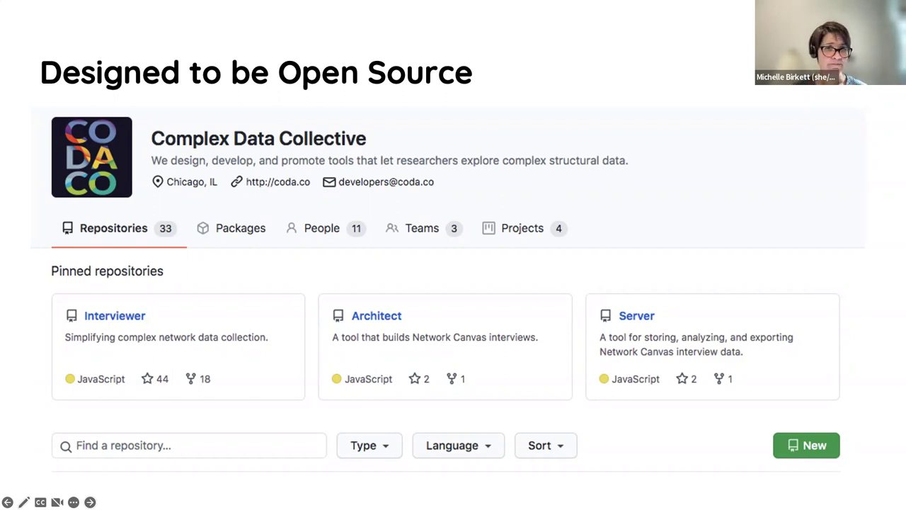
key("Right")
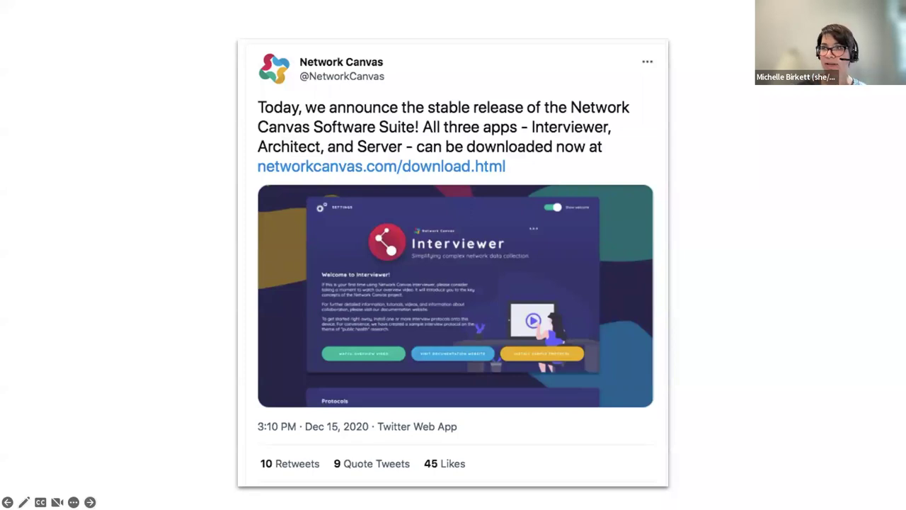
key("Right")
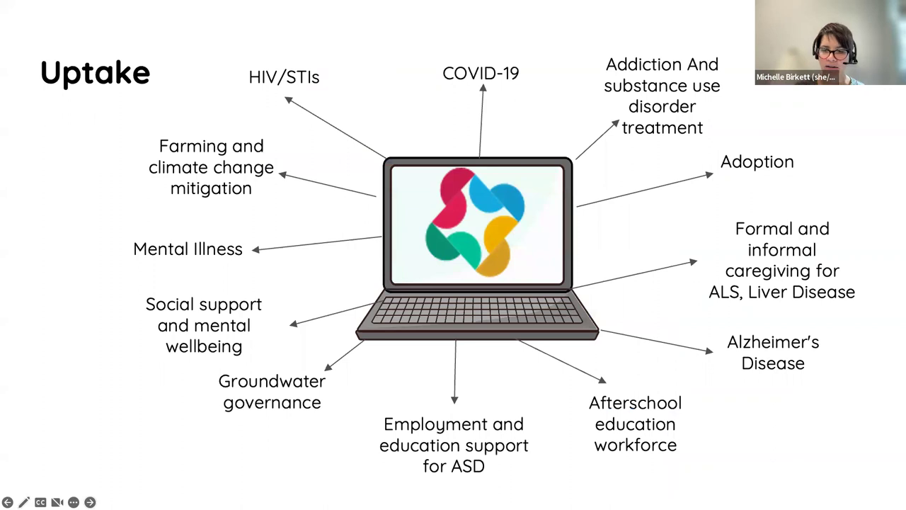
key("Right")
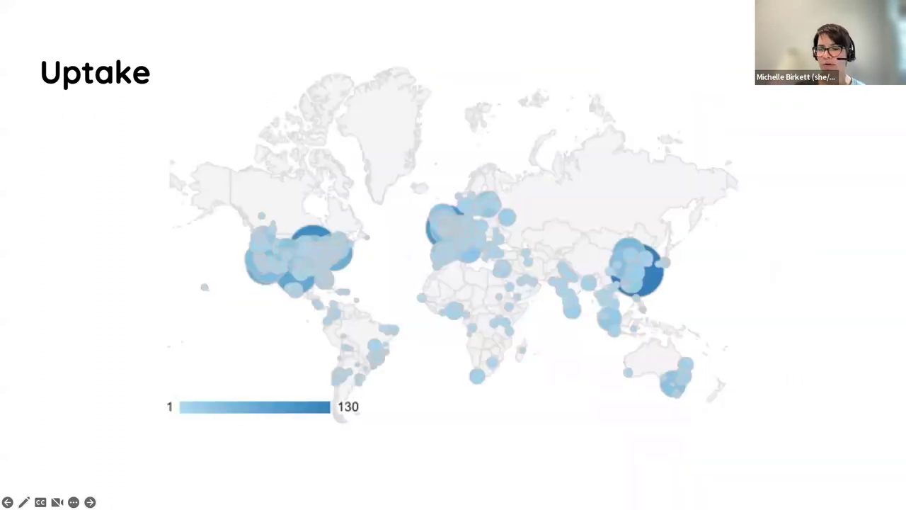
key("Right")
key("Right")
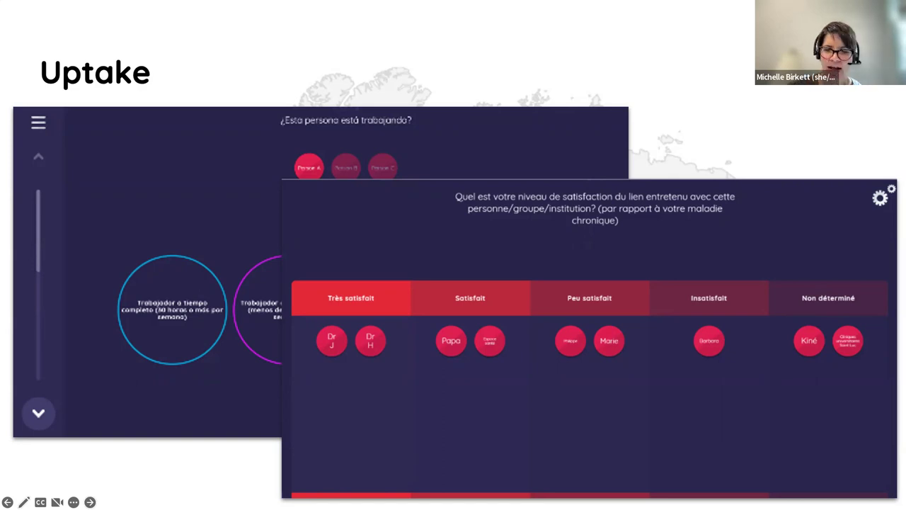
key("Right")
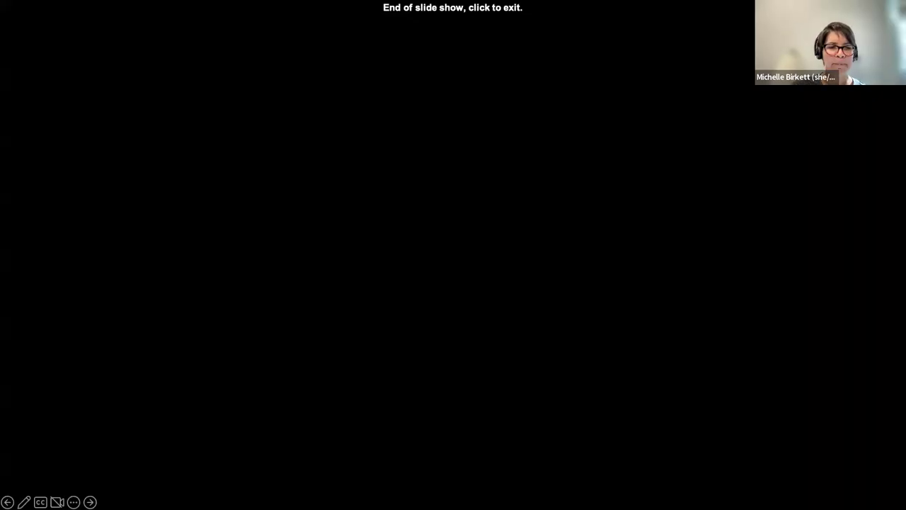
Step: Switch to Chrome and open the Network Canvas download page from the project's home page
key("super+Tab")
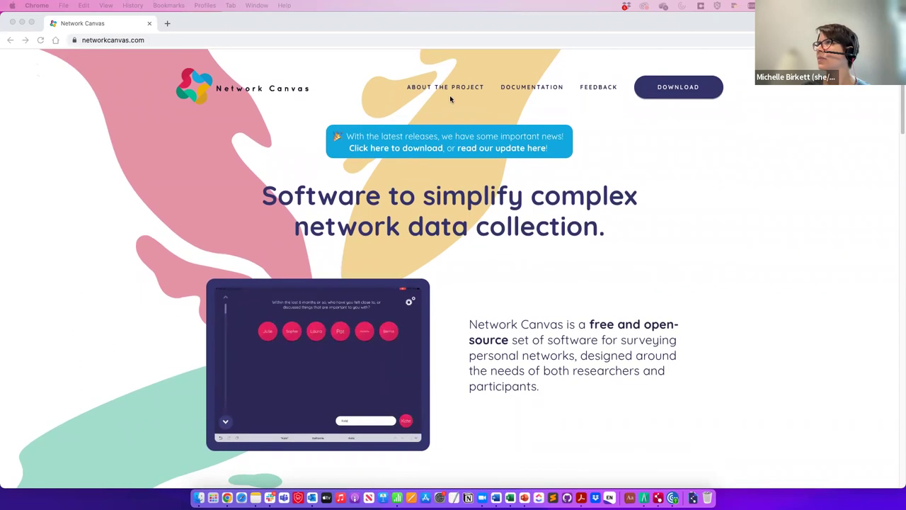
scroll(449, 95, "down", 2)
scroll(450, 95, "down", 8)
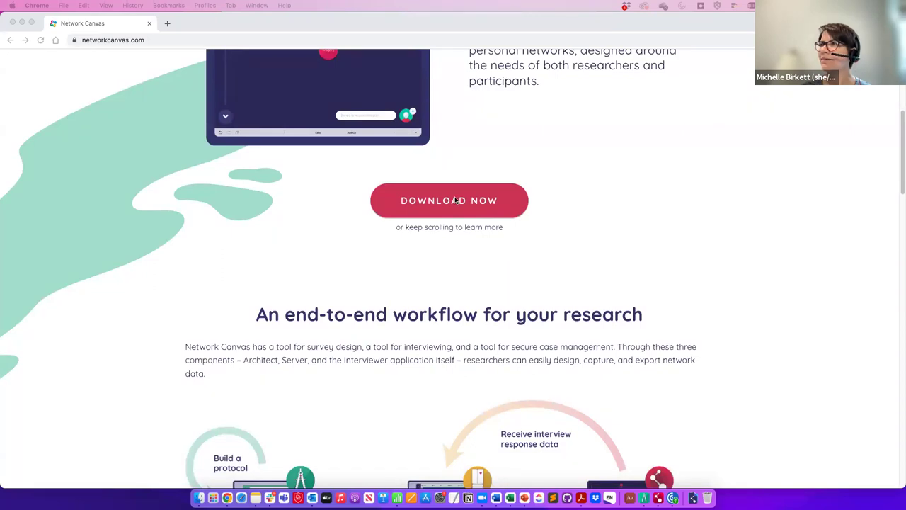
left_click(471, 206)
left_click(450, 210)
left_click(649, 91)
Step: Examine the download page's platform options for Interviewer, Architect and Server, including the app store entries and the system requirements section
scroll(312, 174, "down", 9)
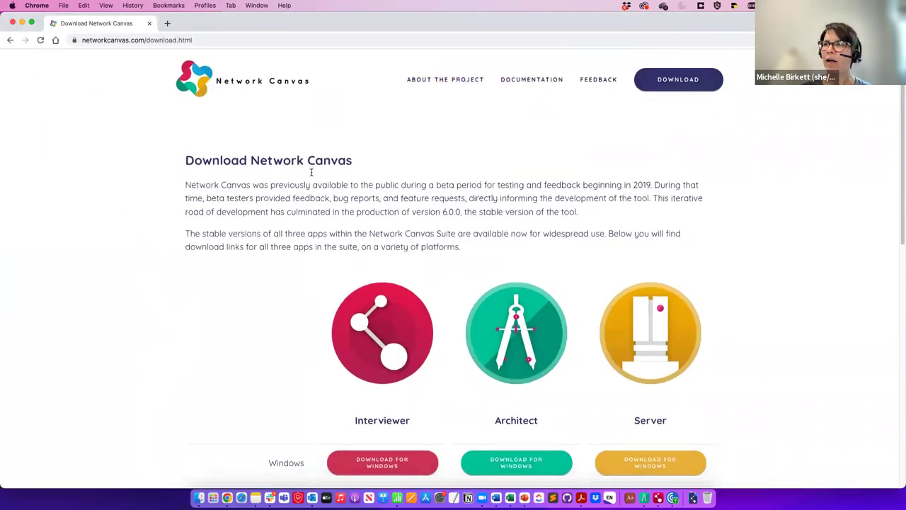
scroll(409, 267, "up", 5)
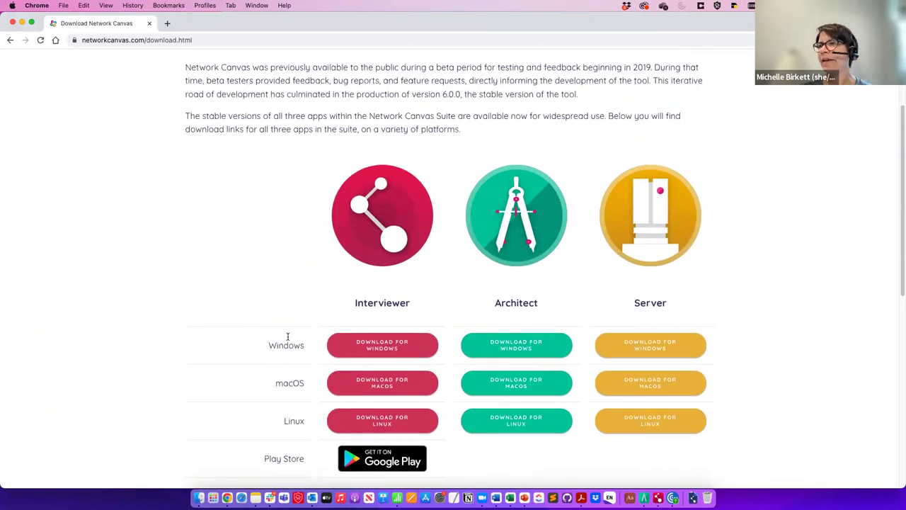
scroll(196, 364, "down", 3)
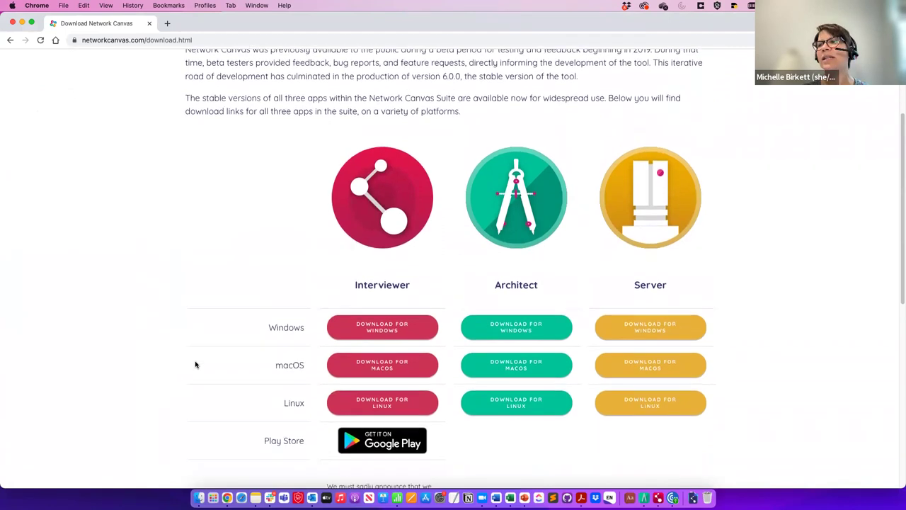
scroll(196, 365, "down", 2)
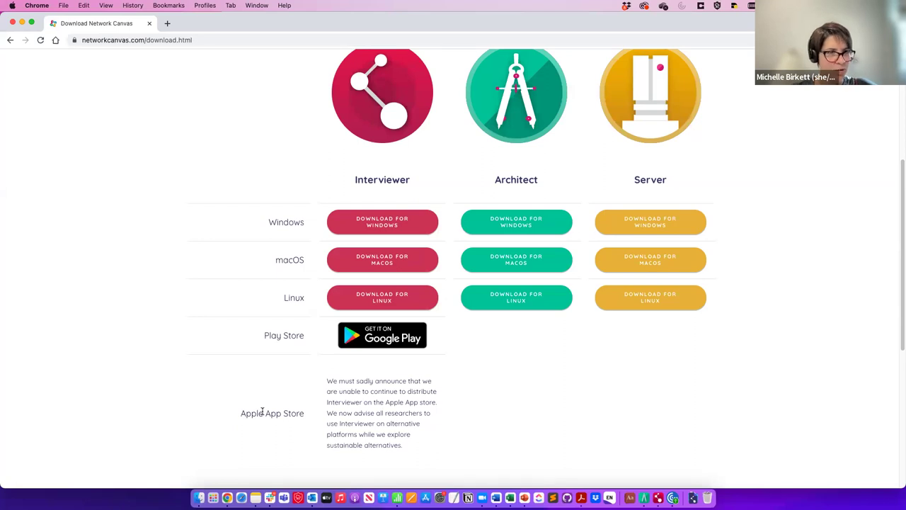
scroll(262, 412, "down", 3)
scroll(262, 412, "up", 6)
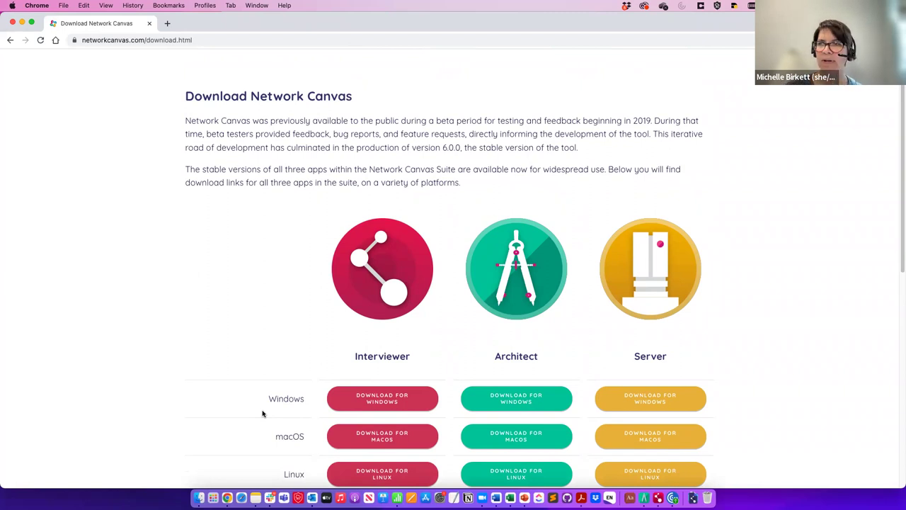
scroll(262, 413, "down", 5)
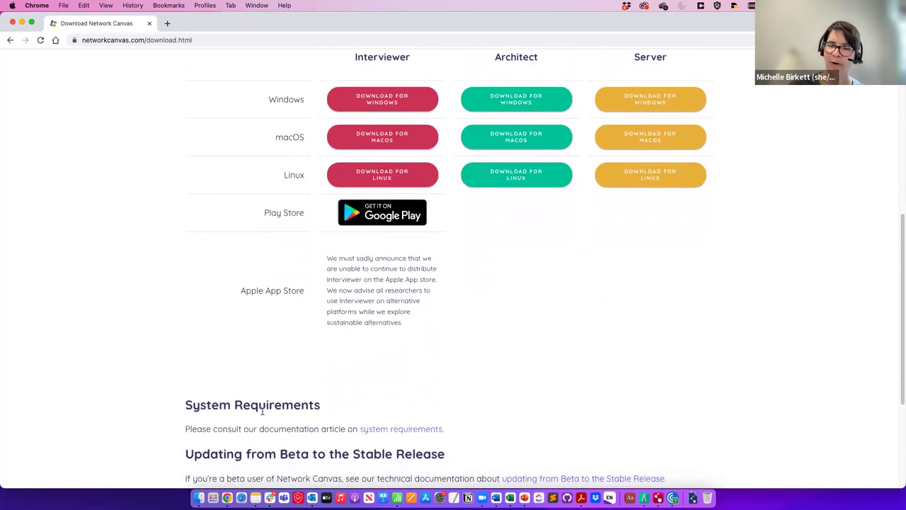
scroll(260, 334, "up", 3)
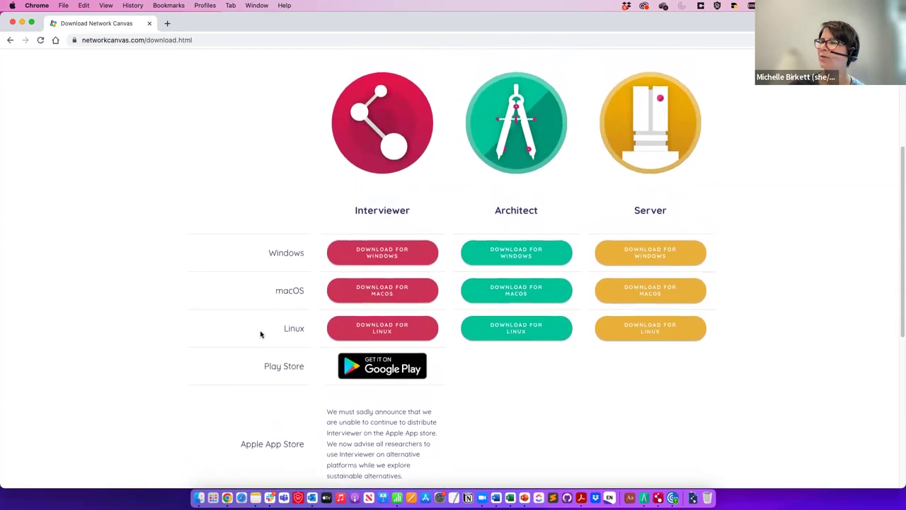
scroll(261, 335, "down", 2)
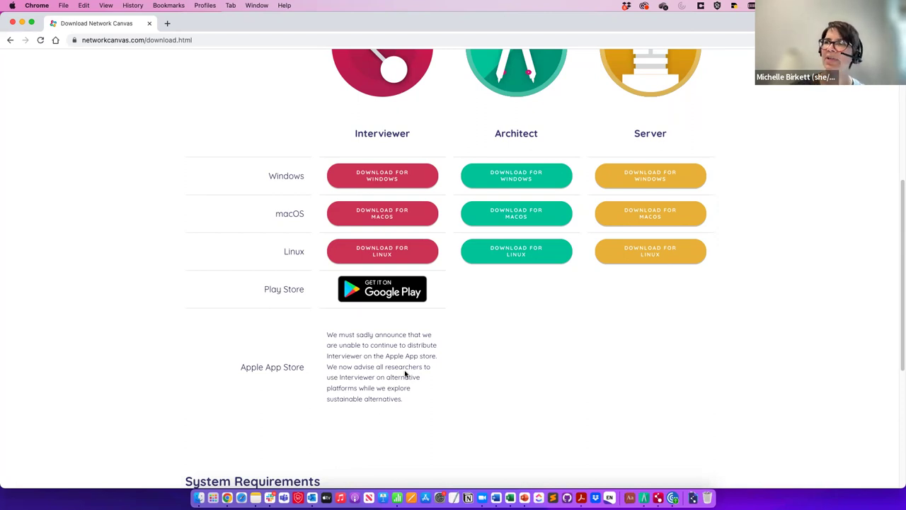
scroll(406, 374, "up", 2)
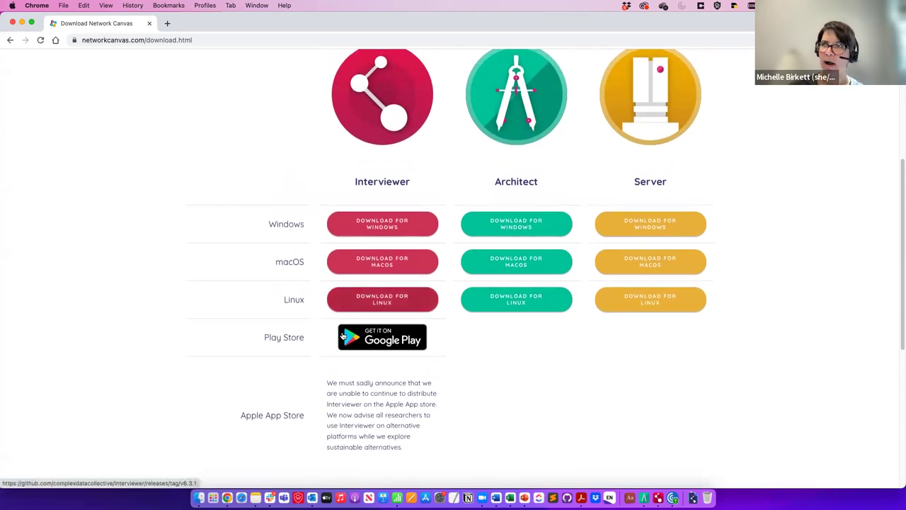
scroll(375, 312, "up", 4)
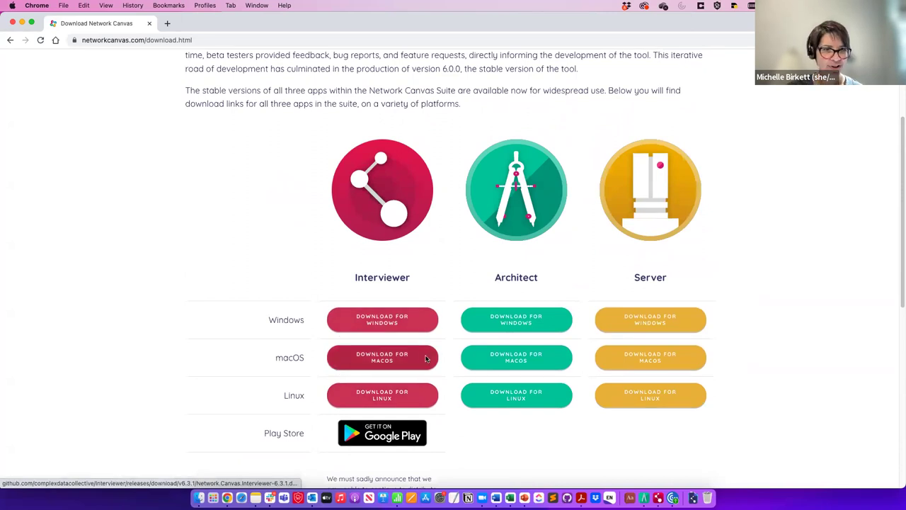
scroll(160, 354, "down", 10)
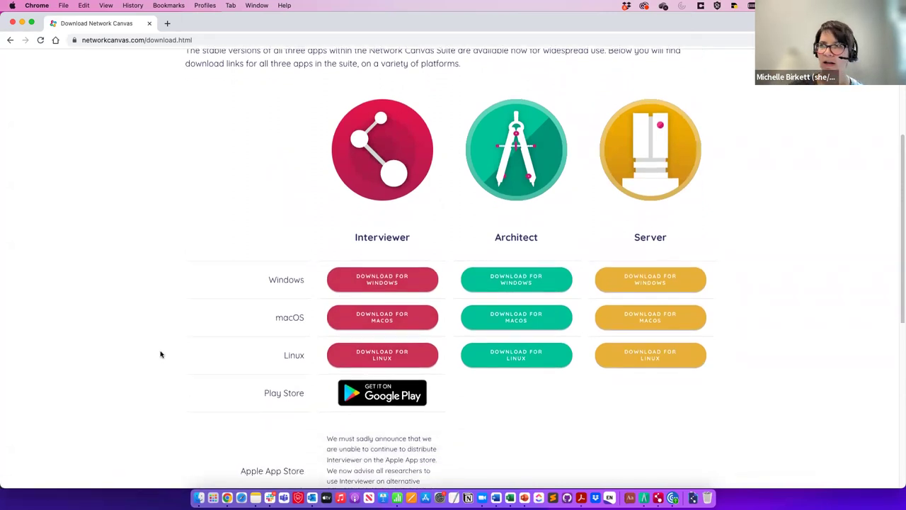
scroll(161, 354, "down", 5)
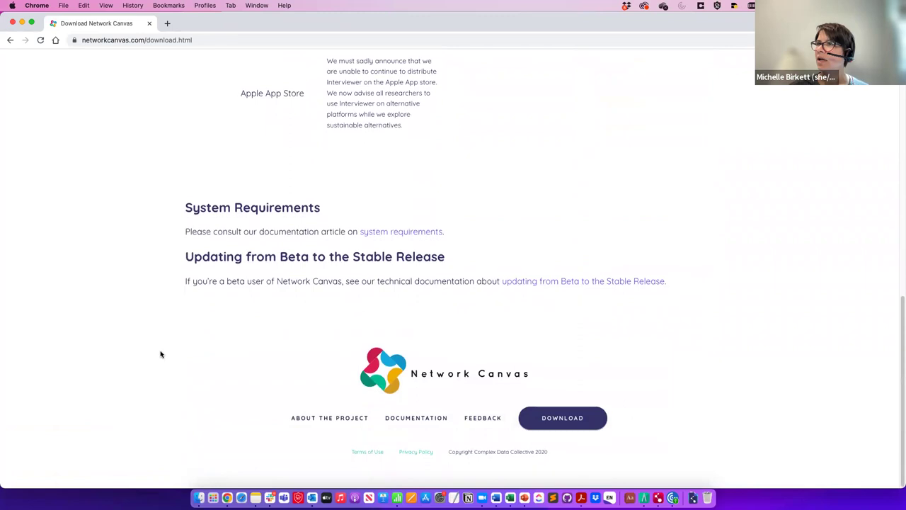
scroll(161, 354, "up", 20)
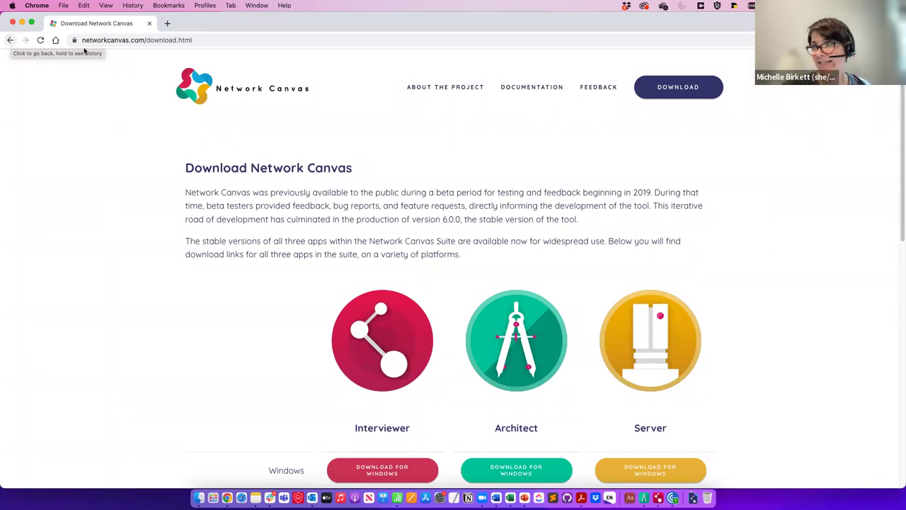
scroll(83, 344, "down", 5)
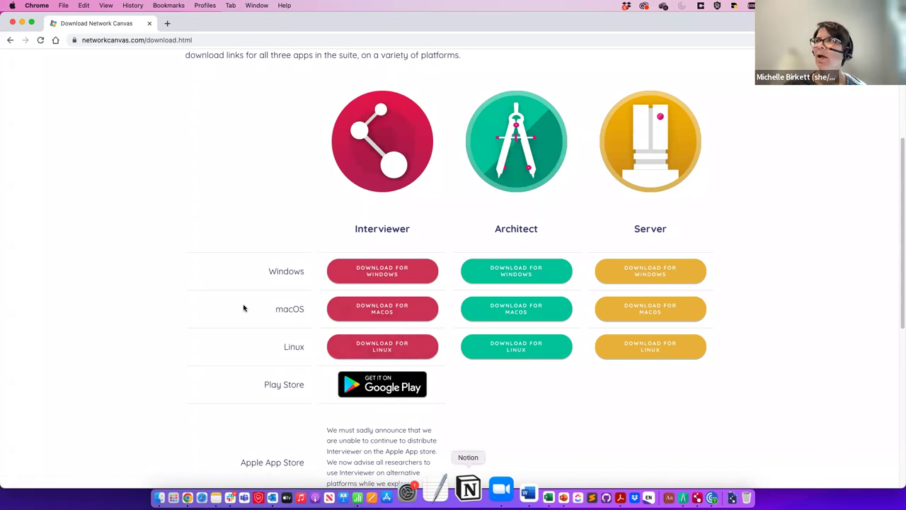
scroll(244, 308, "up", 5)
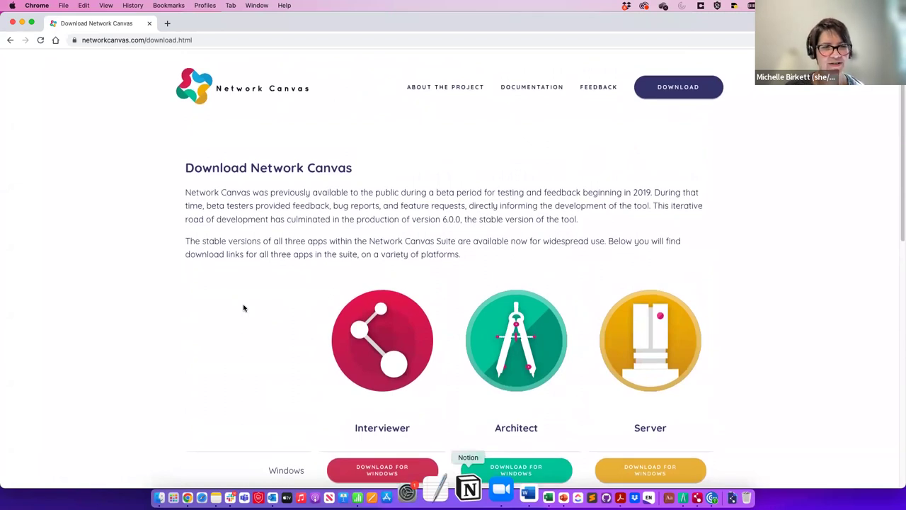
Step: Return to the Network Canvas home page and review its project video, mailing list form and Twitter feed
left_click(9, 41)
scroll(234, 243, "down", 1)
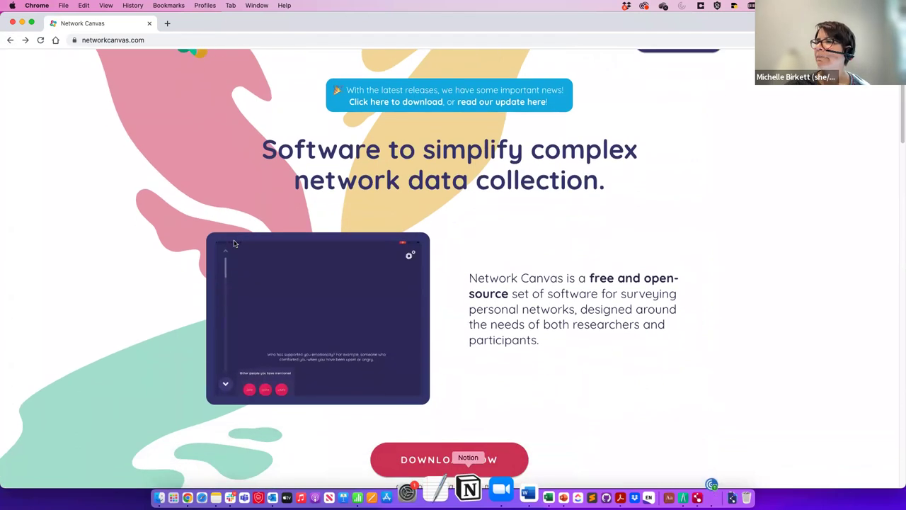
scroll(234, 244, "down", 3)
scroll(235, 244, "down", 10)
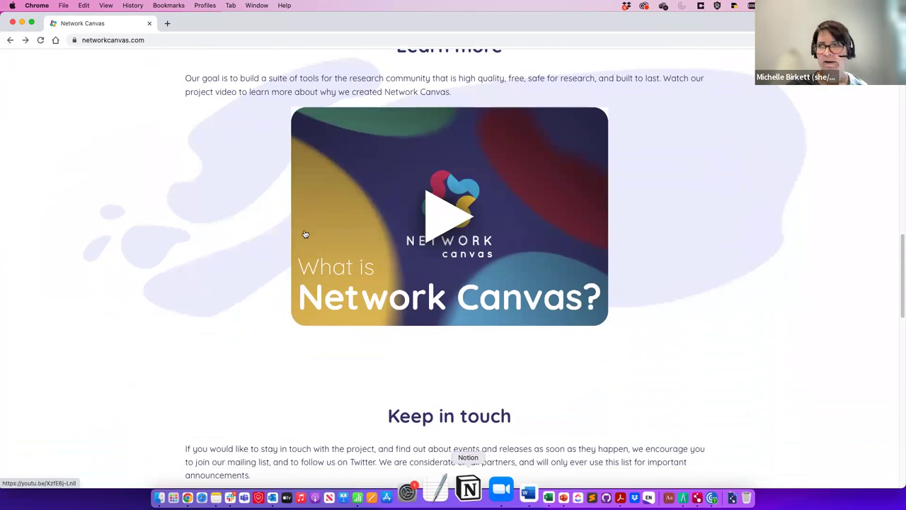
scroll(305, 236, "down", 2)
scroll(305, 234, "down", 3)
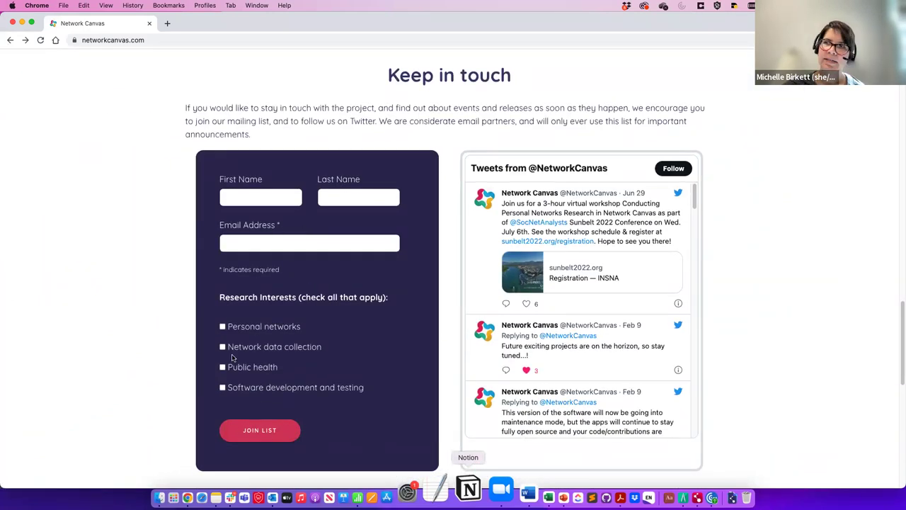
scroll(284, 284, "down", 1)
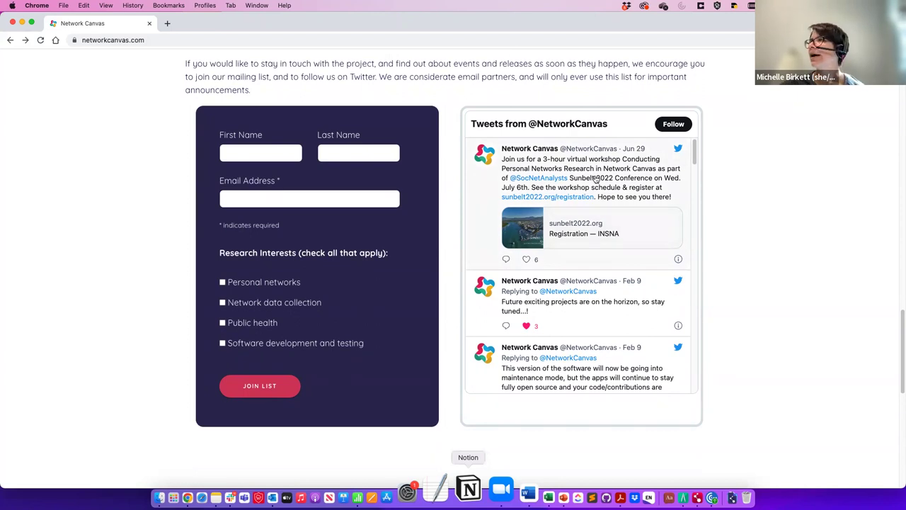
scroll(596, 375, "down", 5)
scroll(594, 375, "up", 5)
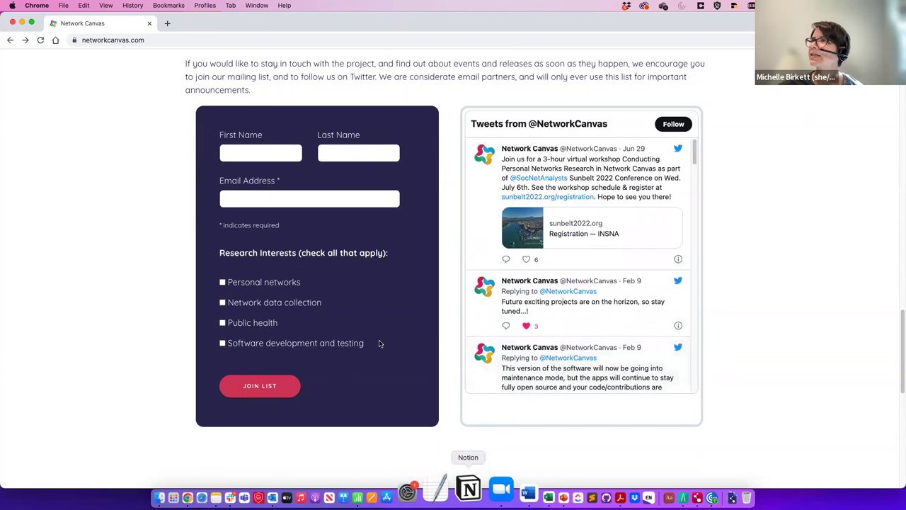
Step: Open the Network Canvas project documentation site from the home page
scroll(380, 343, "up", 10)
scroll(380, 344, "up", 10)
left_click(517, 87)
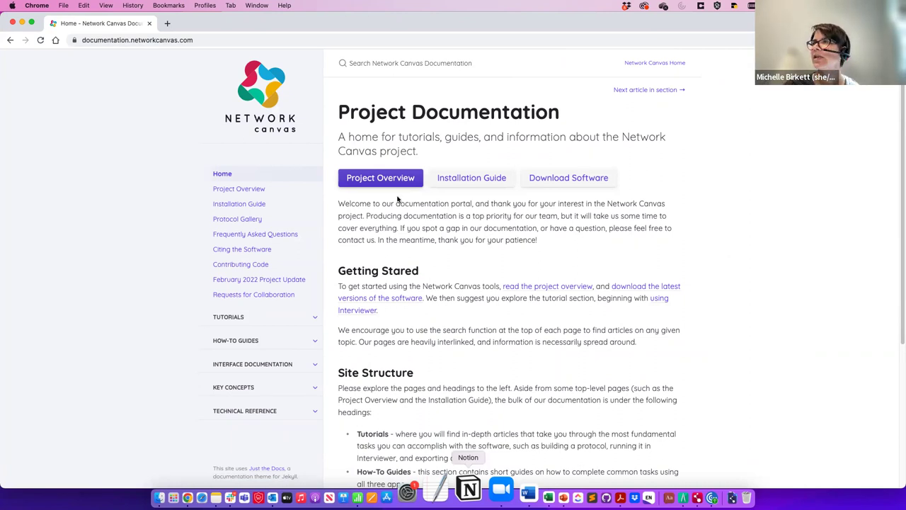
Step: Expand the Tutorials and How-To Guides sections of the documentation navigation and look through their articles
scroll(398, 199, "down", 1)
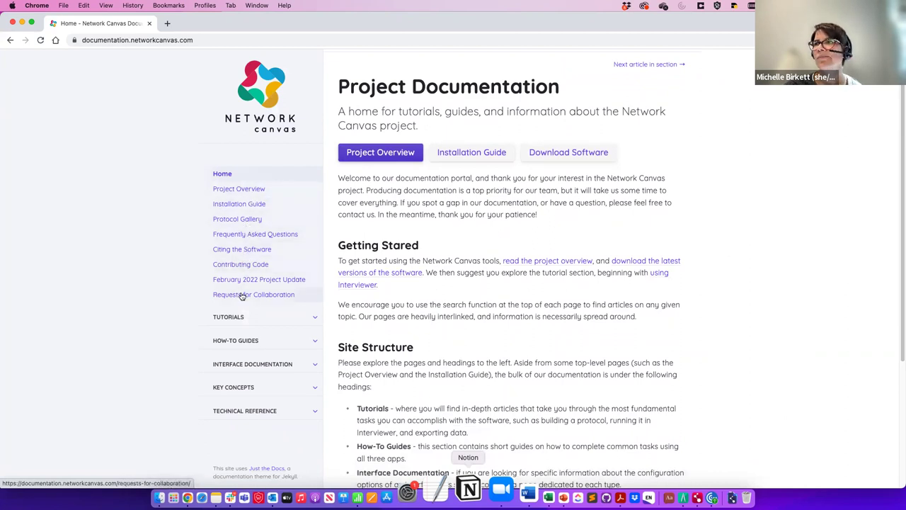
left_click(314, 318)
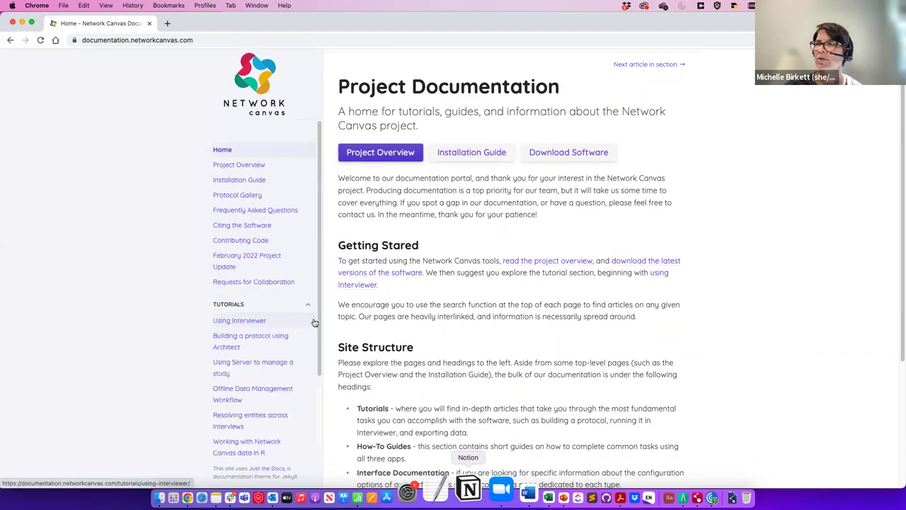
scroll(274, 320, "down", 3)
left_click(308, 370)
scroll(306, 375, "down", 5)
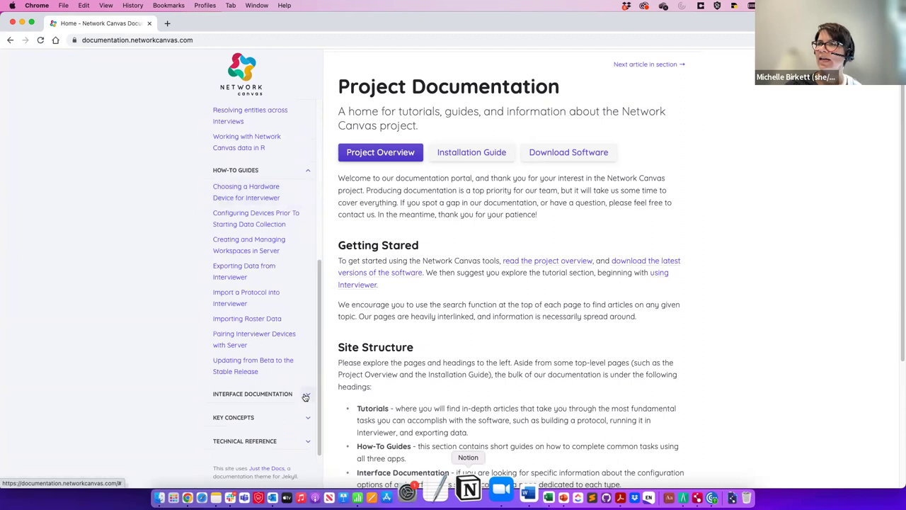
Step: Expand the Interface Documentation section and look through its list of interface types
left_click(305, 395)
scroll(305, 397, "down", 1)
scroll(304, 397, "down", 8)
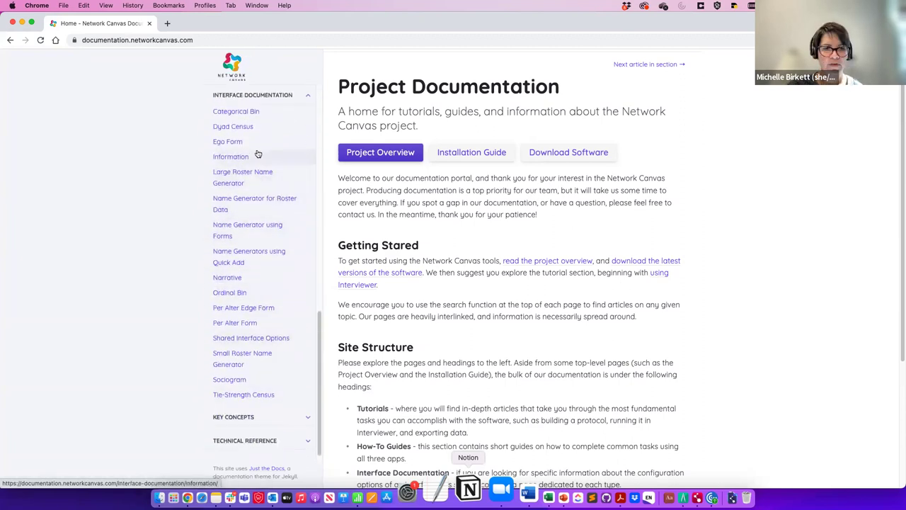
scroll(257, 155, "down", 3)
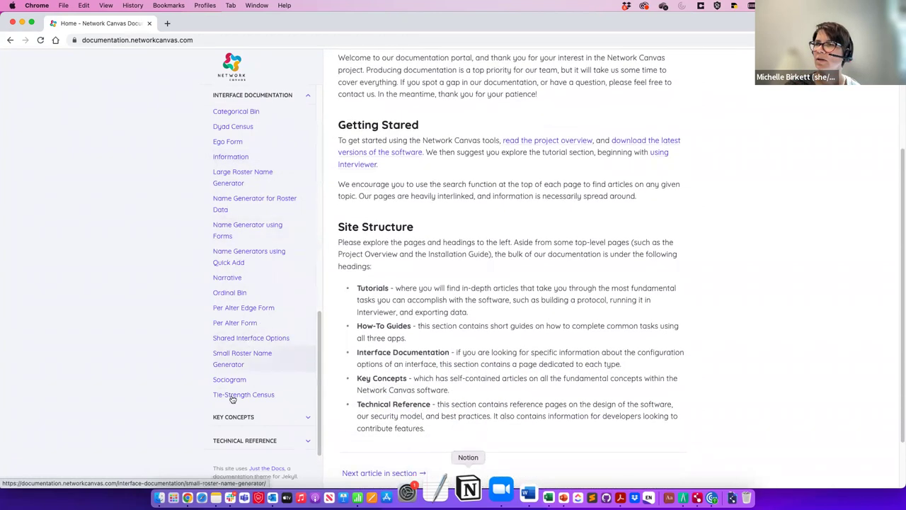
Step: Expand the Key Concepts and Technical Reference sections and look through their articles
left_click(309, 417)
scroll(252, 346, "down", 6)
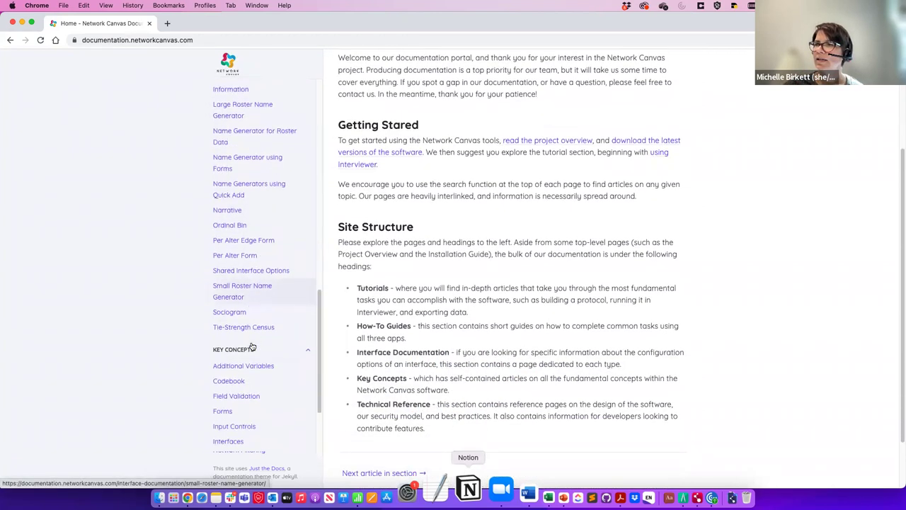
left_click(308, 442)
scroll(254, 367, "up", 8)
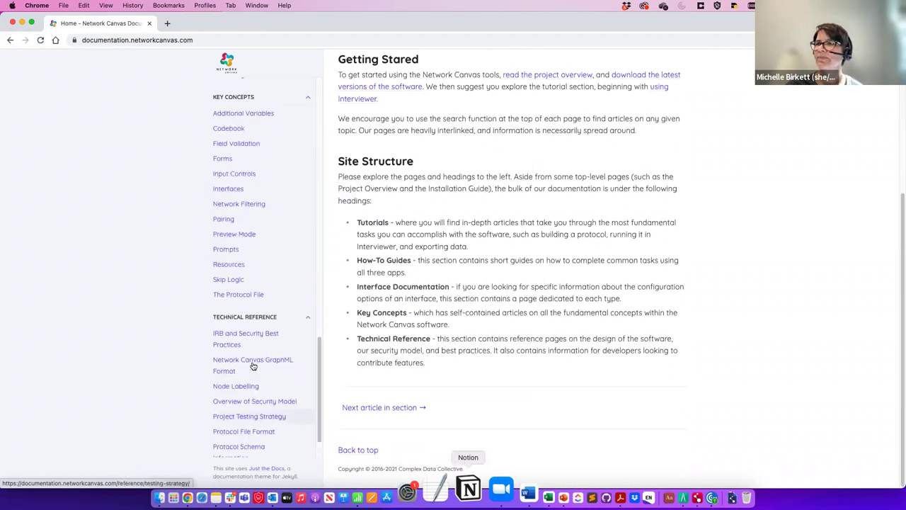
Step: Read through the Citing the Software article in the documentation and return to the Network Canvas home page
scroll(387, 277, "up", 1)
scroll(388, 278, "up", 5)
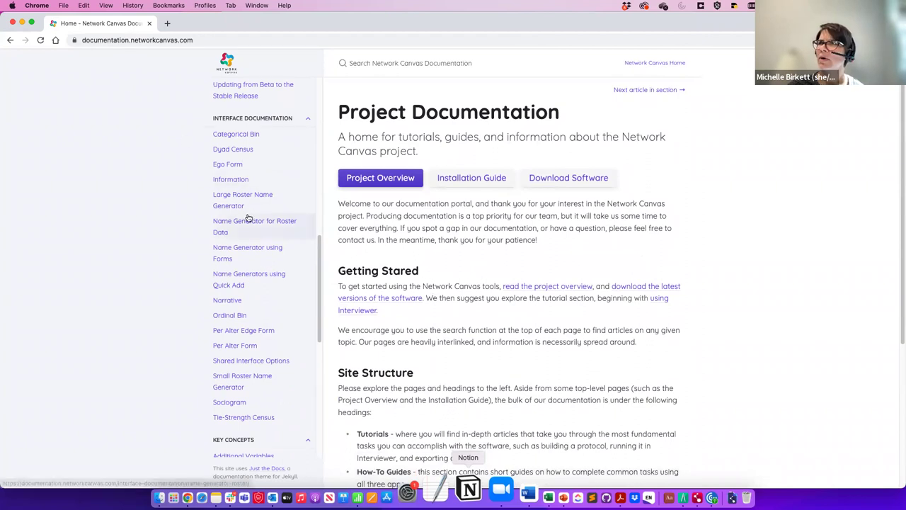
scroll(249, 216, "up", 10)
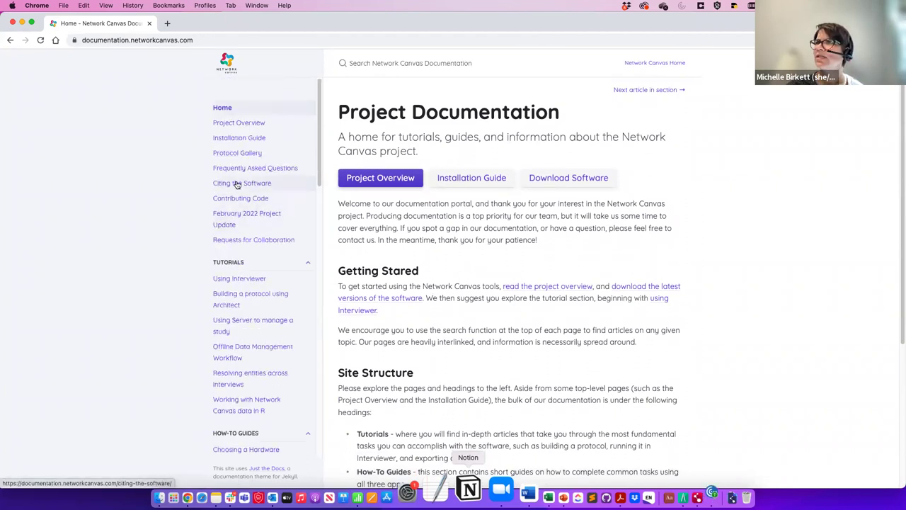
left_click(238, 185)
scroll(495, 278, "down", 6)
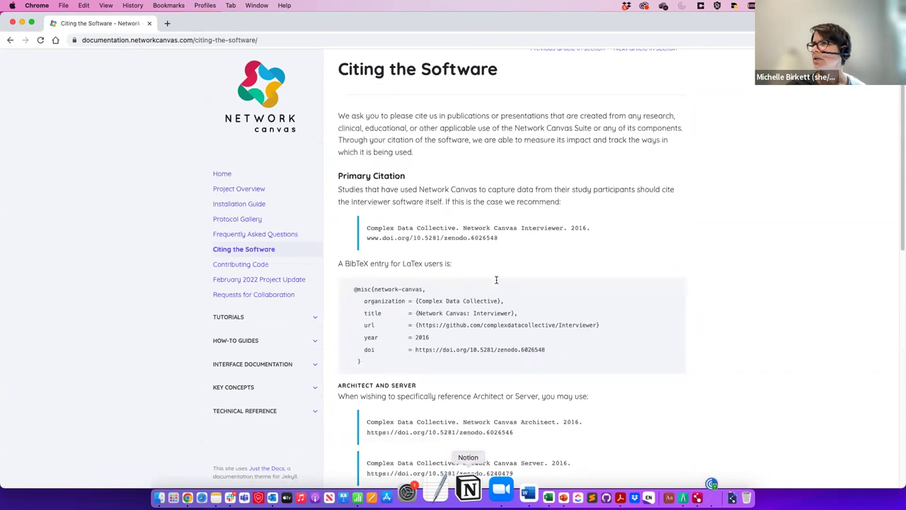
scroll(496, 280, "down", 10)
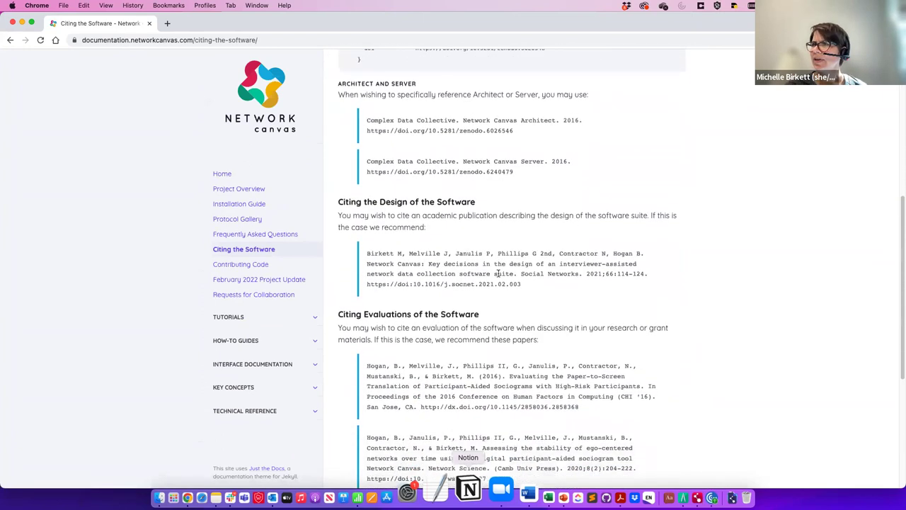
scroll(523, 296, "down", 2)
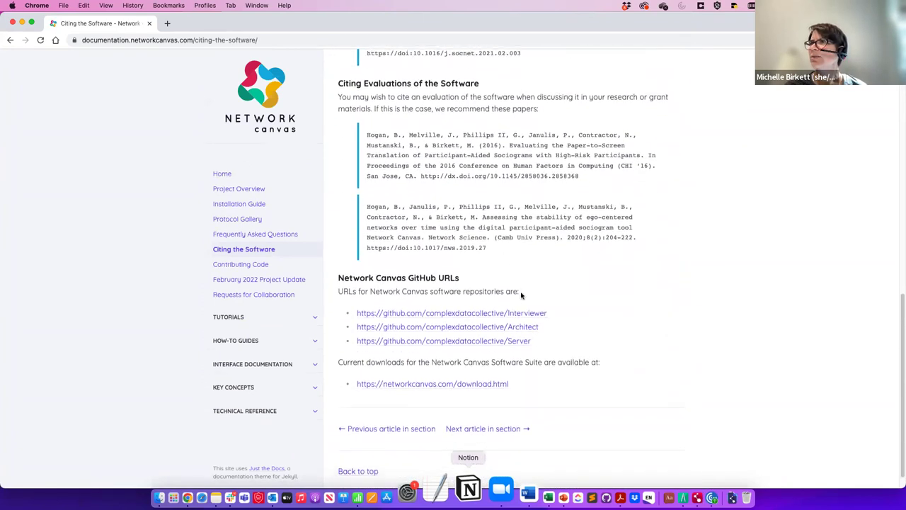
scroll(499, 238, "up", 5)
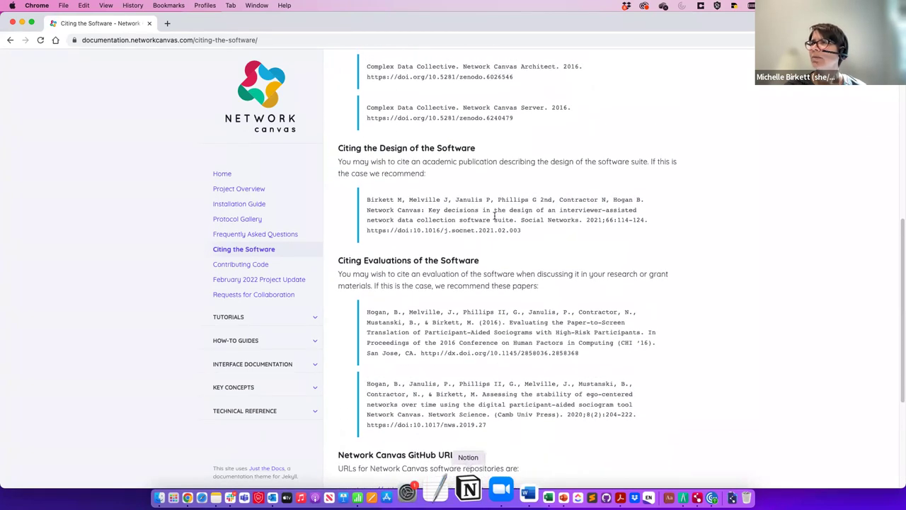
scroll(510, 241, "up", 5)
scroll(494, 215, "up", 6)
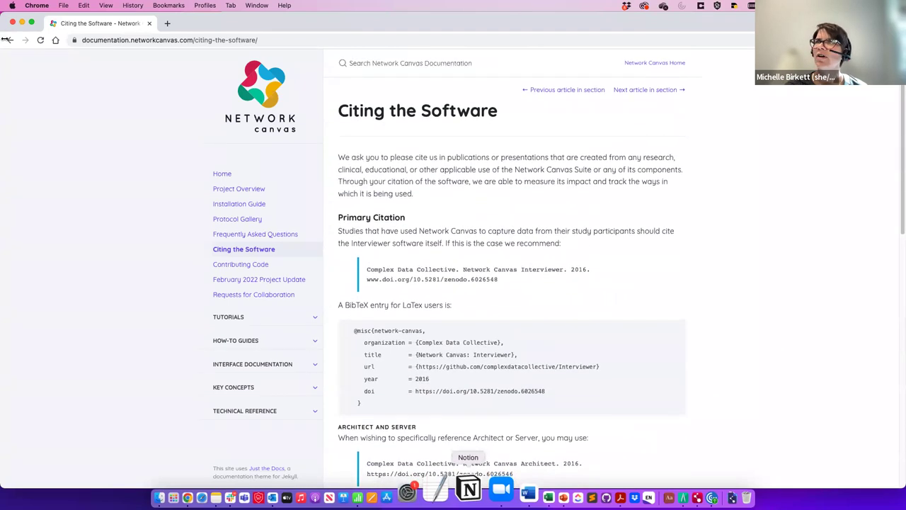
left_click(10, 40)
left_click(10, 40)
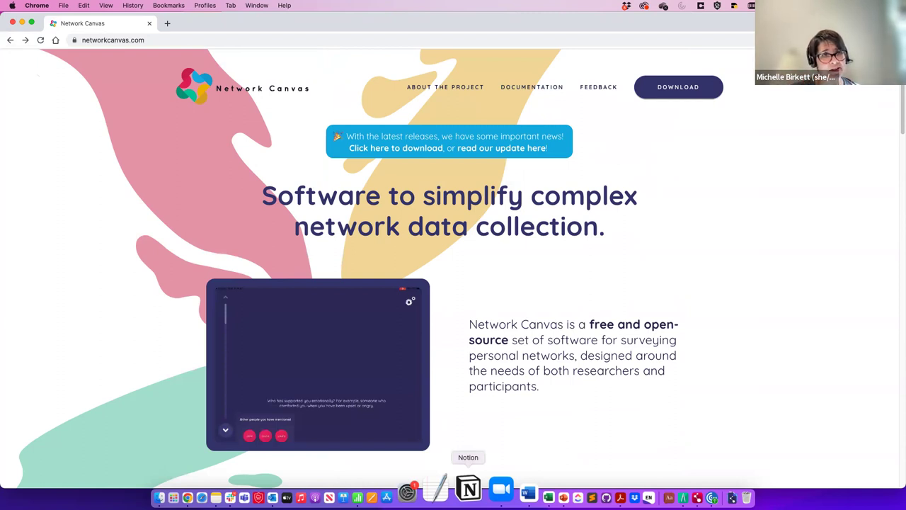
Step: Switch to the Network Canvas Interviewer app and enlarge its window to fill the screen
key("ctrl+Up")
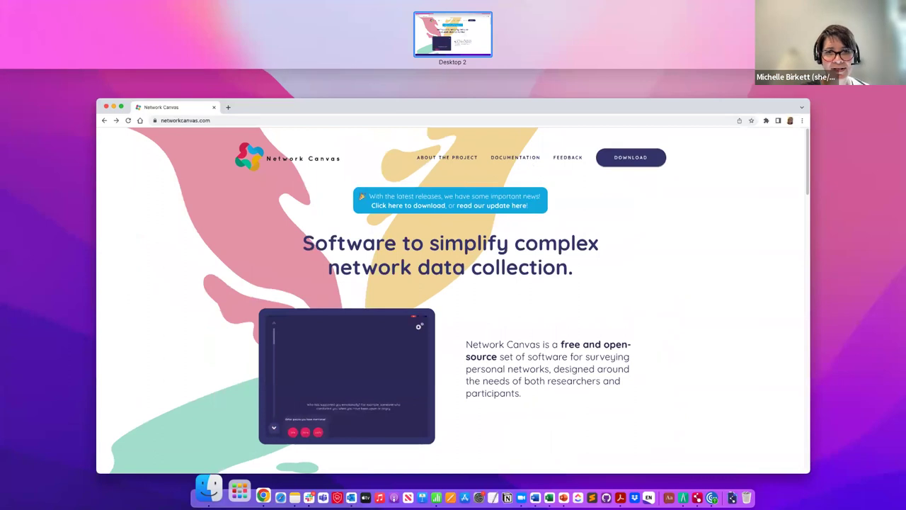
left_click(440, 25)
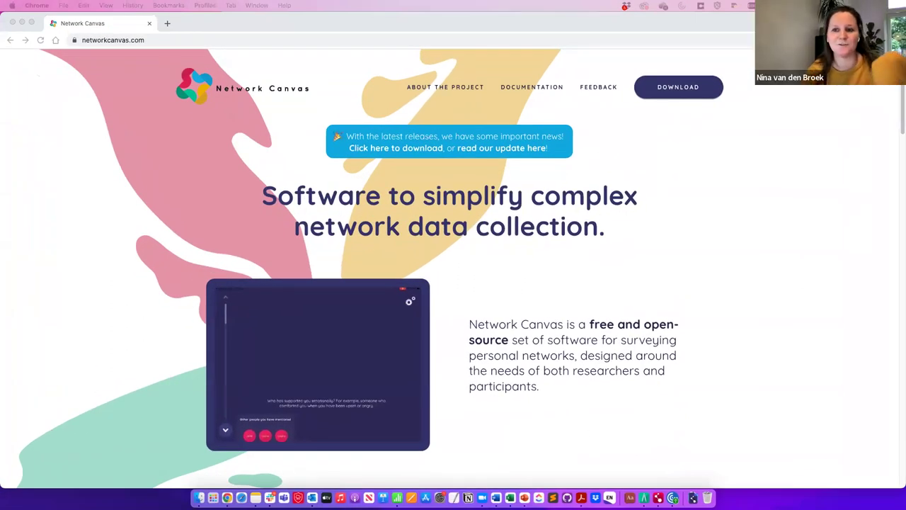
key("ctrl+Left")
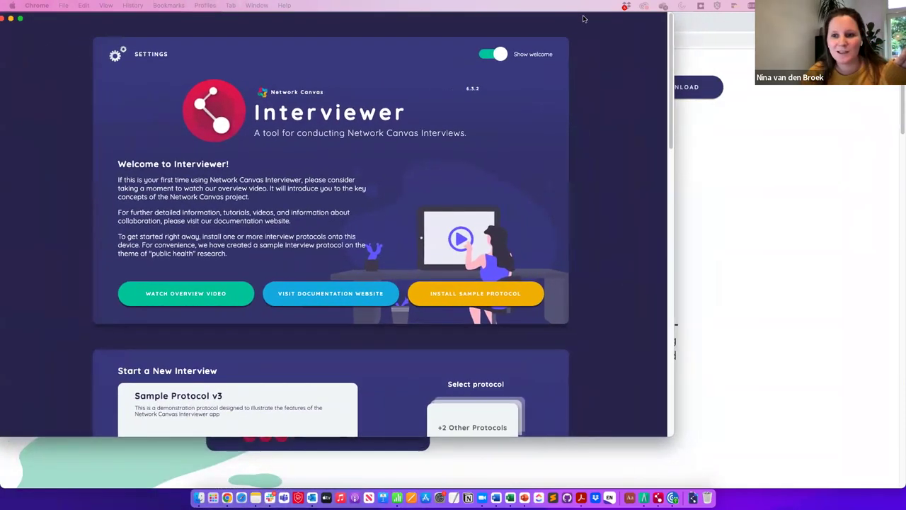
left_click_drag(668, 434, 903, 487)
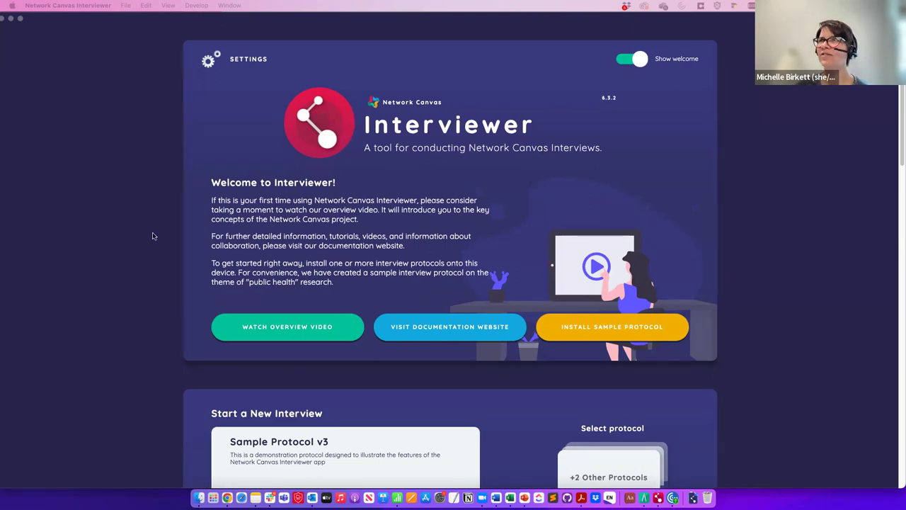
left_click_drag(85, 19, 101, 12)
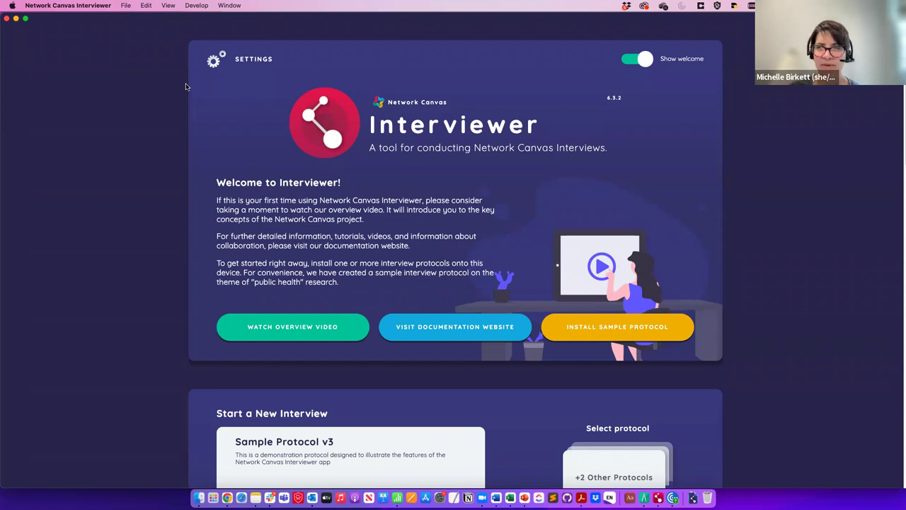
Step: Turn off the Show welcome option on the Interviewer start screen
scroll(186, 86, "down", 2)
scroll(187, 86, "up", 2)
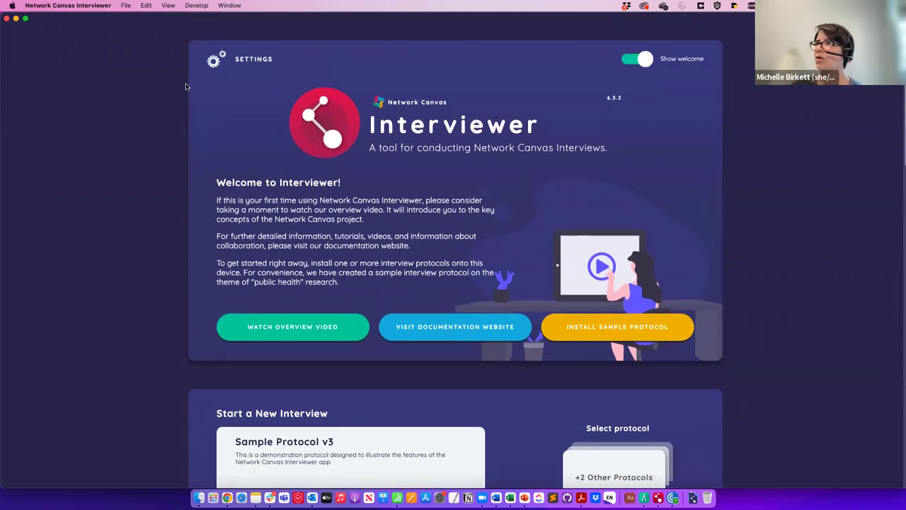
left_click(637, 59)
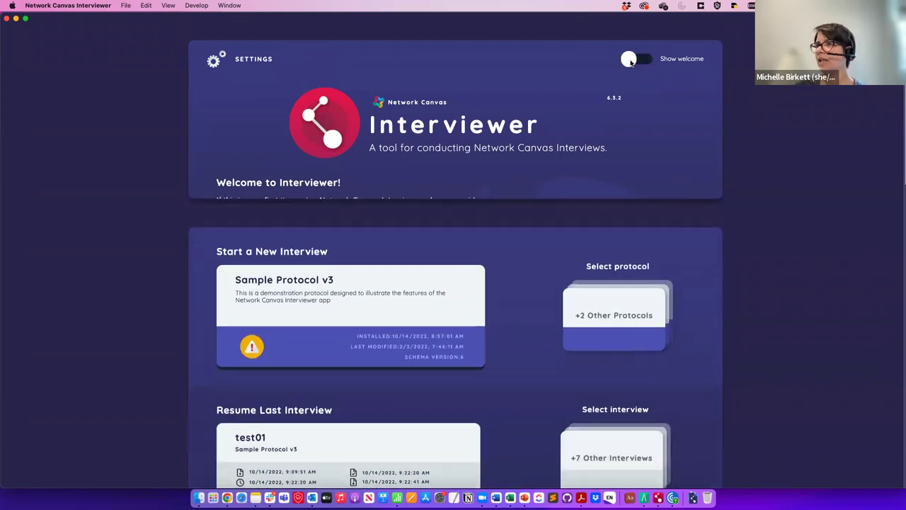
Step: View the list of other installed protocols for starting a new interview, and close it
scroll(318, 262, "down", 2)
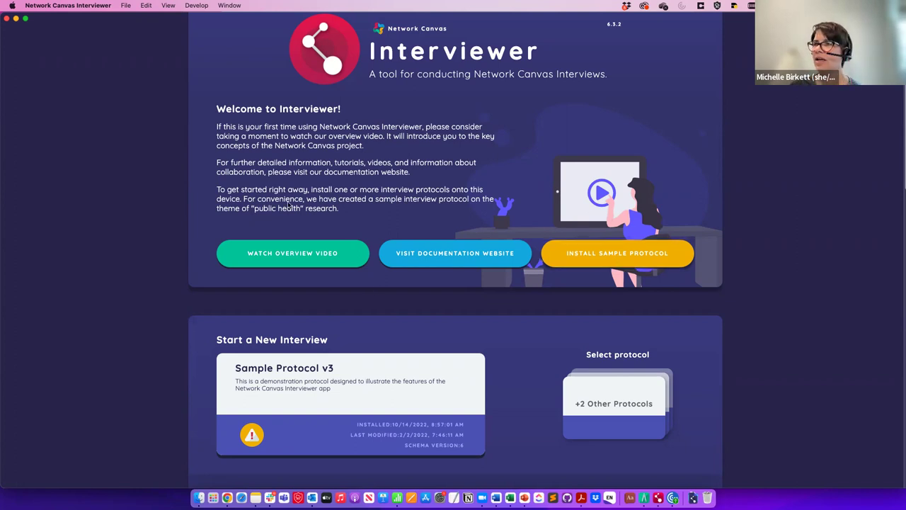
scroll(362, 379, "down", 2)
scroll(199, 237, "down", 4)
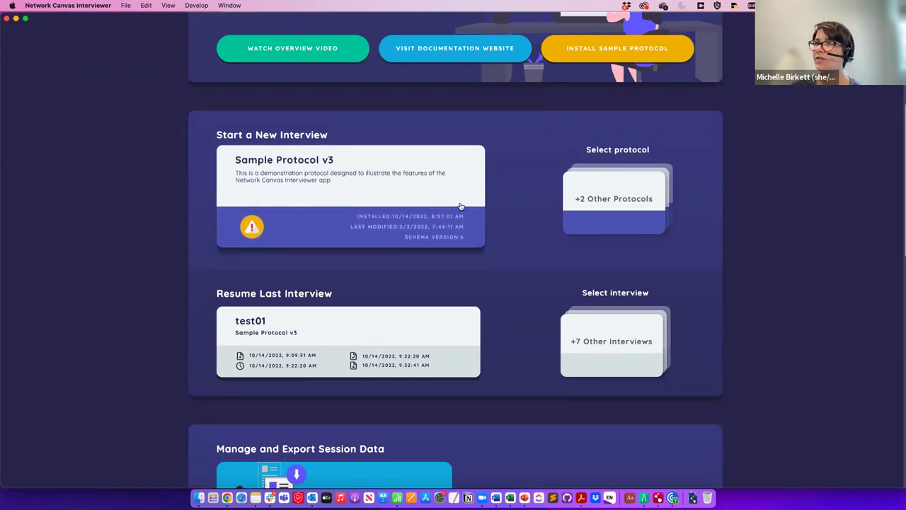
left_click(633, 201)
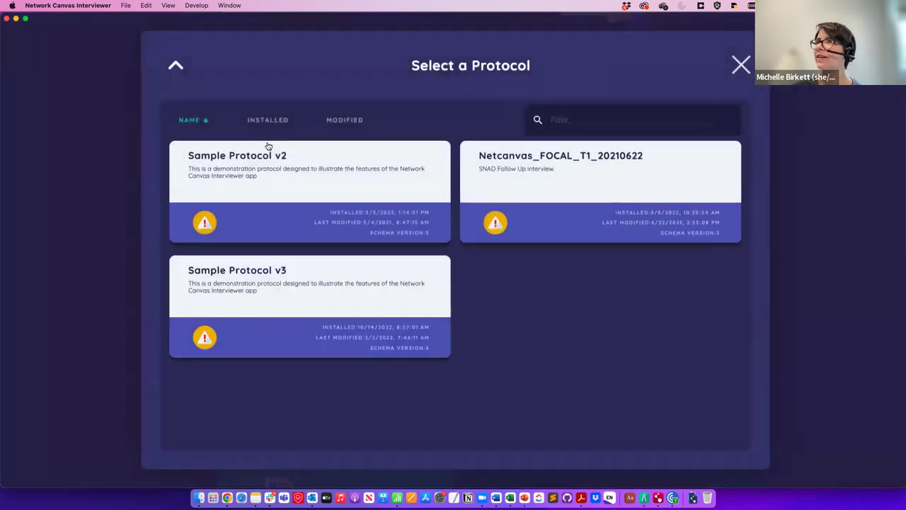
left_click(744, 68)
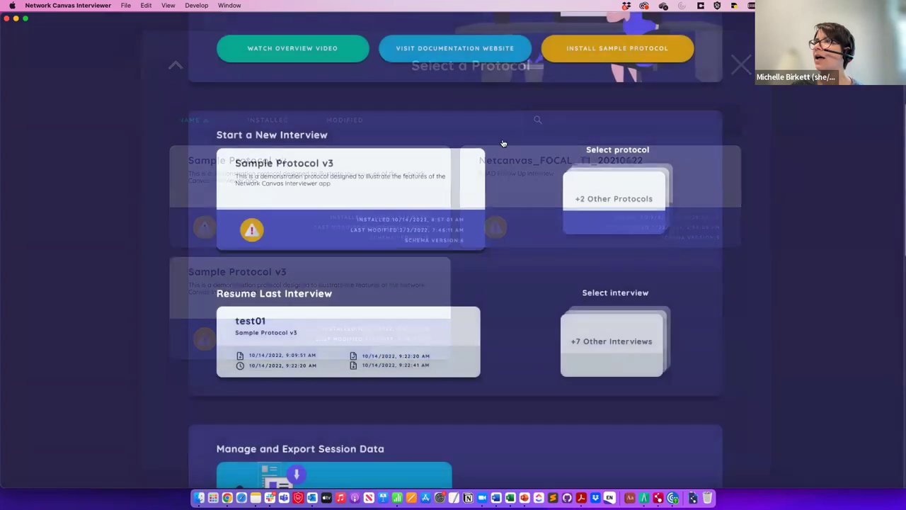
Step: Look over the Resume Last Interview section of the start screen
scroll(324, 179, "down", 1)
scroll(325, 180, "down", 3)
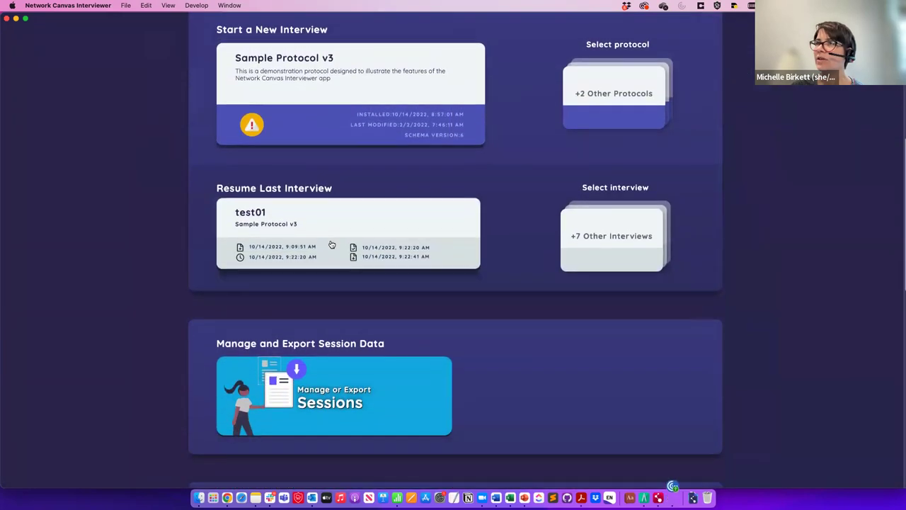
scroll(382, 259, "up", 3)
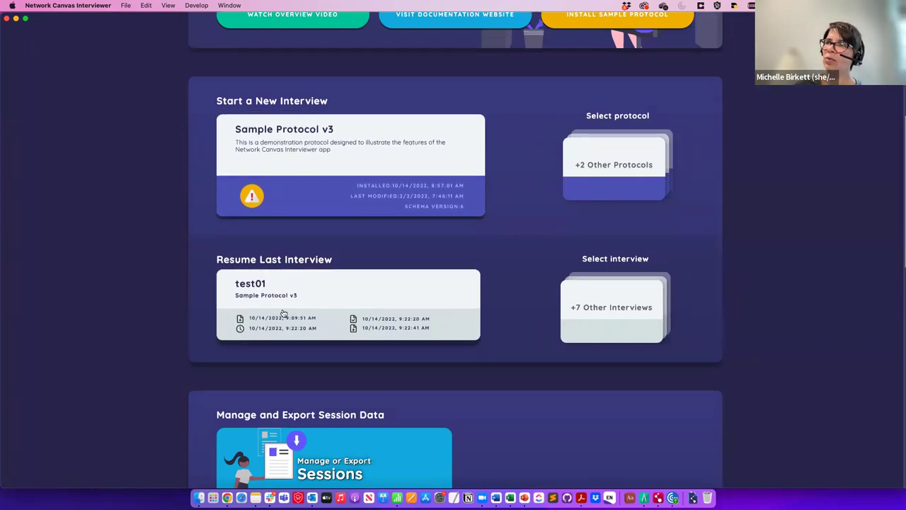
Step: Start exporting the test01 interview session to a file with the existing export options, and cancel when asked where to save it
scroll(297, 305, "down", 5)
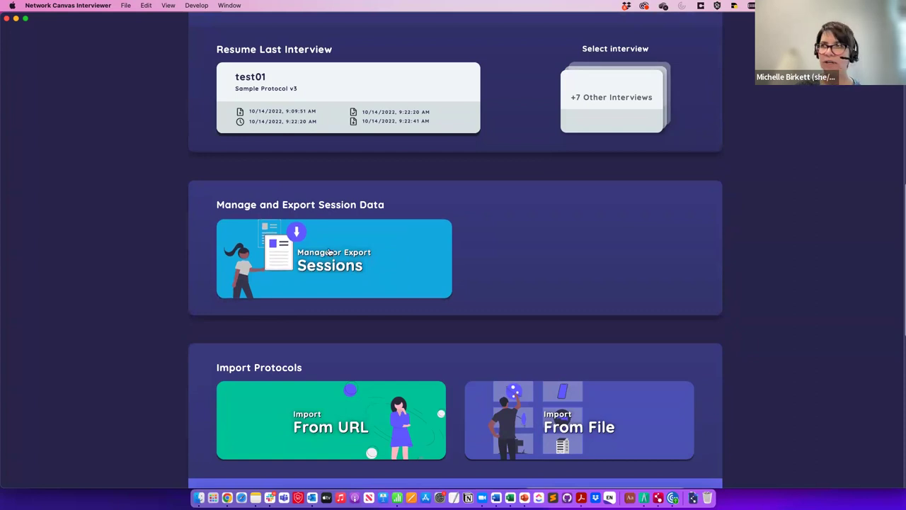
left_click(330, 251)
left_click(293, 180)
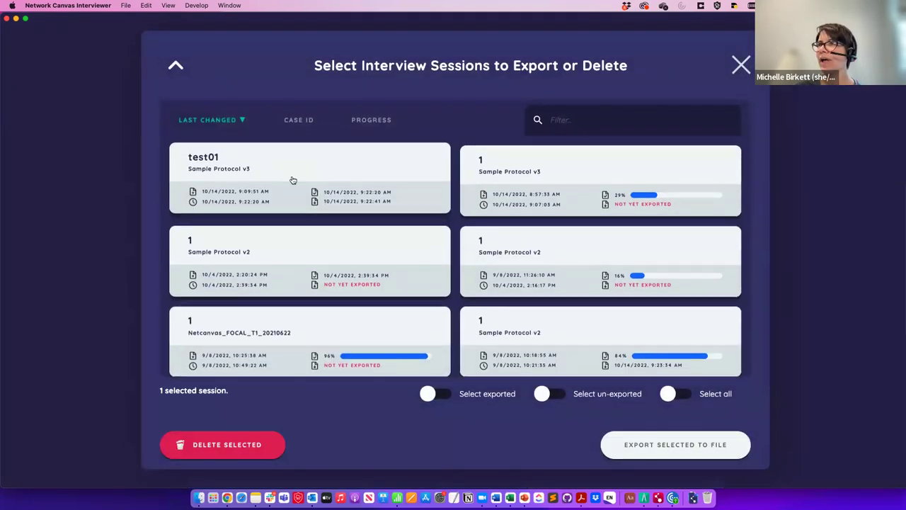
left_click(667, 447)
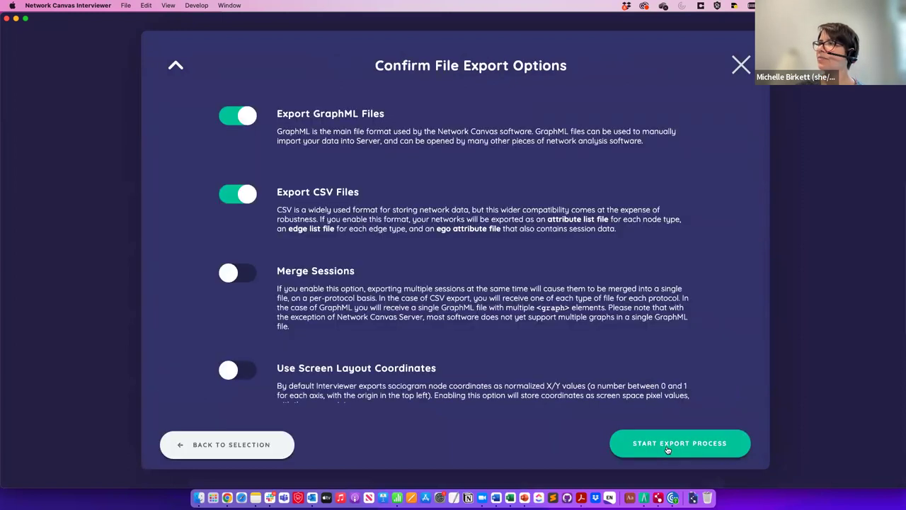
left_click(667, 448)
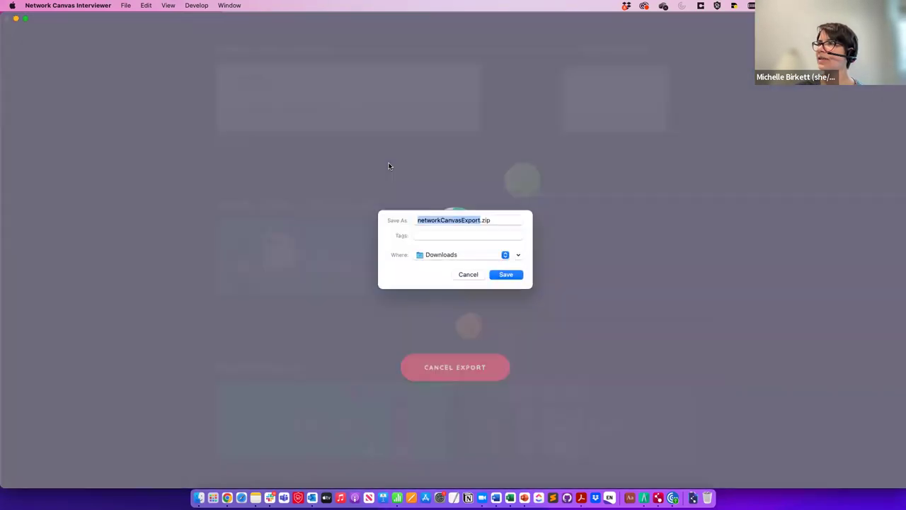
left_click(468, 275)
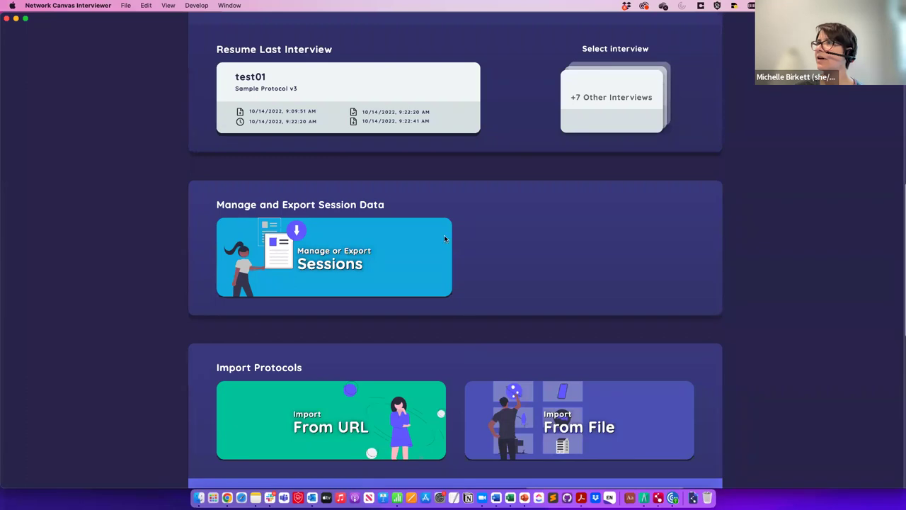
Step: Look over the Import Protocols and Server Status sections of the start screen
scroll(444, 239, "down", 2)
scroll(445, 239, "down", 3)
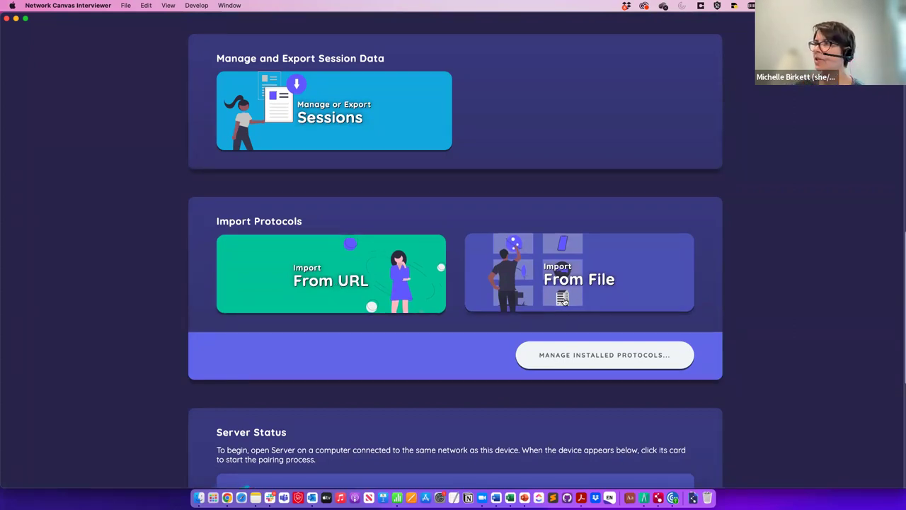
scroll(466, 305, "down", 5)
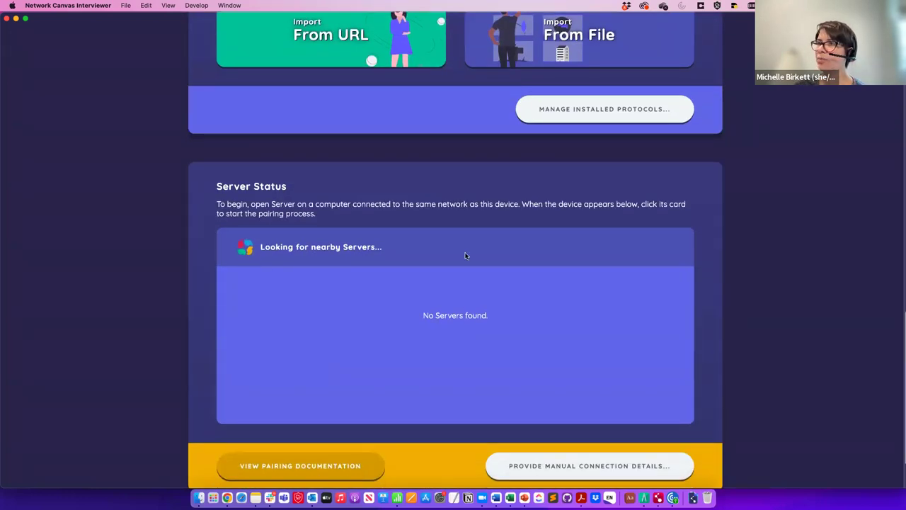
scroll(318, 220, "down", 3)
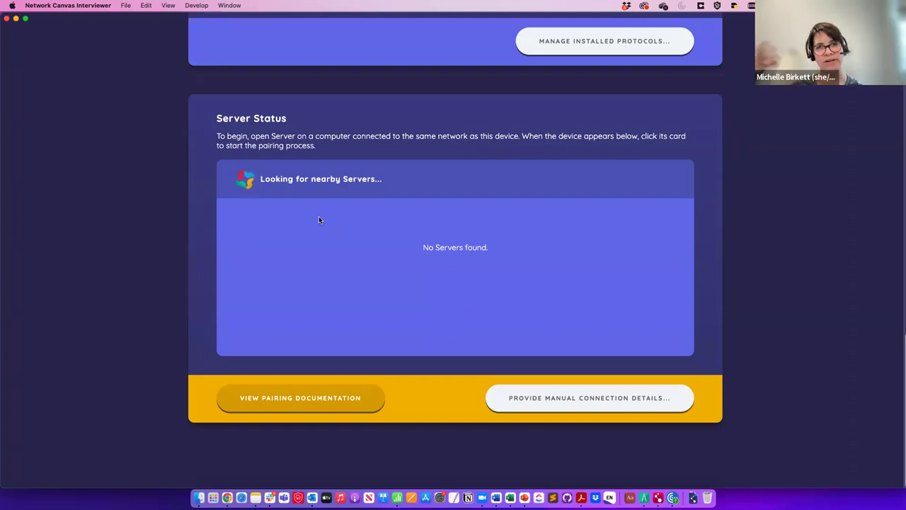
Step: Open the Interviewer settings and look through the Visual Preferences, Data Export Options, Pairing and Developer Options pages
scroll(318, 220, "up", 10)
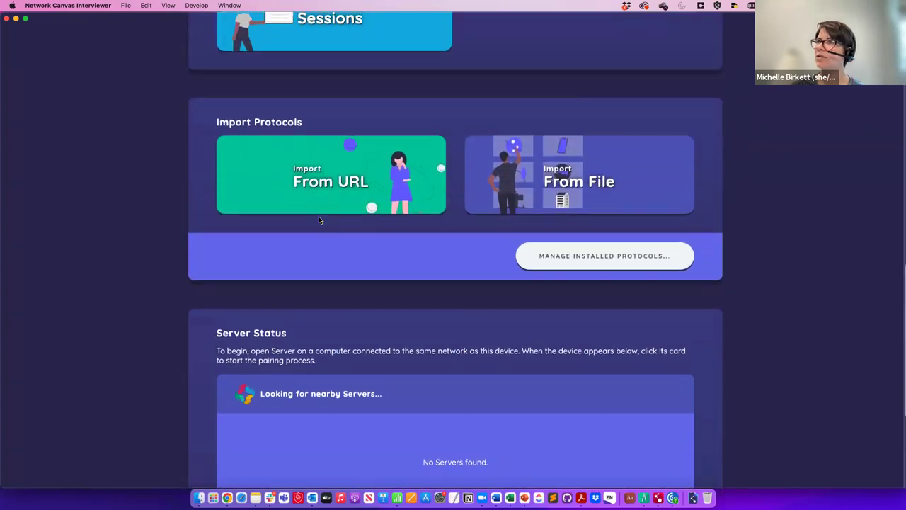
scroll(320, 221, "up", 6)
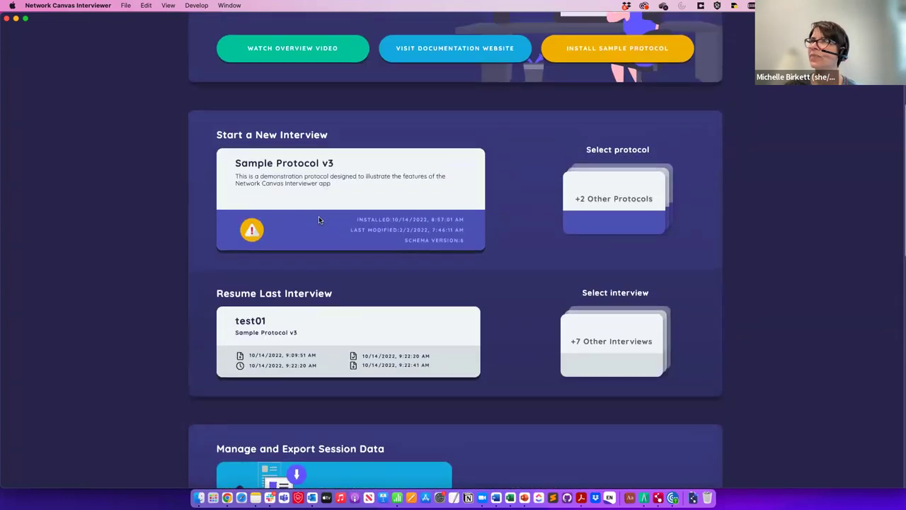
scroll(320, 221, "up", 2)
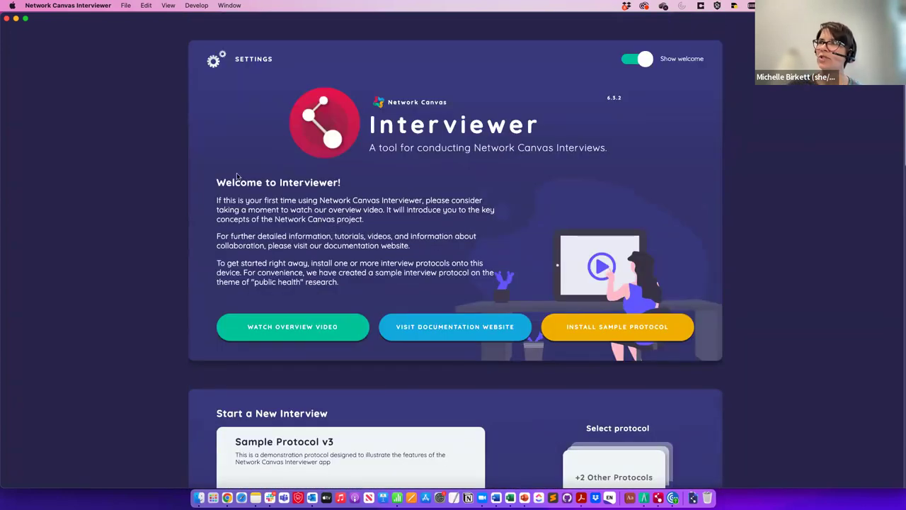
left_click(221, 63)
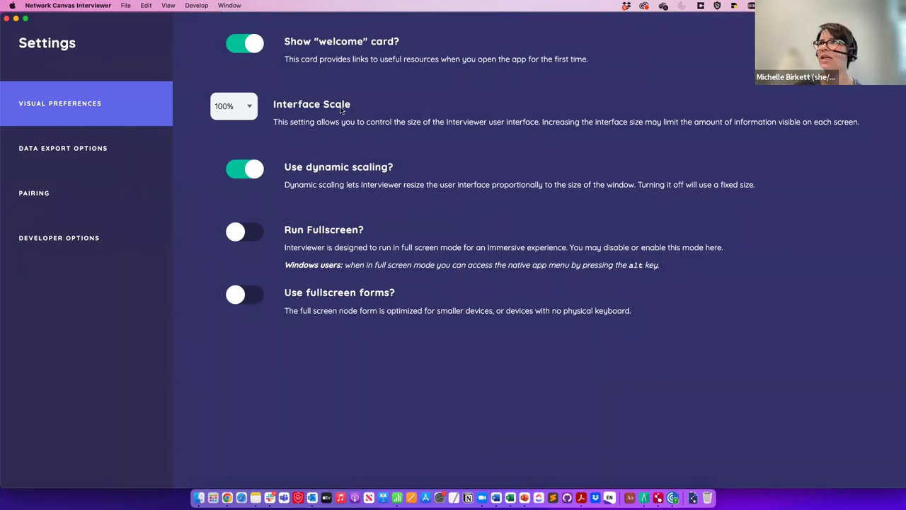
left_click(83, 151)
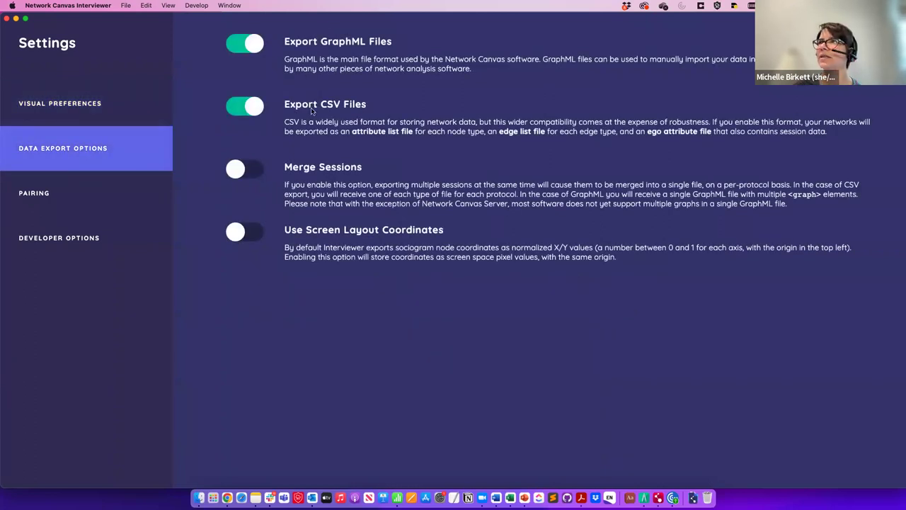
left_click(74, 193)
left_click(71, 238)
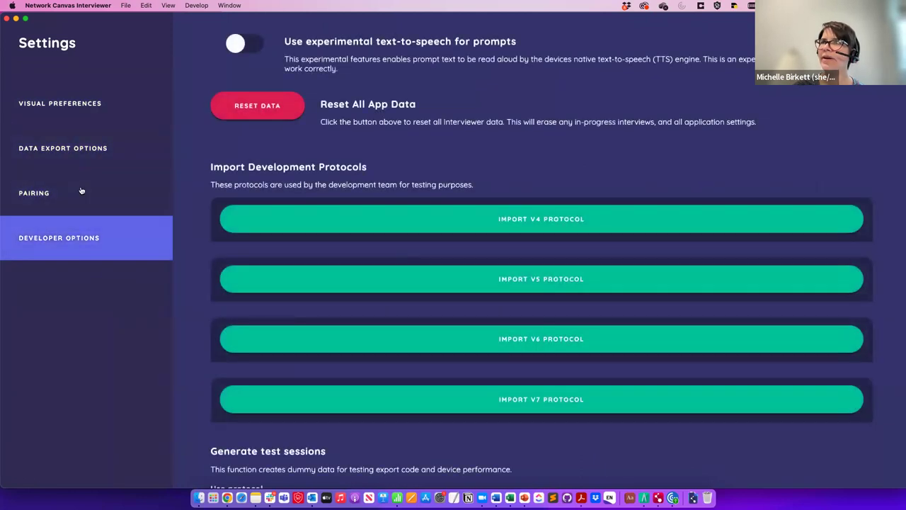
Step: Close the settings and start a new interview from Sample Protocol v3 with the case ID Test02
left_click(71, 104)
key("Escape")
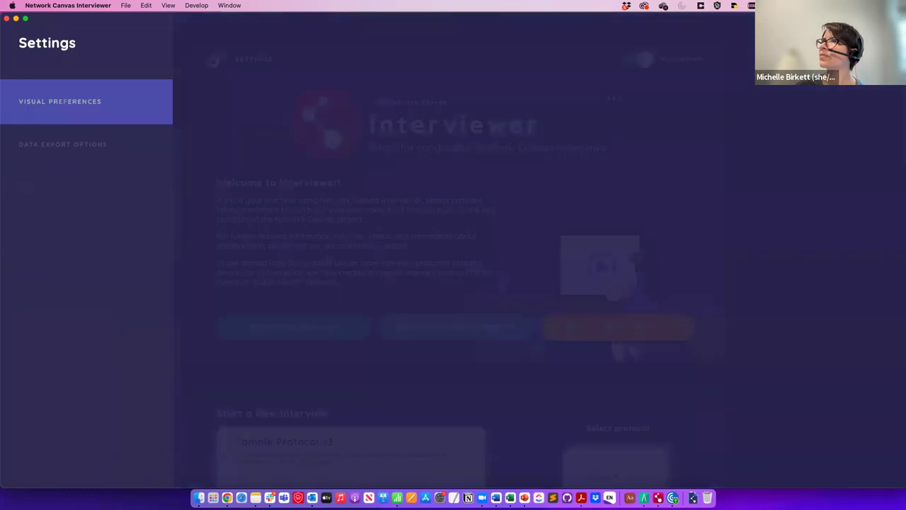
scroll(368, 194, "down", 5)
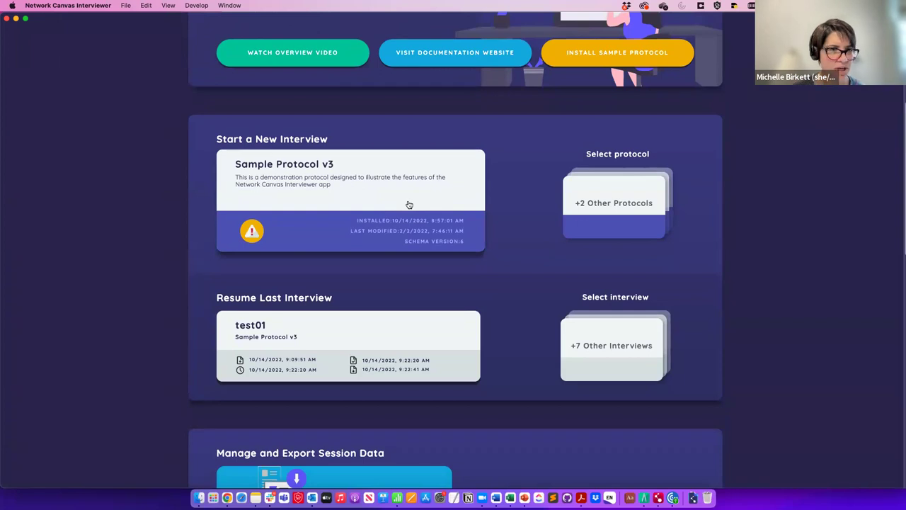
left_click(344, 194)
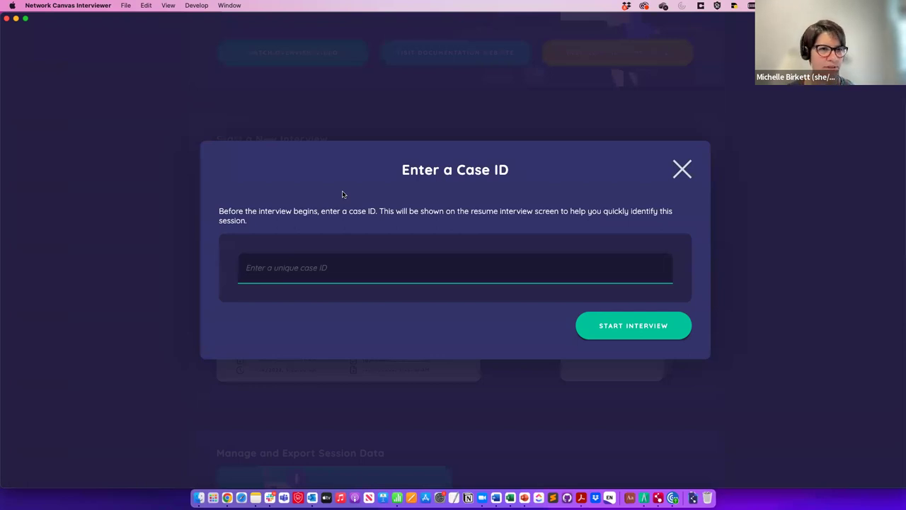
type("Test02")
left_click(627, 326)
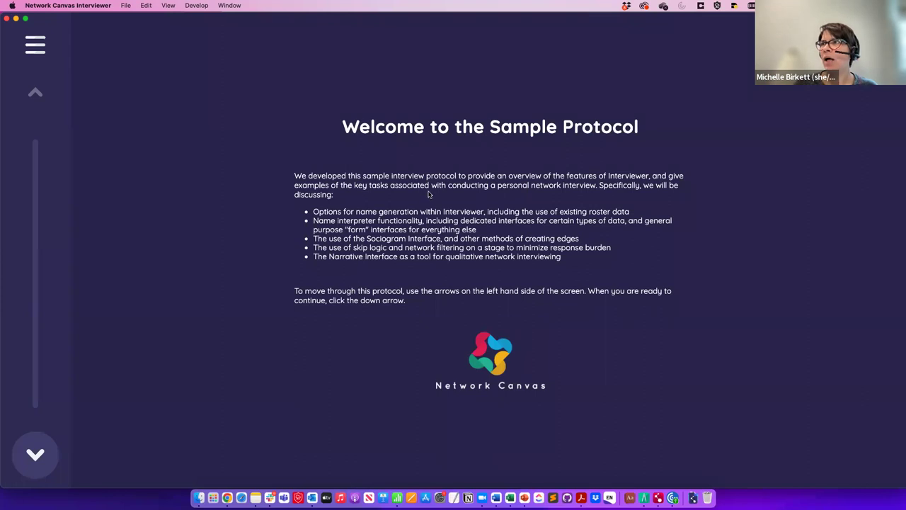
Step: Open the list of interview stages and look through it from Welcome to Finish Interview
left_click(38, 220)
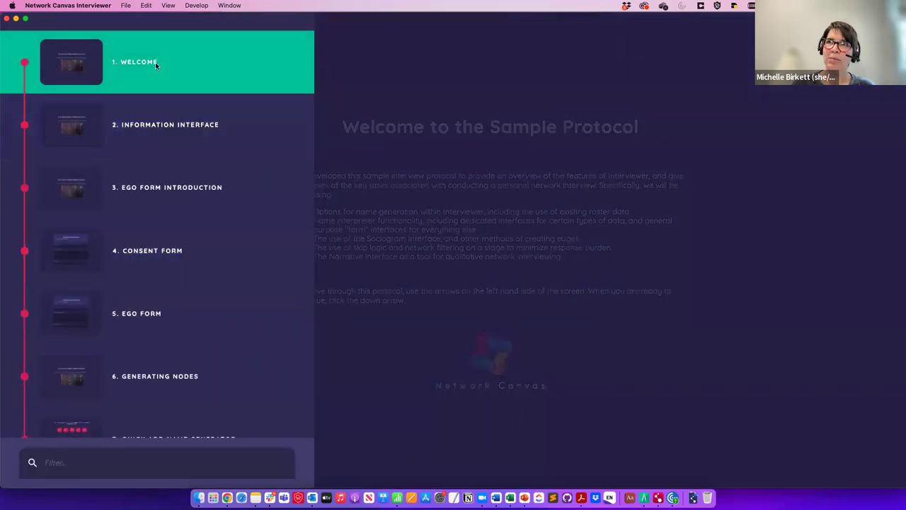
scroll(153, 212, "down", 3)
scroll(153, 212, "down", 15)
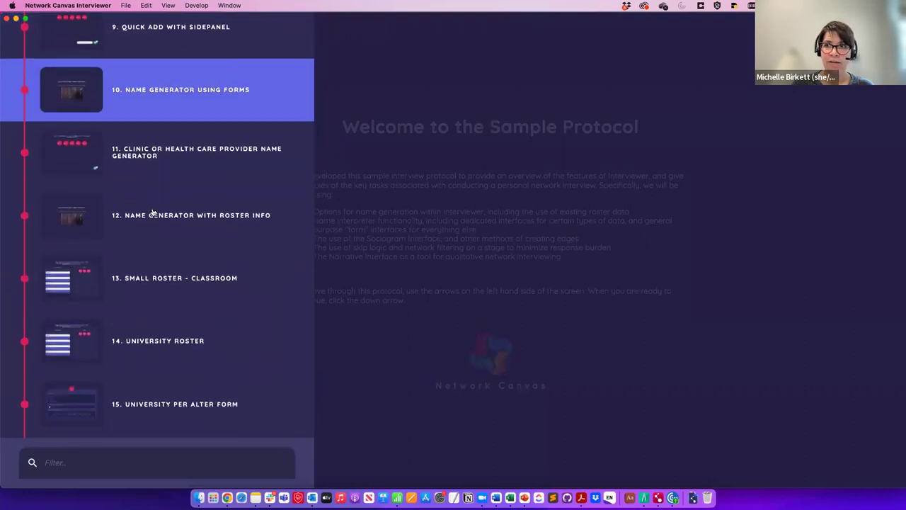
scroll(153, 212, "down", 20)
scroll(153, 212, "up", 20)
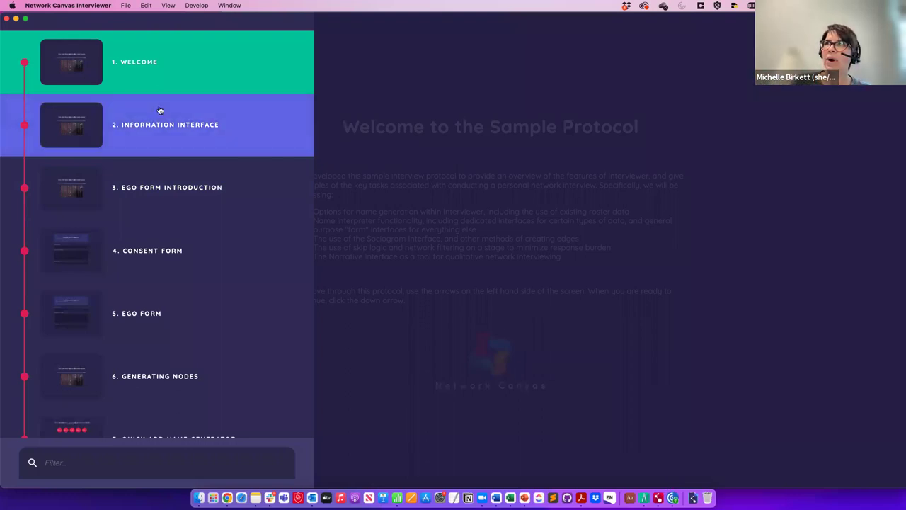
scroll(160, 110, "down", 5)
scroll(160, 110, "down", 10)
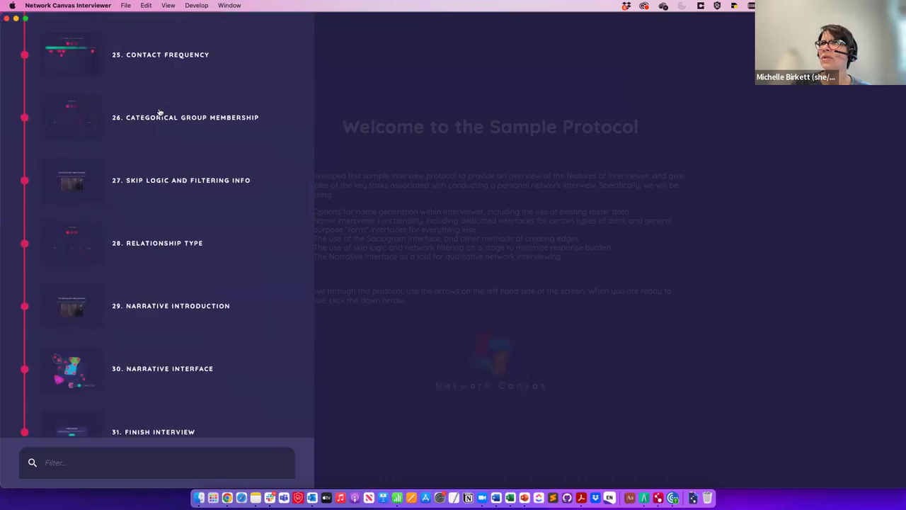
scroll(160, 112, "up", 3)
scroll(161, 112, "up", 15)
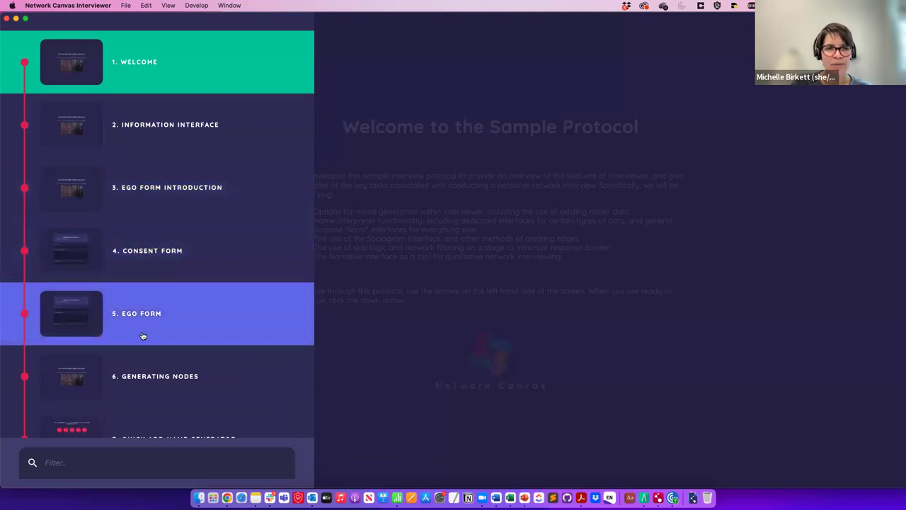
Step: Examine the ego form, name generator, roster, sociogram, dyad census and narrative stages in the list, and close the list
scroll(142, 335, "down", 2)
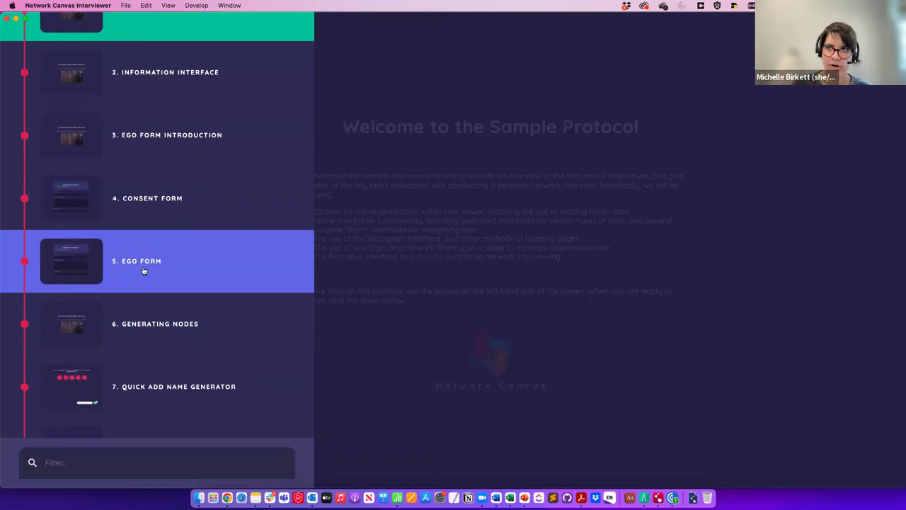
scroll(142, 269, "down", 4)
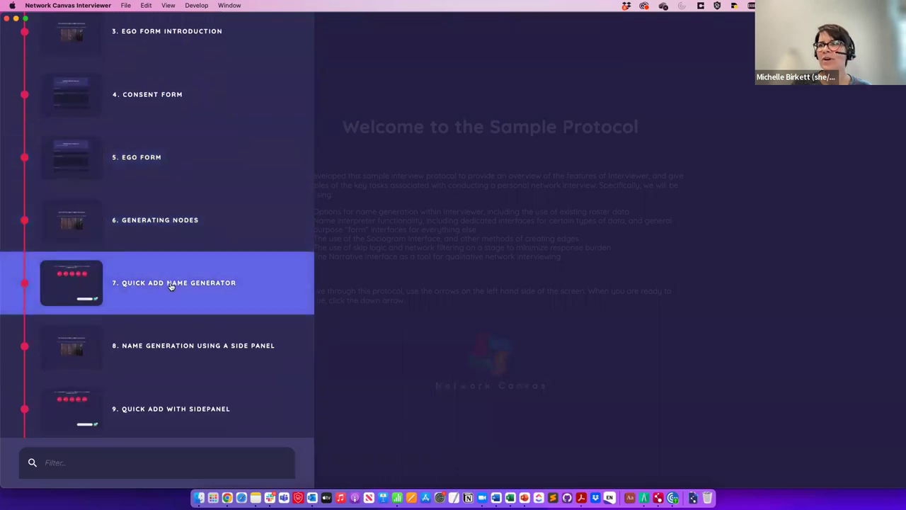
scroll(170, 286, "down", 9)
scroll(156, 240, "down", 17)
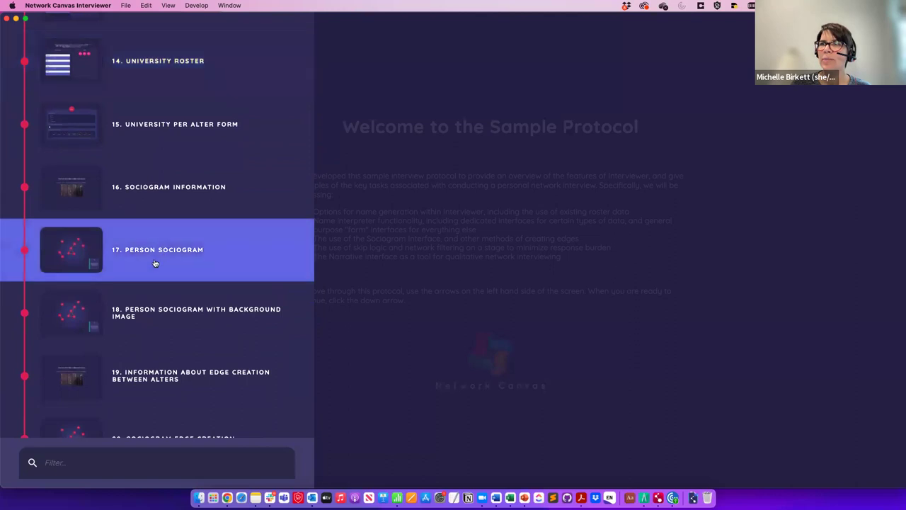
scroll(142, 290, "down", 13)
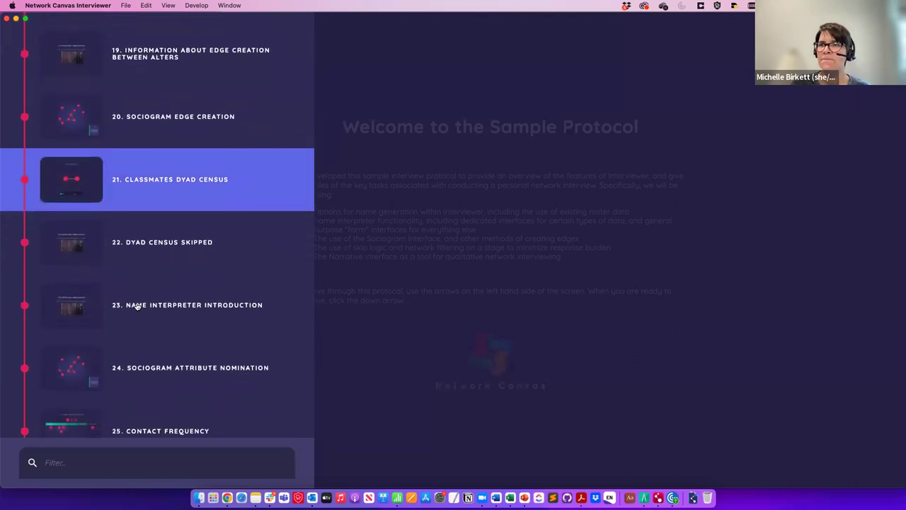
scroll(137, 305, "down", 13)
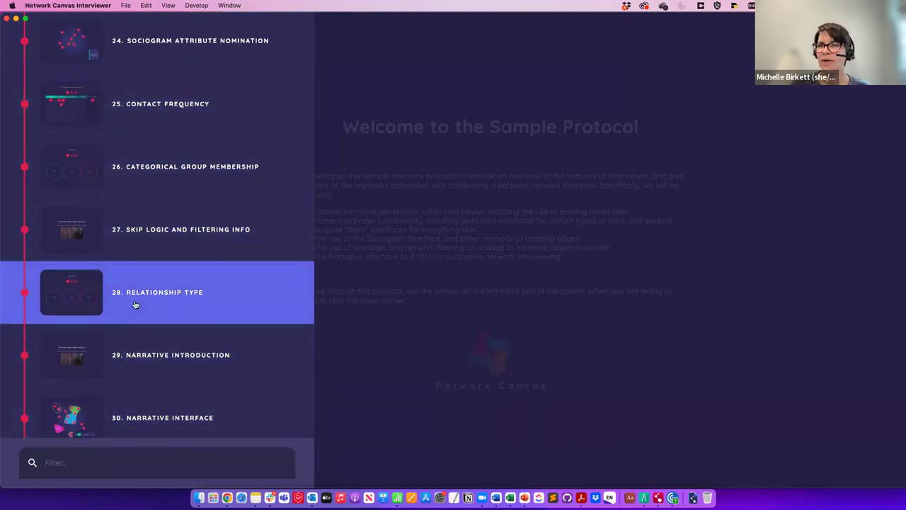
scroll(134, 304, "down", 3)
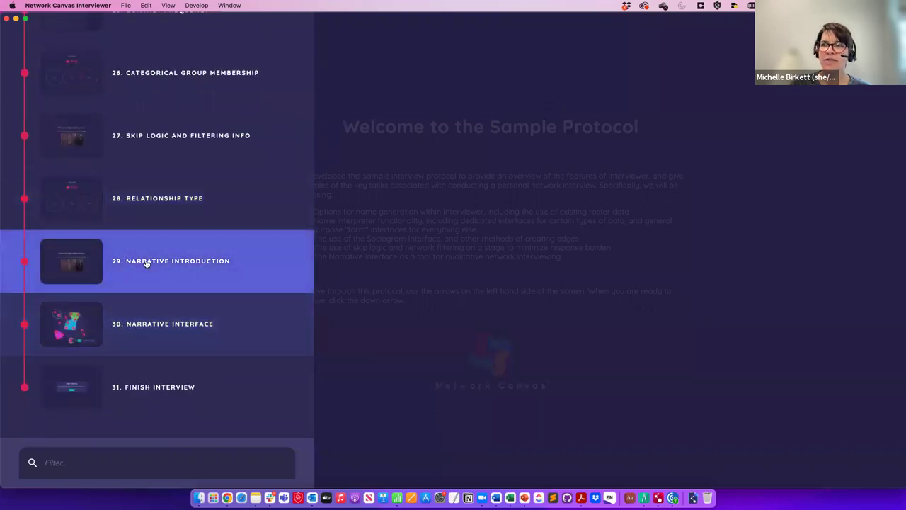
scroll(144, 337, "up", 20)
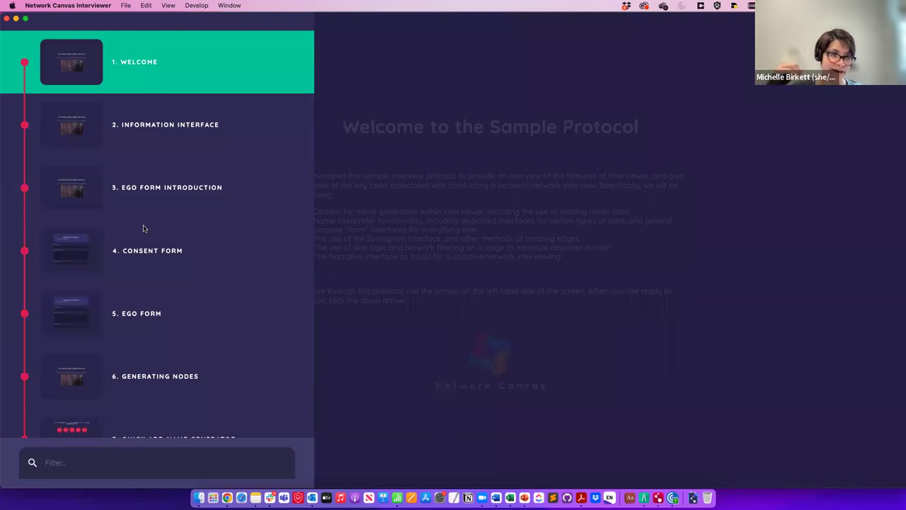
scroll(143, 228, "down", 3)
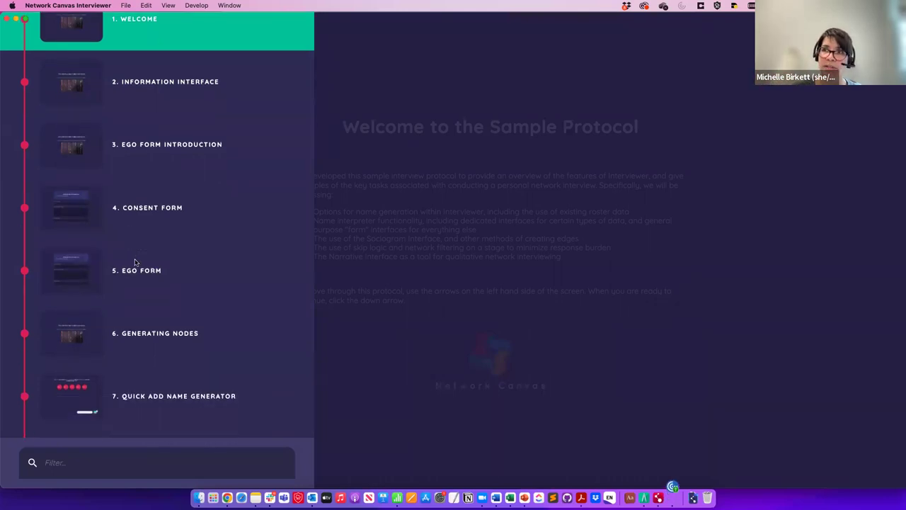
scroll(136, 262, "up", 3)
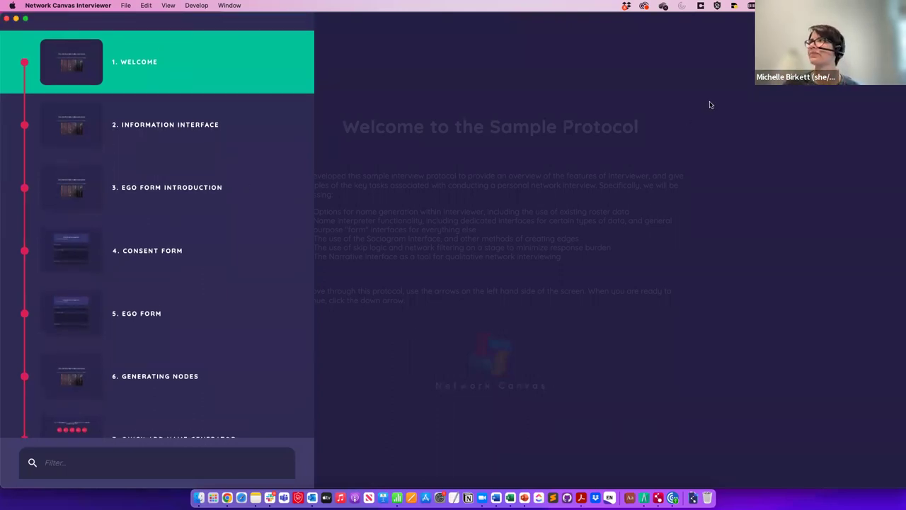
left_click(366, 141)
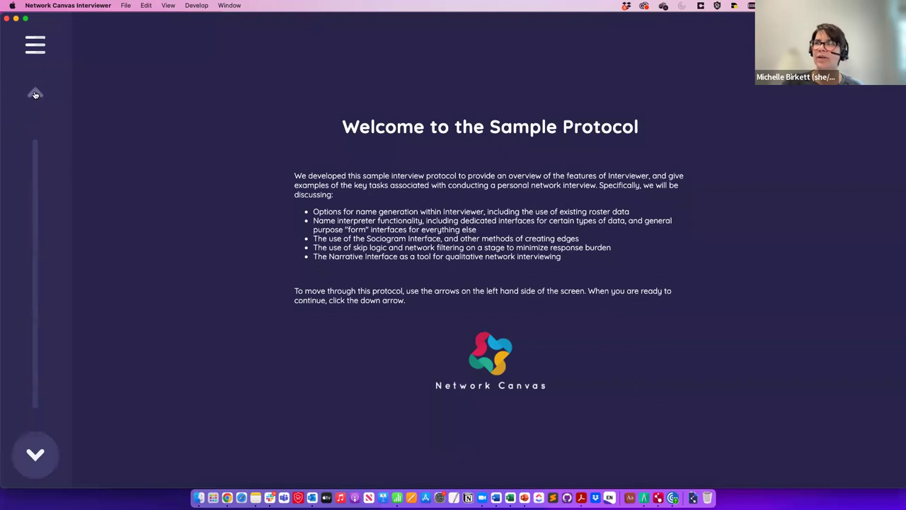
Step: Move forward and back through the opening stages to Information Interface, and view the interview menu with its session summary
left_click(34, 455)
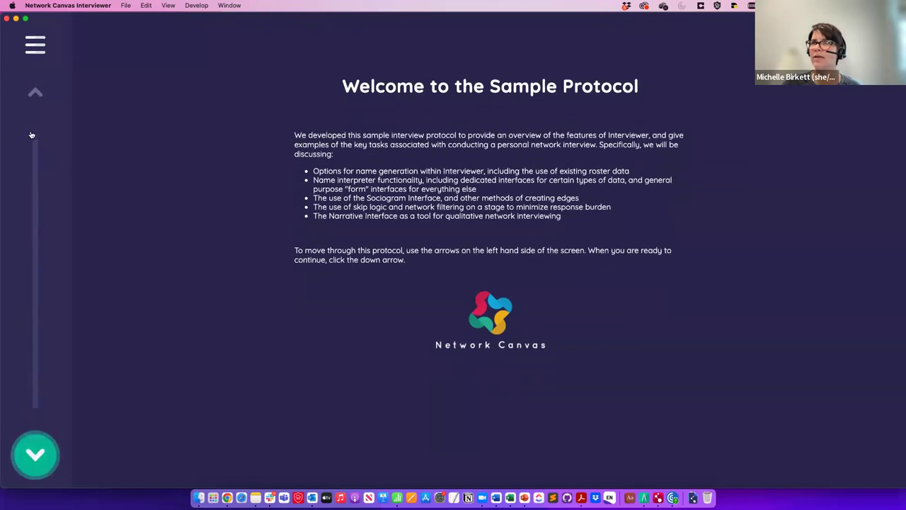
left_click(35, 93)
left_click(35, 457)
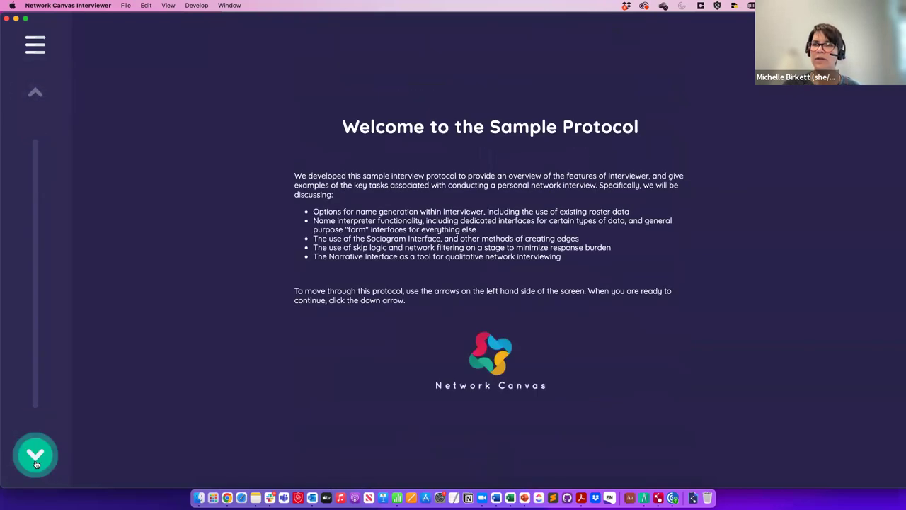
left_click(35, 460)
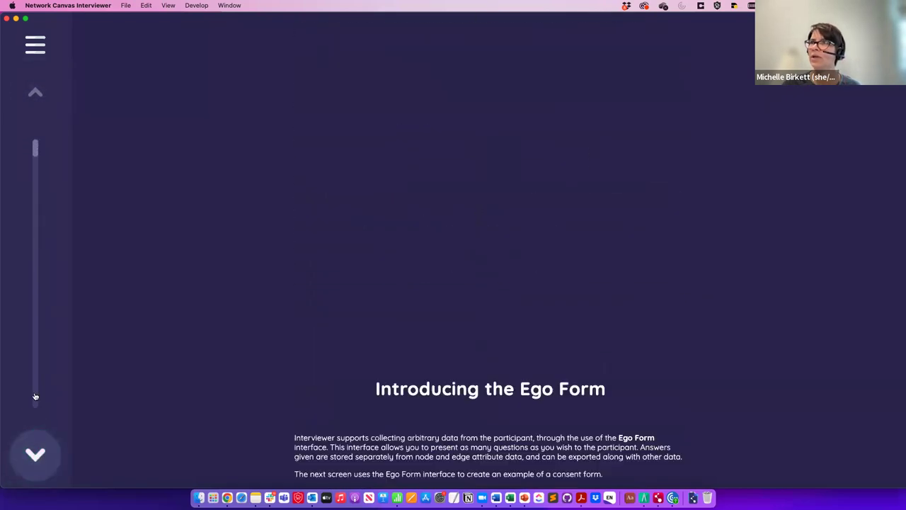
left_click(37, 101)
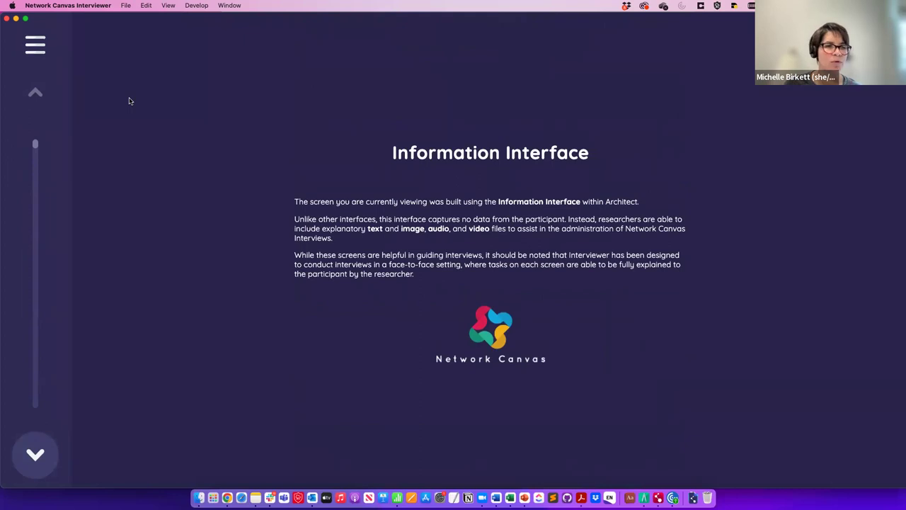
left_click(42, 50)
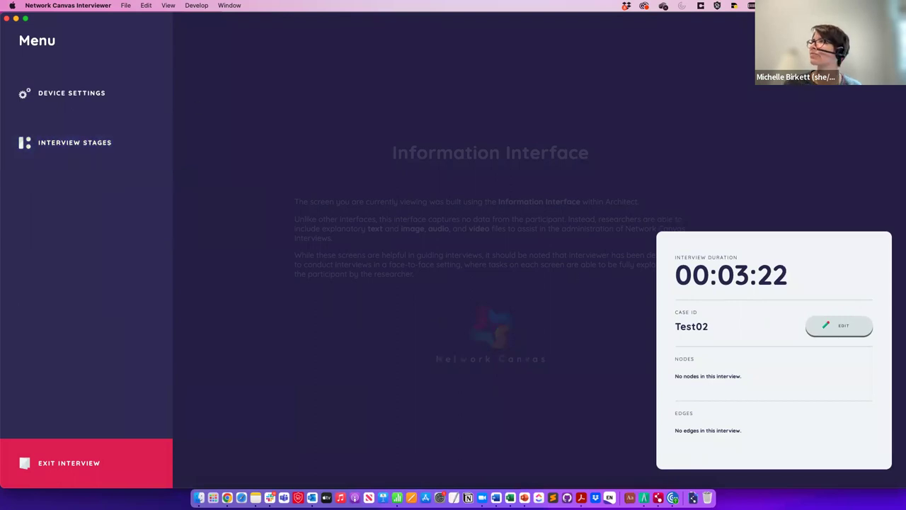
left_click(479, 172)
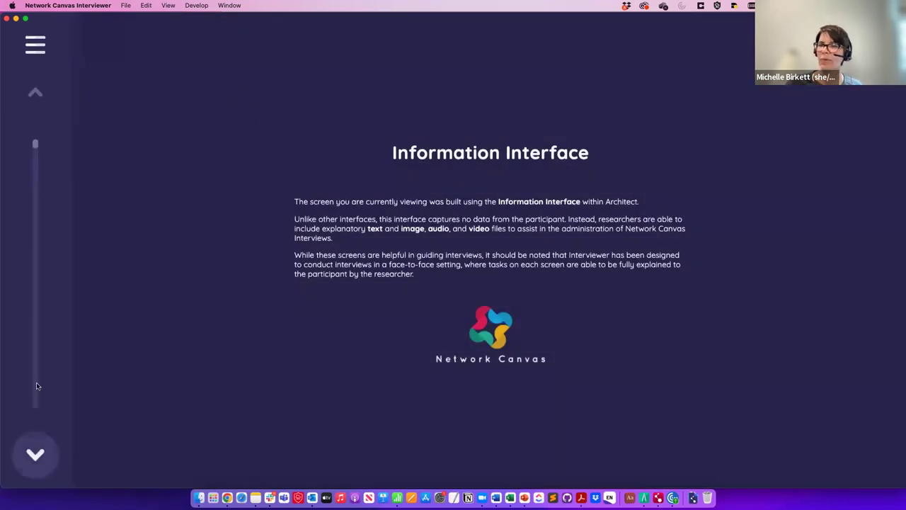
Step: Advance to the Sample Consent Form, answer Yes to participating in the study, and continue to the ego form
left_click(36, 457)
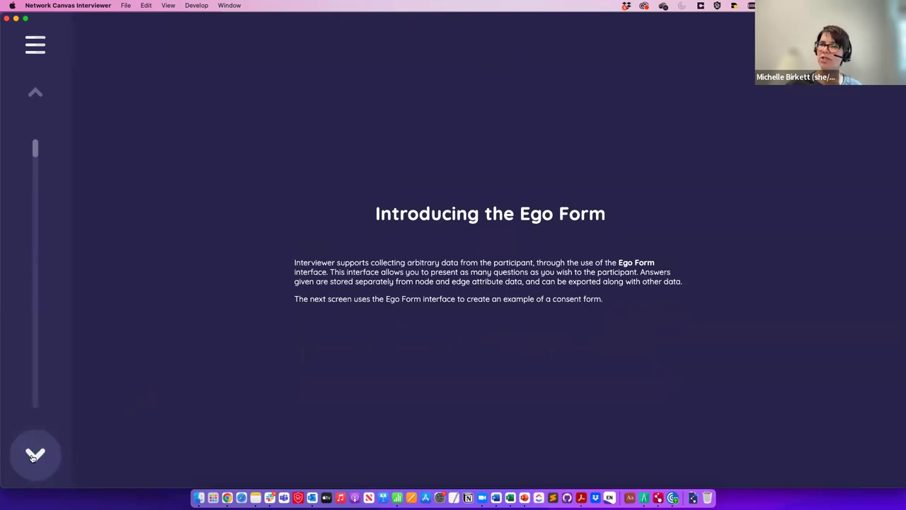
left_click(34, 455)
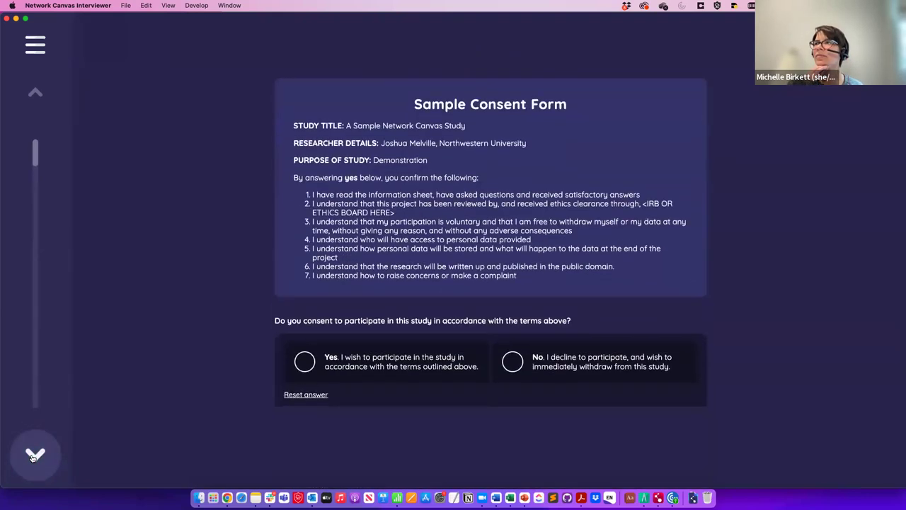
left_click(305, 361)
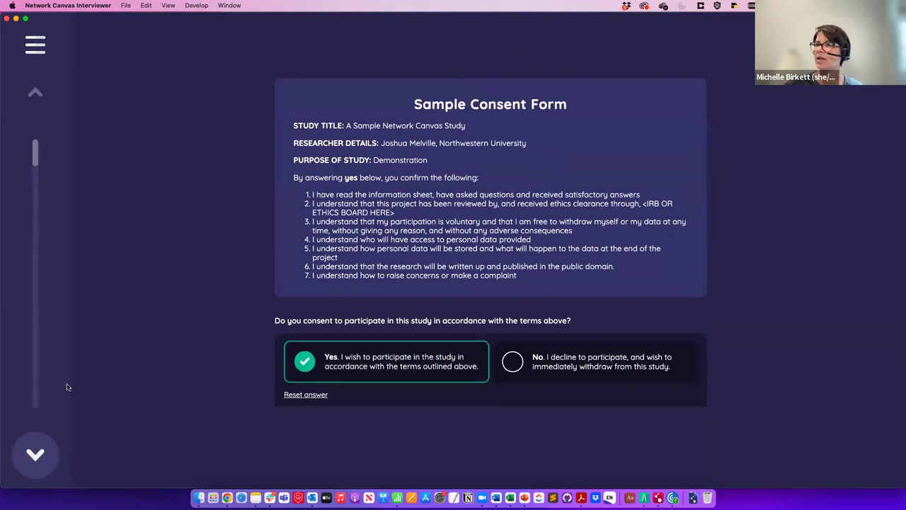
left_click(34, 455)
Step: Fill in the participant's first name, last name and date of birth in the ego data form
left_click(353, 202)
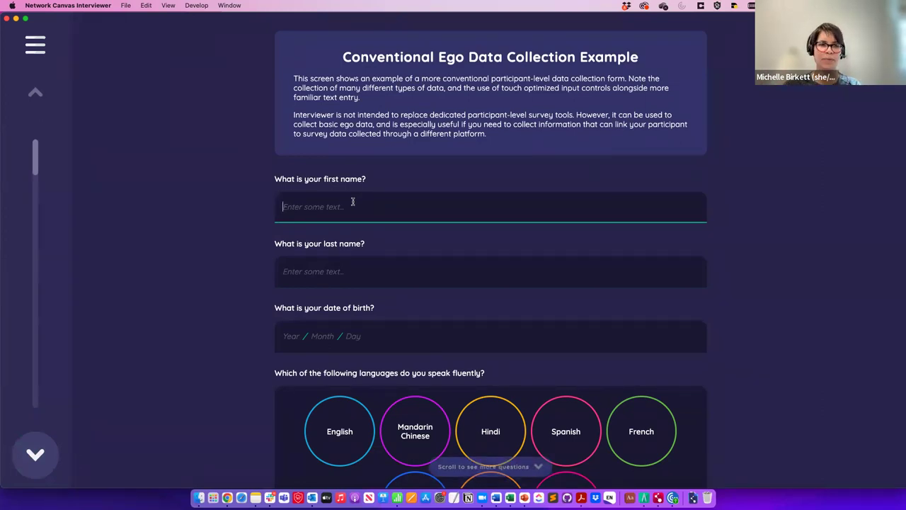
type("John")
left_click(345, 272)
type("Doe")
scroll(345, 275, "down", 2)
scroll(345, 274, "down", 3)
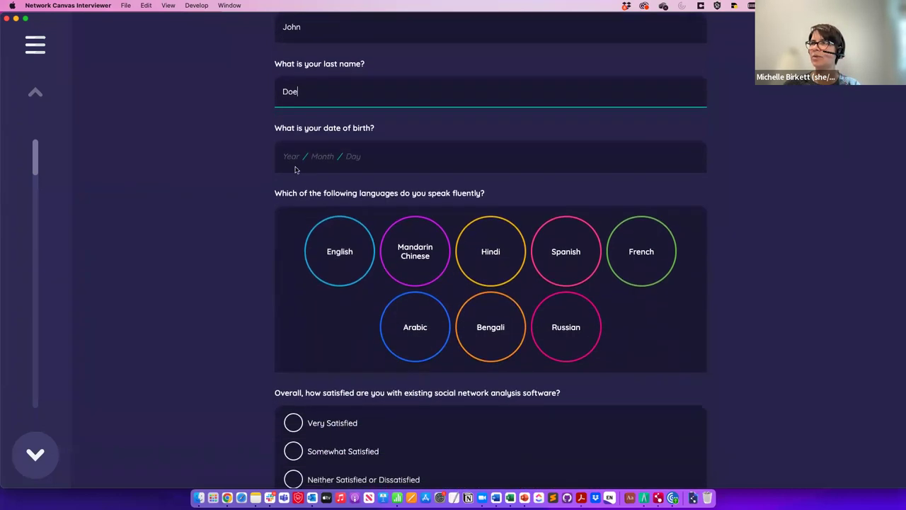
left_click(294, 144)
left_click(345, 210)
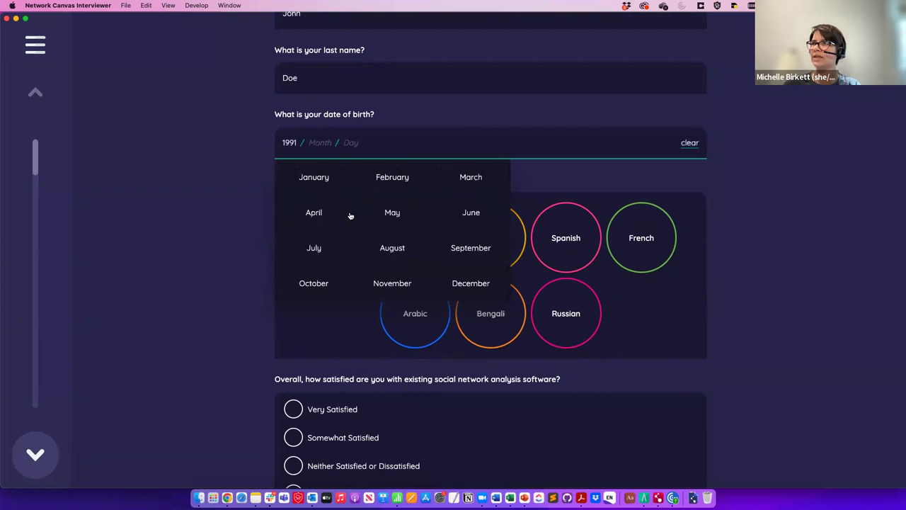
left_click(315, 211)
left_click(325, 203)
Step: Choose English as a fluently spoken language and Very Satisfied for existing social network analysis software
scroll(326, 202, "down", 2)
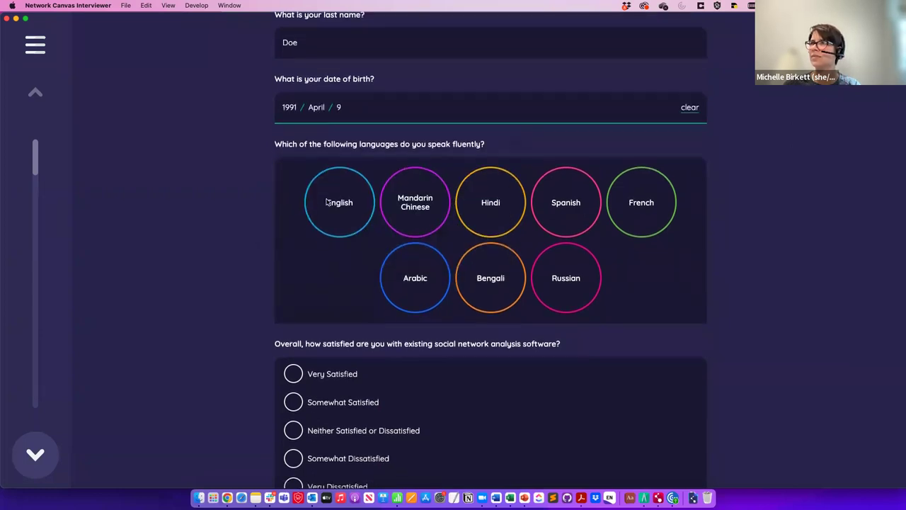
left_click(325, 204)
scroll(325, 204, "down", 5)
left_click(293, 206)
Step: Rate the level of support received as Somewhat Satisfied and set the medical procedure pain slightly past the middle of the scale
scroll(433, 277, "down", 4)
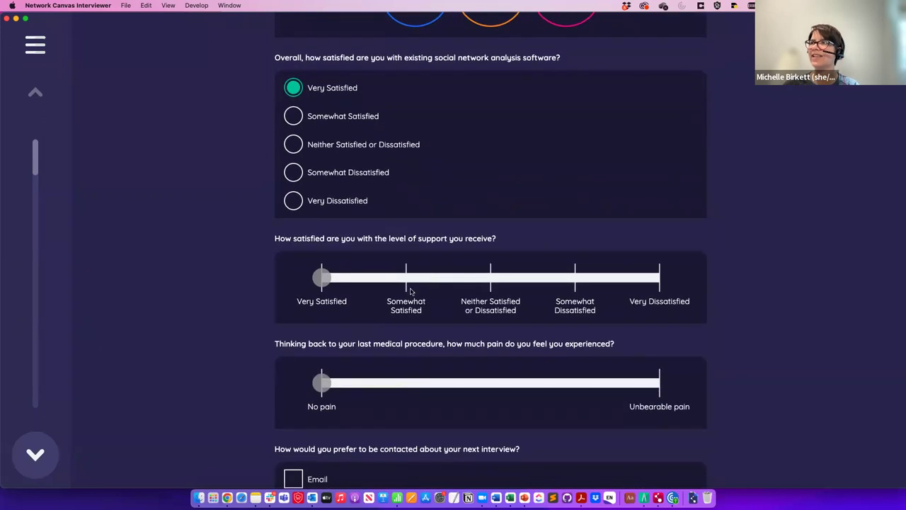
left_click(408, 285)
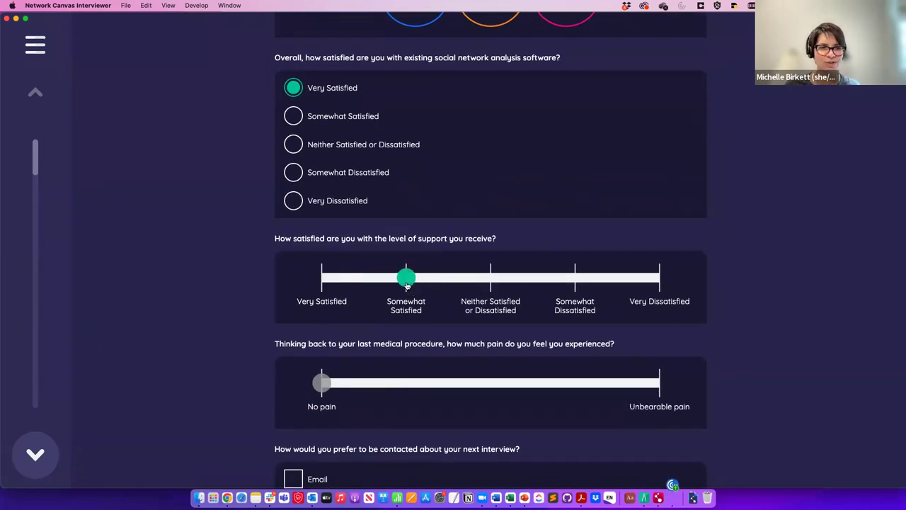
scroll(407, 285, "down", 3)
left_click(528, 286)
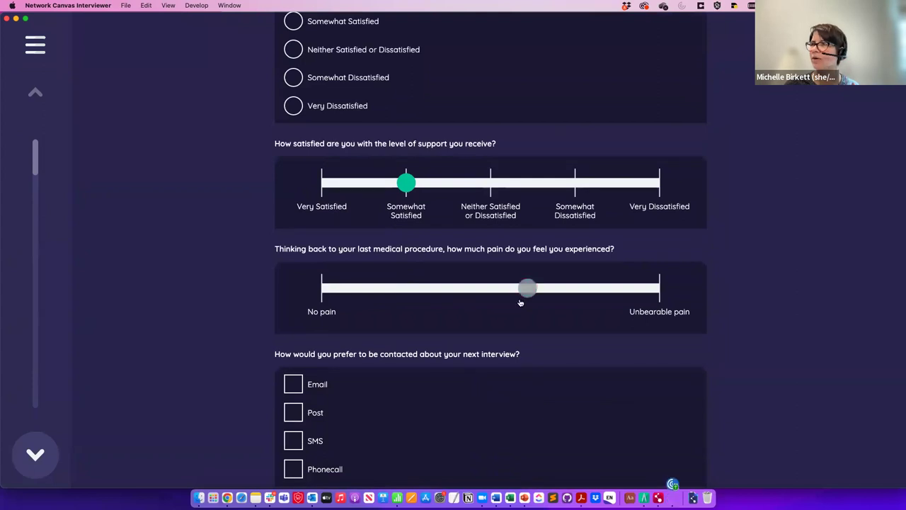
Step: Choose Email as the preferred contact method for the next interview and activate the additional information field
scroll(384, 326, "down", 4)
left_click(291, 262)
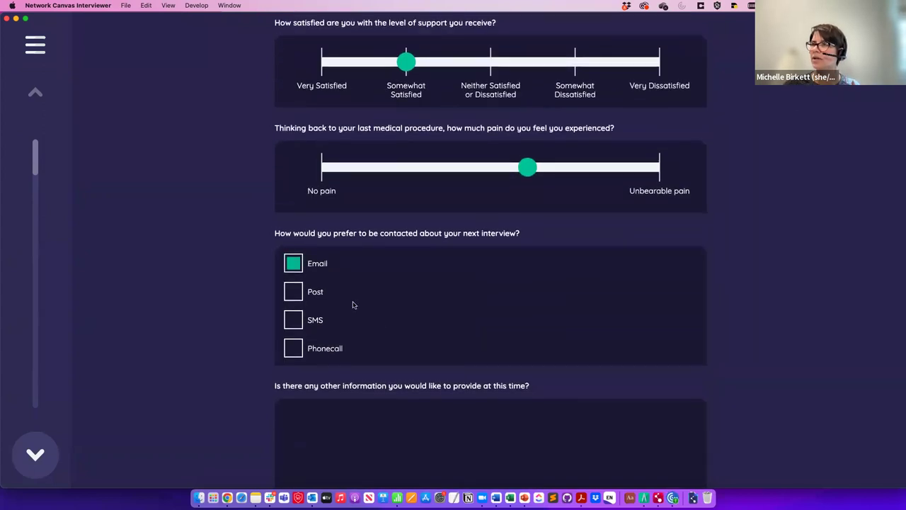
scroll(354, 304, "down", 2)
left_click(354, 386)
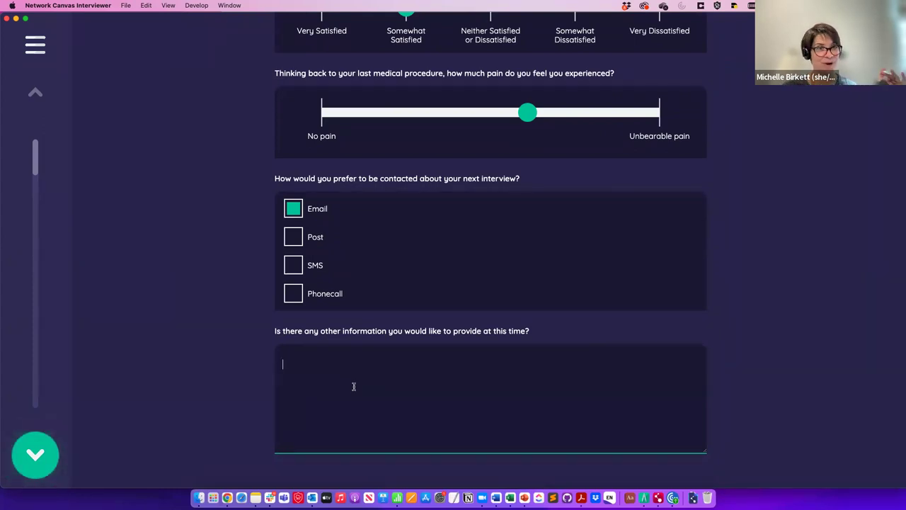
Step: Review the ego form answers and continue past the Generating Nodes page to the close-contacts question
scroll(297, 236, "up", 10)
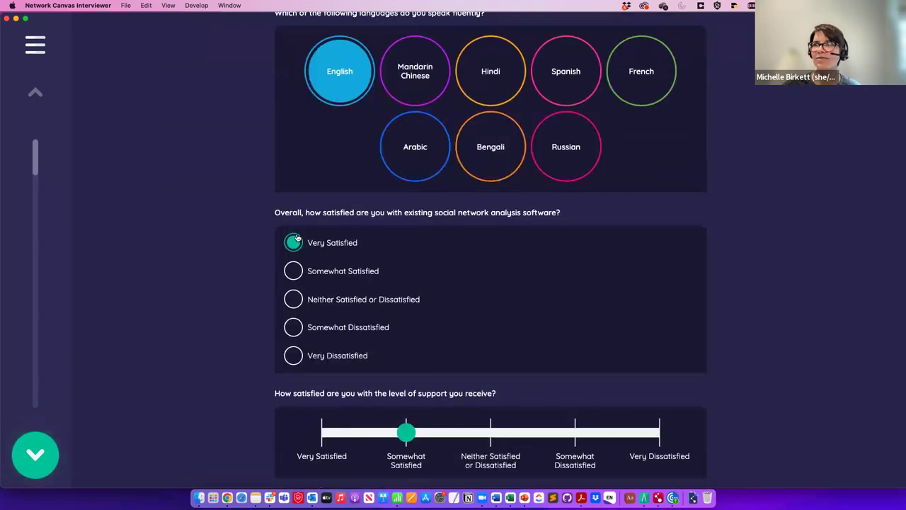
scroll(298, 237, "up", 15)
scroll(241, 422, "down", 20)
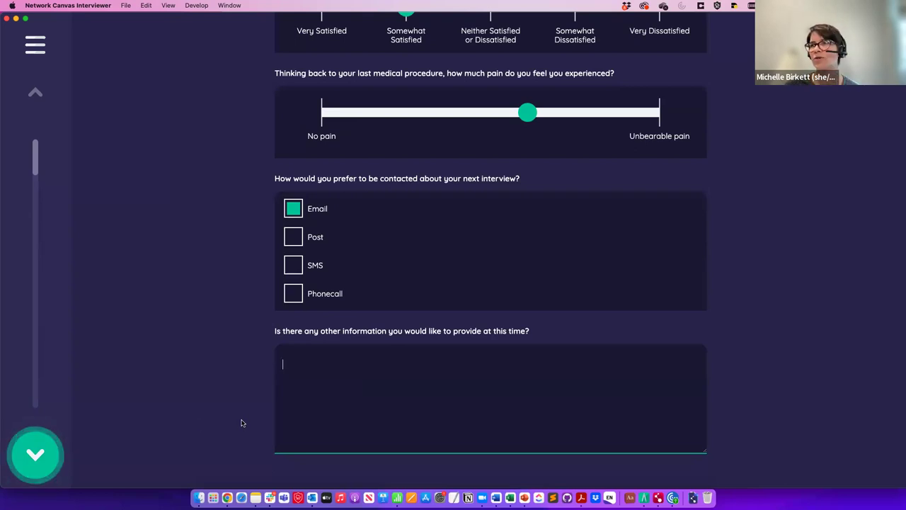
left_click(51, 443)
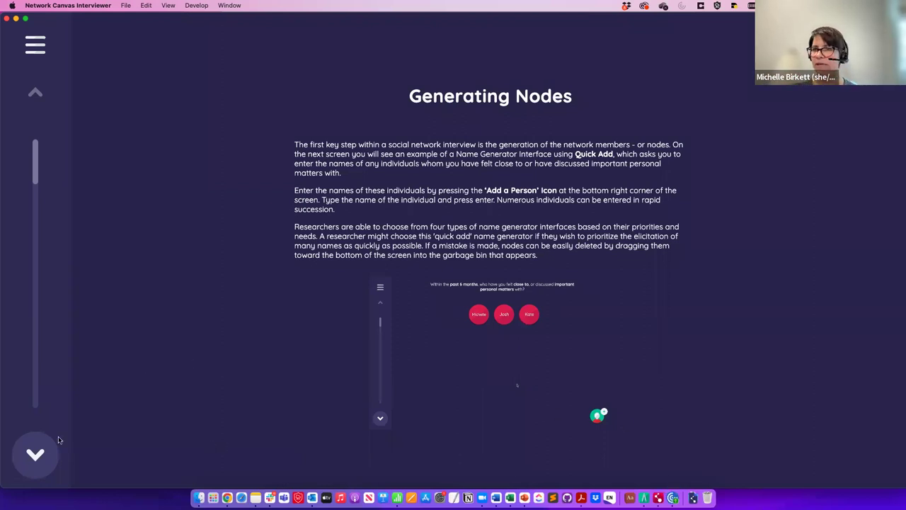
scroll(419, 266, "down", 5)
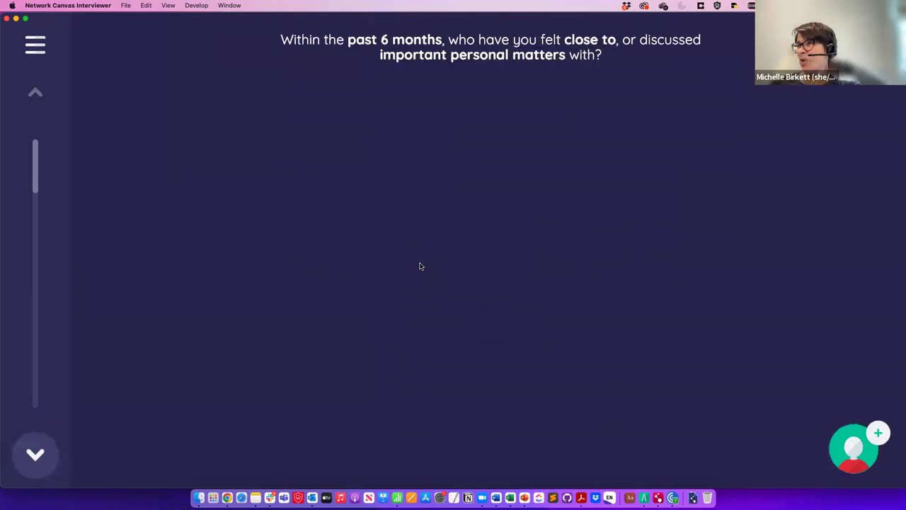
Step: Add four people named 1, 2, 3 and 4 as close or personal-matters contacts from the past 6 months
left_click(862, 449)
type("1")
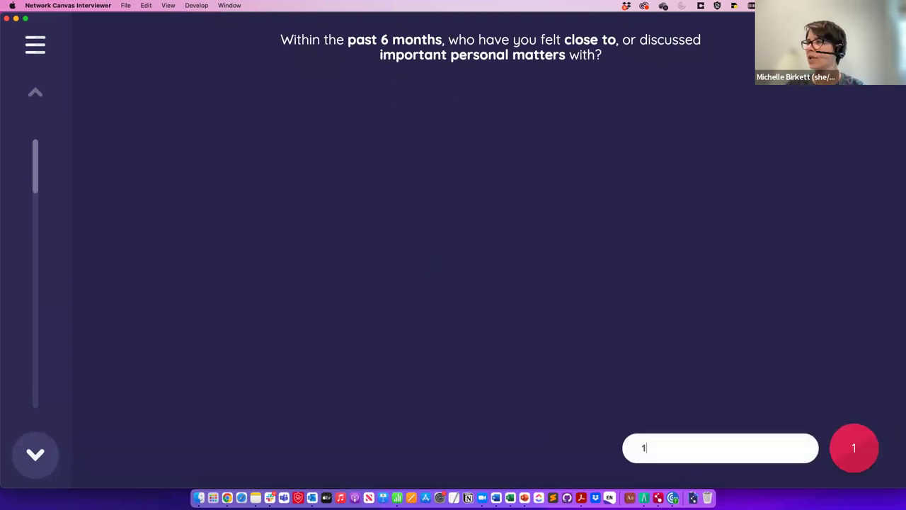
key("Return")
type("2")
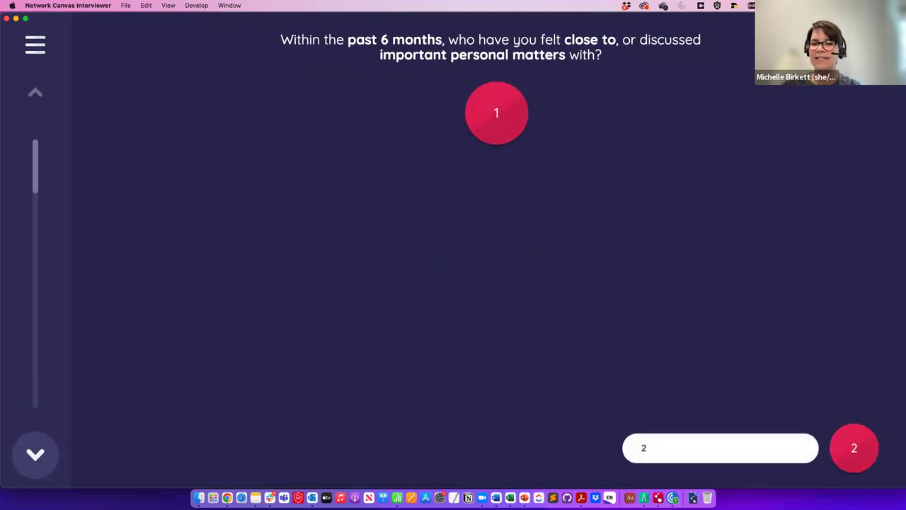
key("Return")
type("3")
key("Return")
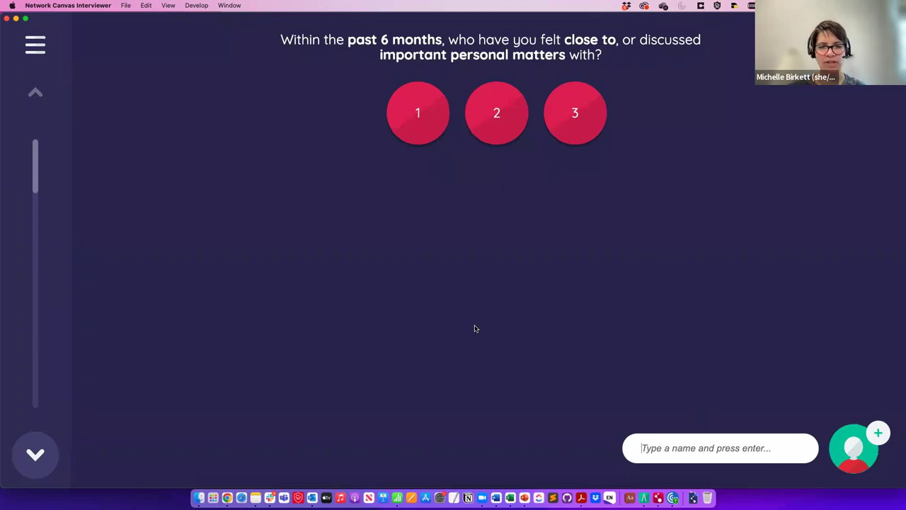
type("4")
key("Return")
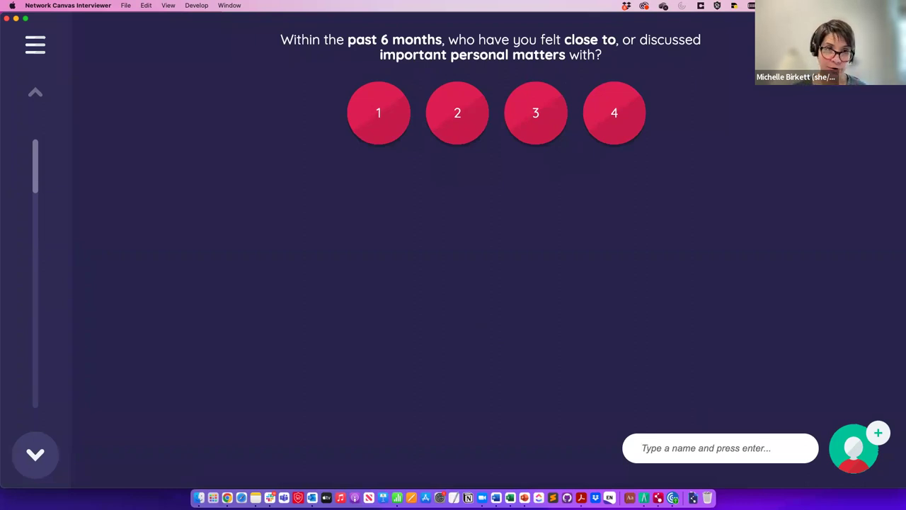
Step: Continue to the social networks research question and move people 2 and 4 over from the already mentioned people
left_click(35, 453)
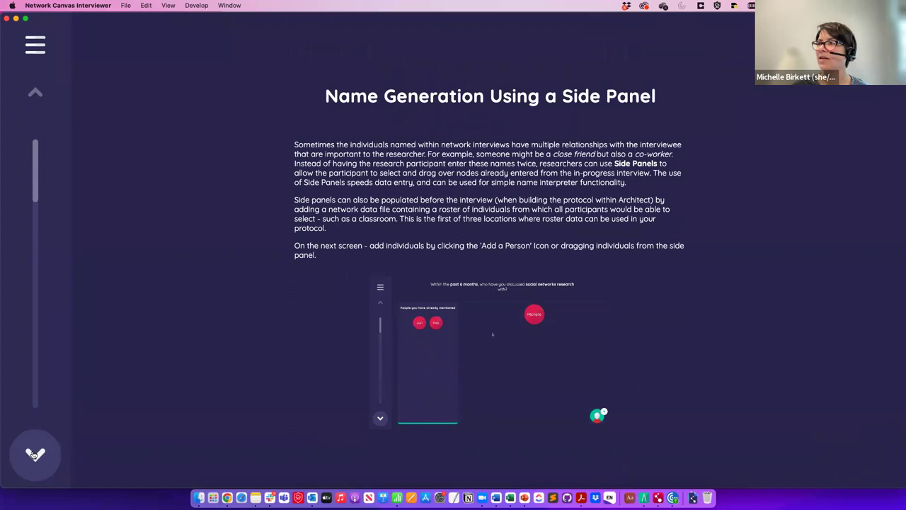
left_click(34, 454)
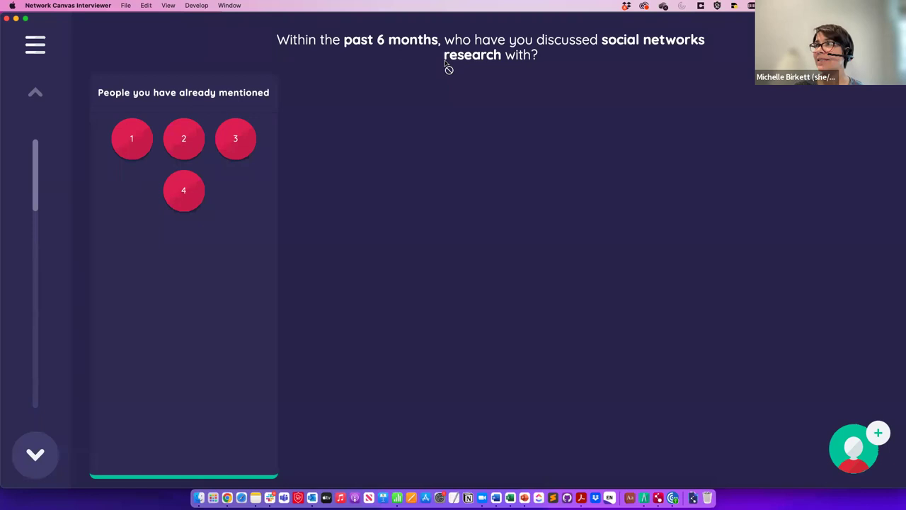
left_click_drag(170, 129, 448, 146)
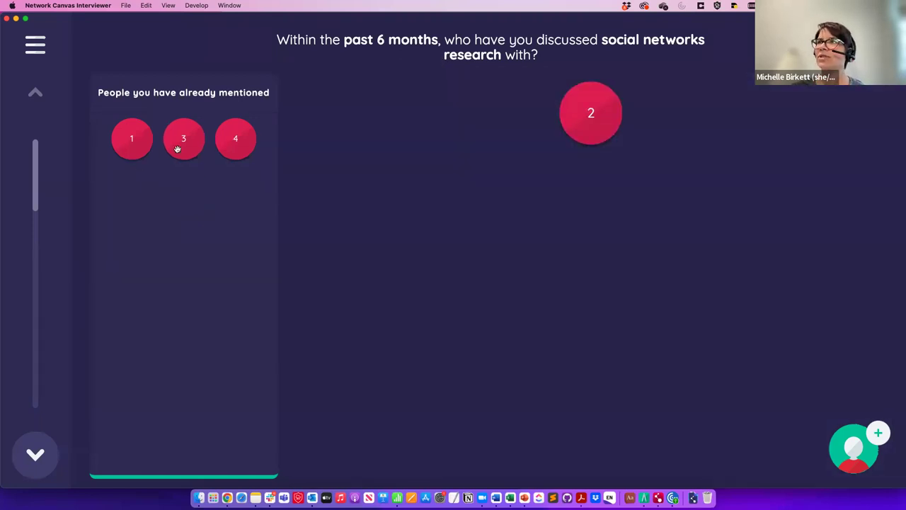
left_click_drag(236, 139, 659, 166)
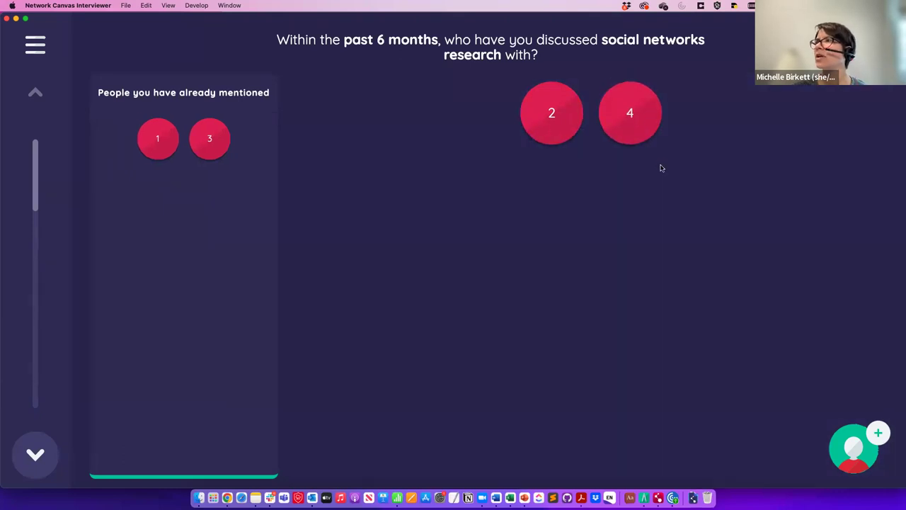
Step: Add new people 5 and 6 to the social networks research question and continue to the clinics and healthcare providers question
left_click(857, 449)
type("5")
key("Return")
type("6")
key("Return")
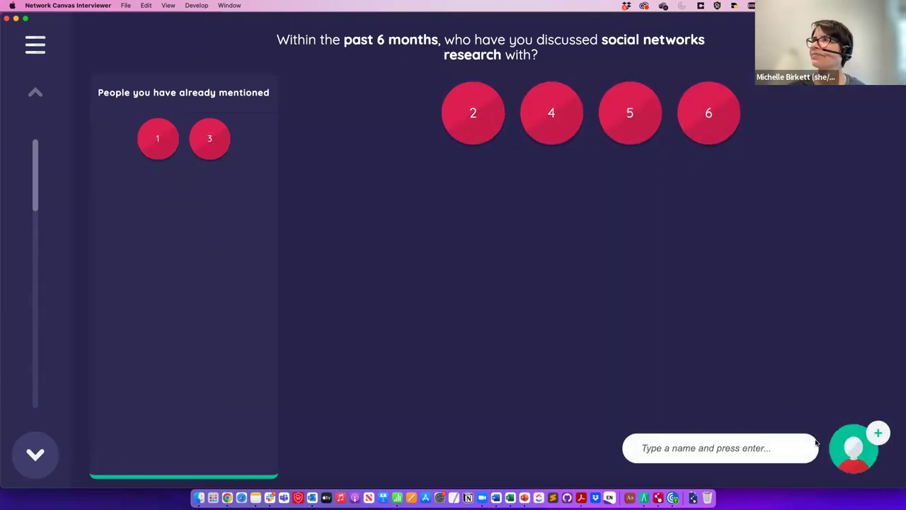
left_click(36, 454)
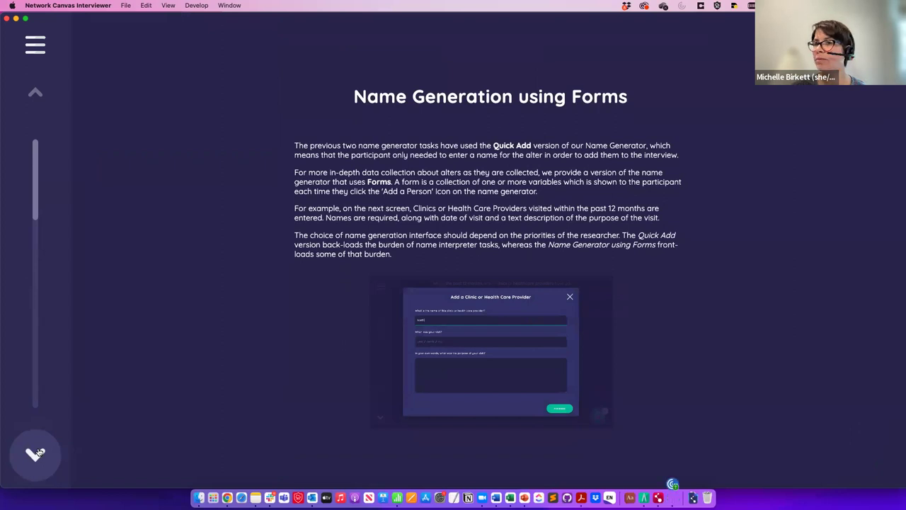
left_click(36, 454)
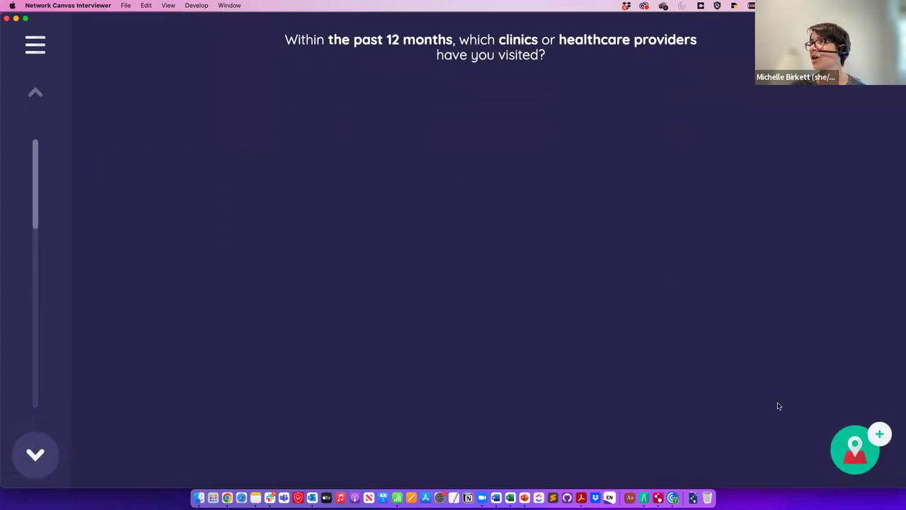
Step: Add the clinic Northwestern with visit date 2022 February 2 and General Check up as the purpose of the visit
left_click(852, 453)
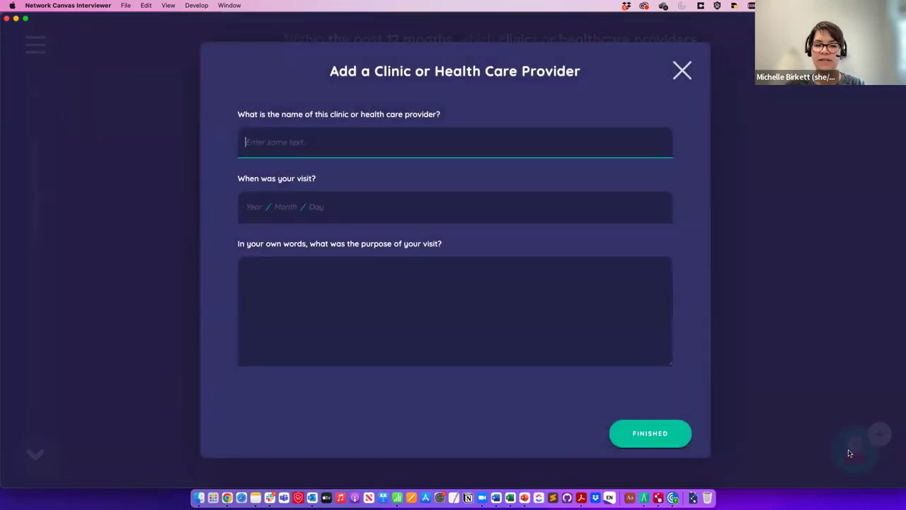
type("Northwestern")
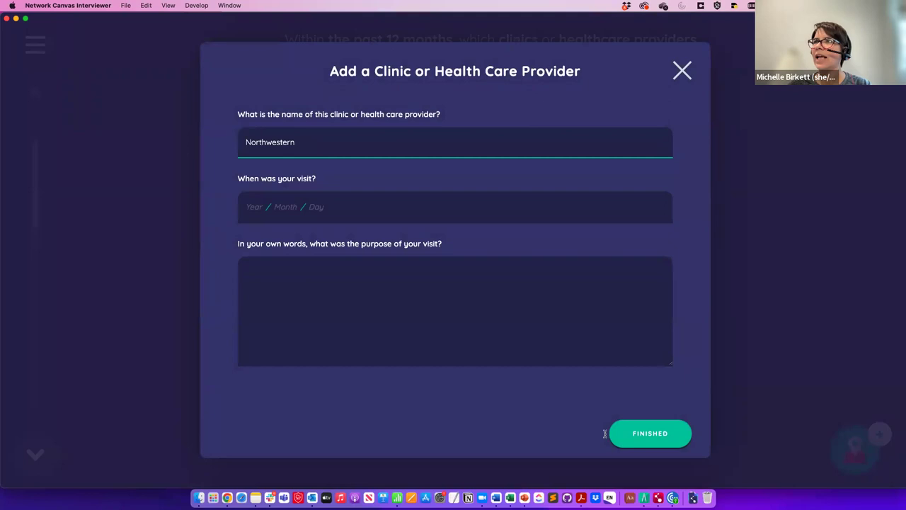
left_click(253, 212)
left_click(360, 254)
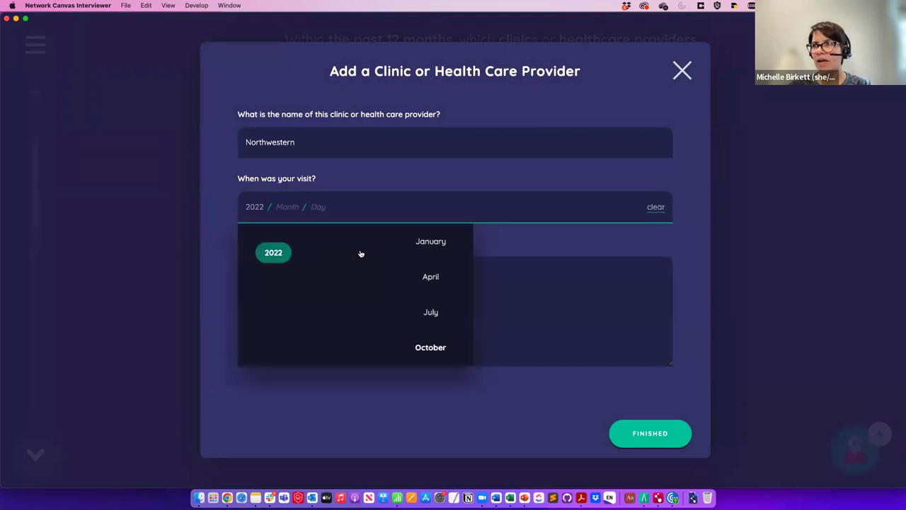
left_click(348, 245)
left_click(324, 241)
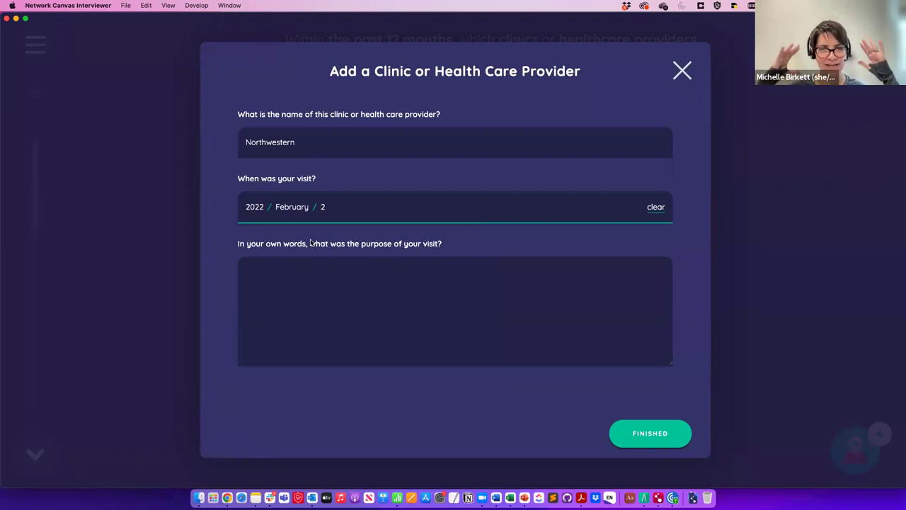
left_click(287, 314)
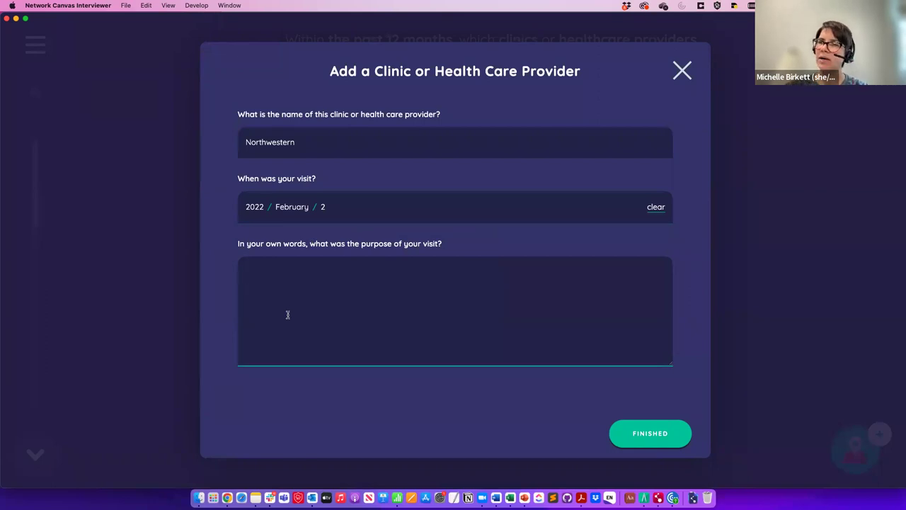
type("General Check up")
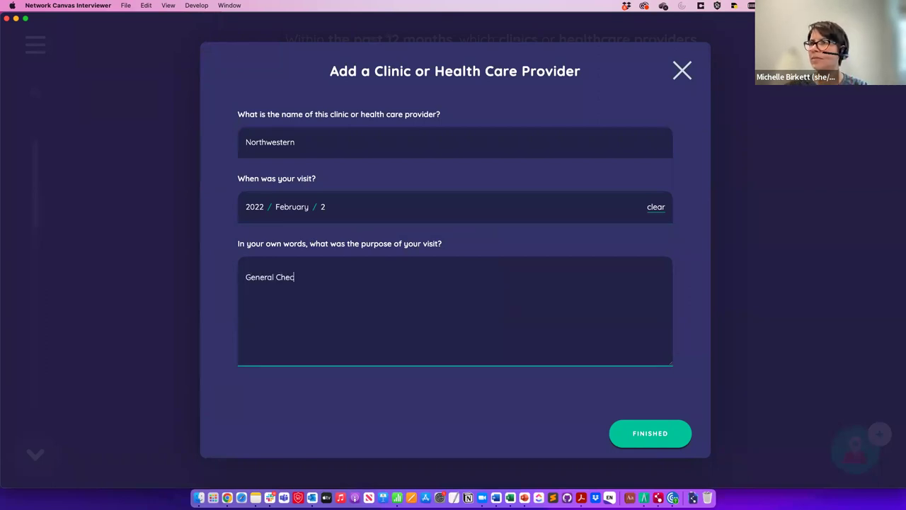
left_click(661, 439)
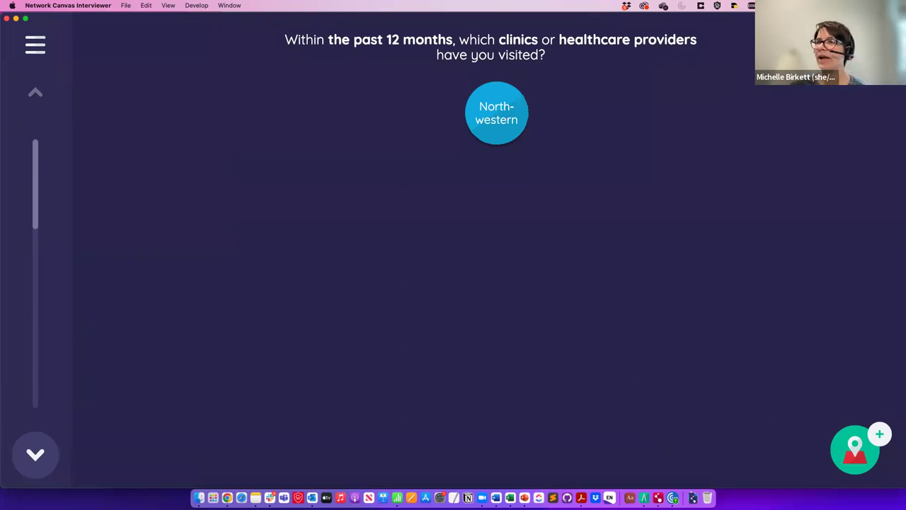
Step: Add a second clinic named Howard Brown and continue past the roster data explanation to the class roster
left_click(849, 450)
type("Howard Brown")
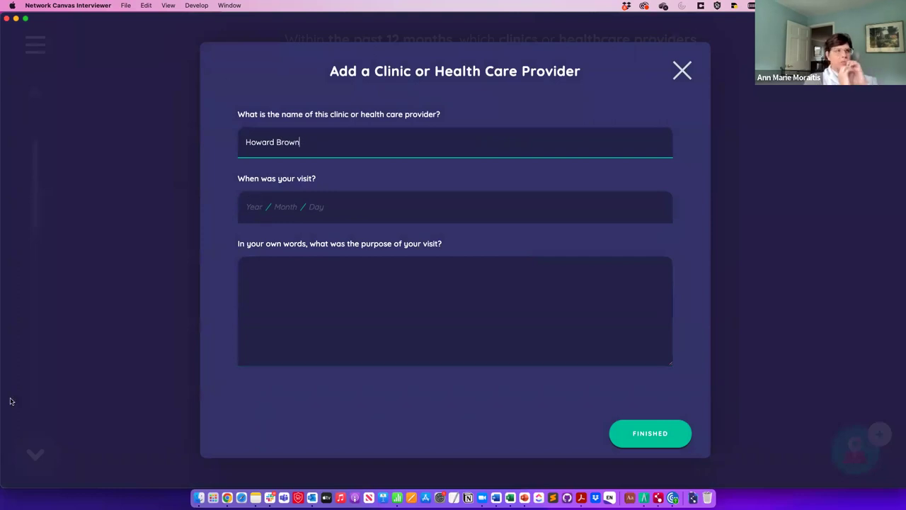
left_click(646, 437)
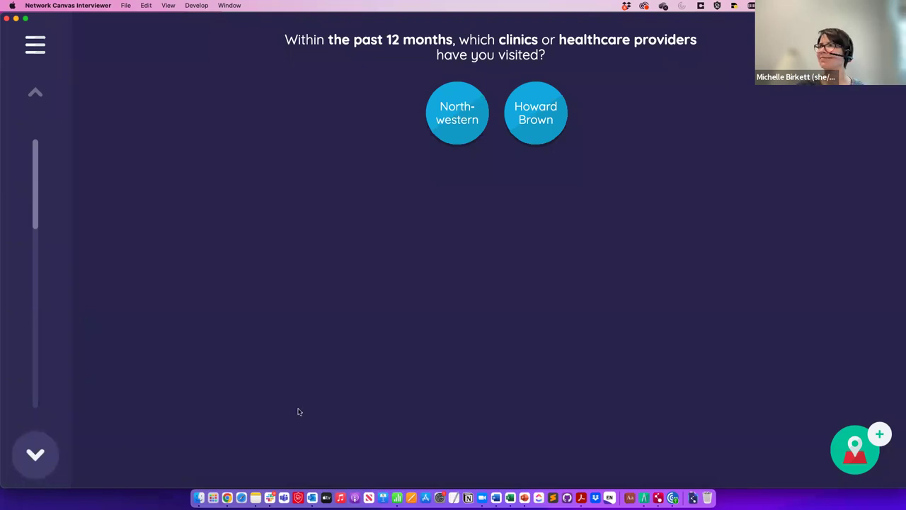
left_click(35, 454)
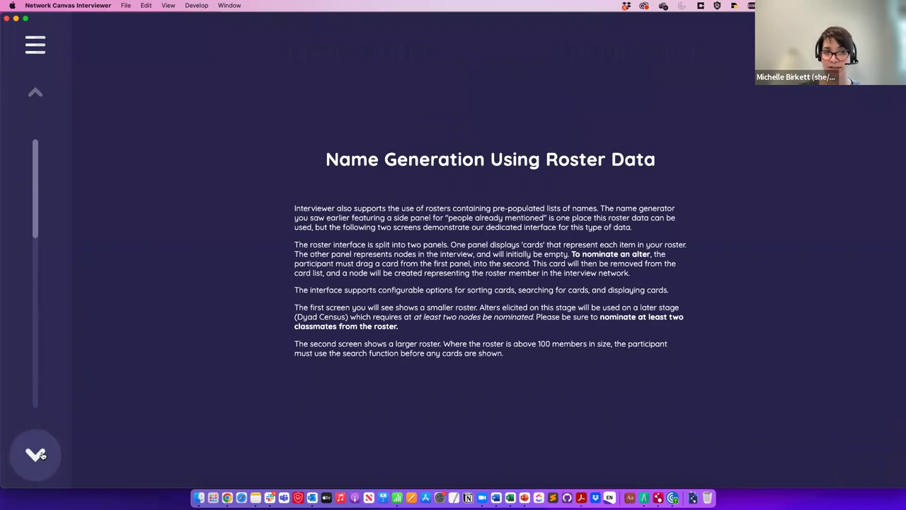
left_click(35, 454)
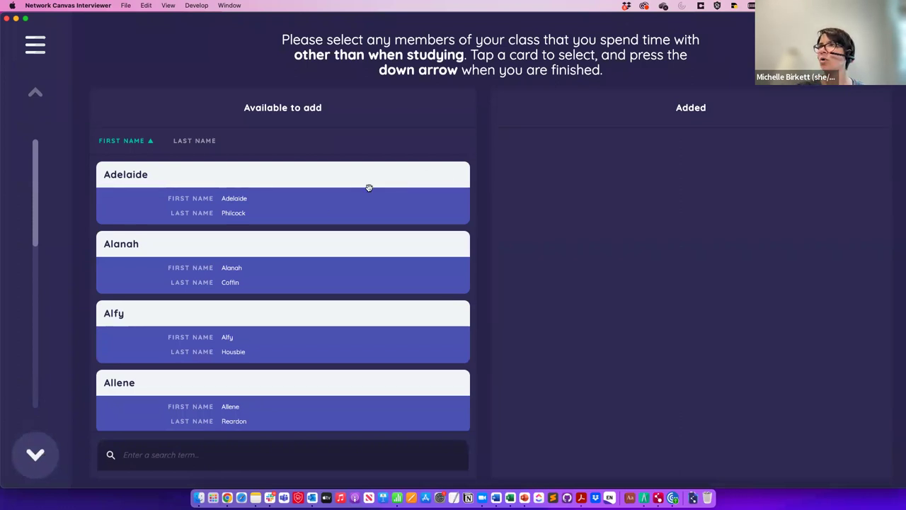
Step: Search the class roster for "g" and add one of the matching classmates to the Added list
left_click(223, 460)
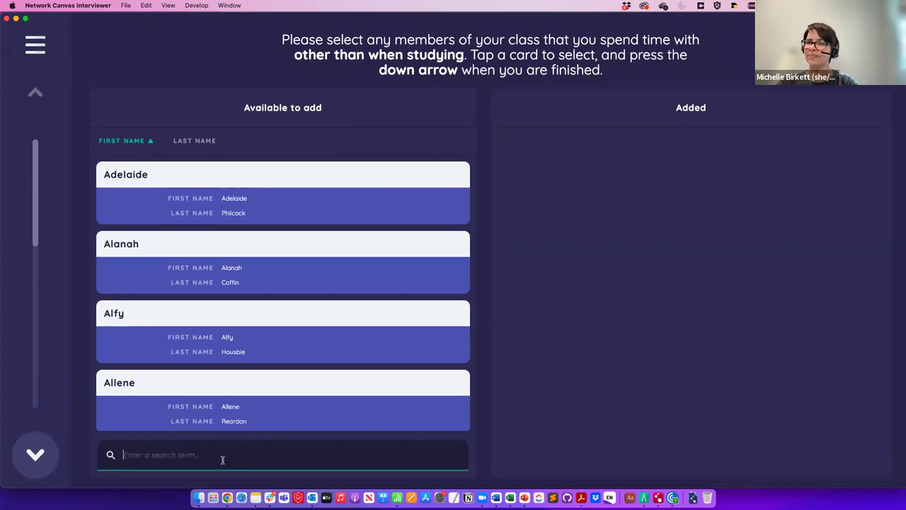
type("g")
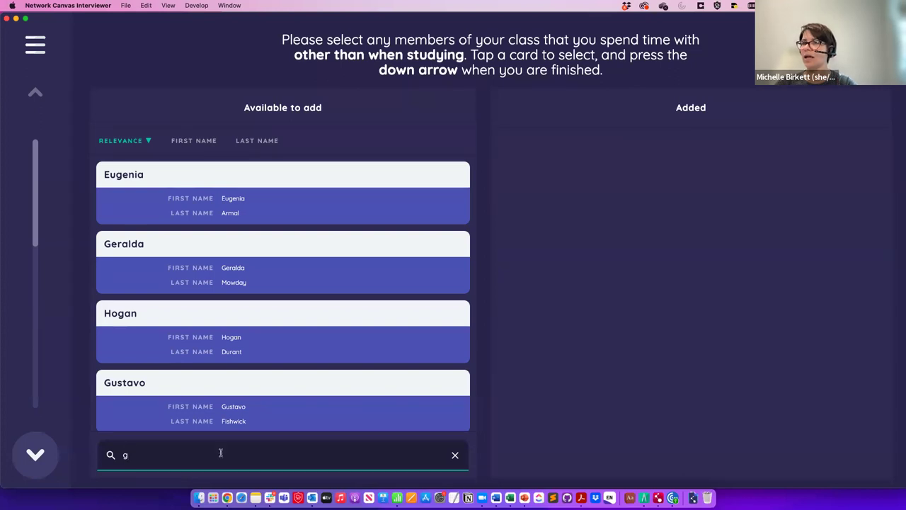
scroll(250, 335, "down", 5)
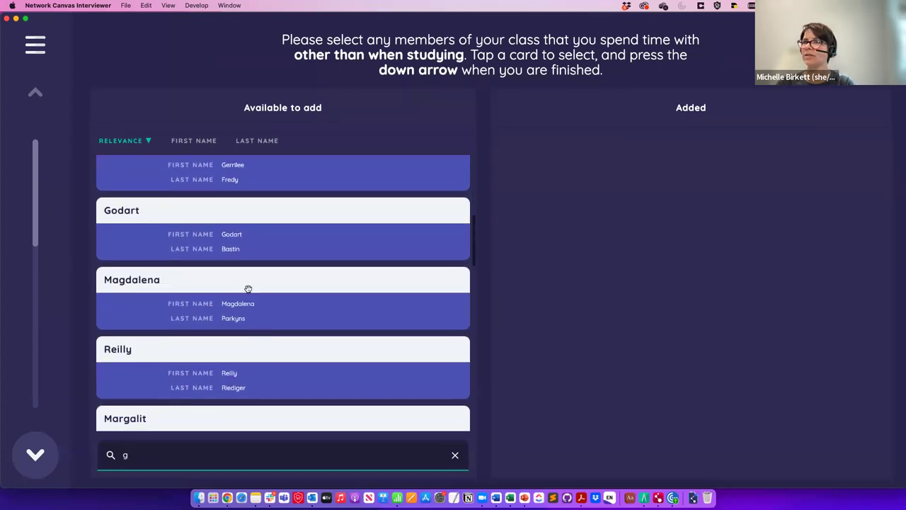
left_click_drag(243, 301, 651, 288)
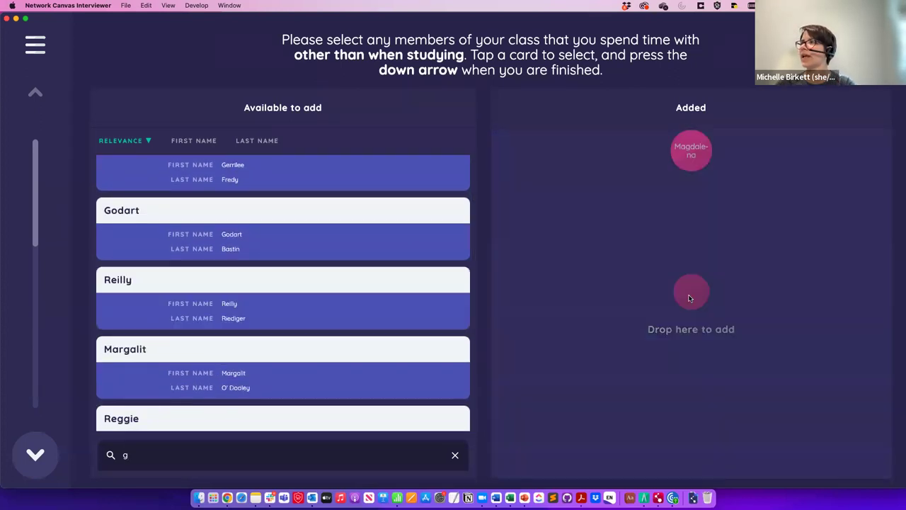
Step: Browse the remaining roster matches and sort them by first name, then by last name
scroll(186, 363, "down", 10)
scroll(186, 363, "down", 1)
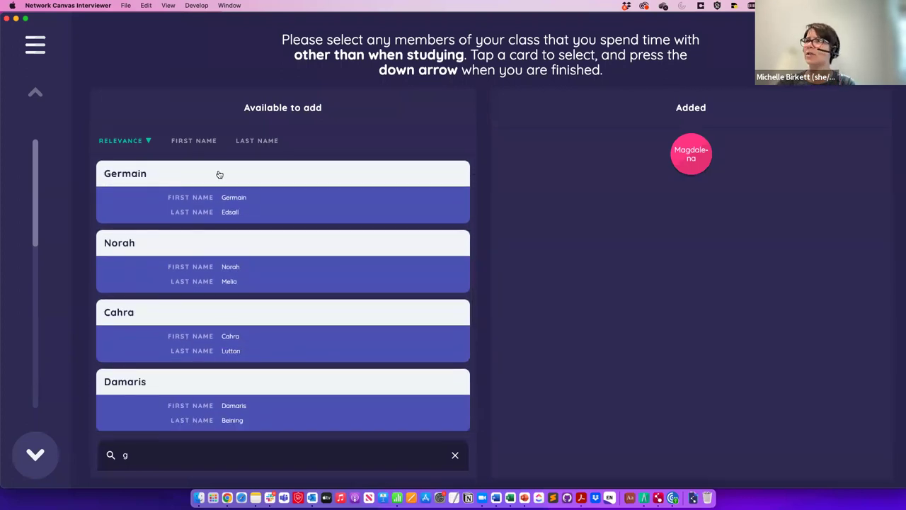
left_click(195, 140)
left_click(272, 141)
Step: Clear the roster search term and add two more classmates from the full roster to the Added list
left_click(163, 449)
key("BackSpace")
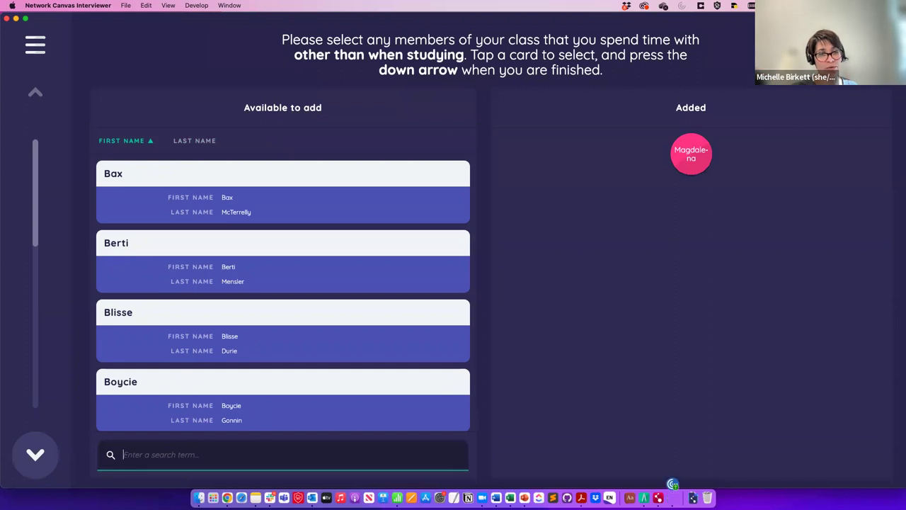
left_click_drag(263, 404, 769, 307)
left_click_drag(269, 332, 708, 312)
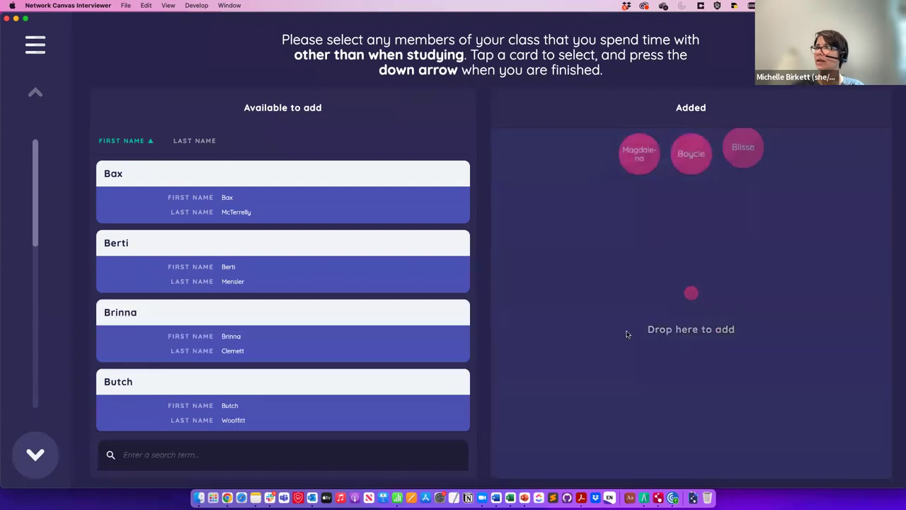
Step: Continue to the university roster, search for "north" and add Northwestern University to the Added list
left_click(34, 454)
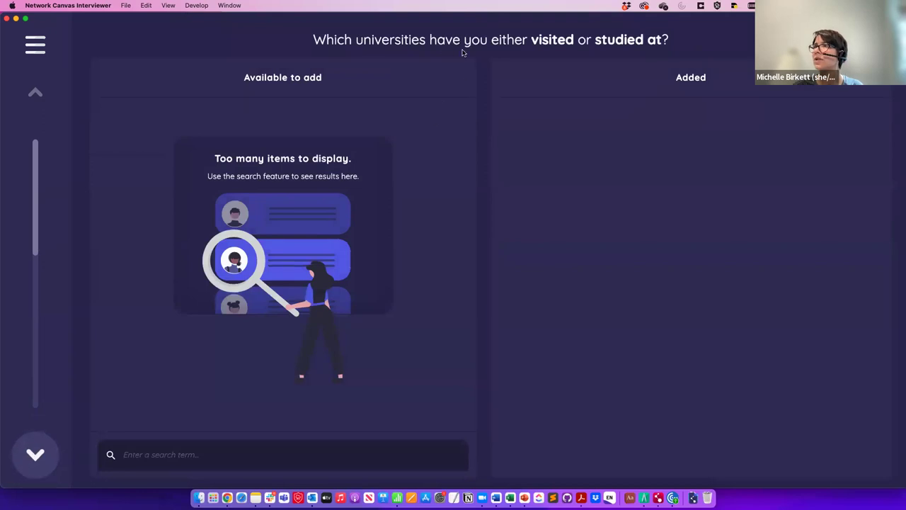
left_click(189, 462)
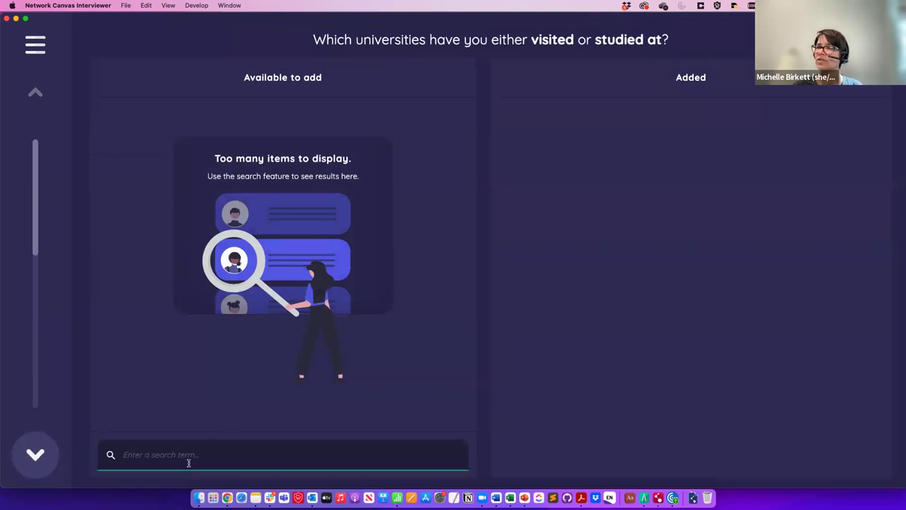
type("north")
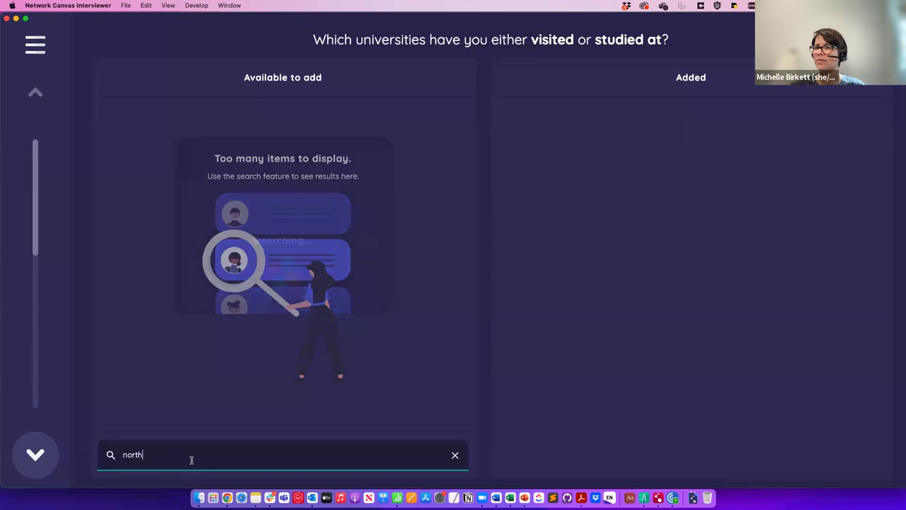
scroll(231, 204, "down", 3)
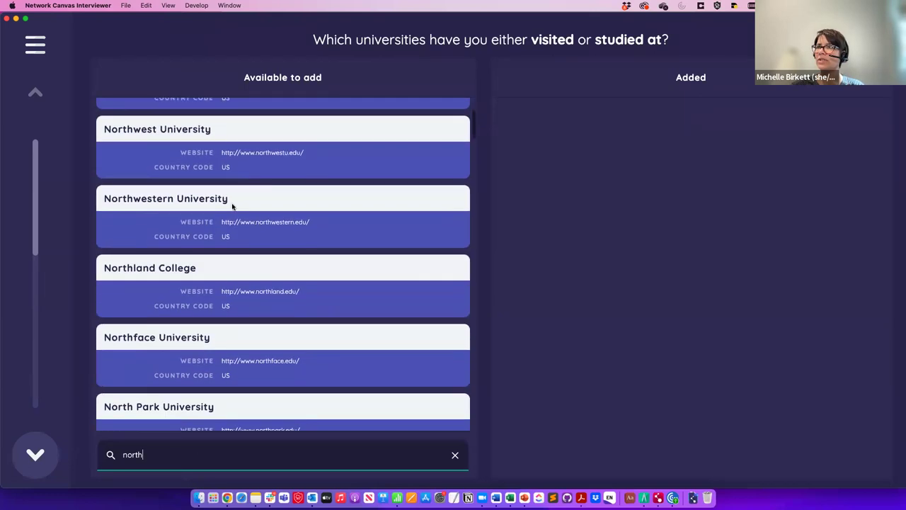
left_click_drag(233, 206, 634, 261)
Step: Replace the university search term with "illinoi" and add the University of Illinois entry to the Added list
left_click(190, 456)
double_click(190, 456)
type("ill")
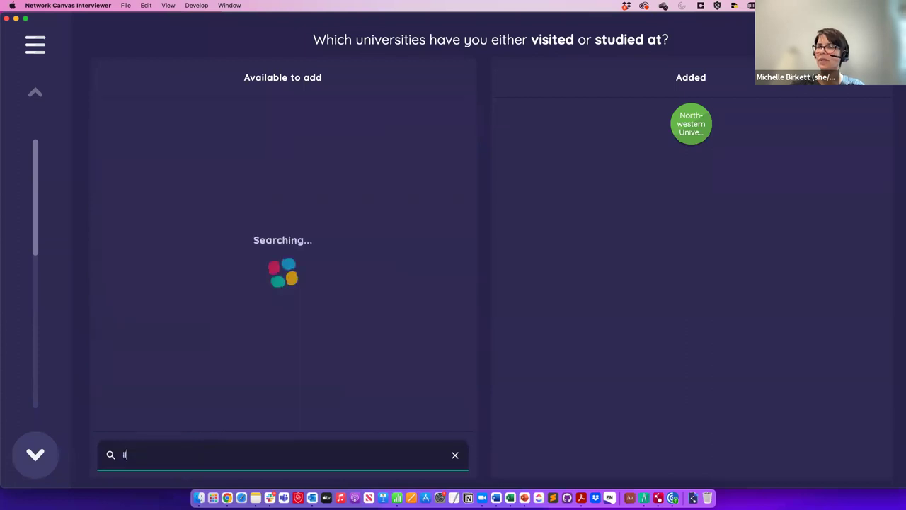
scroll(205, 342, "down", 1)
type("inoi")
left_click_drag(273, 135, 663, 225)
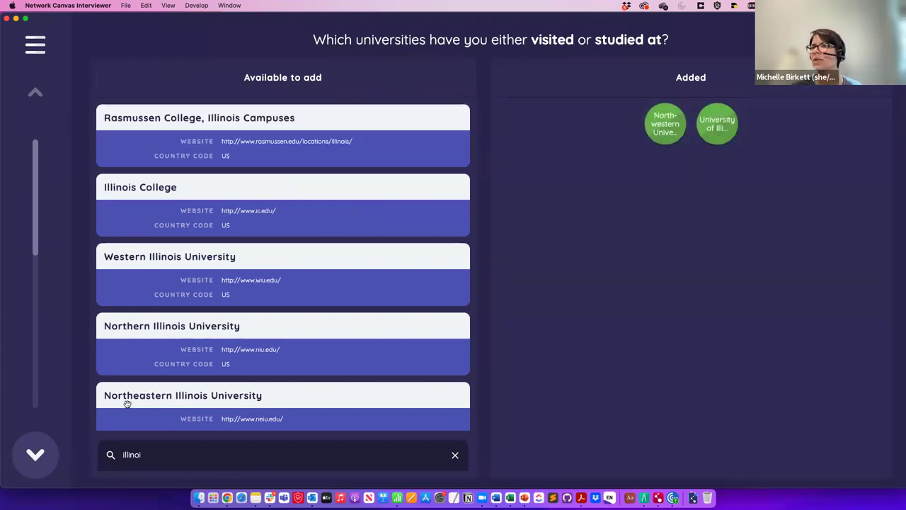
Step: Continue to the university per-alter form and answer Visited and Above Average for Northwestern University
left_click(33, 459)
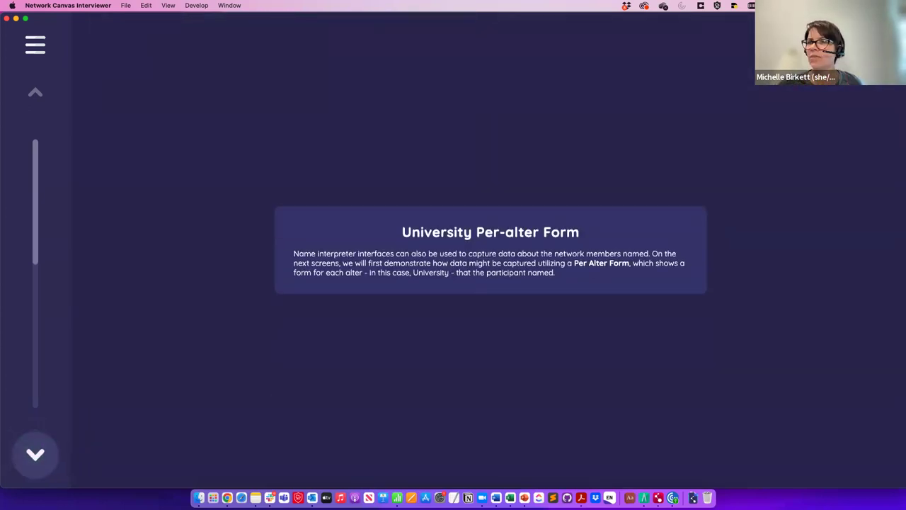
left_click(44, 453)
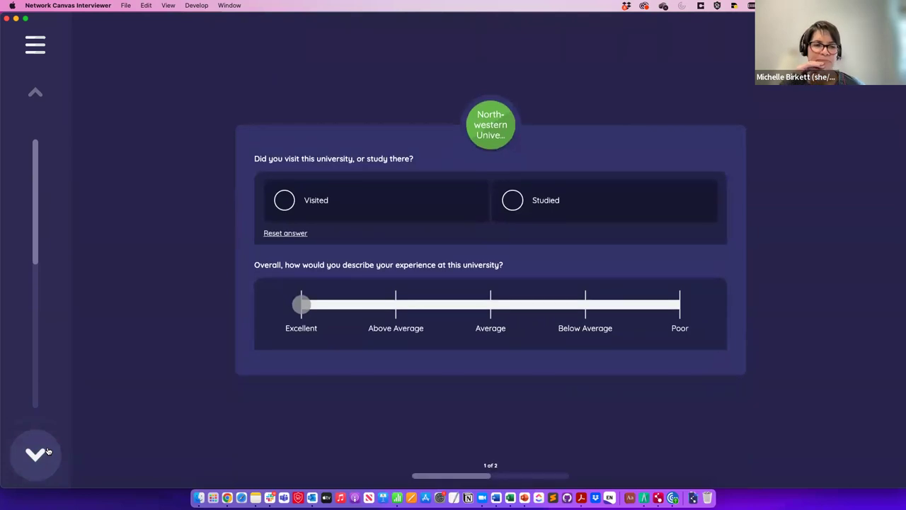
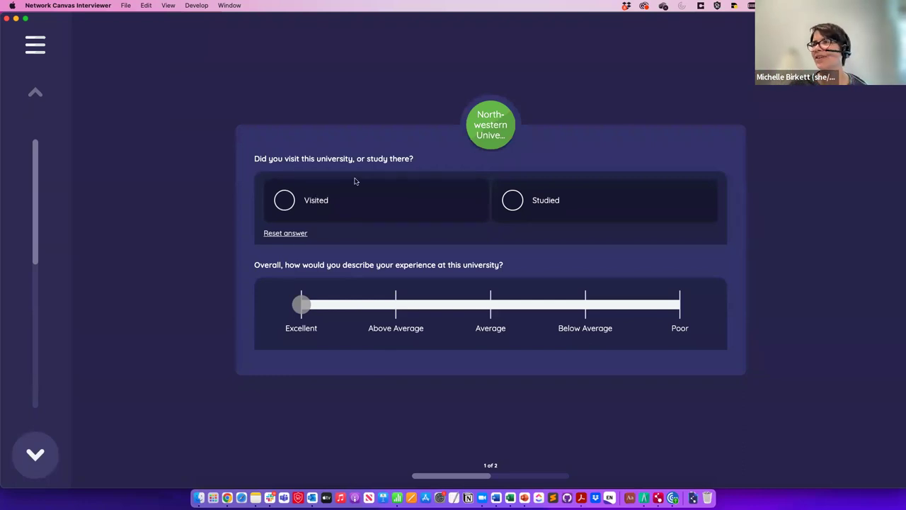
left_click(282, 211)
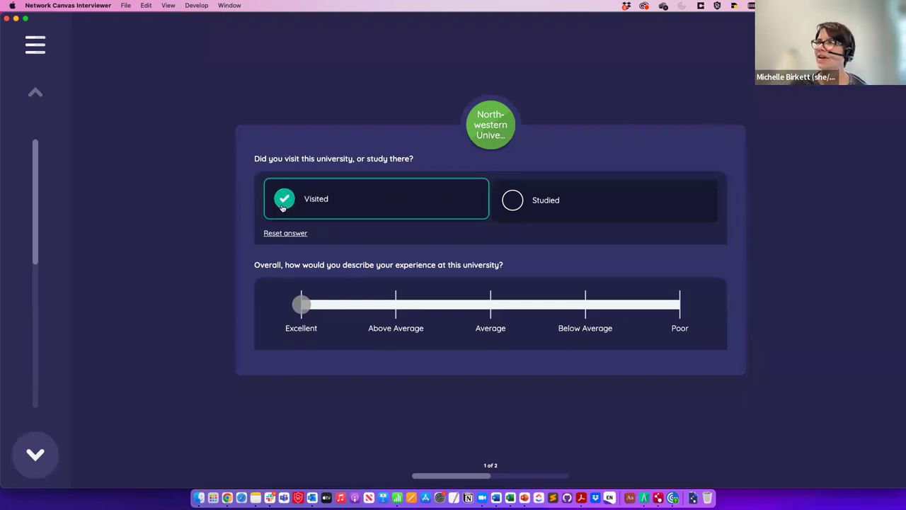
left_click(392, 311)
left_click(36, 454)
Step: Answer Visited and Average for the University of Illinois and finish the per-alter form
left_click(284, 199)
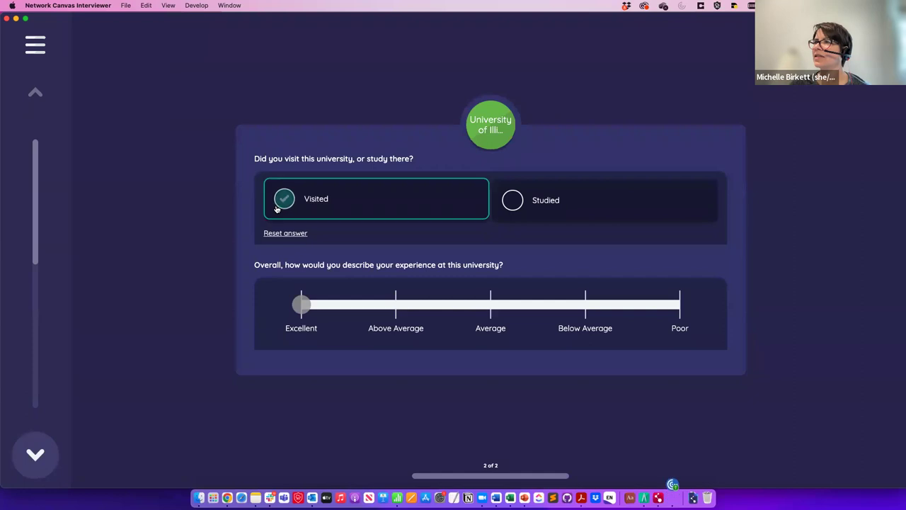
left_click(491, 310)
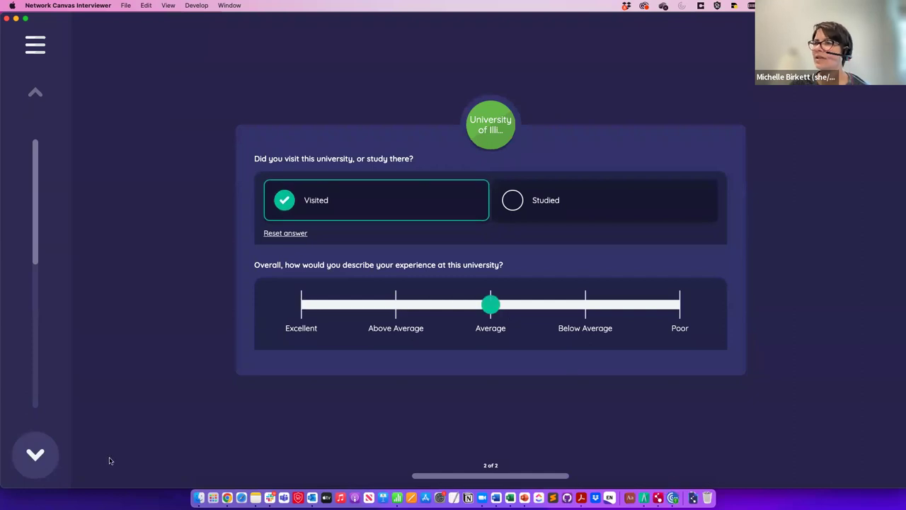
left_click(36, 454)
Step: Continue to the sociogram and place all six people on the concentric circles, with 3 inside the innermost circle and 6 in the outer ring
left_click(36, 452)
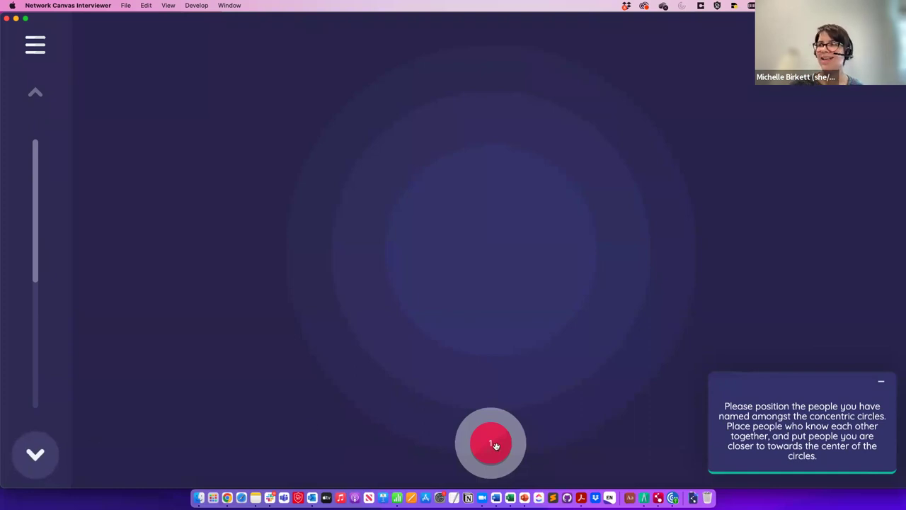
left_click_drag(496, 445, 376, 315)
left_click_drag(475, 432, 364, 160)
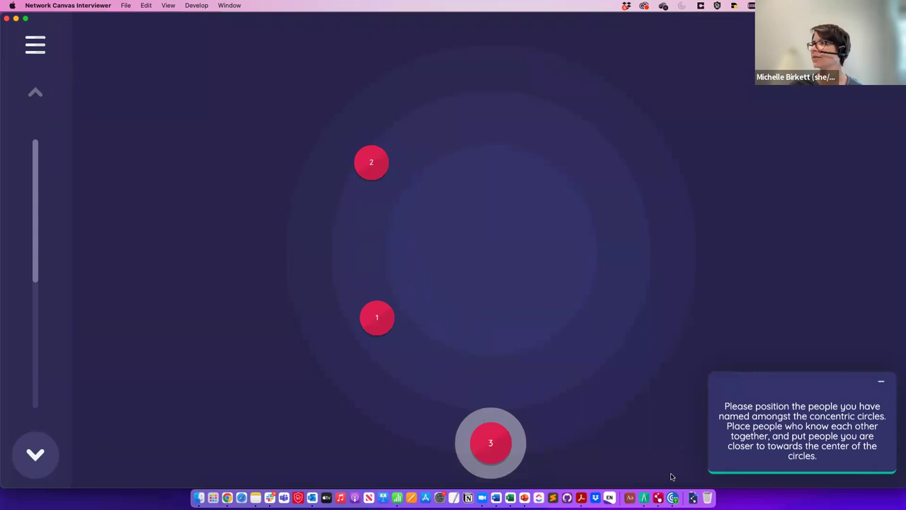
left_click_drag(764, 415, 884, 418)
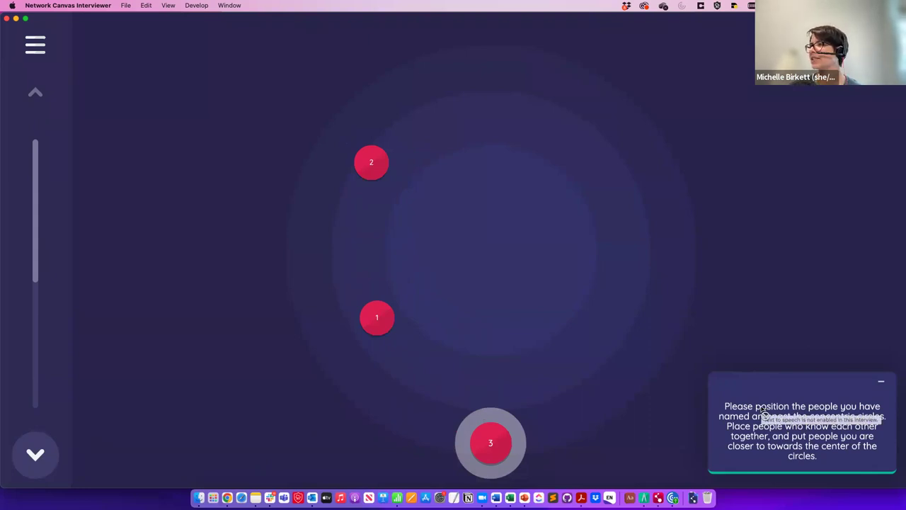
left_click(773, 287)
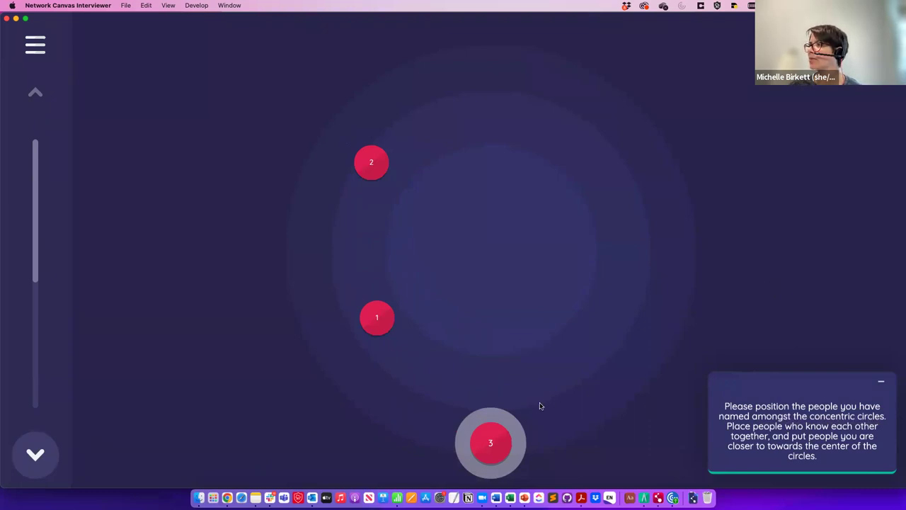
left_click_drag(486, 444, 435, 242)
left_click_drag(490, 448, 621, 186)
left_click_drag(490, 449, 672, 264)
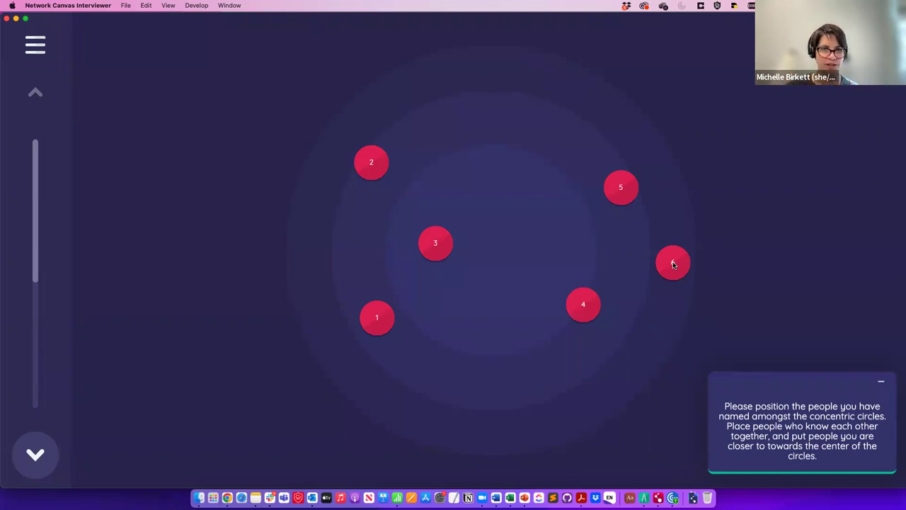
Step: On the political quadrant screen, place 1 and 5 in Authoritarian Left, 4 in Authoritarian Right, 3 in Libertarian Left, 2 in Libertarian Right and 6 in Unsure
left_click(35, 454)
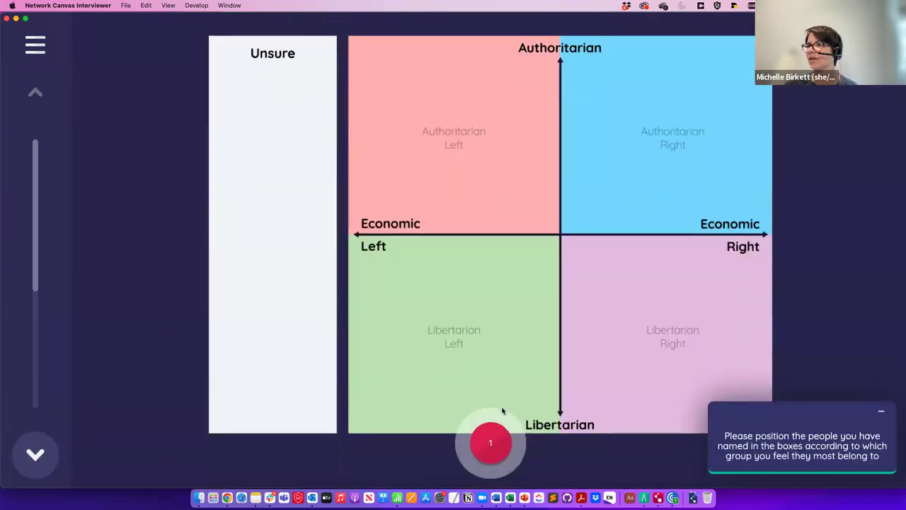
left_click_drag(488, 445, 490, 127)
left_click_drag(498, 436, 481, 304)
left_click_drag(490, 442, 647, 154)
left_click_drag(490, 443, 412, 170)
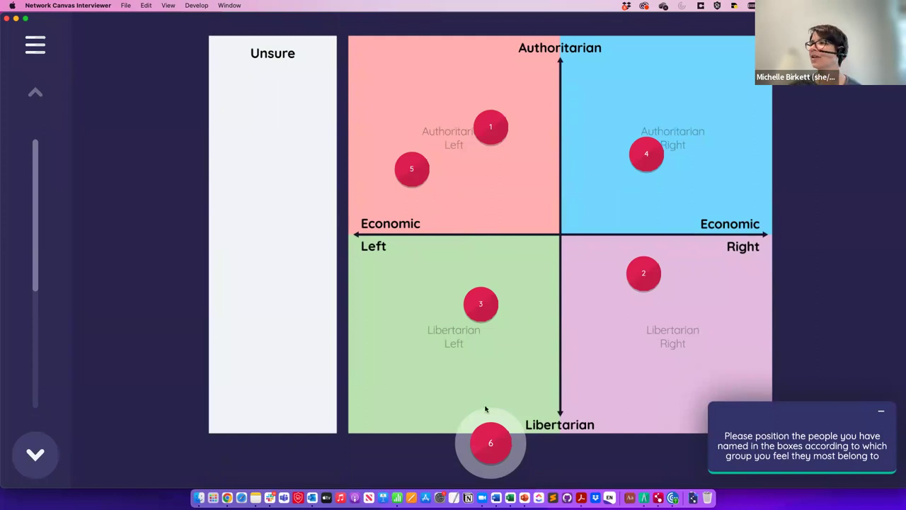
left_click_drag(496, 442, 281, 358)
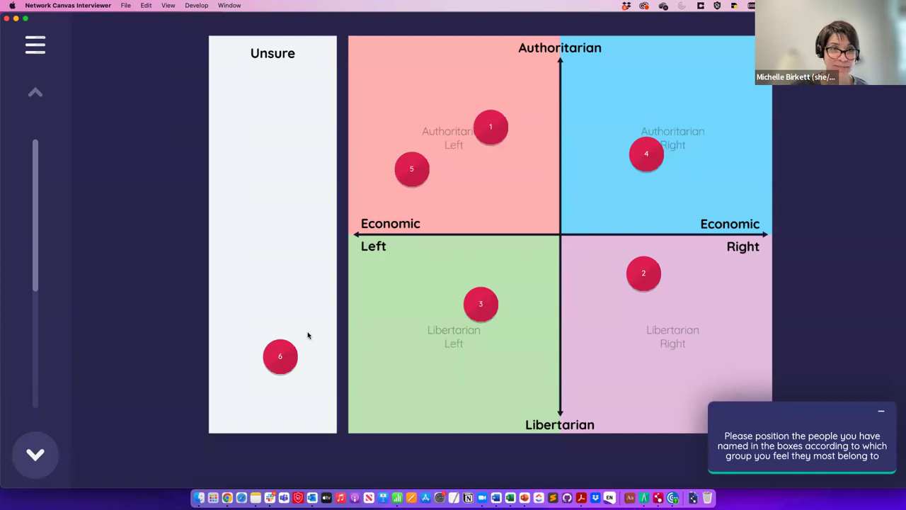
Step: Continue to the prompt about people spending time together and connect people 1, 2 and 3 to one another
left_click(34, 454)
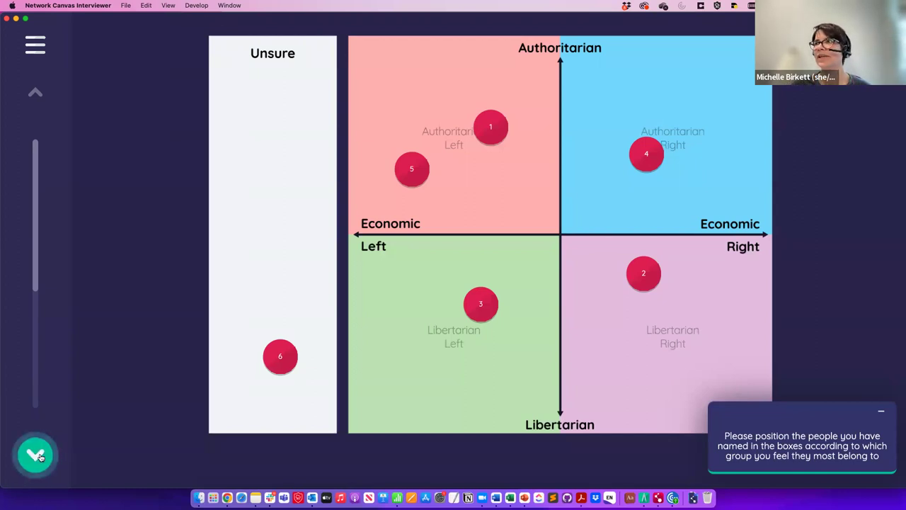
left_click(39, 457)
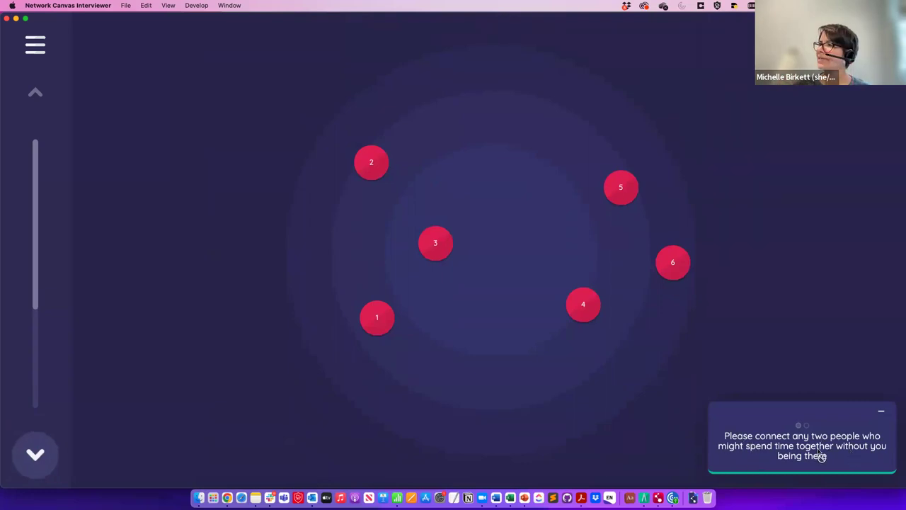
left_click(428, 246)
left_click(365, 151)
left_click(374, 325)
left_click(432, 247)
left_click(382, 325)
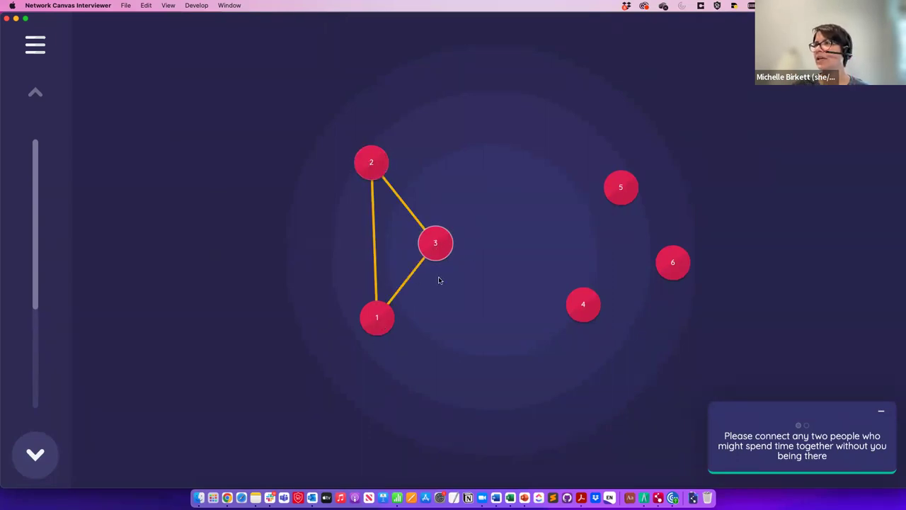
Step: Connect people 4, 5 and 6 to one another, and link person 5 to person 3
left_click(585, 304)
left_click(673, 263)
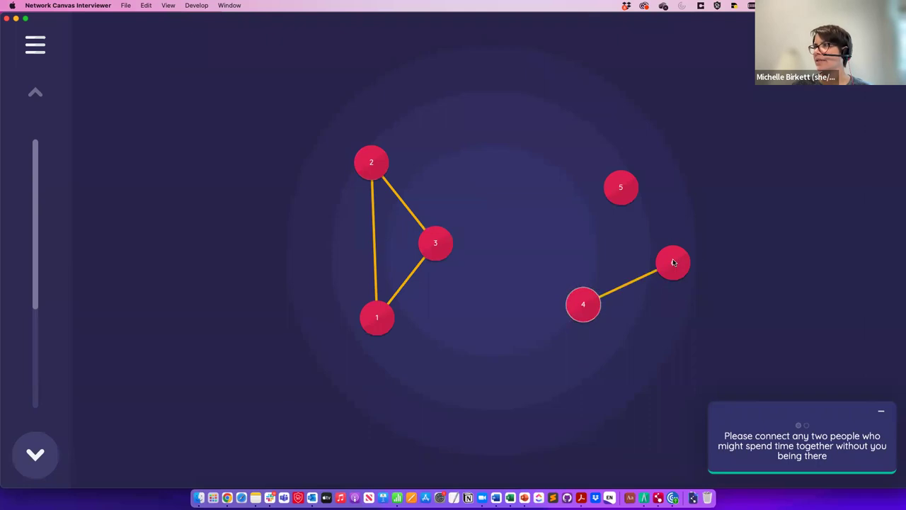
left_click(583, 304)
left_click(621, 186)
left_click(621, 186)
left_click(673, 261)
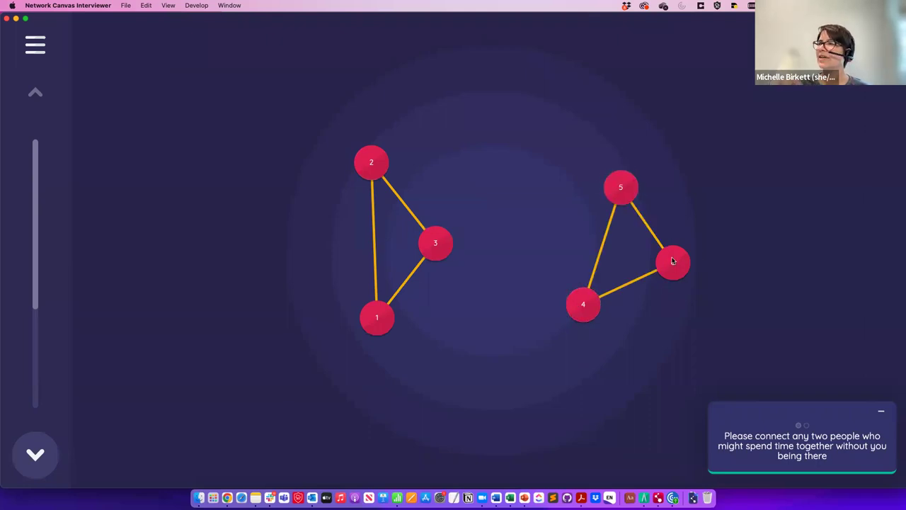
left_click(621, 187)
left_click(440, 241)
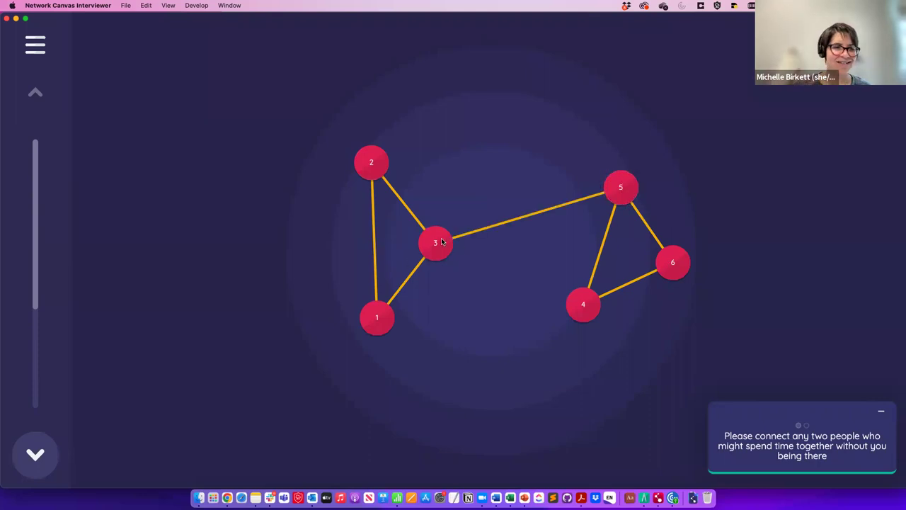
Step: Continue to the conflict prompt and connect person 3 with people 1, 4, 5 and 6
left_click(49, 449)
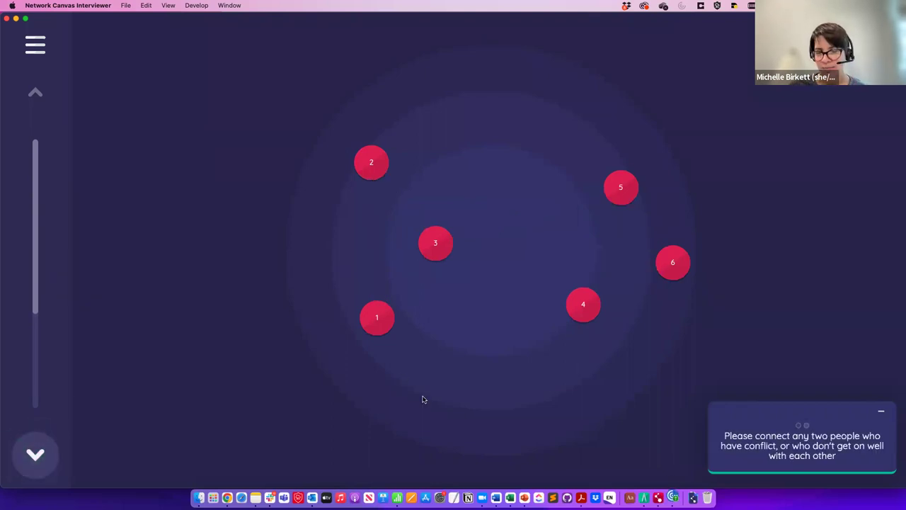
left_click(386, 311)
left_click(449, 240)
left_click(445, 238)
left_click(596, 306)
left_click(441, 241)
left_click(622, 187)
left_click(455, 233)
left_click(664, 262)
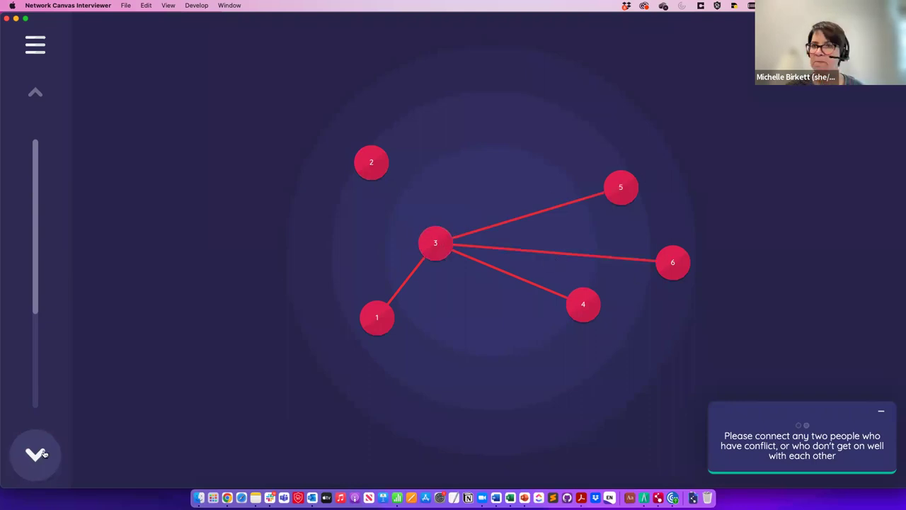
Step: Continue to the Dyad Census and answer Yes for the first classmate pair, No for the second and Yes for the third
left_click(43, 453)
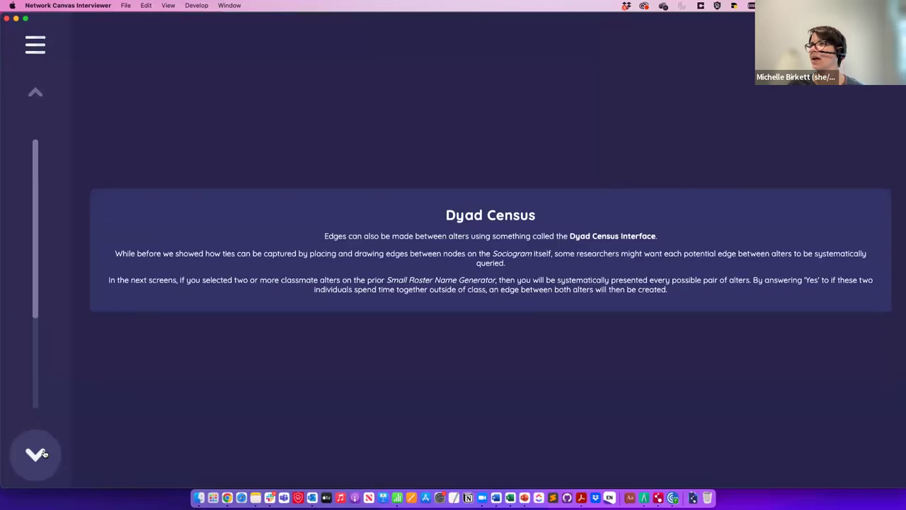
left_click(43, 453)
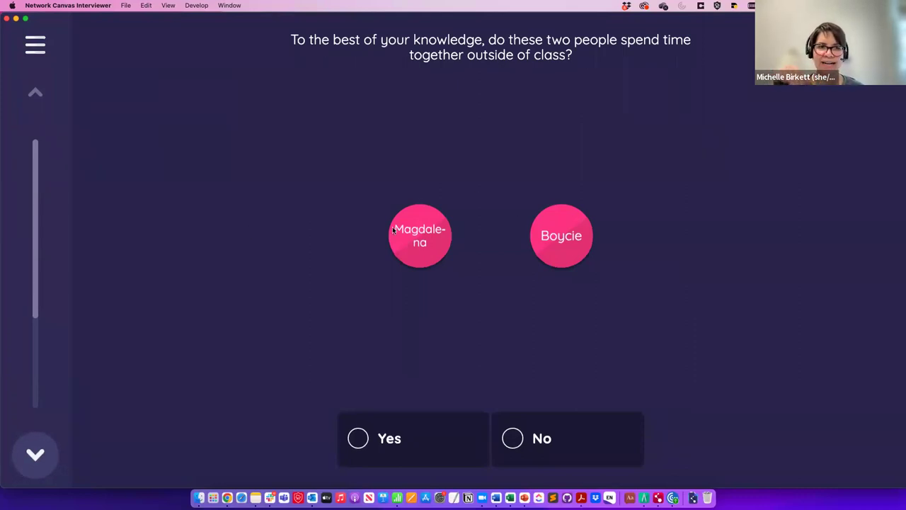
left_click(359, 439)
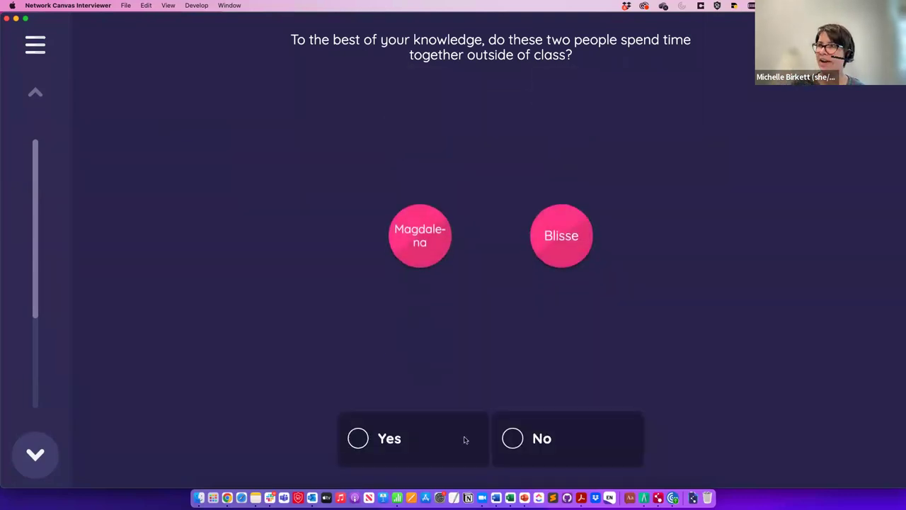
left_click(513, 438)
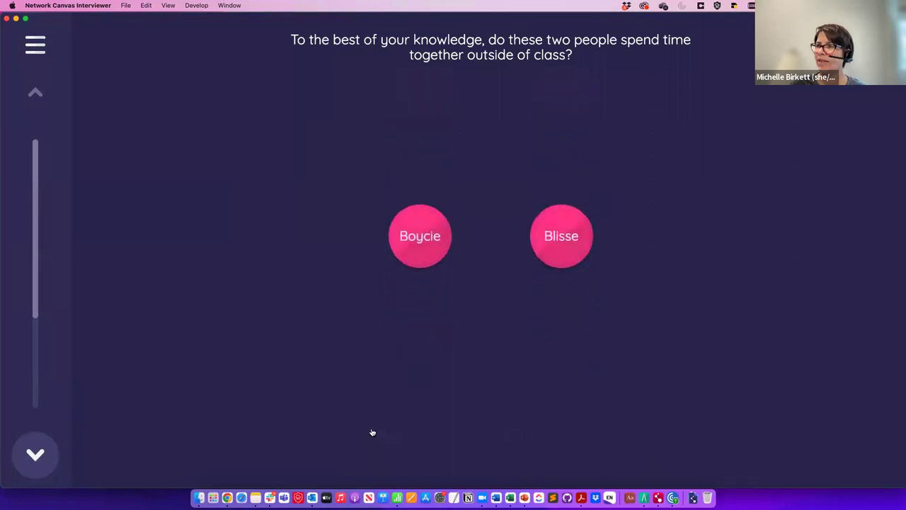
left_click(401, 421)
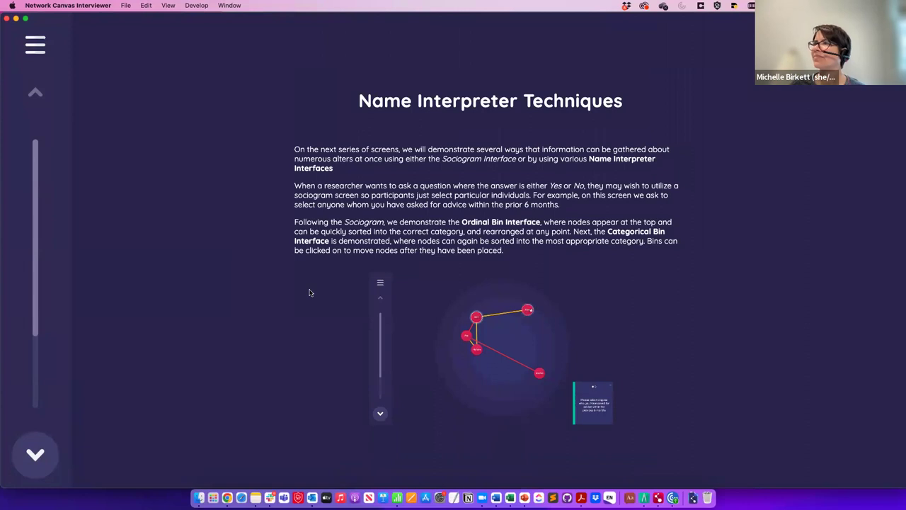
Step: Continue to the advice prompt and select people 2, 3 and 1 as those asked for advice
left_click(36, 453)
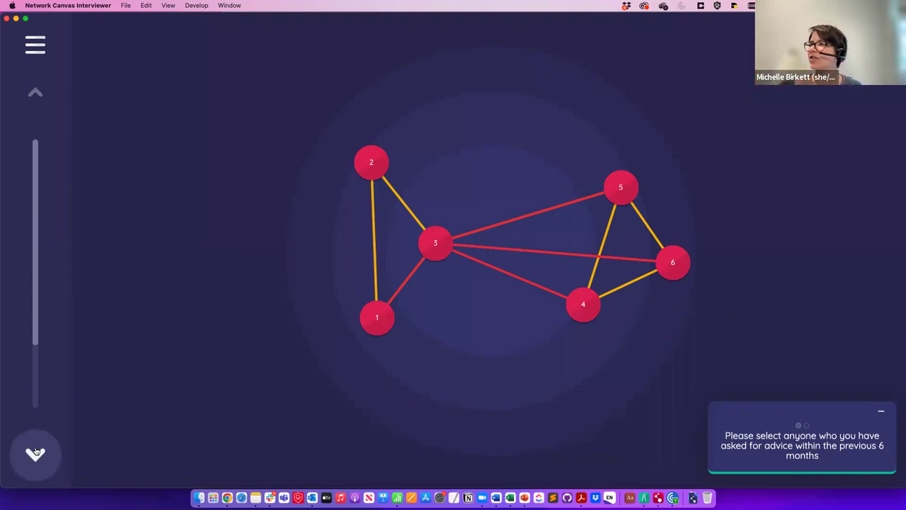
left_click(375, 170)
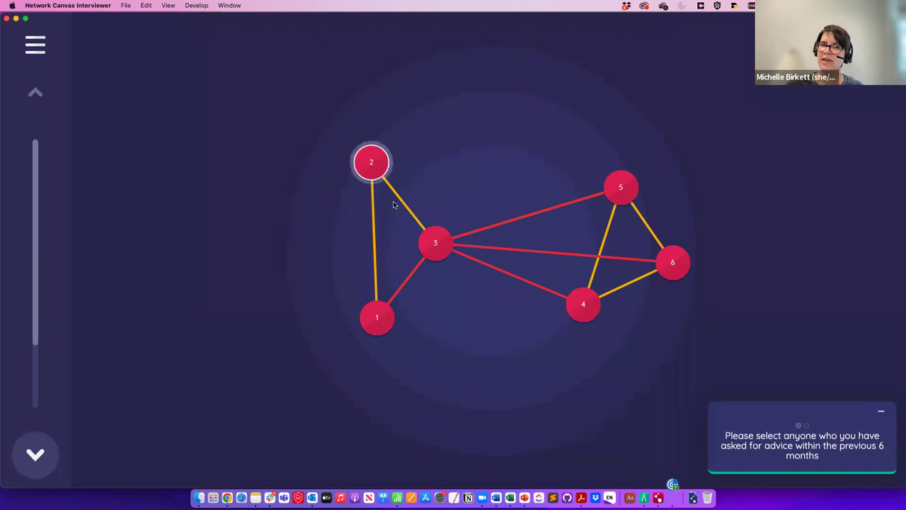
left_click(440, 245)
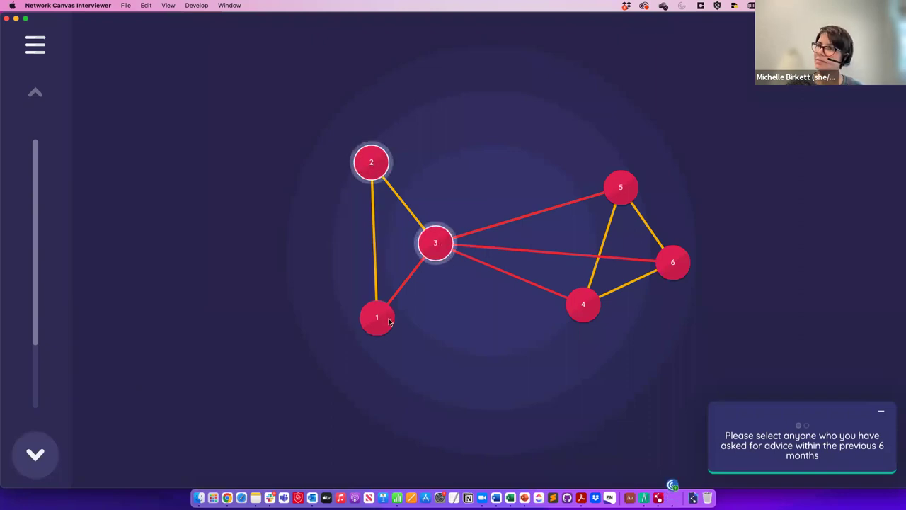
left_click(386, 320)
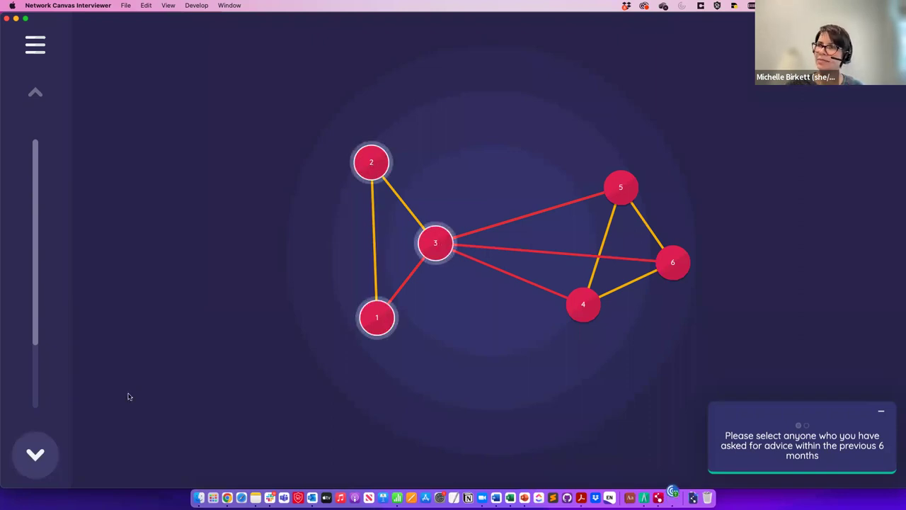
Step: Continue to the financial support prompt and select people 4, 5 and 6
left_click(40, 457)
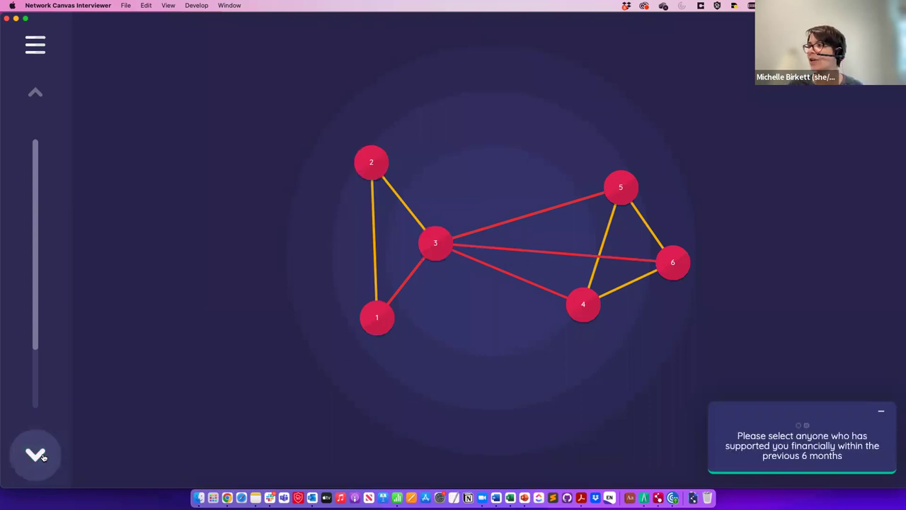
left_click(575, 303)
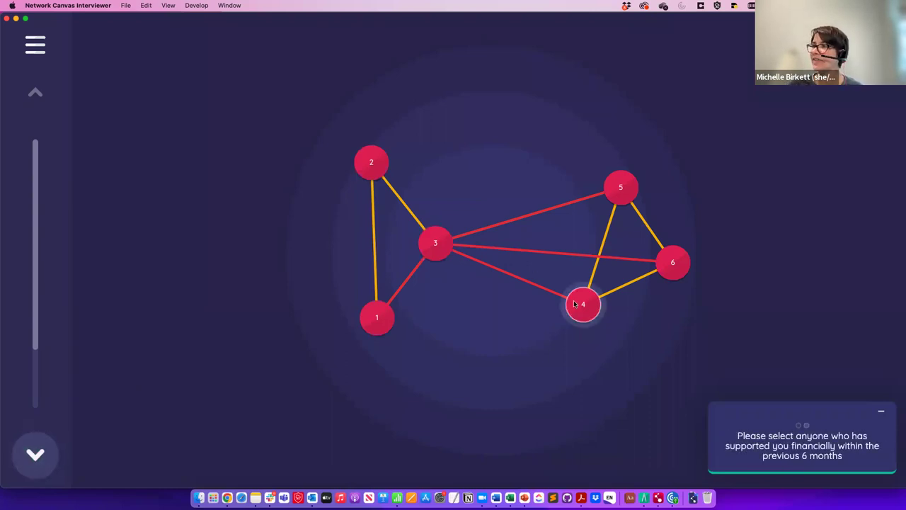
left_click(625, 196)
left_click(674, 263)
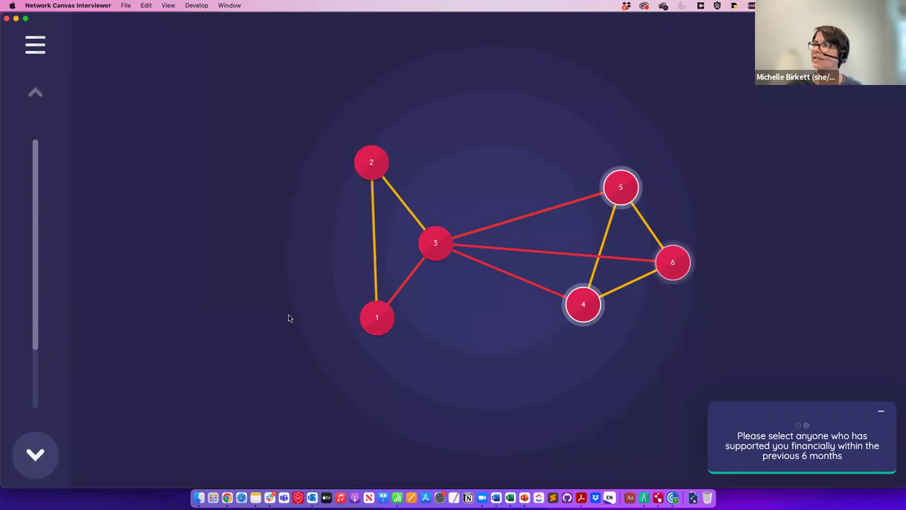
Step: Sort last communication: people 1 and 6 in Last 24 hours, 2 in Last week, 3 in Last six months, 4 in Last two years, 5 in Over two years ago
left_click(49, 454)
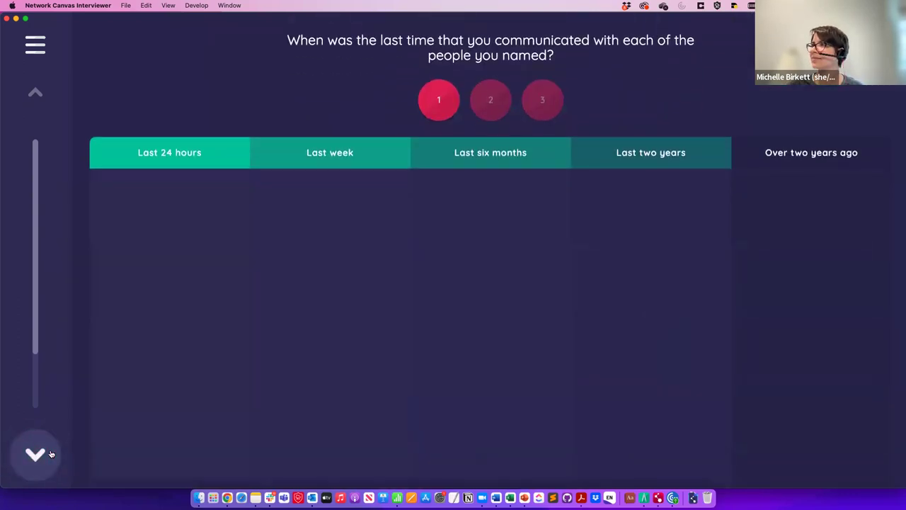
left_click_drag(437, 97, 201, 266)
left_click_drag(437, 97, 354, 225)
left_click_drag(439, 101, 634, 223)
left_click_drag(463, 101, 736, 235)
left_click_drag(509, 107, 530, 288)
left_click_drag(515, 194, 318, 308)
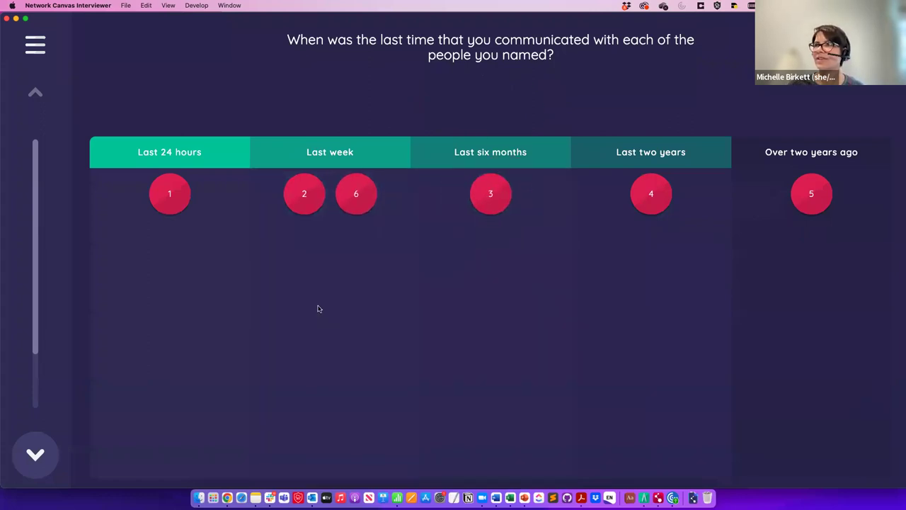
left_click_drag(360, 186, 206, 256)
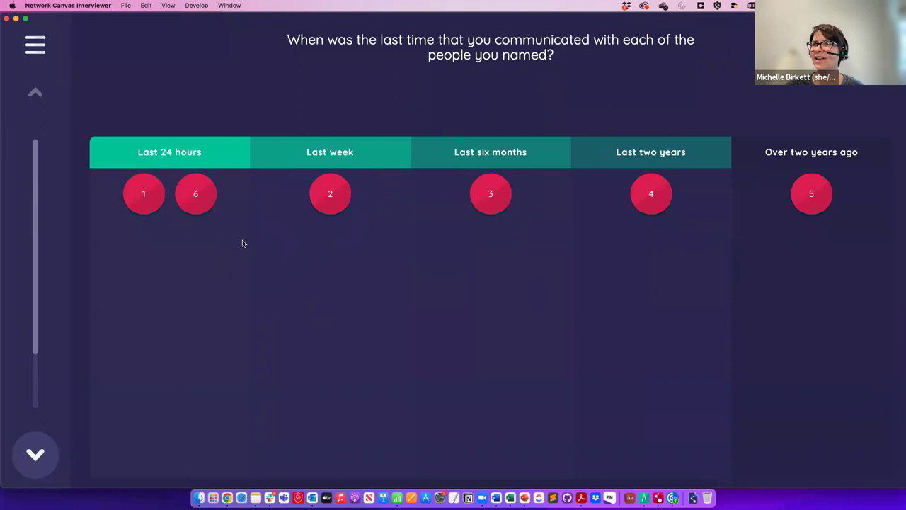
Step: Continue to the relationship question and sort person 1 as Family Member, 2 as Friends, 3 as Work Colleague and 4 as School
left_click(35, 455)
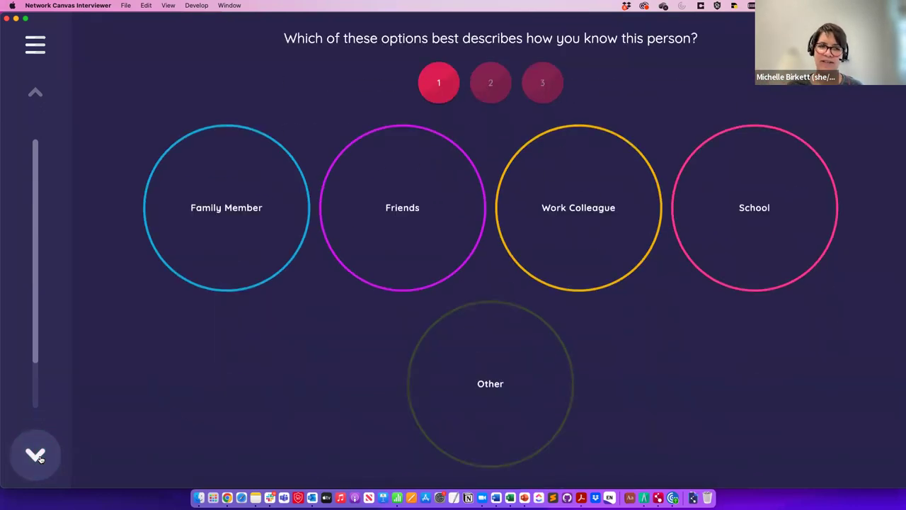
left_click_drag(438, 83, 234, 263)
left_click_drag(279, 247, 245, 201)
left_click_drag(442, 79, 418, 212)
left_click_drag(444, 81, 609, 245)
left_click_drag(445, 90, 771, 199)
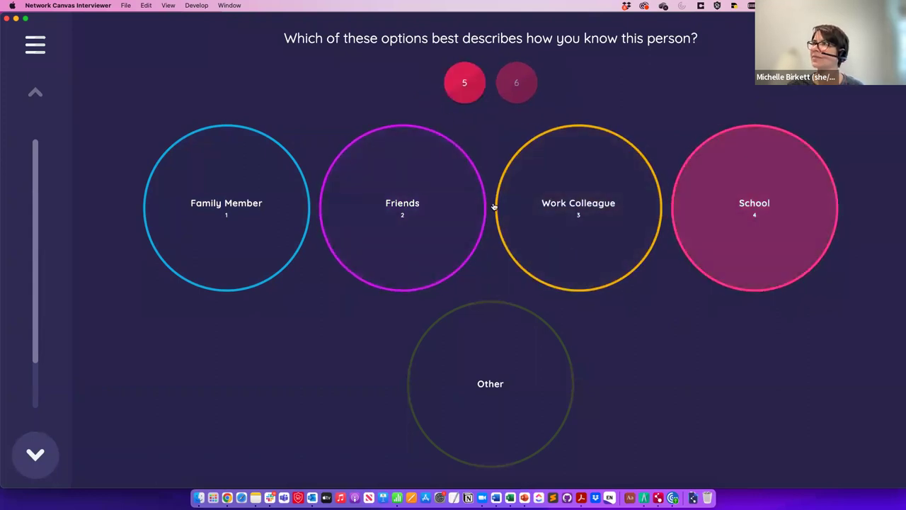
Step: Expand the Work Colleague category and move person 3 to Family Member
left_click(611, 234)
left_click_drag(266, 186, 521, 202)
left_click(320, 125)
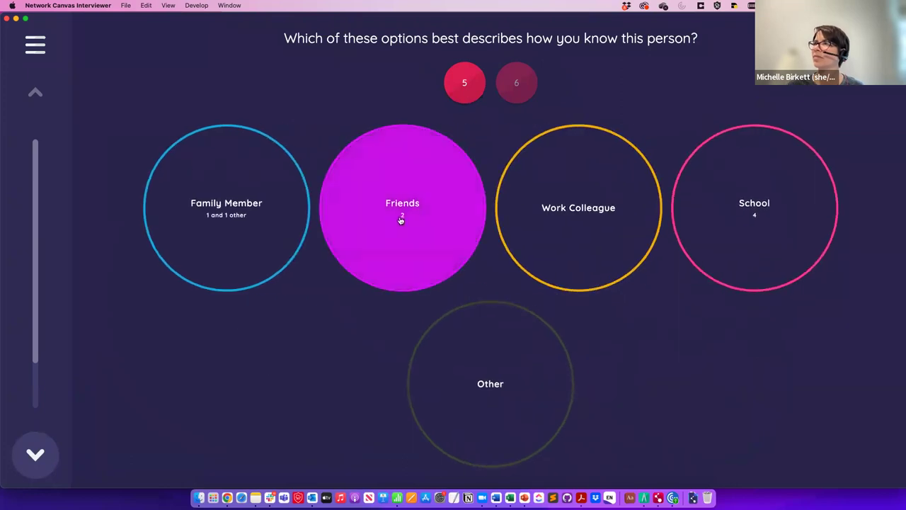
Step: Continue past the skip logic information to the social networks research question and sort person 2 as Work Colleague
left_click(32, 453)
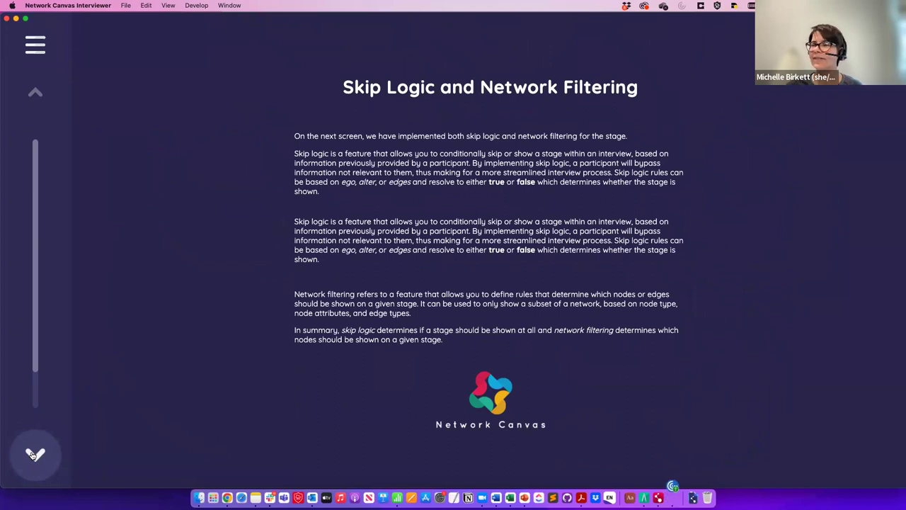
left_click(33, 453)
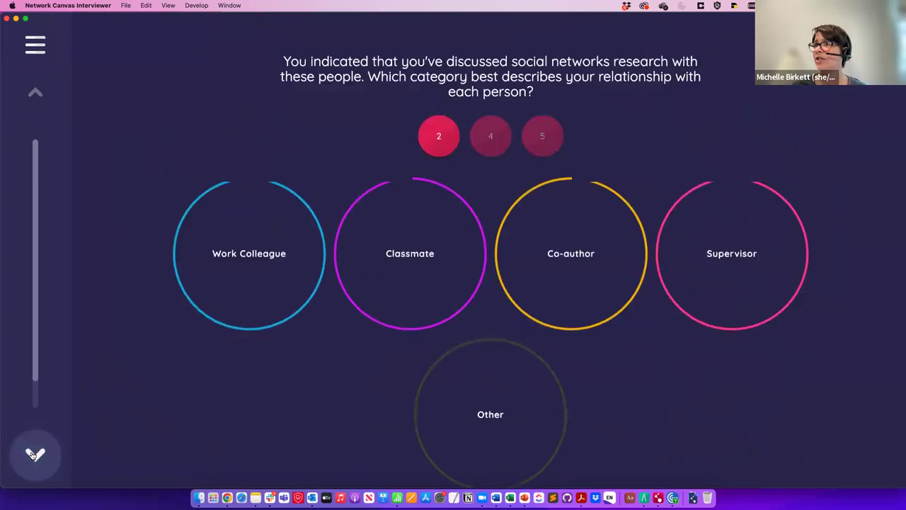
left_click_drag(447, 119, 298, 236)
Step: Continue to the Sample Preset network view and draw a freehand loop around people 1 and 3
left_click(34, 454)
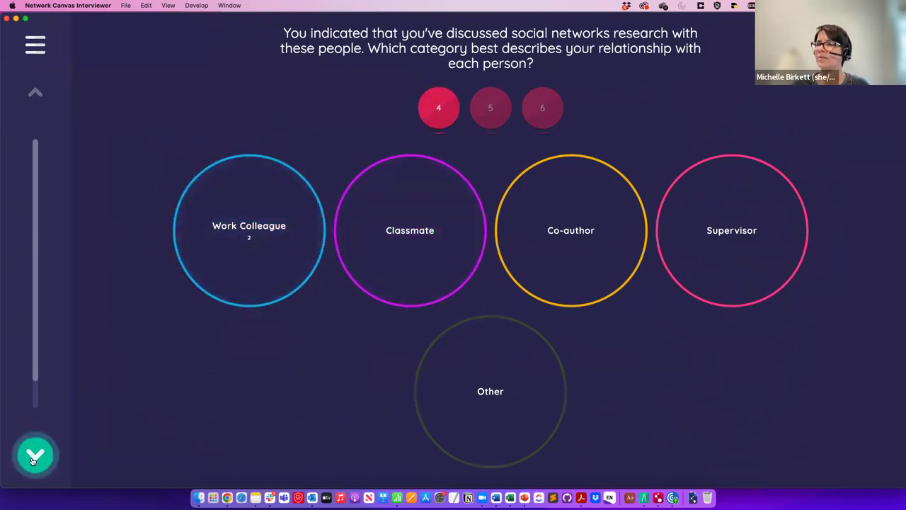
left_click(33, 458)
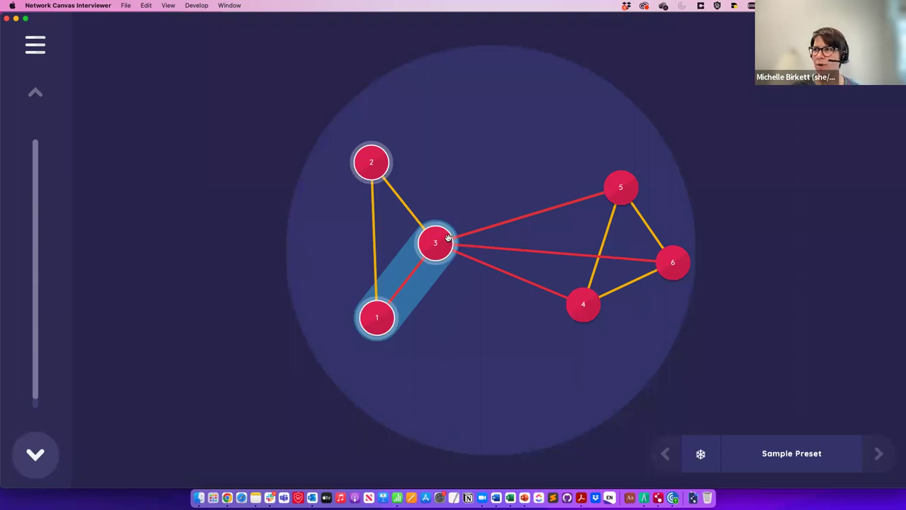
mouse_move(441, 188)
left_mouse_down()
mouse_move(362, 273)
mouse_move(352, 335)
mouse_move(438, 336)
mouse_move(475, 196)
mouse_move(397, 201)
left_mouse_up()
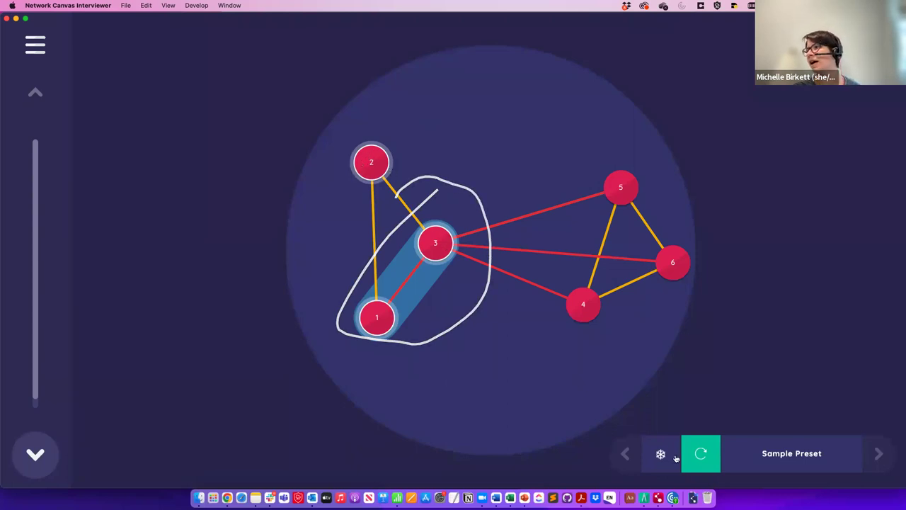
Step: Highlight people by provides_material_support in the Sample Preset legend, and toggle the Family Member groups off and back on
left_click(806, 459)
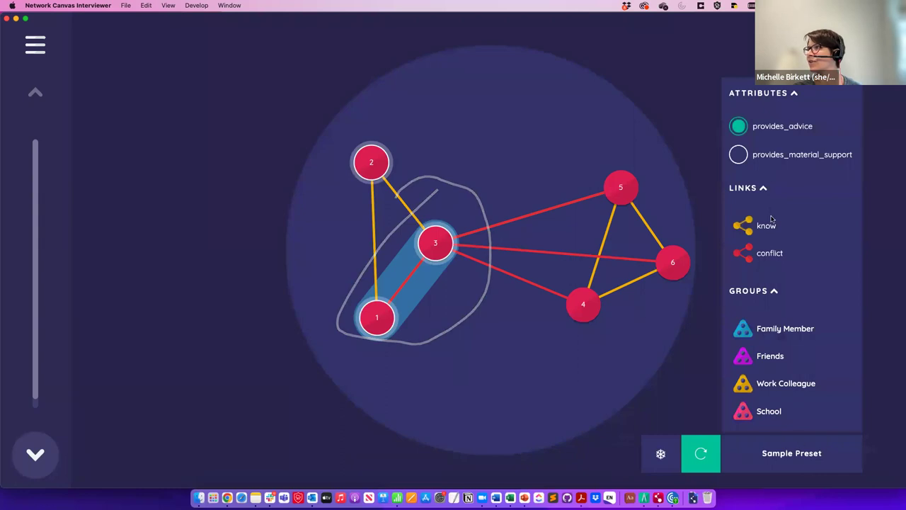
left_click(739, 156)
left_click(739, 155)
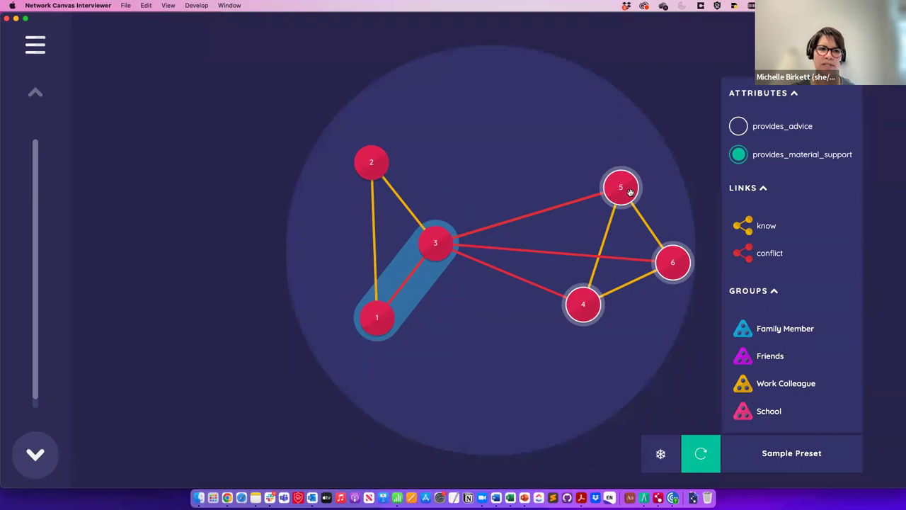
left_click(749, 337)
left_click(751, 335)
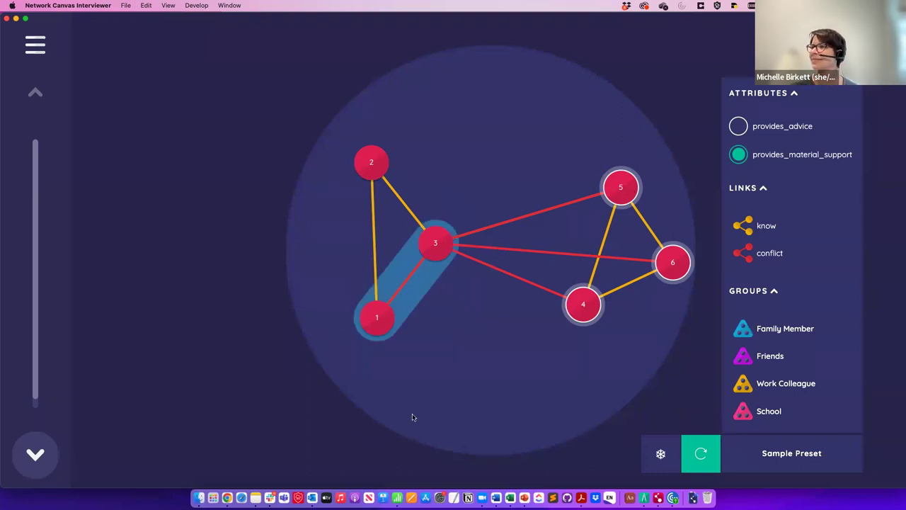
Step: Continue to the end of the interview, finish it, and open the list of sessions to export or delete
left_click(26, 451)
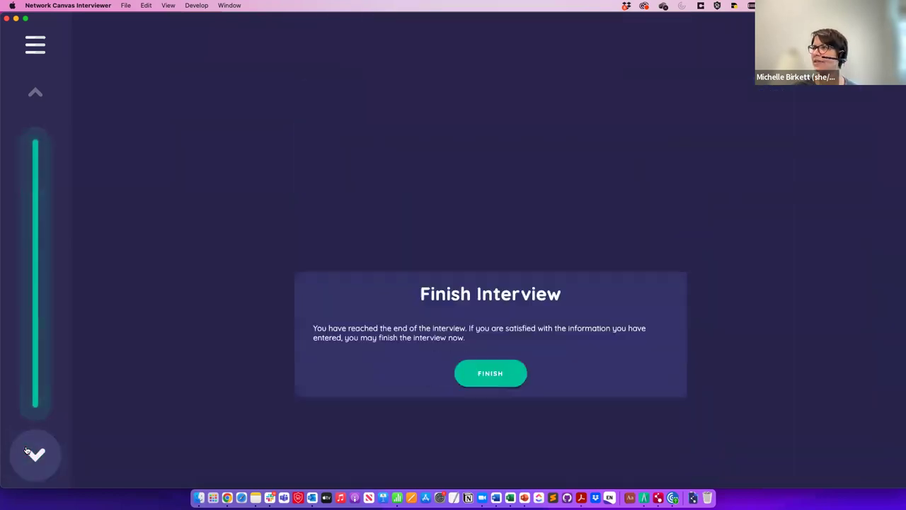
left_click(494, 294)
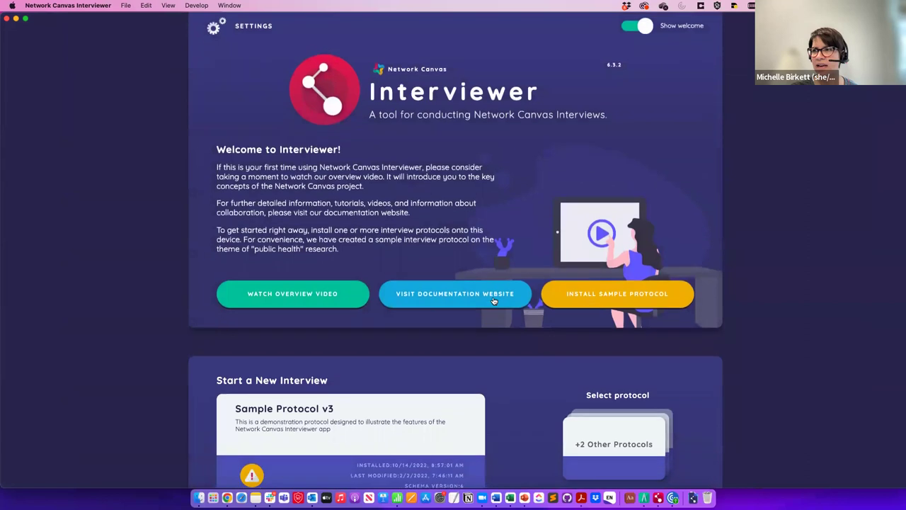
scroll(493, 300, "down", 10)
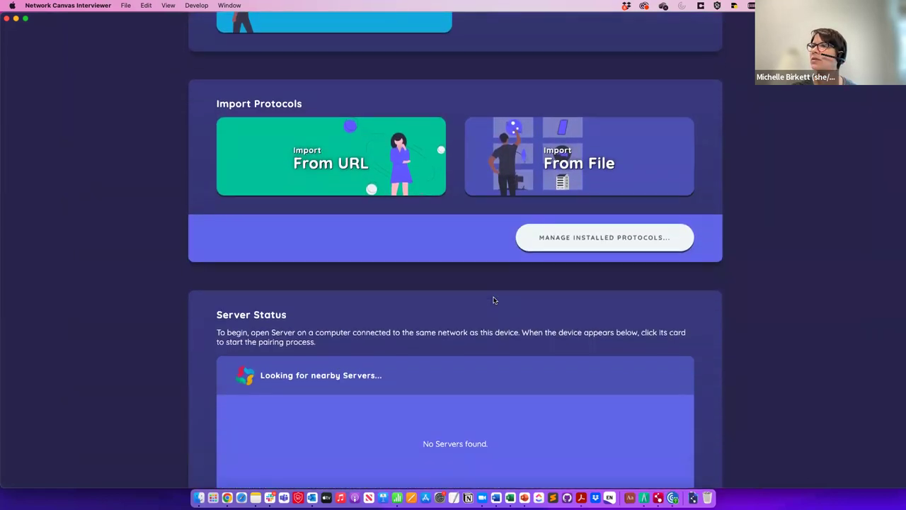
scroll(494, 301, "down", 3)
scroll(493, 300, "up", 8)
left_click(348, 395)
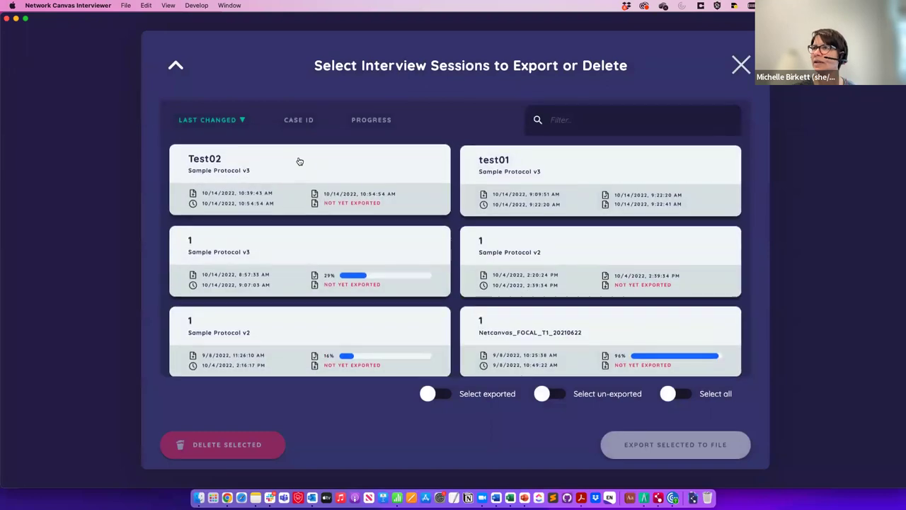
Step: Export the Test02 session as GraphML and CSV files to Downloads, named test02.zip, and dismiss the completion notice
left_click(300, 162)
left_click(651, 444)
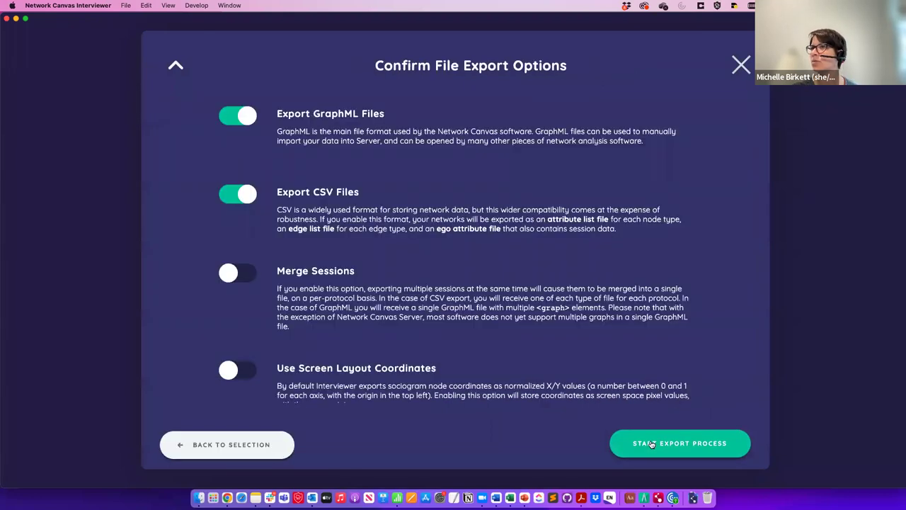
left_click(652, 444)
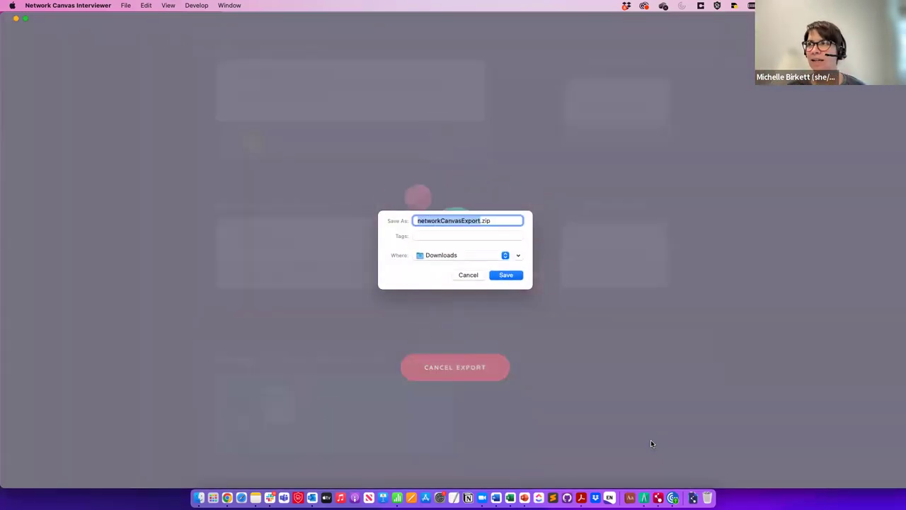
type("test02")
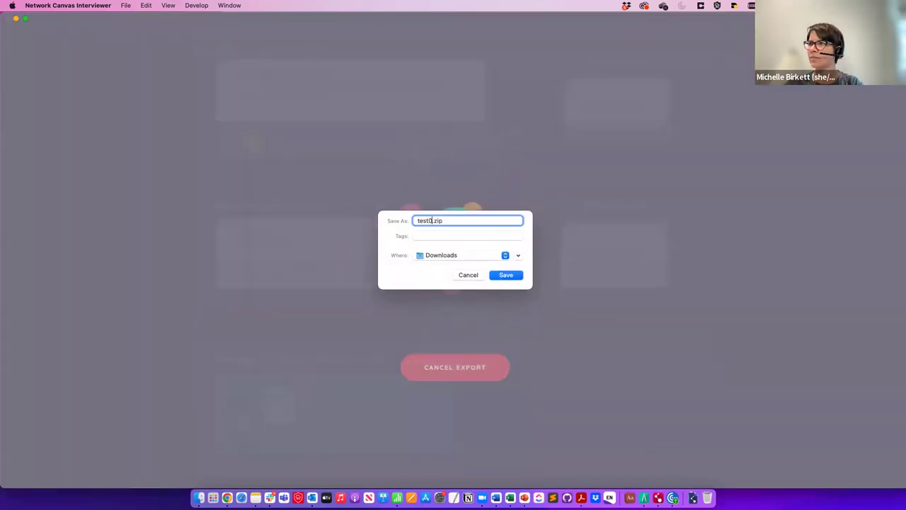
key("Return")
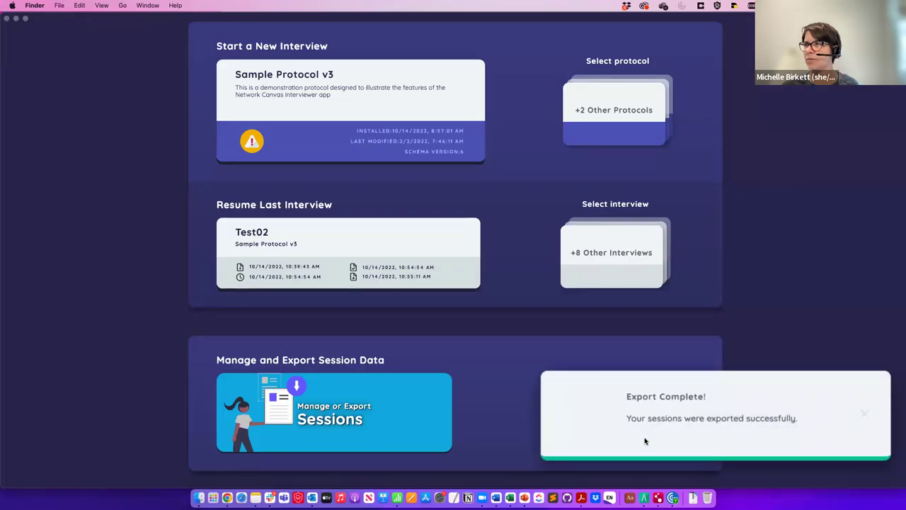
left_click(684, 432)
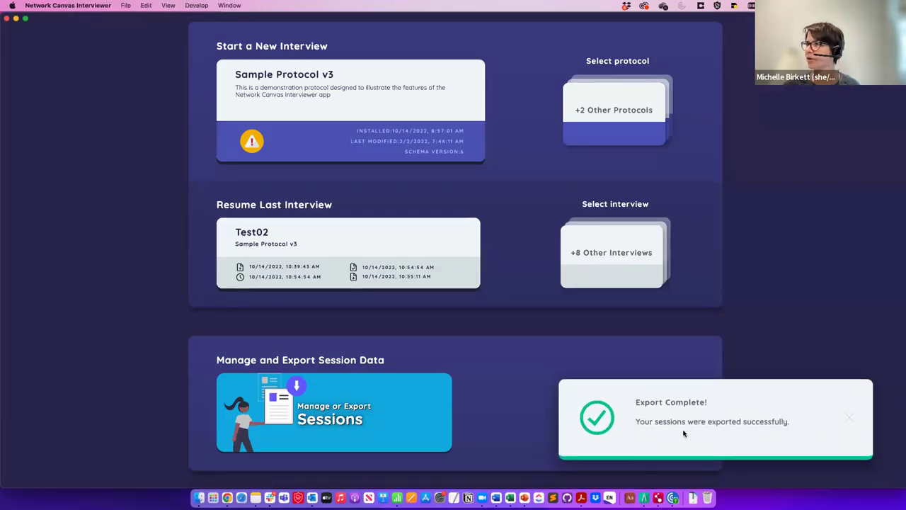
left_click(848, 419)
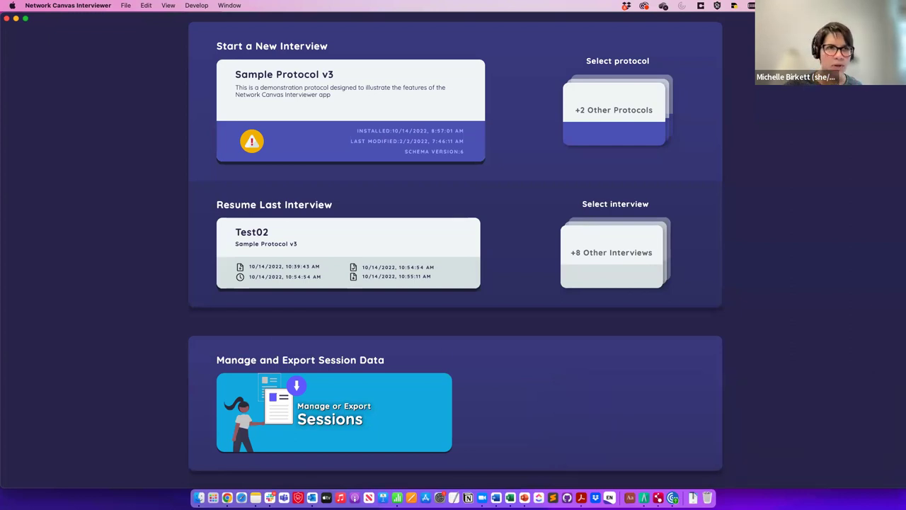
Step: Switch to the Finder window showing Downloads, move it into view, and extract test02.zip
key("ctrl+Up")
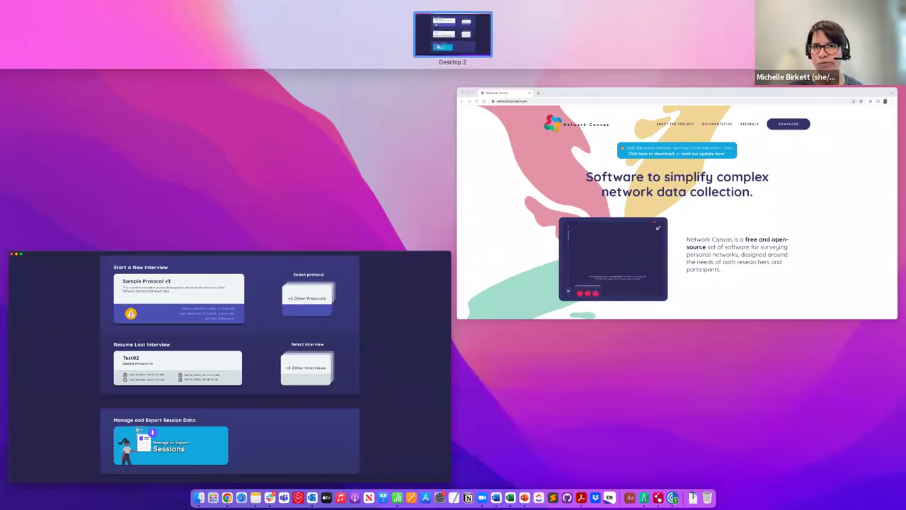
key("ctrl+Up")
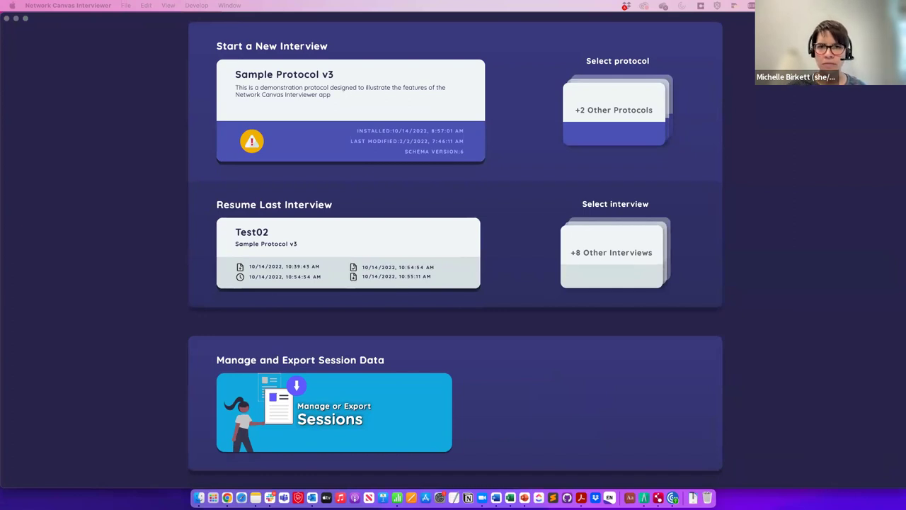
left_click_drag(0, 390, 350, 137)
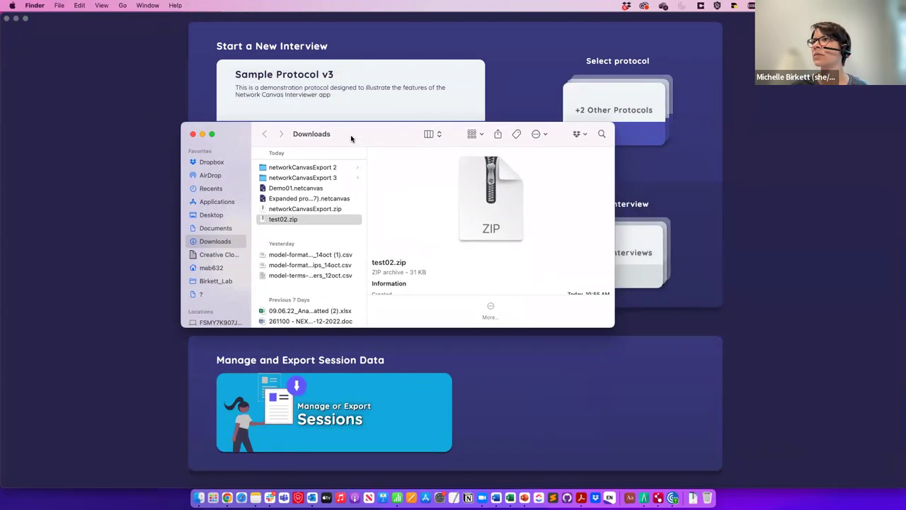
right_click(293, 220)
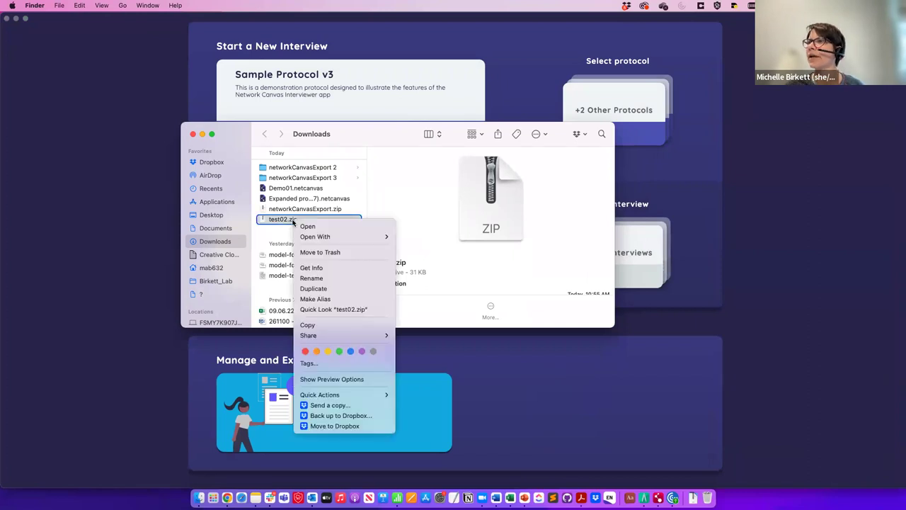
mouse_move(314, 241)
left_click(425, 238)
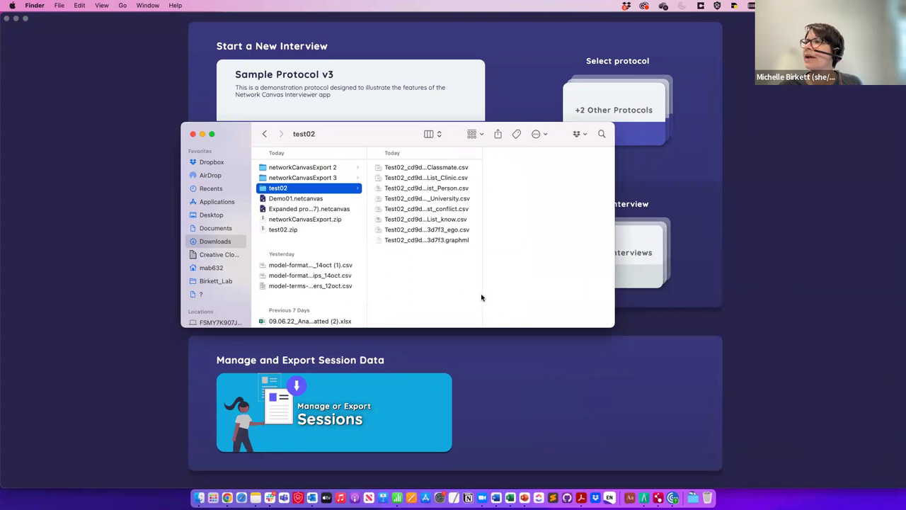
Step: Widen the Finder window and select all the CSV files in the test02 folder, from attributeList_Classmate through ego
left_click_drag(483, 294, 797, 276)
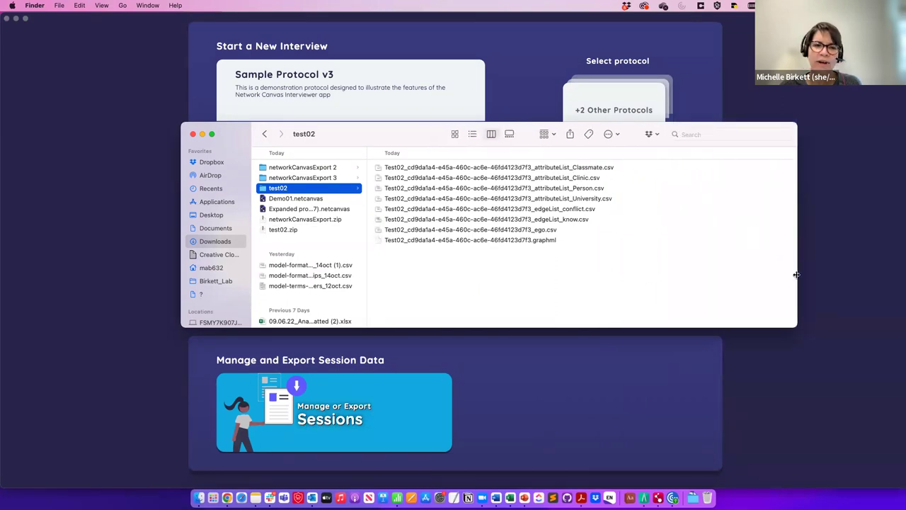
left_click(529, 168)
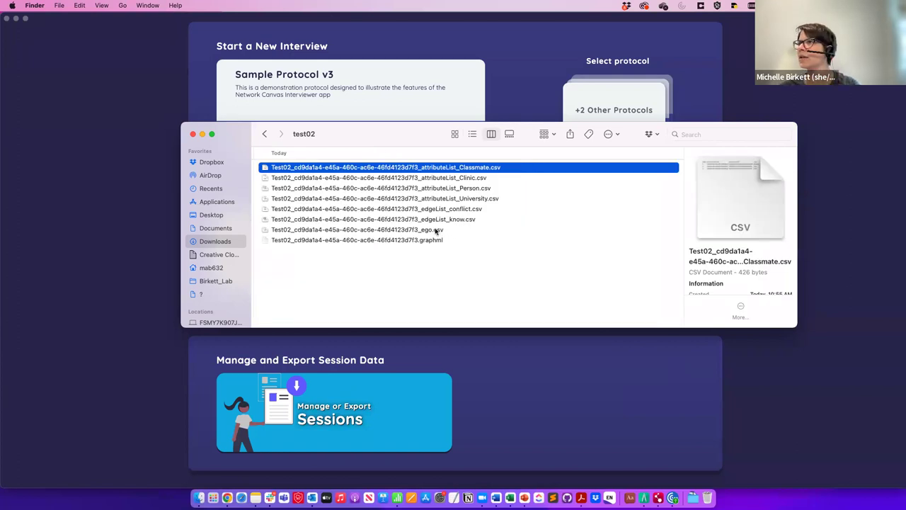
left_click(437, 231, "shift")
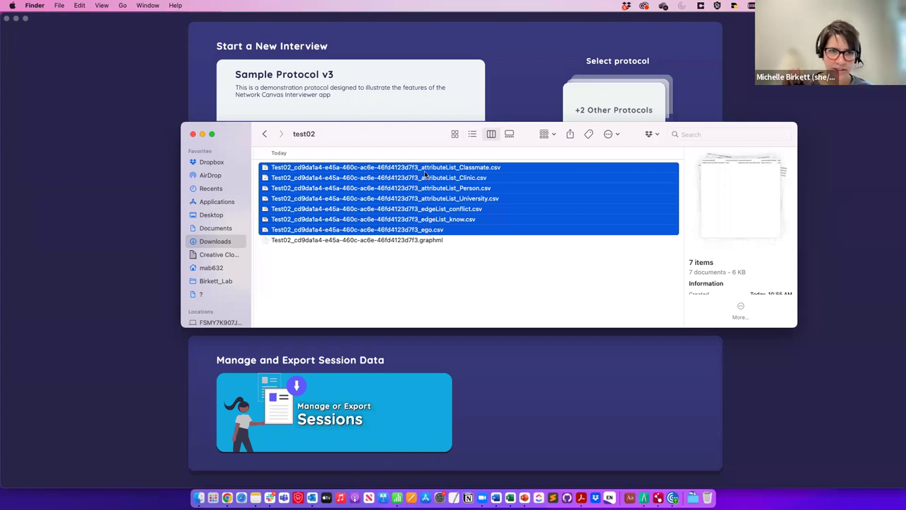
Step: Open the seven exported CSV files in the test02 folder together, leaving out the graphml file
left_click(425, 241)
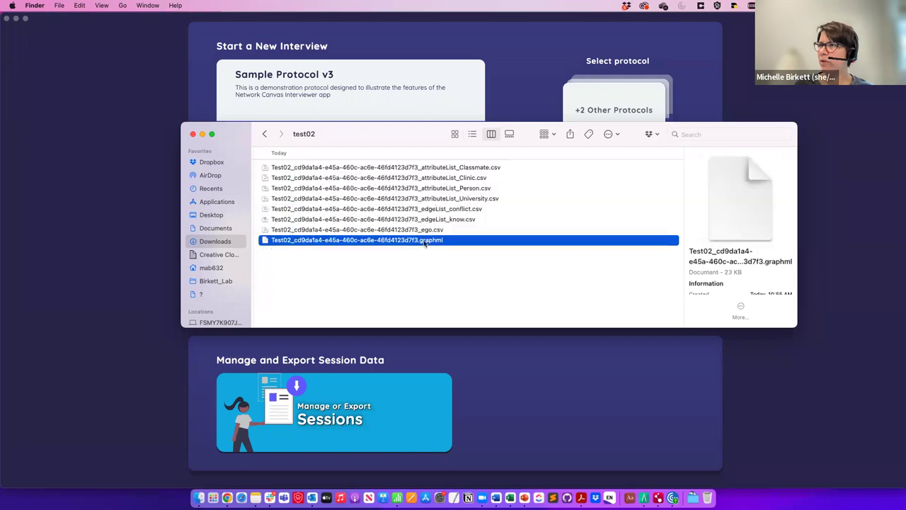
left_click(441, 168)
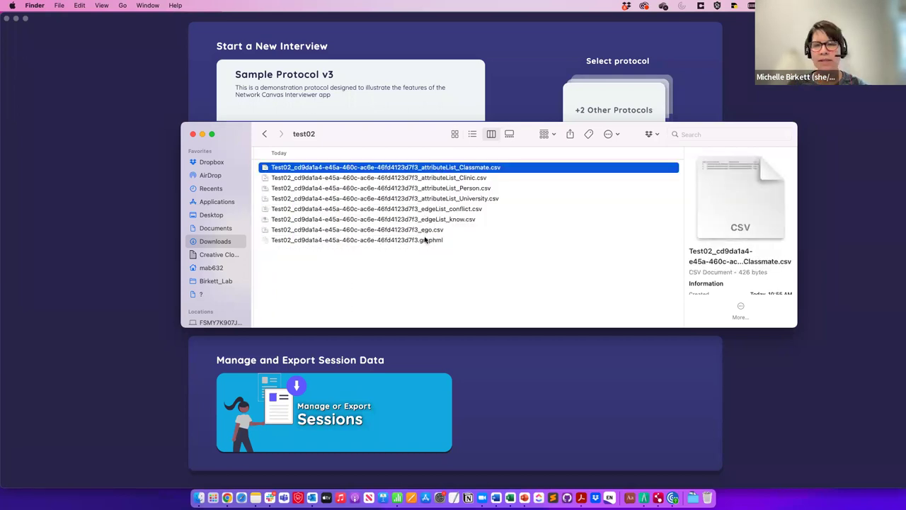
left_click(429, 231, "shift")
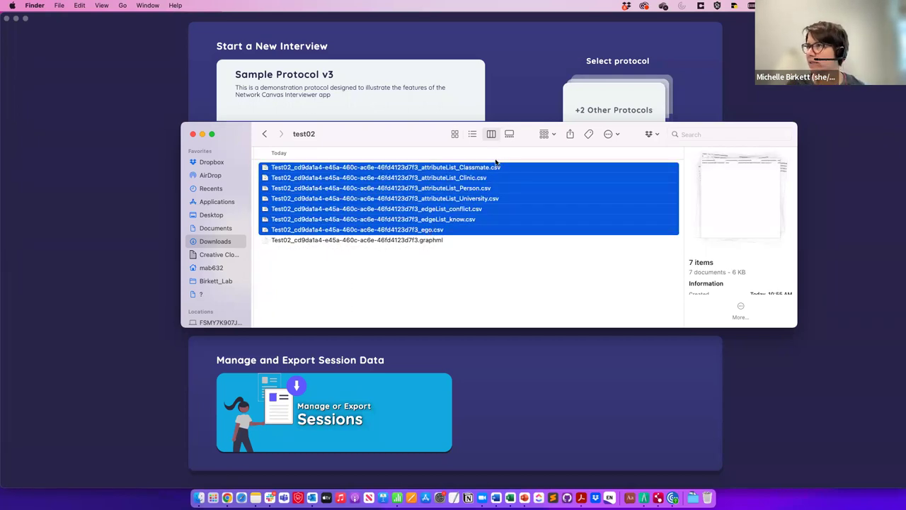
double_click(442, 170)
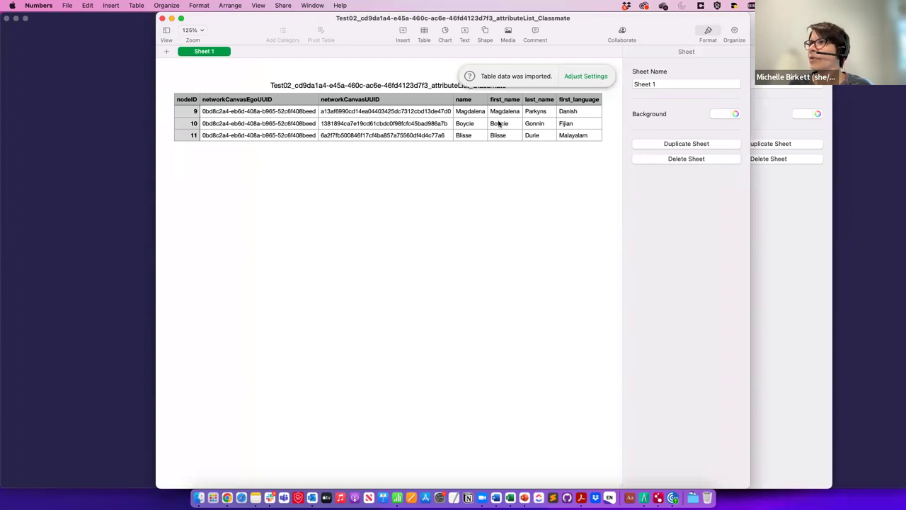
Step: Review the columns of the Classmate attribute list table, including the node and ego identifiers, and close its window
scroll(492, 133, "right", 1)
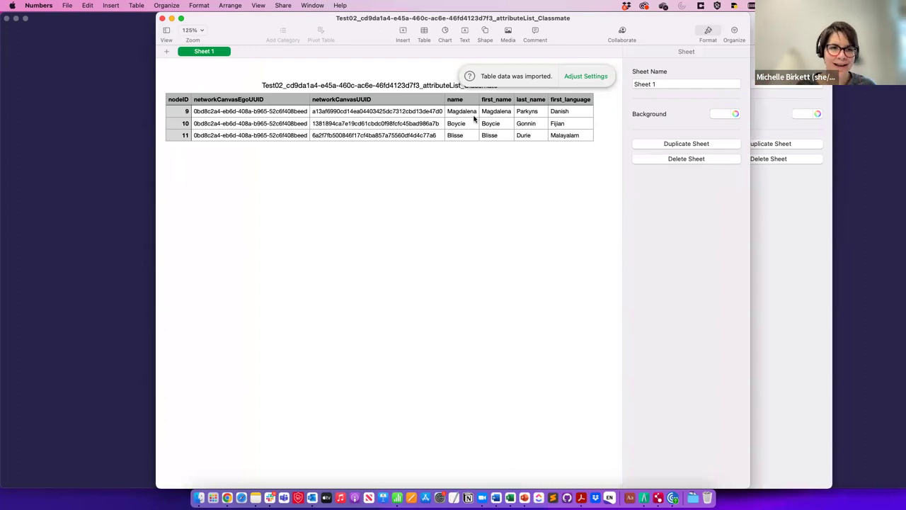
scroll(475, 119, "left", 1)
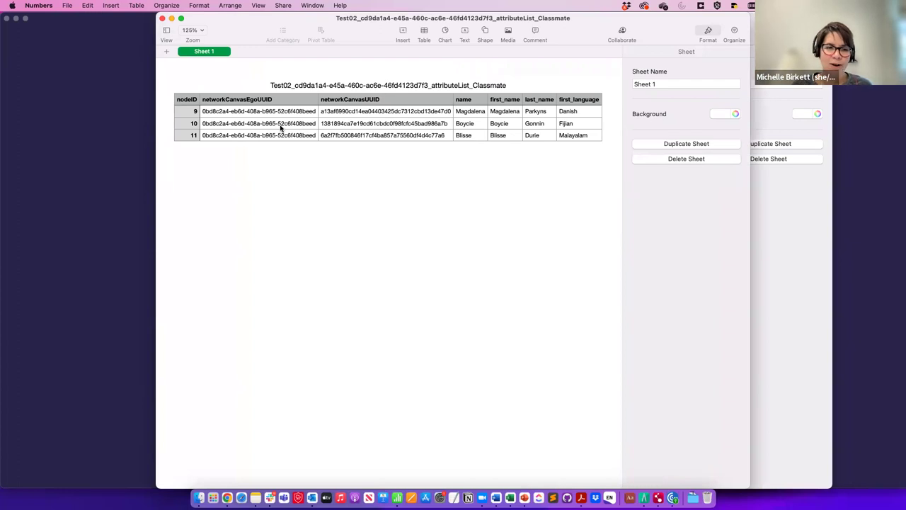
left_click(162, 19)
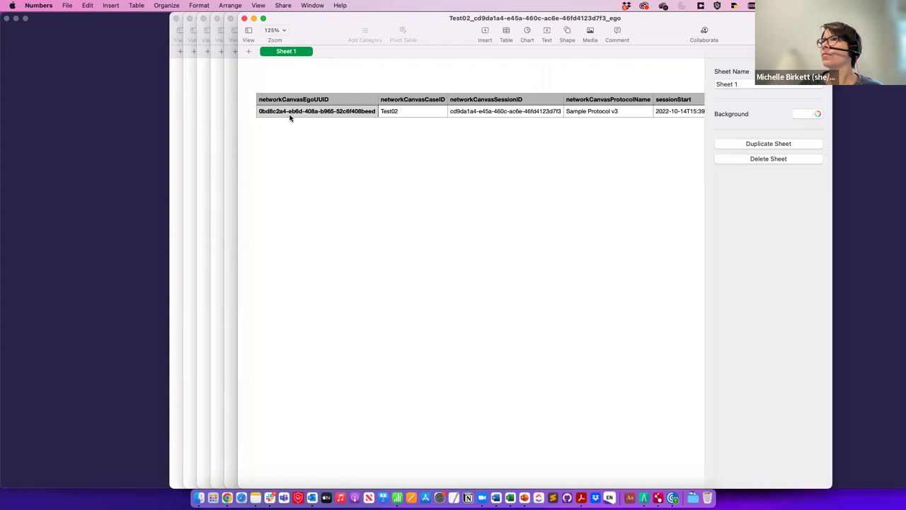
Step: Return to the test02 folder, open the selected CSV files again and close the duplicate ego table
left_click(198, 488)
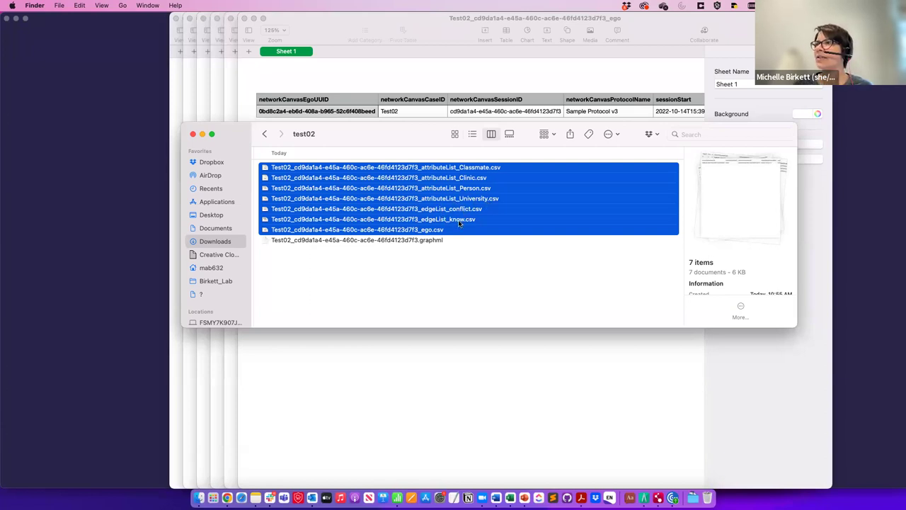
double_click(442, 212)
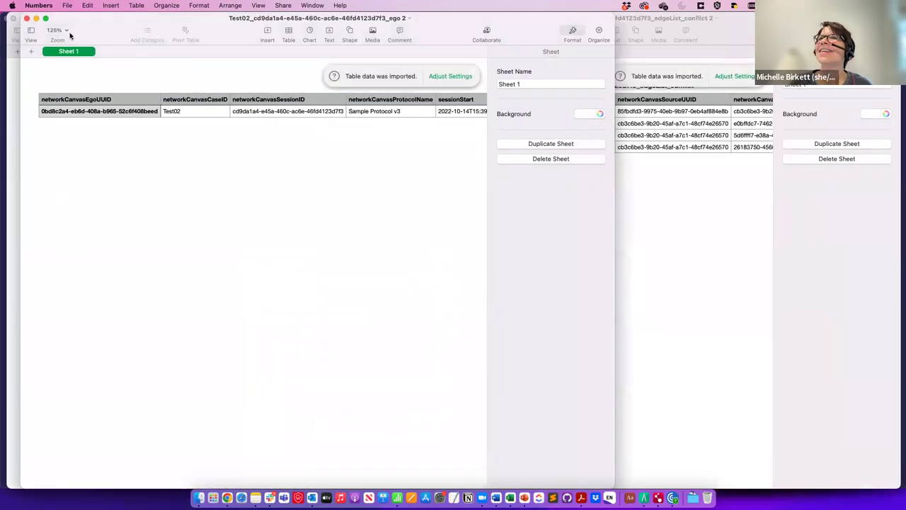
left_click(26, 19)
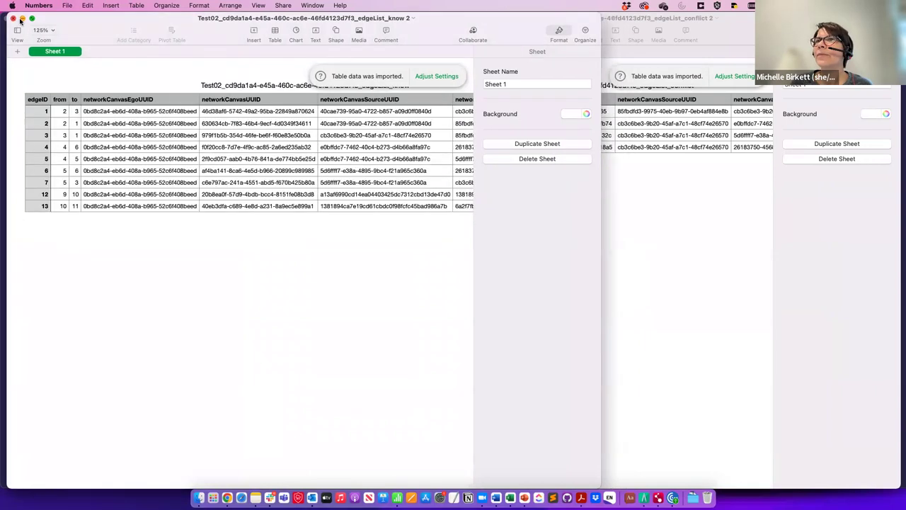
Step: Examine the ego, edge, source and target UUID columns of the edgeList_know table and close its window
left_click(257, 114)
scroll(198, 112, "left", 3)
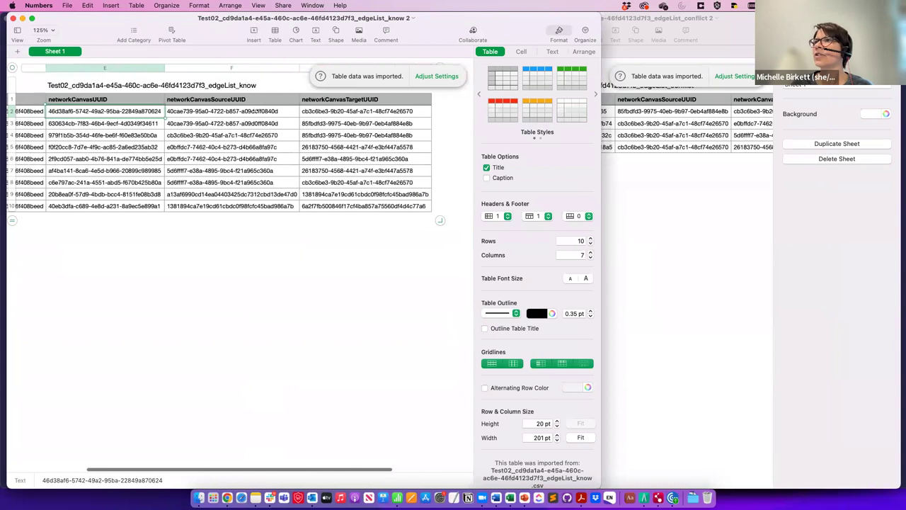
left_click(140, 111)
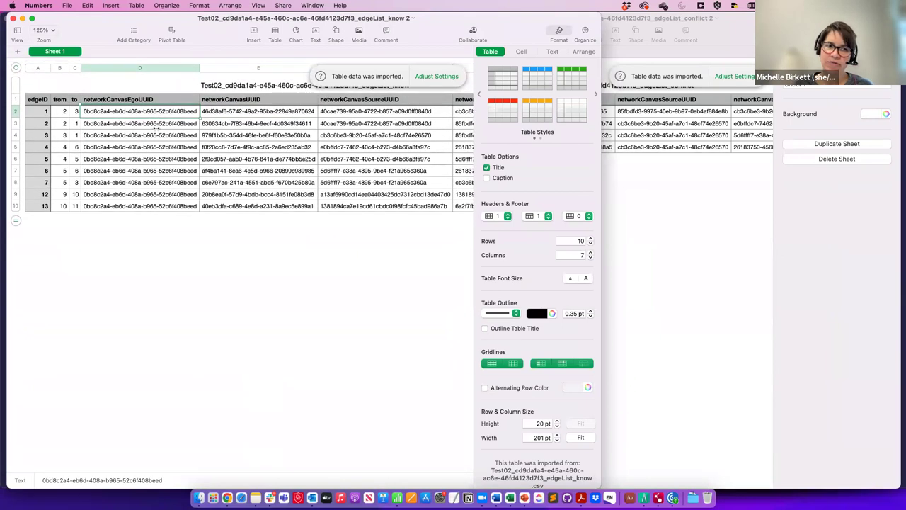
scroll(240, 139, "right", 3)
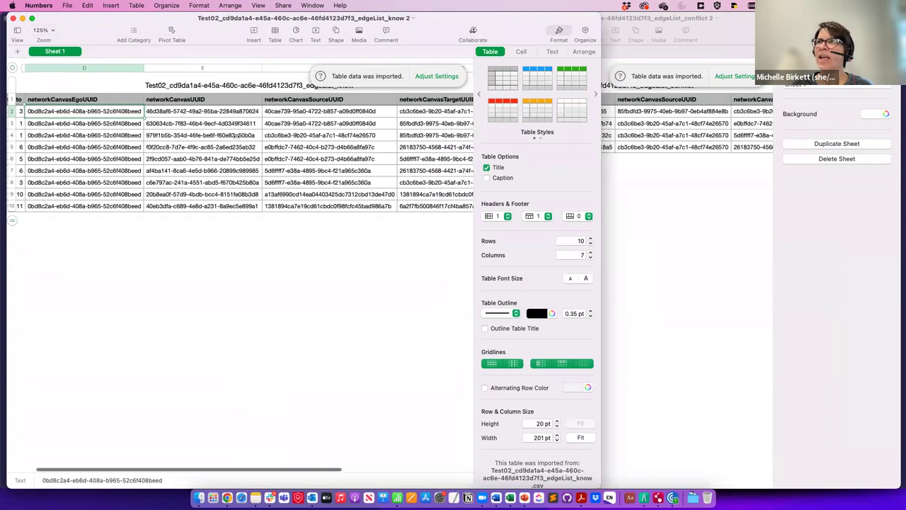
scroll(236, 134, "right", 4)
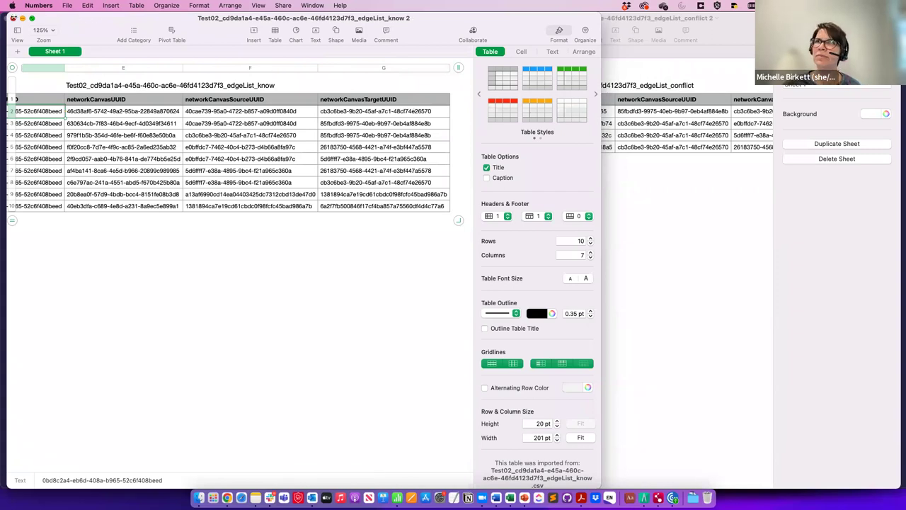
left_click(14, 17)
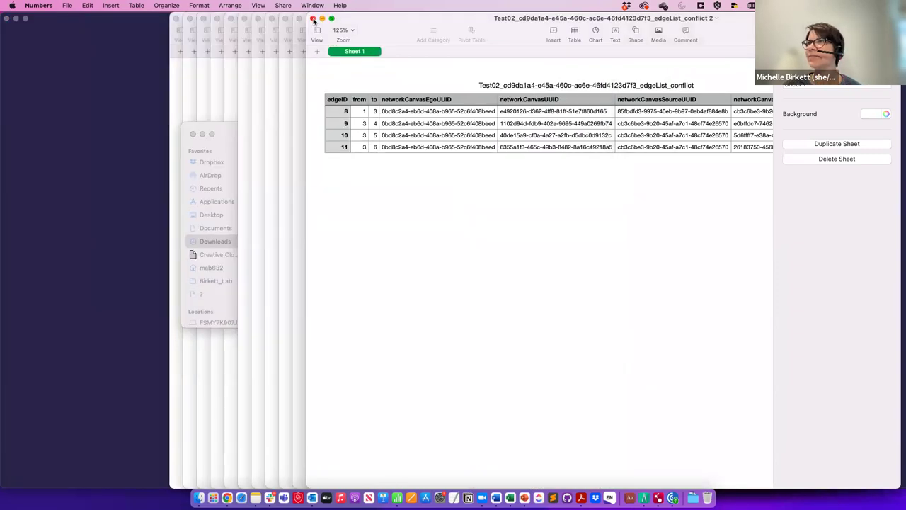
Step: Switch to Network Canvas Architect, closing the Interviewer window and expanding Architect to full screen
left_click(153, 100)
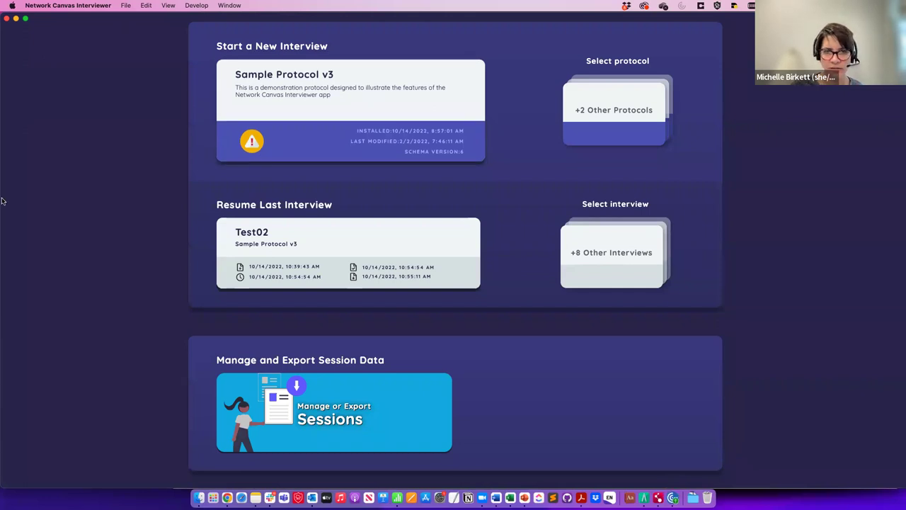
key("ctrl+Up")
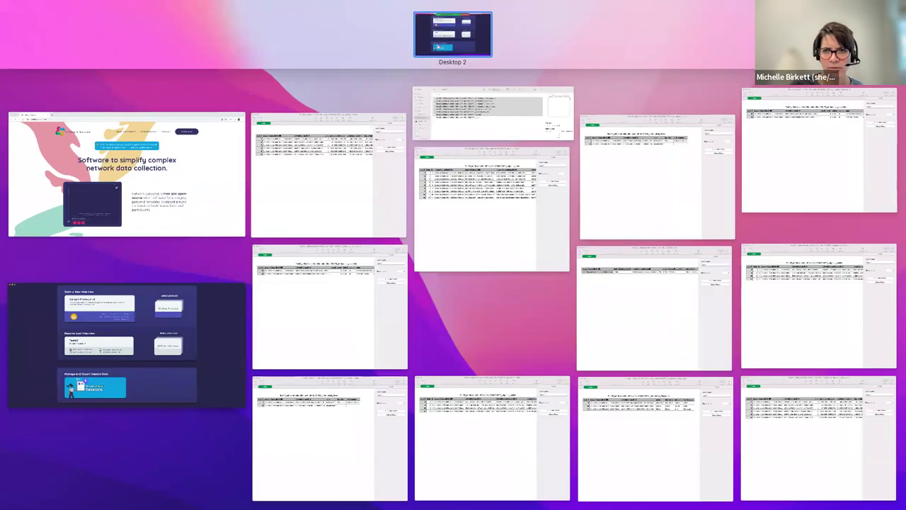
key("ctrl+Up")
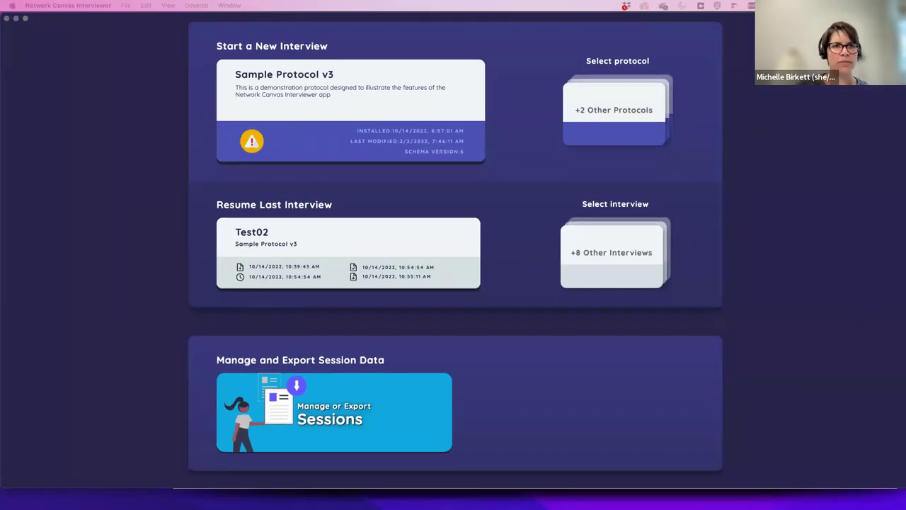
key("super+Tab")
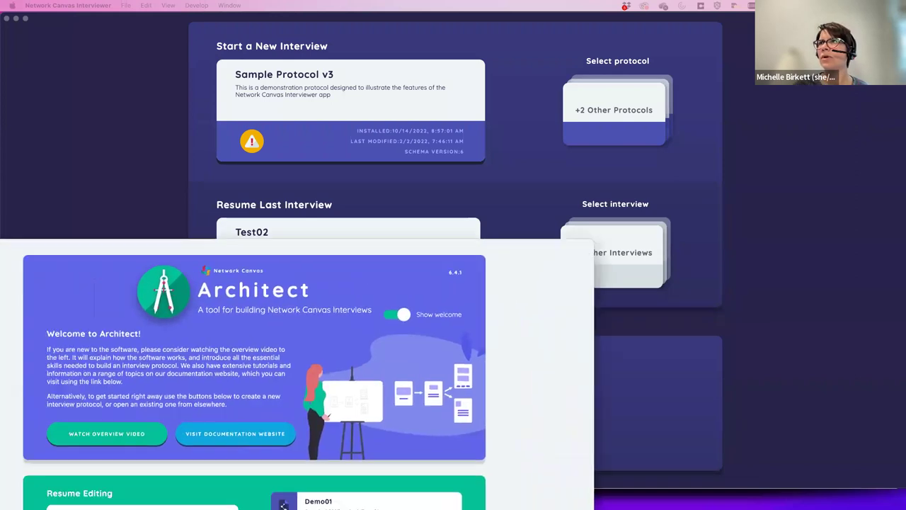
key("super+Tab")
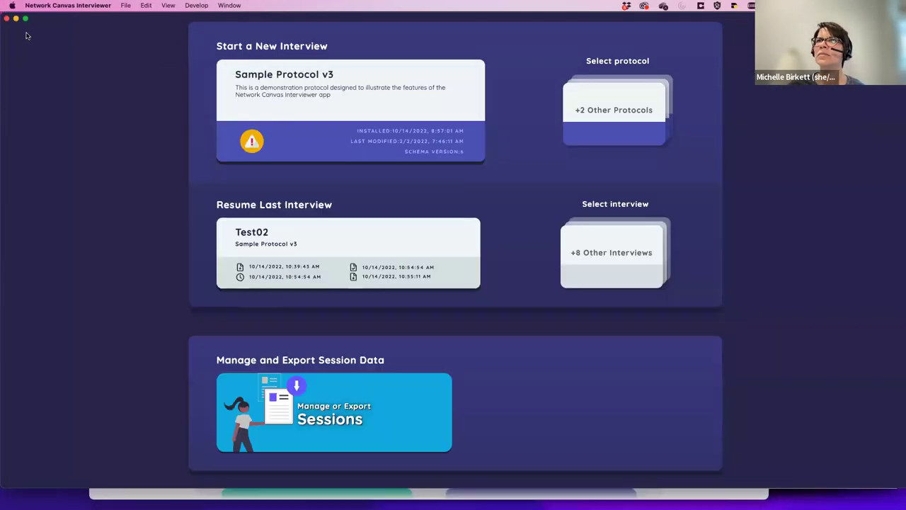
left_click(11, 21)
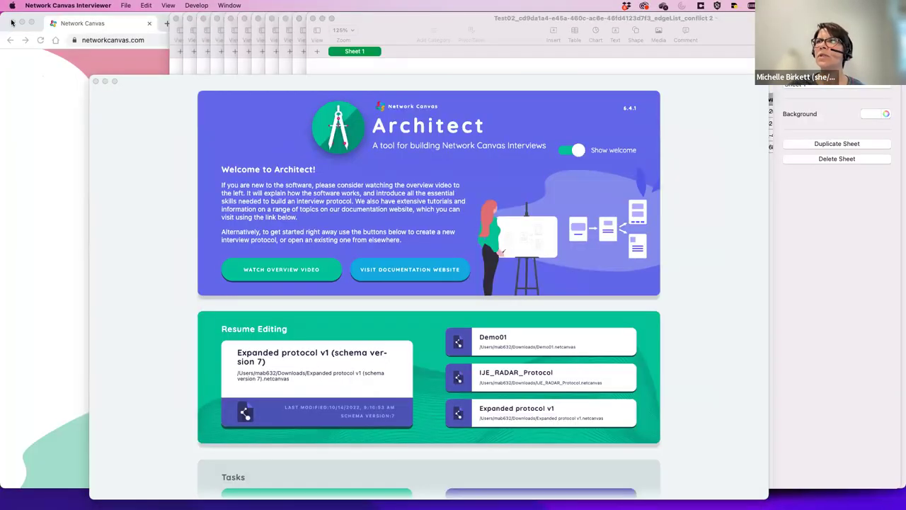
left_click(114, 83)
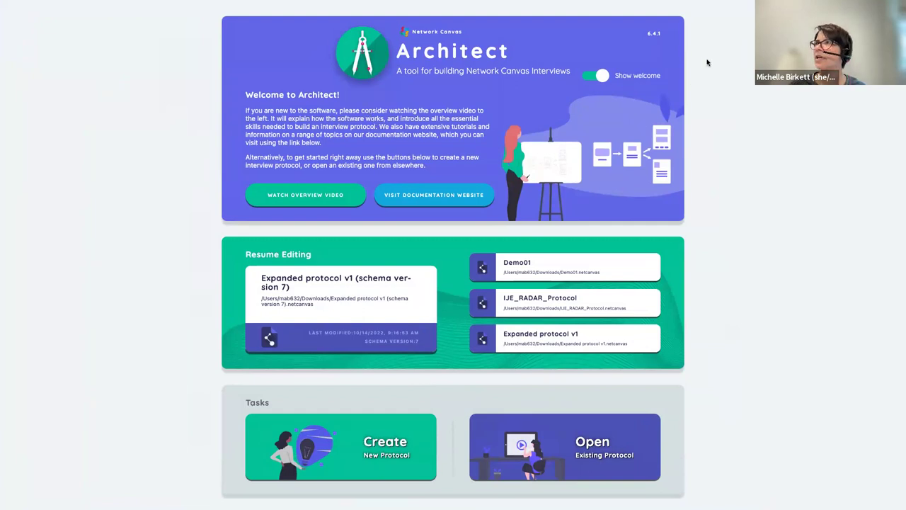
Step: Hide the welcome section on the Architect start screen and show it again
left_click(605, 74)
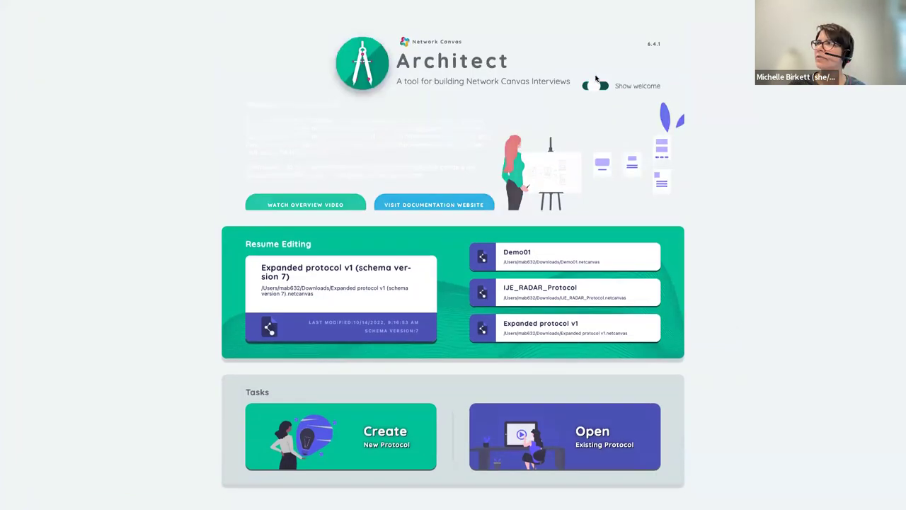
left_click(598, 142)
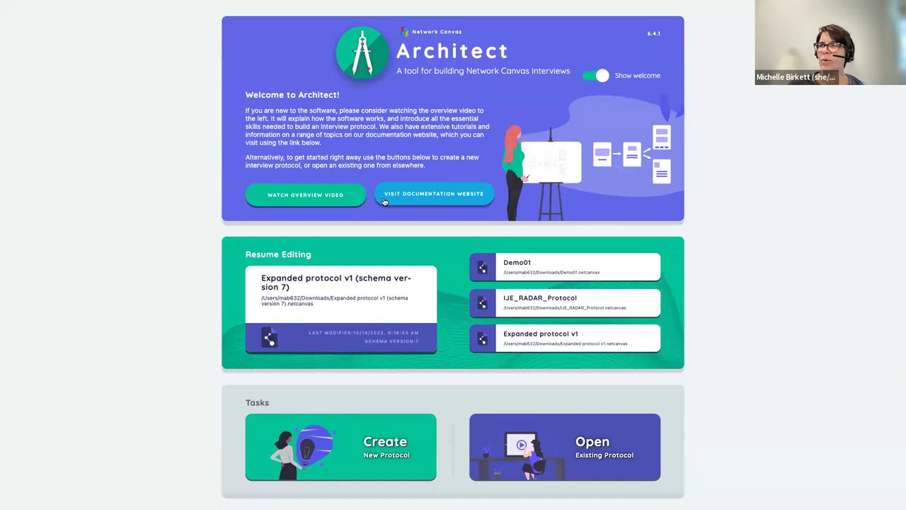
Step: Create a new protocol named ProtocolTest01.netcanvas in the Downloads folder
scroll(188, 168, "down", 1)
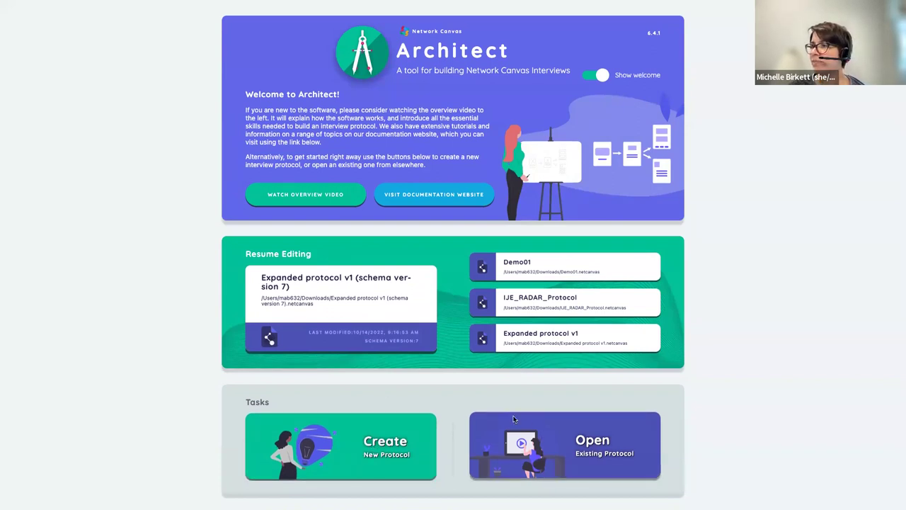
left_click(386, 445)
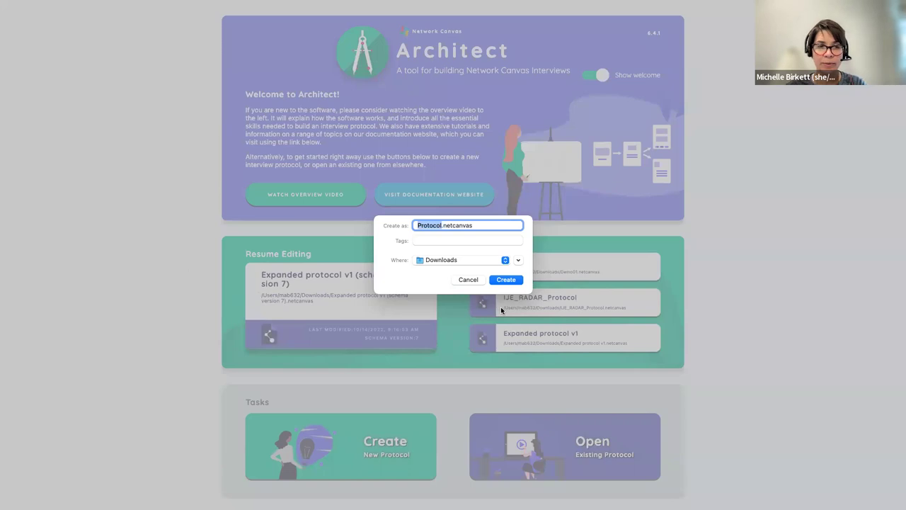
left_click(442, 225)
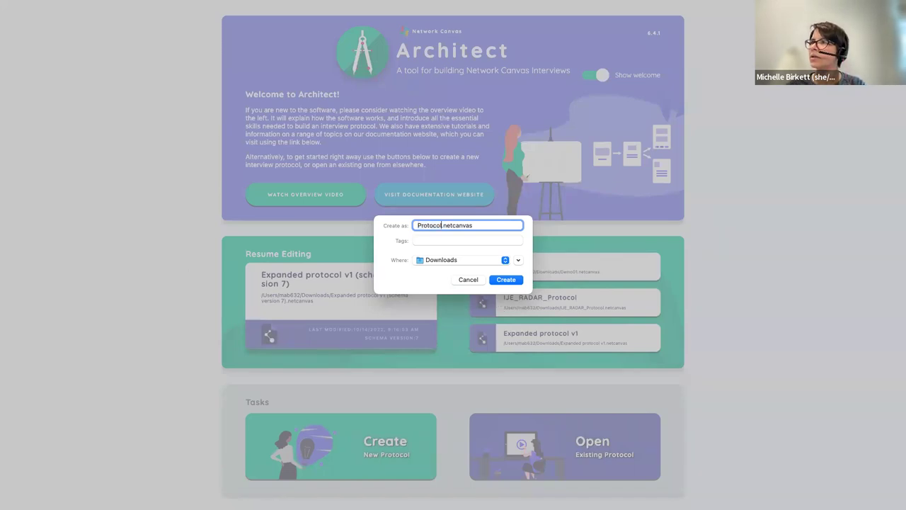
type("Test01")
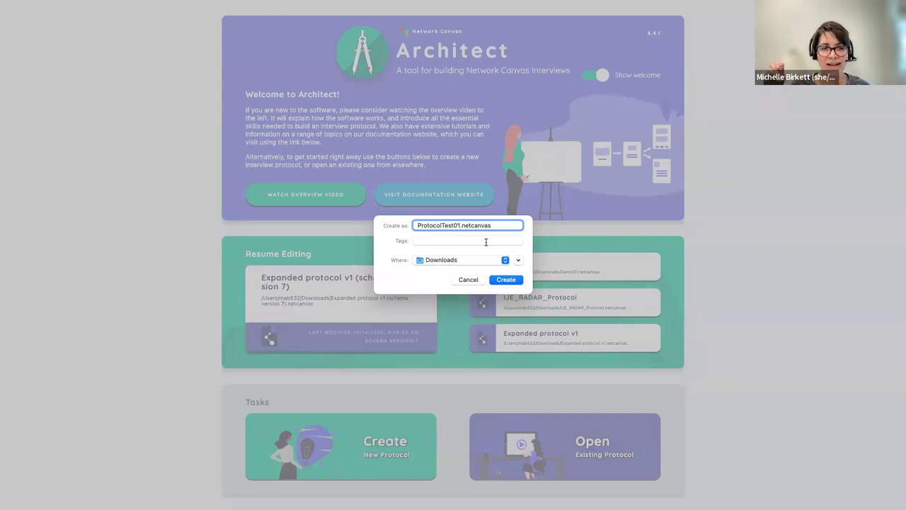
left_click(507, 280)
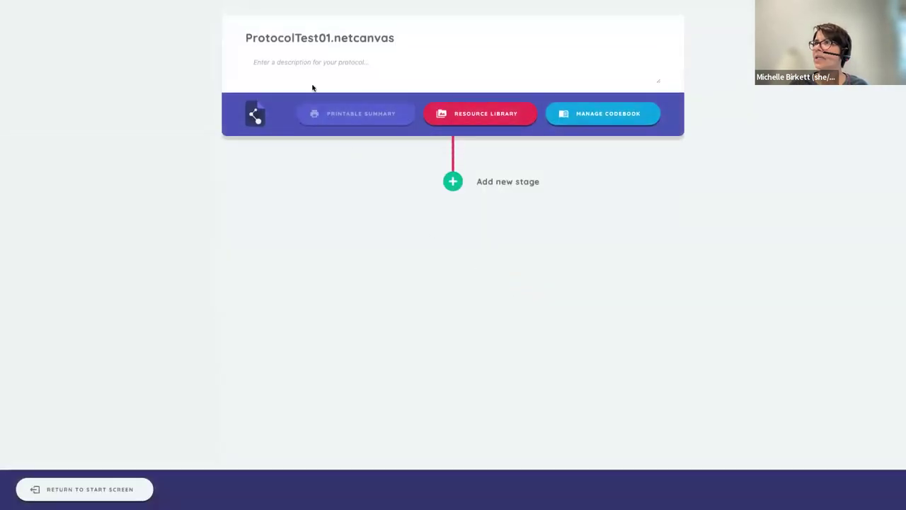
Step: Enter "Enter a description here" as the description of the ProtocolTest01 protocol
left_click(304, 68)
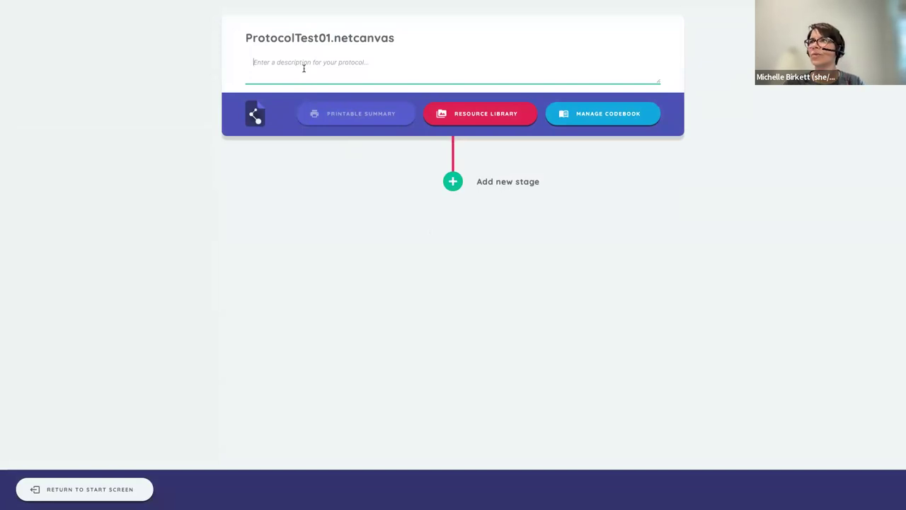
type("En")
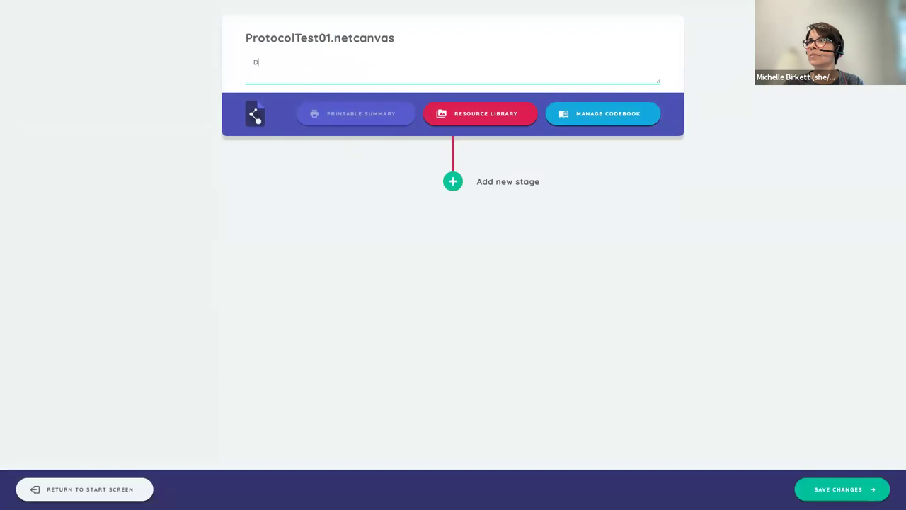
type("ter a description here")
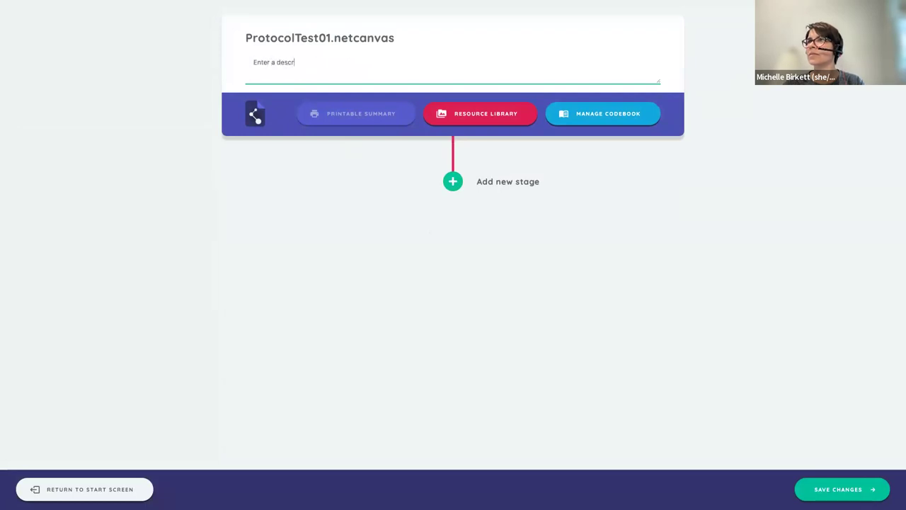
left_click(361, 193)
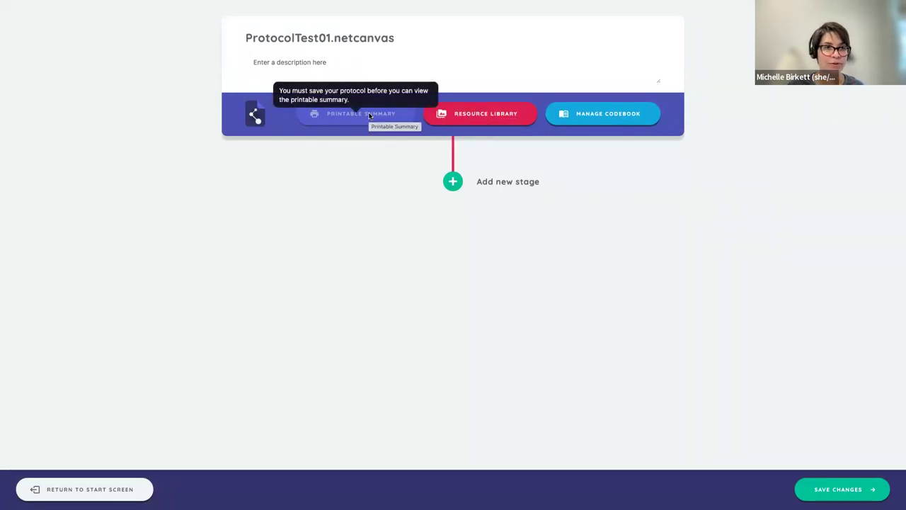
left_click(453, 182)
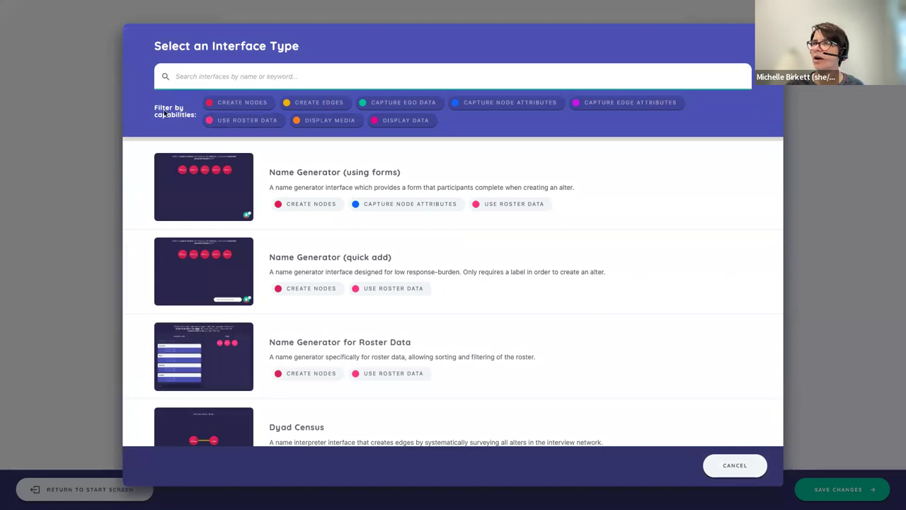
scroll(425, 198, "down", 1)
scroll(425, 199, "up", 1)
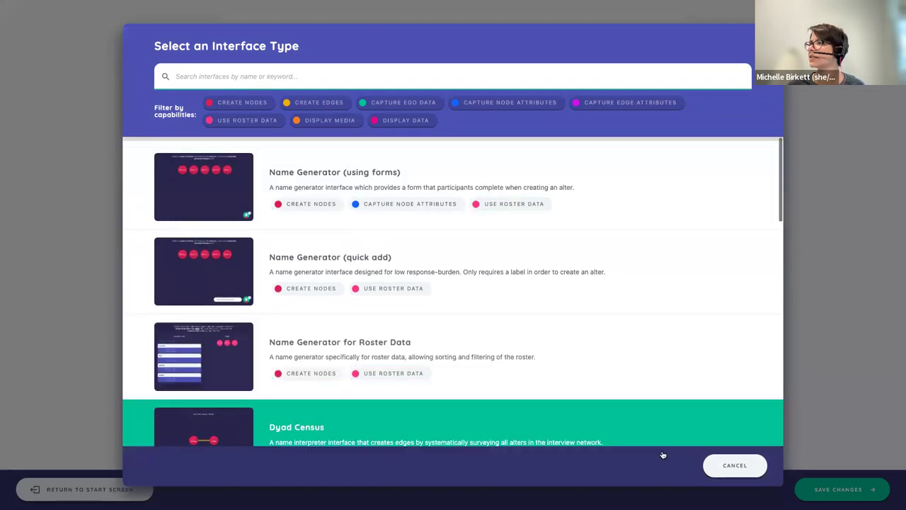
left_click(734, 465)
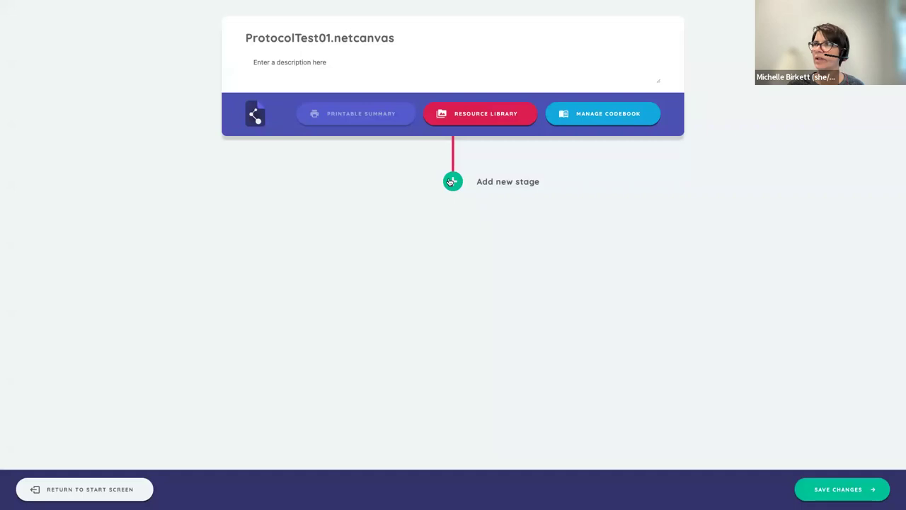
Step: Examine the full list of interface types available for a new stage, from Name Generator (using forms) through Information
left_click(451, 182)
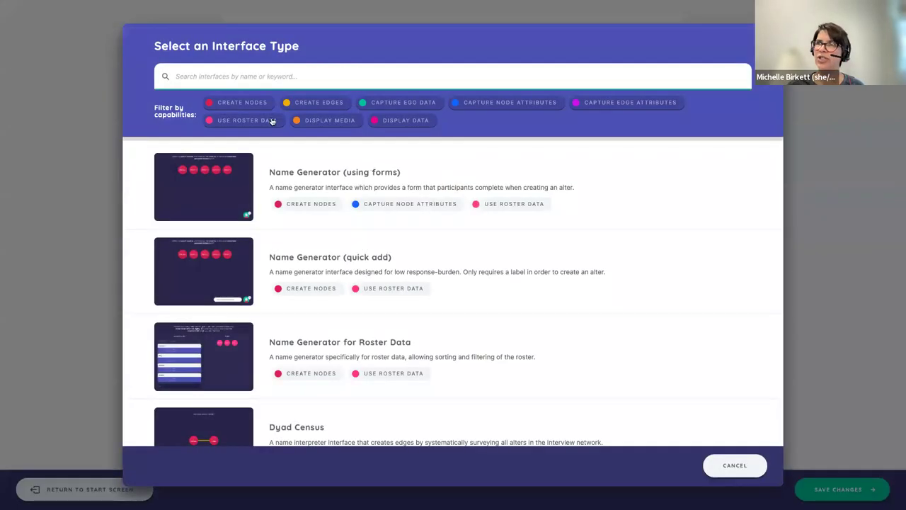
scroll(216, 166, "down", 4)
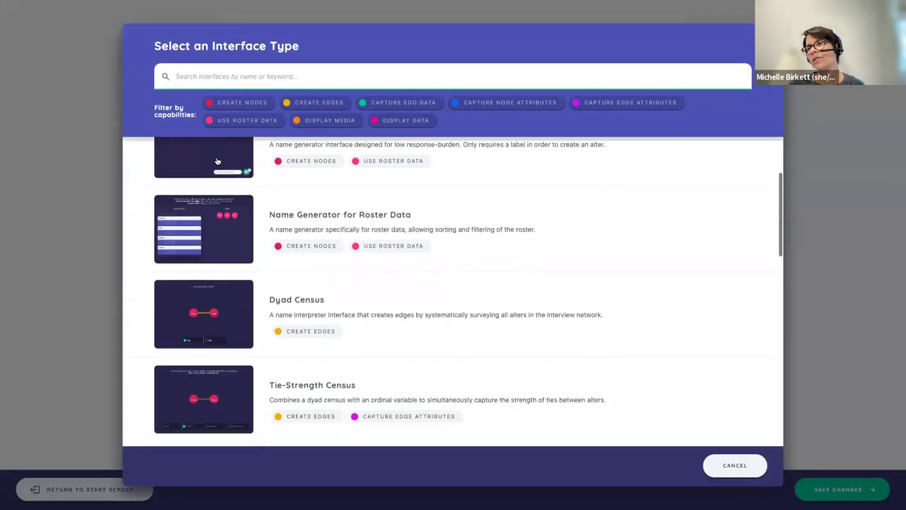
scroll(216, 161, "down", 6)
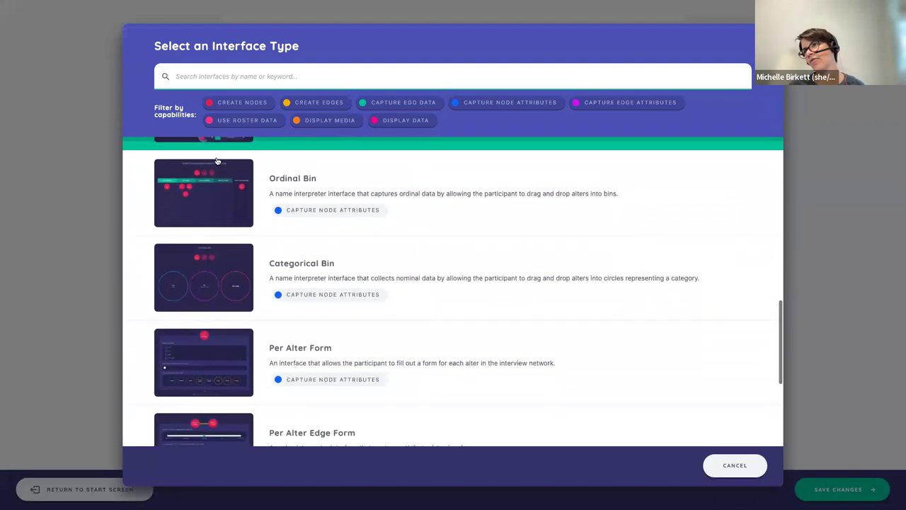
scroll(217, 161, "down", 1)
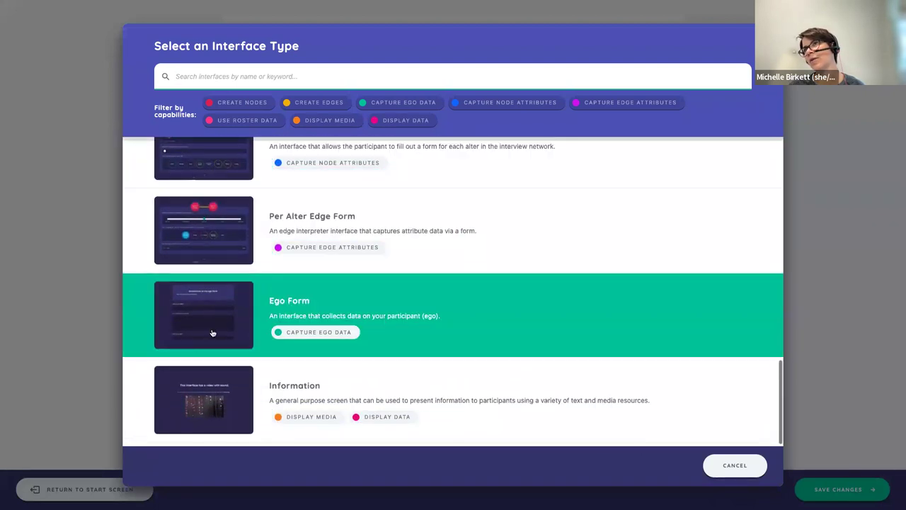
scroll(210, 424, "up", 4)
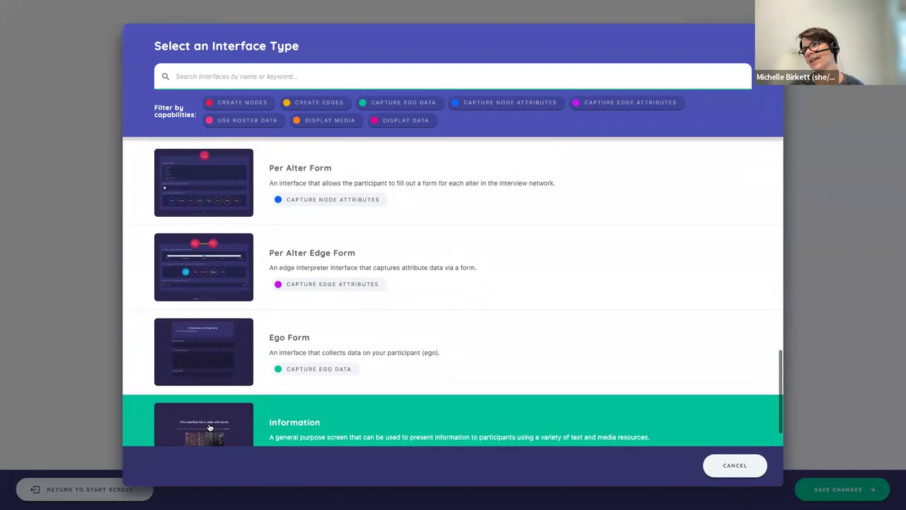
scroll(210, 427, "up", 7)
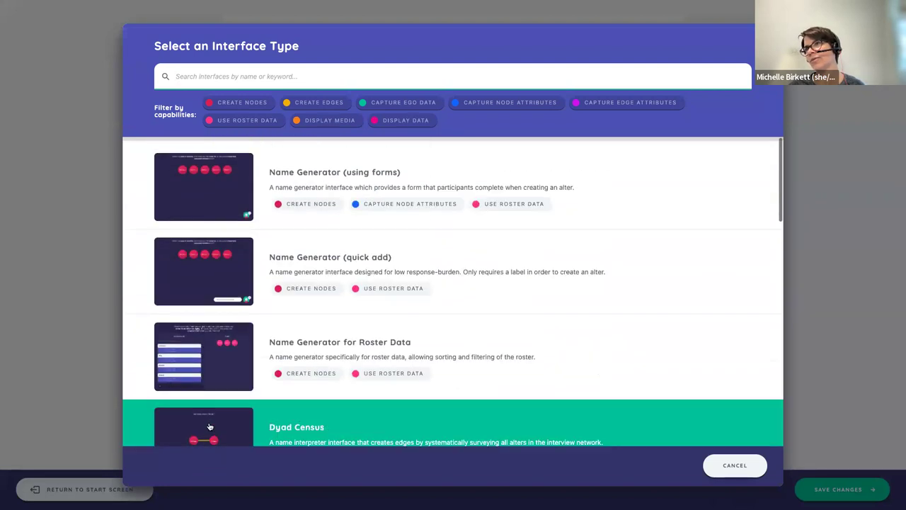
scroll(182, 251, "down", 1)
scroll(182, 251, "up", 1)
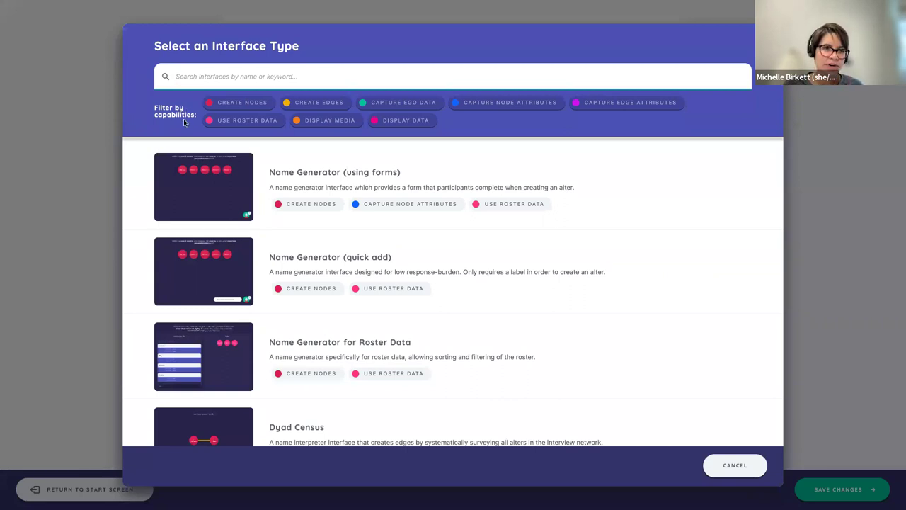
Step: Filter the interface types in turn by Create Nodes, Create Edges and Capture Node Attributes, clearing each filter, and leave without adding a stage
left_click(254, 106)
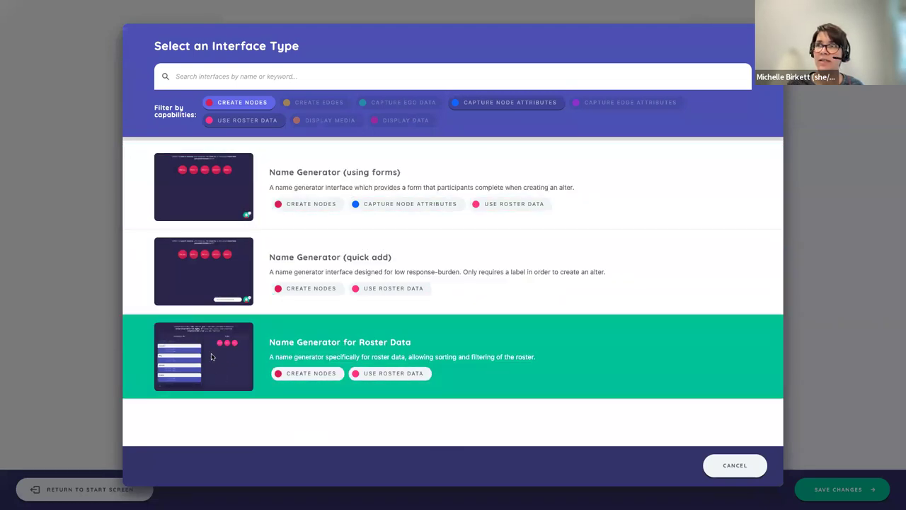
left_click(246, 103)
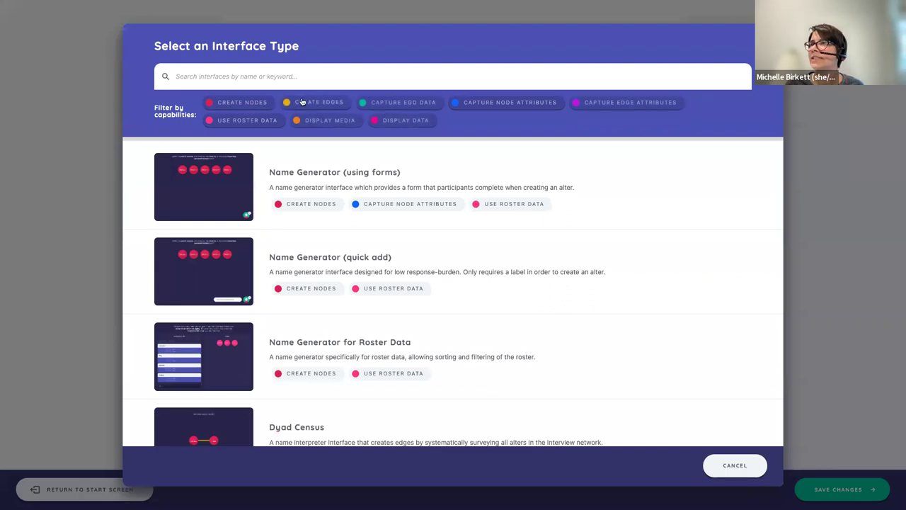
left_click(315, 104)
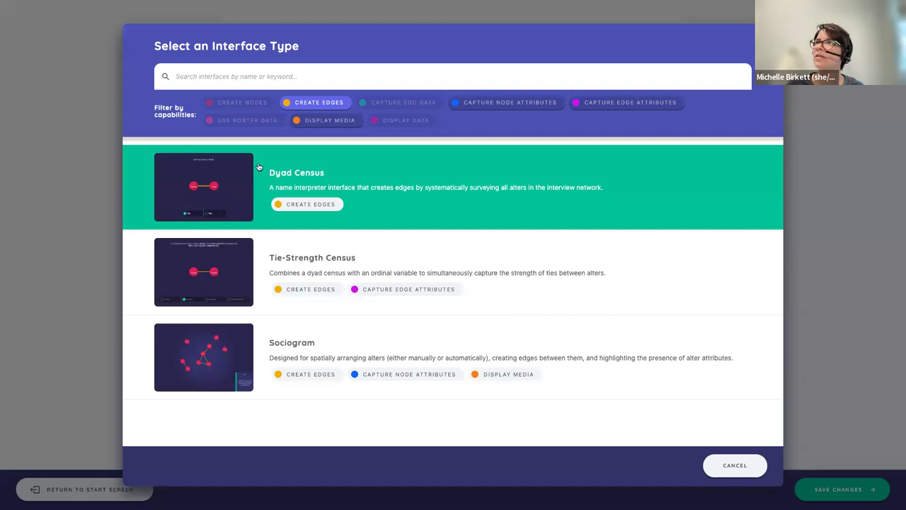
left_click(319, 104)
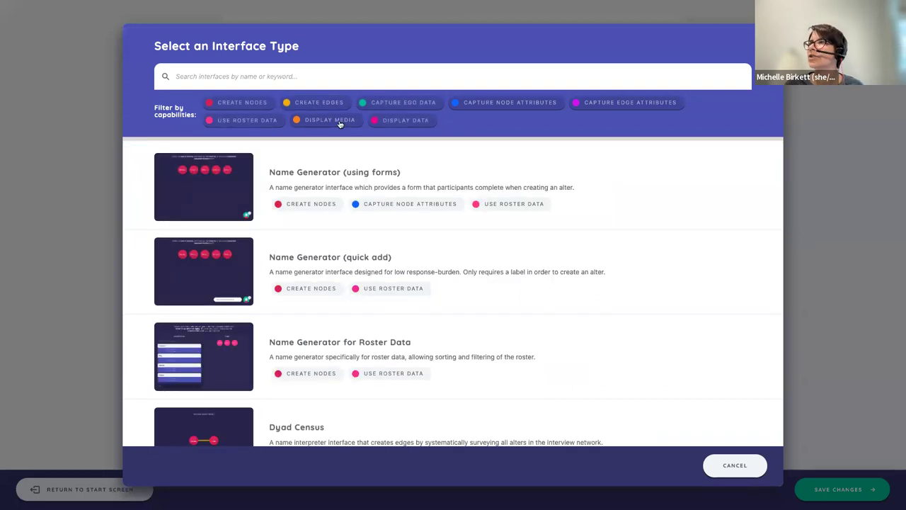
left_click(534, 103)
scroll(272, 226, "down", 2)
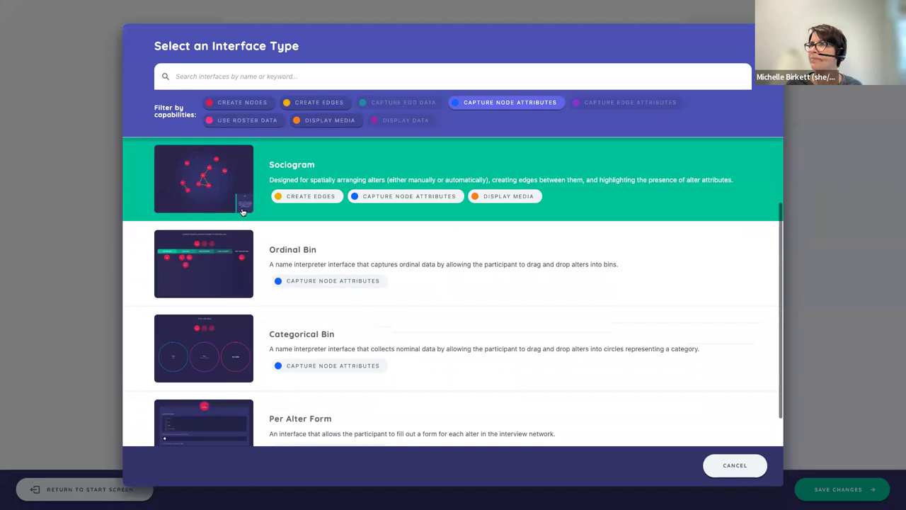
scroll(248, 211, "up", 2)
left_click(496, 105)
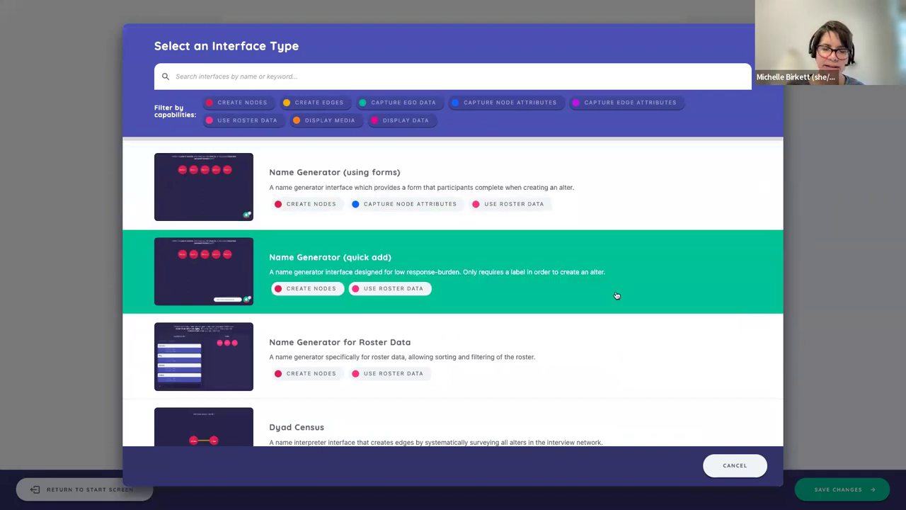
scroll(779, 434, "down", 1)
left_click(723, 463)
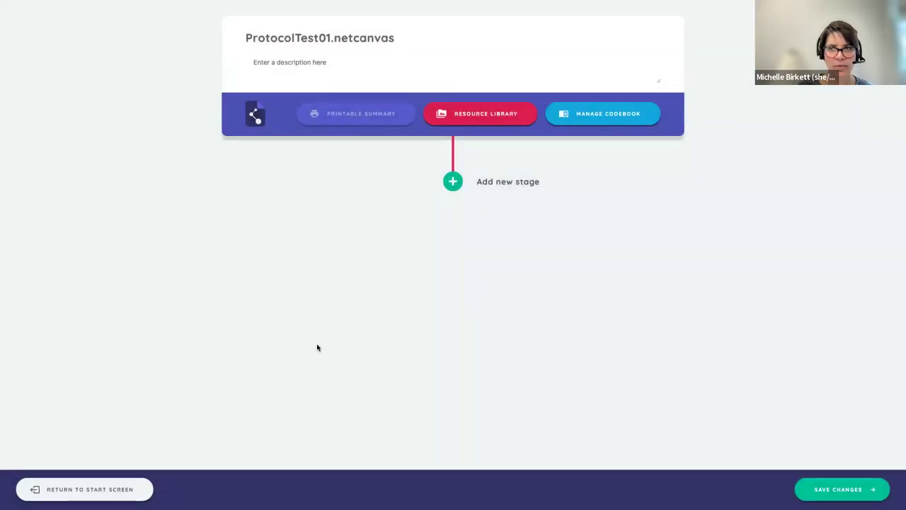
Step: Return to the start screen, discarding the unsaved changes, and open the recent protocol Expanded protocol v1 (schema version 7)
left_click(132, 489)
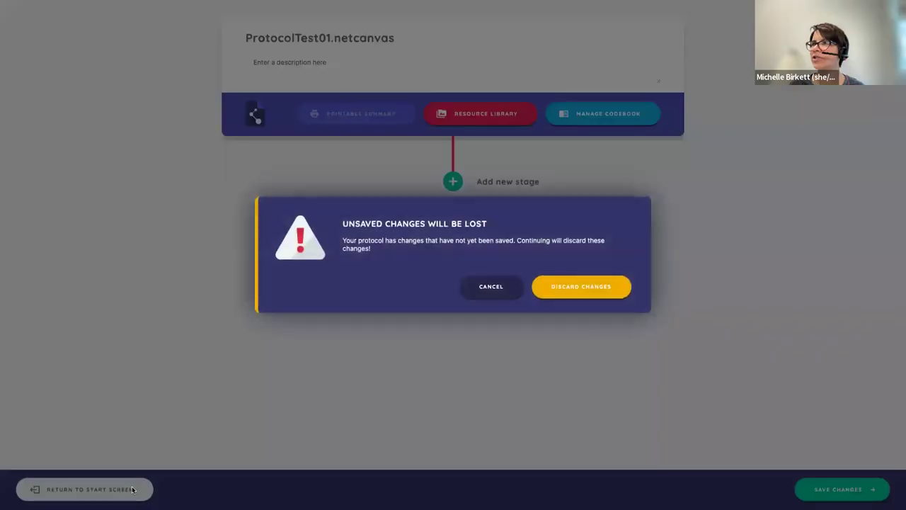
left_click(570, 286)
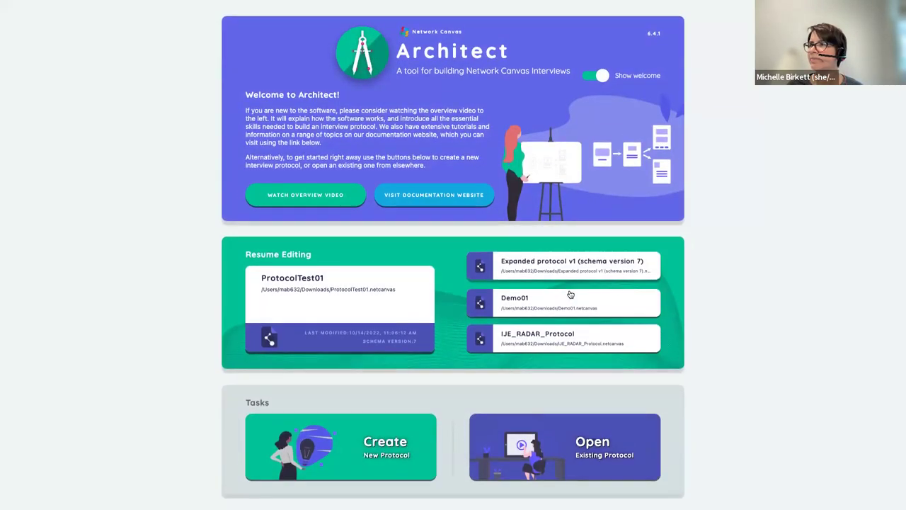
scroll(215, 277, "down", 1)
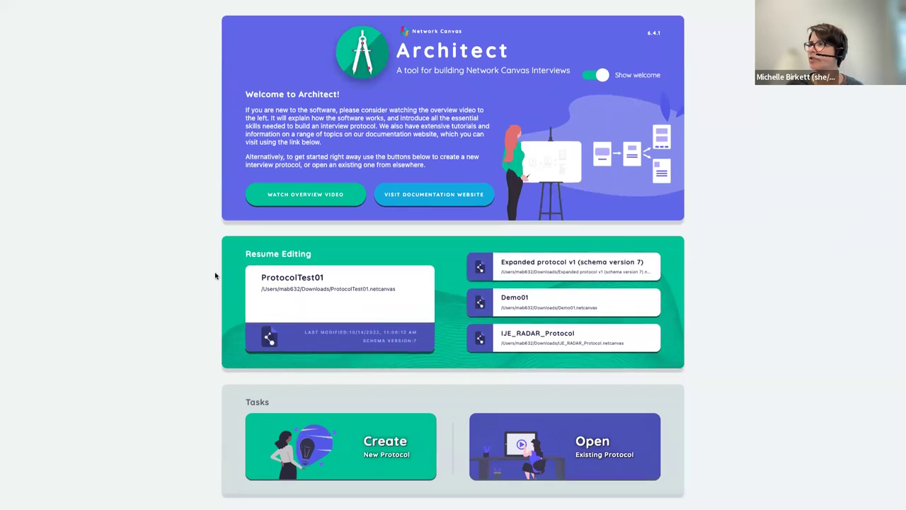
left_click(534, 265)
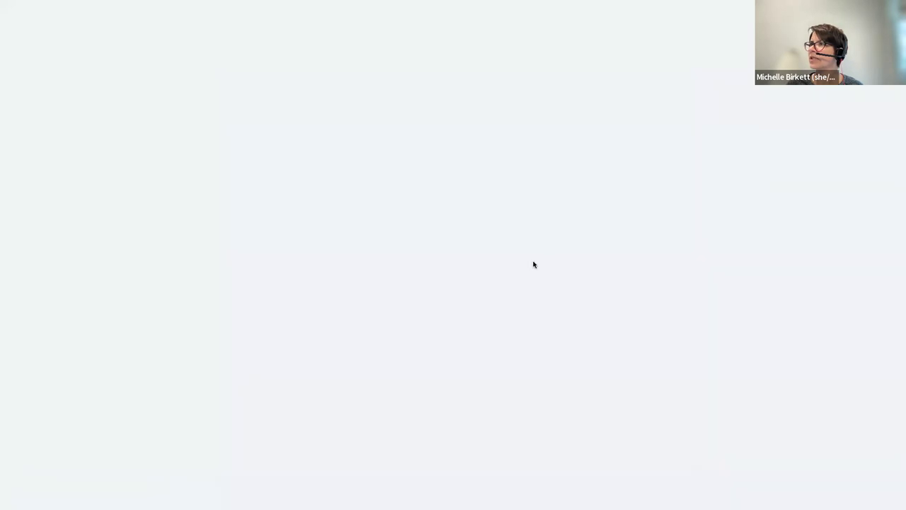
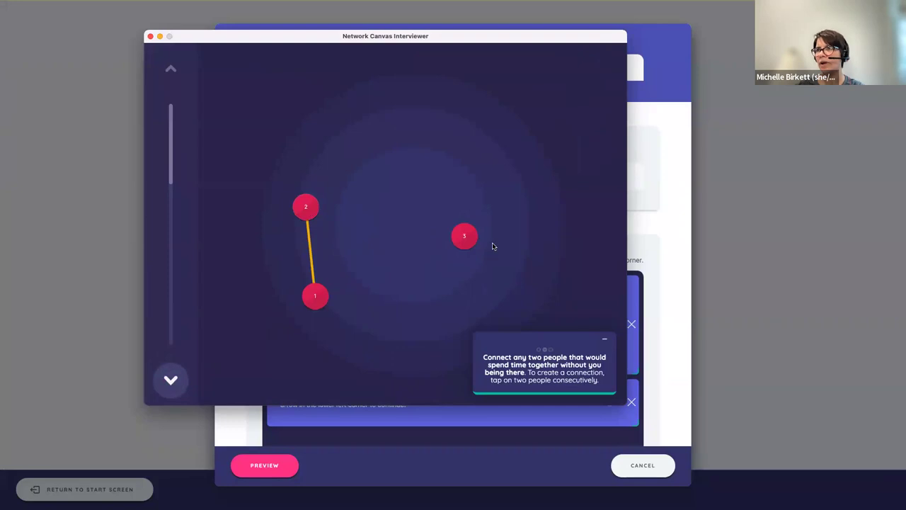
Step: Go to the last sociogram prompt in the interview preview, select people 1 and 2, and continue to the communication-frequency question
left_click(171, 380)
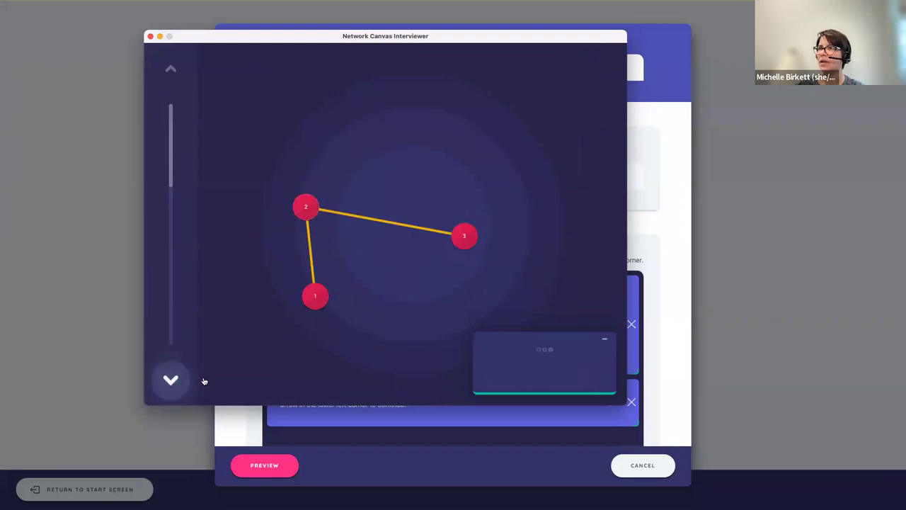
left_click(316, 297)
left_click(307, 213)
left_click(171, 380)
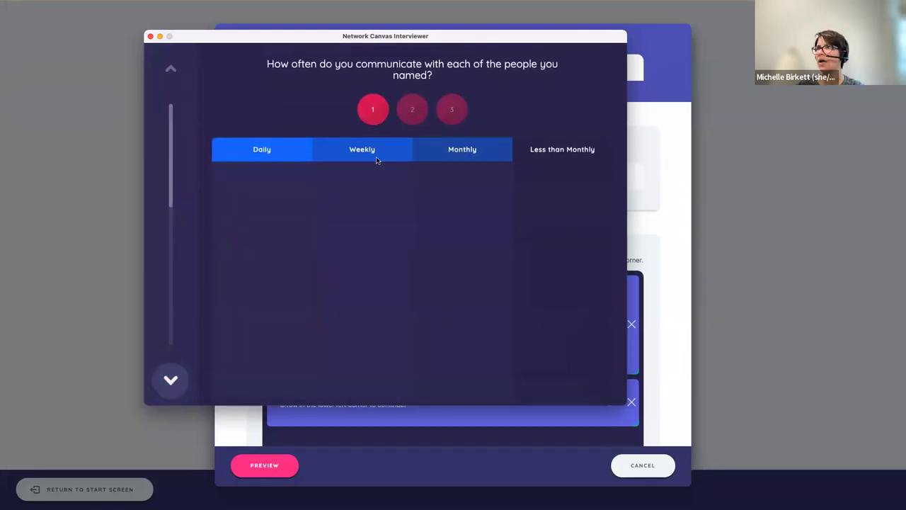
Step: Sort person 1 into Daily, person 2 into Weekly and person 3 into Monthly for communication frequency, and continue
left_click_drag(374, 107, 295, 224)
left_click_drag(393, 113, 485, 229)
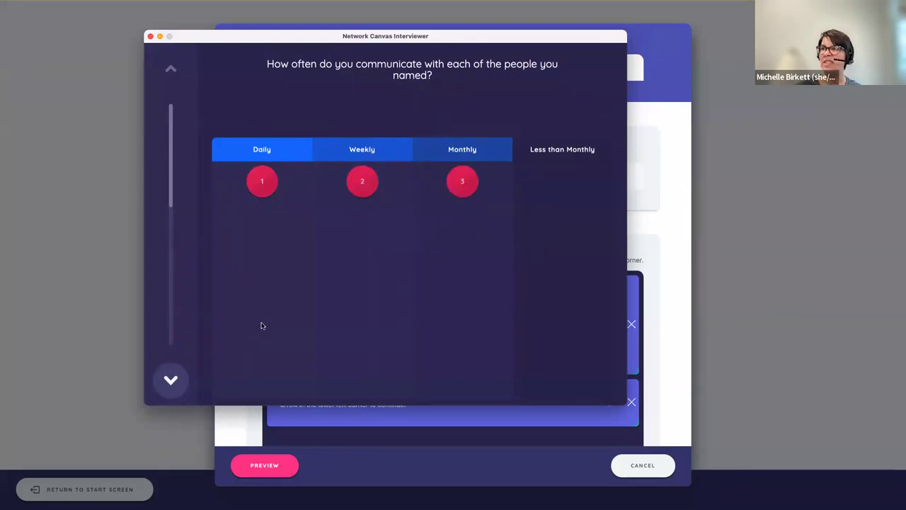
left_click(172, 380)
Step: Answer the previewed stage's text question with "djkjd" and submit it
left_click(319, 153)
type("djkjd")
key("Return")
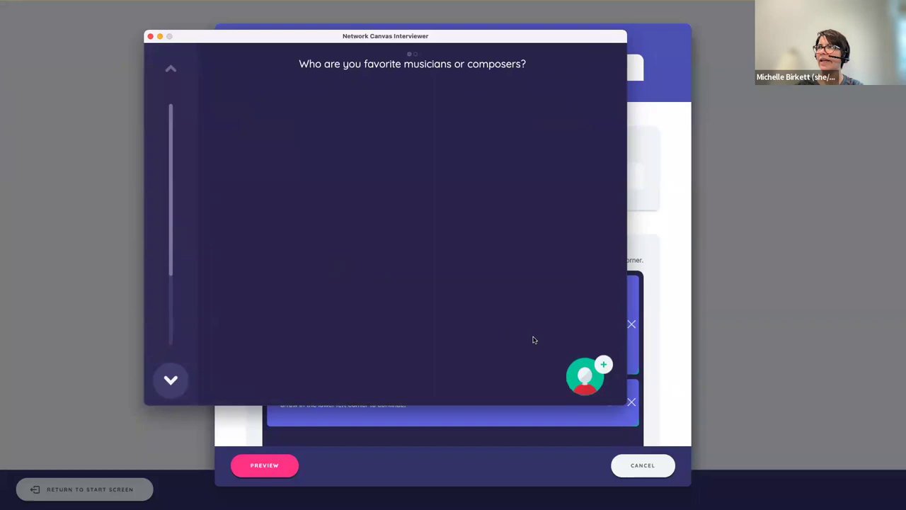
Step: Add a favorite musician named A with the genre Pop in the interview preview
left_click(585, 375)
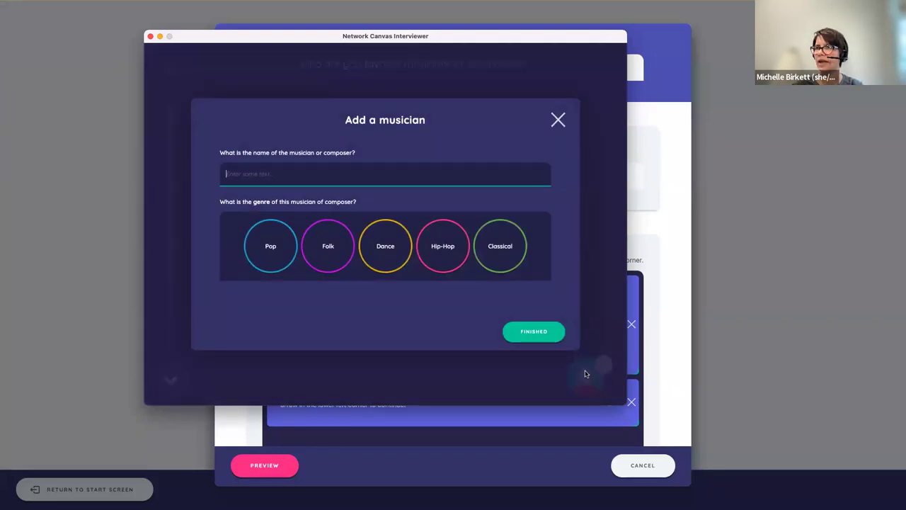
type("A")
left_click(272, 252)
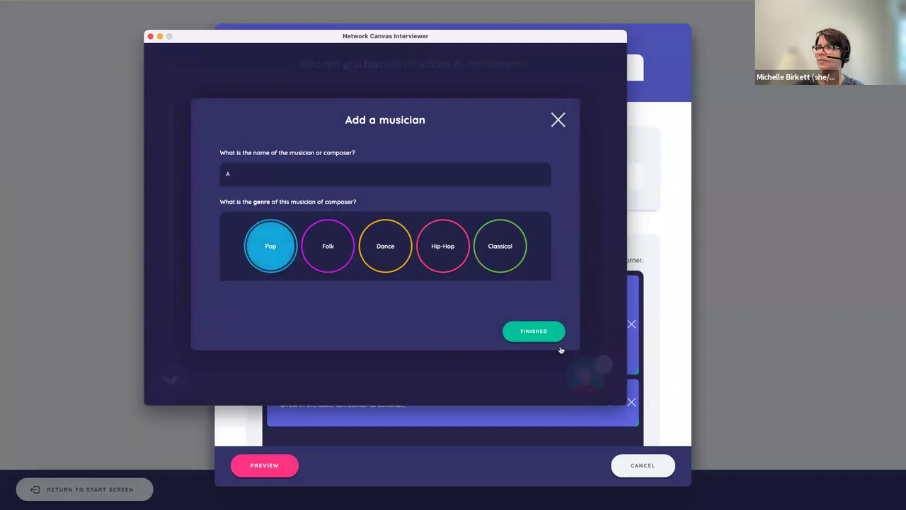
left_click(555, 339)
Step: Add a second favorite musician named B with the genre Folk and continue to the past-48-hours question
left_click(588, 378)
type("B")
left_click(540, 341)
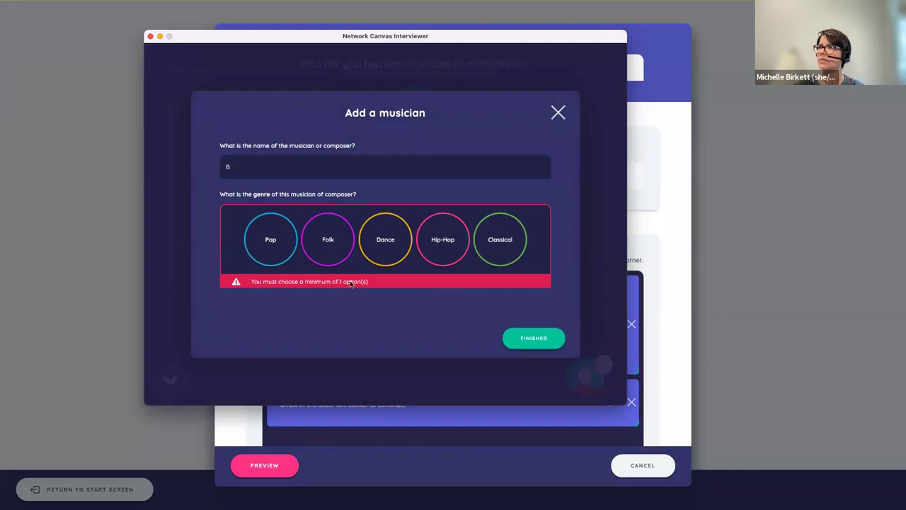
key("2")
left_click(532, 337)
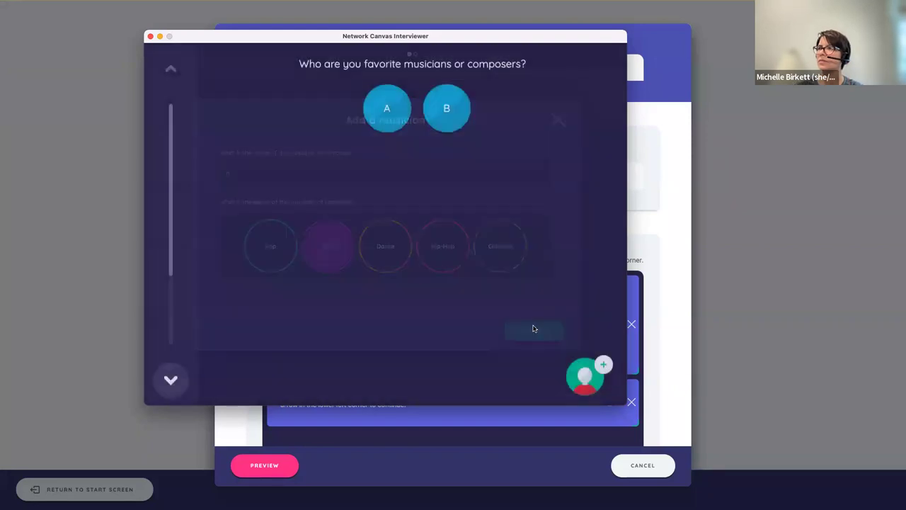
left_click(170, 379)
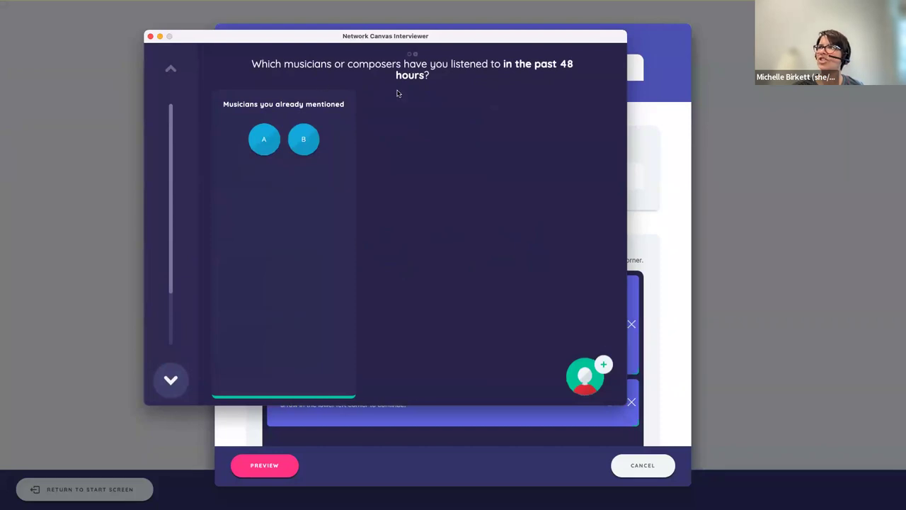
Step: Place musician A among those listened to in the past 48 hours, add musician C with the genre Folk, and continue
left_click_drag(263, 138, 487, 122)
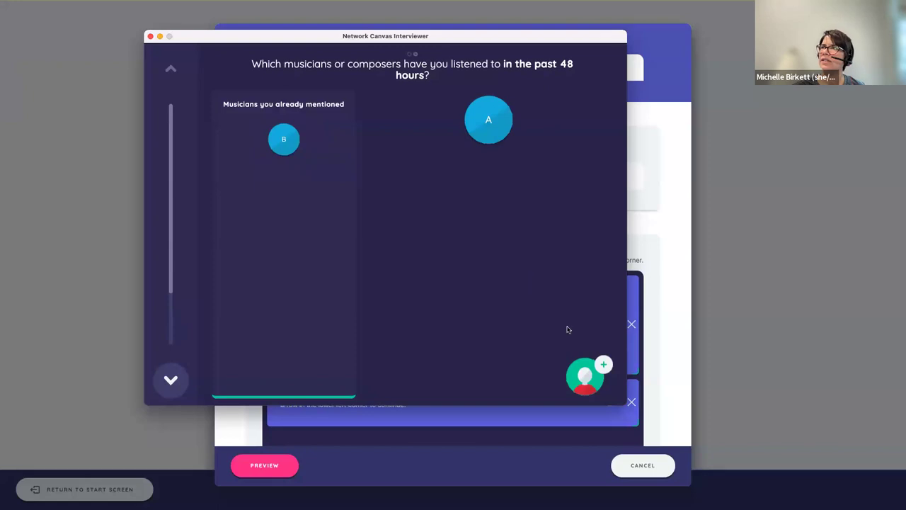
left_click(584, 376)
type("c")
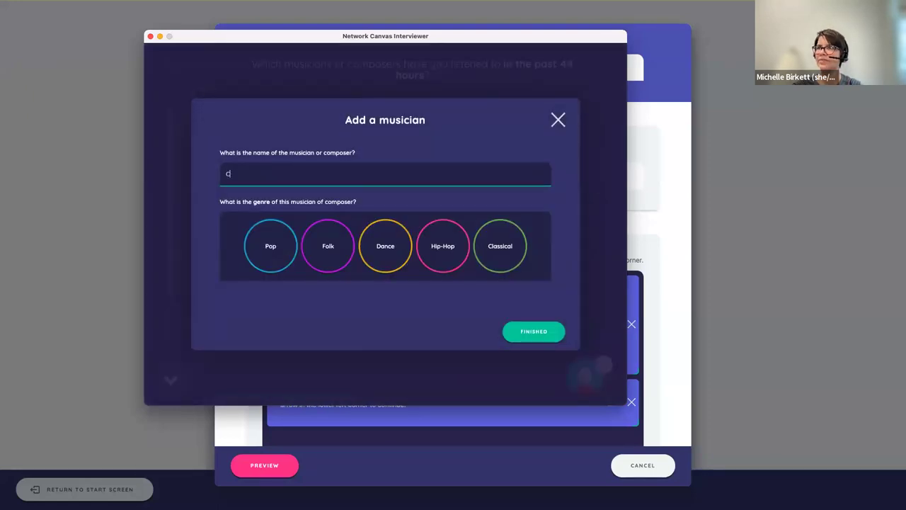
left_click(335, 259)
left_click(538, 334)
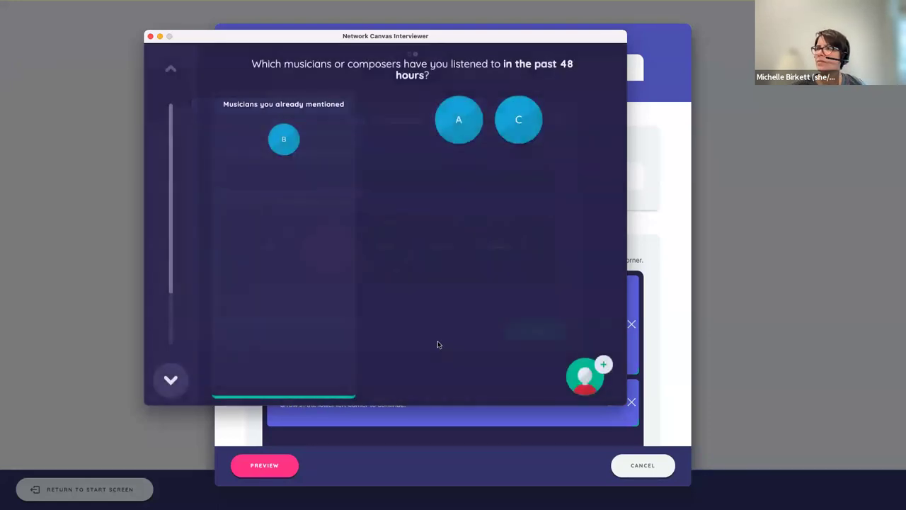
left_click(172, 377)
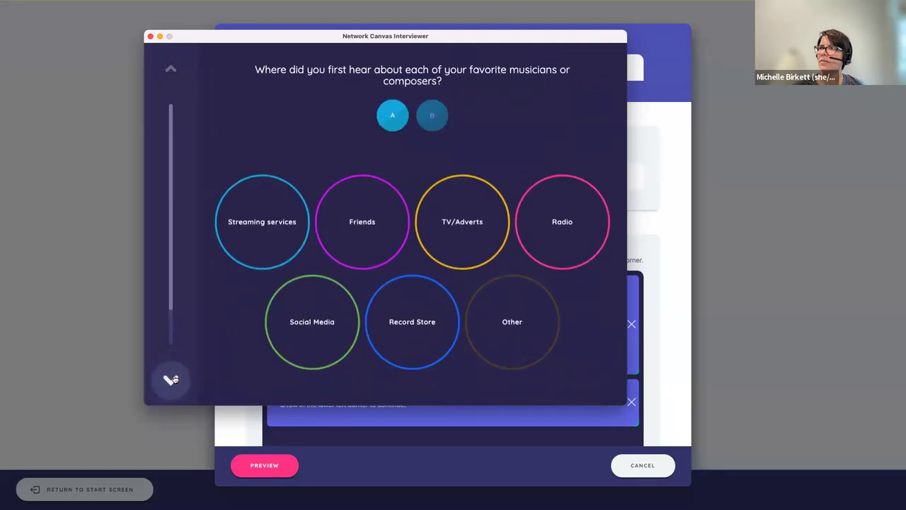
Step: Sort musician A into Streaming services and B into Friends, continue to the end, and close the interview preview and Information stage editor
left_click_drag(392, 97, 259, 234)
left_click_drag(432, 108, 362, 213)
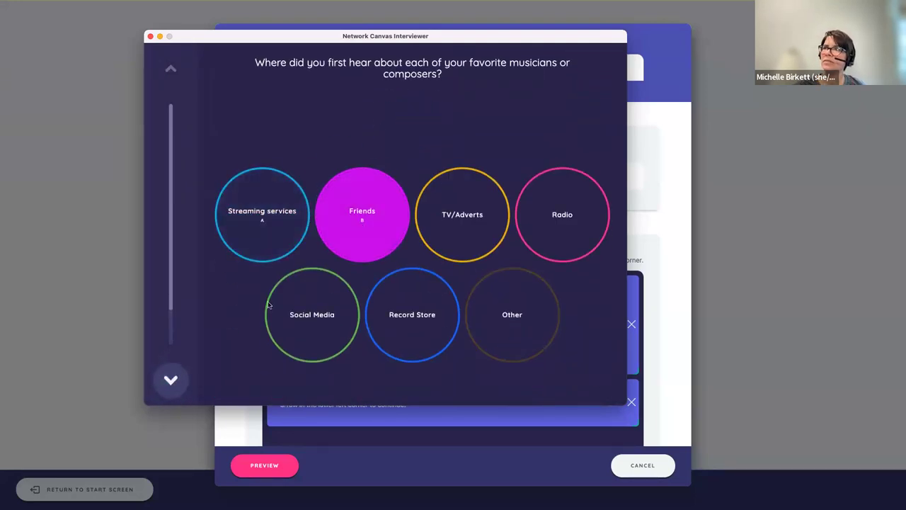
left_click(171, 380)
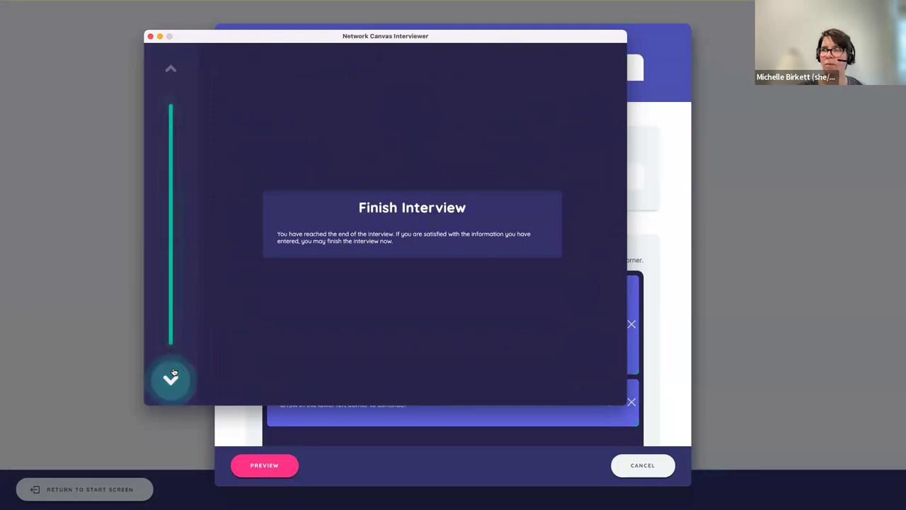
left_click(150, 36)
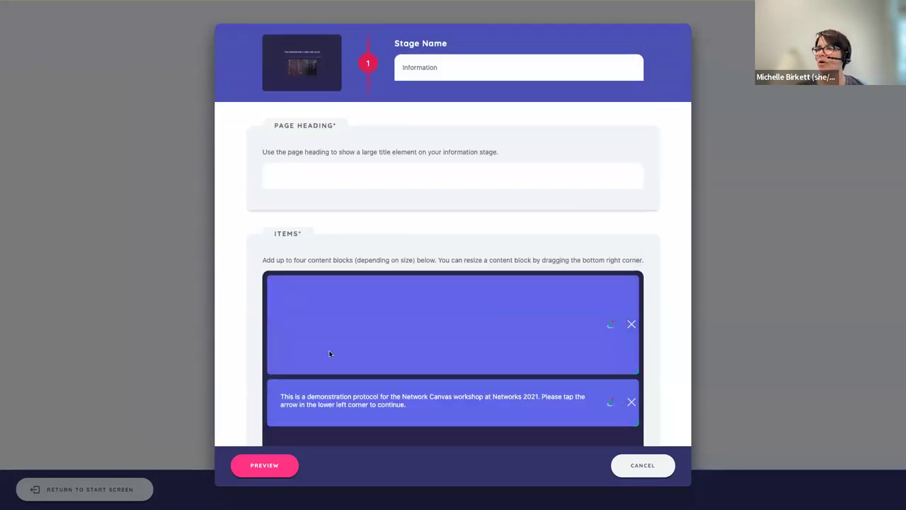
left_click(643, 465)
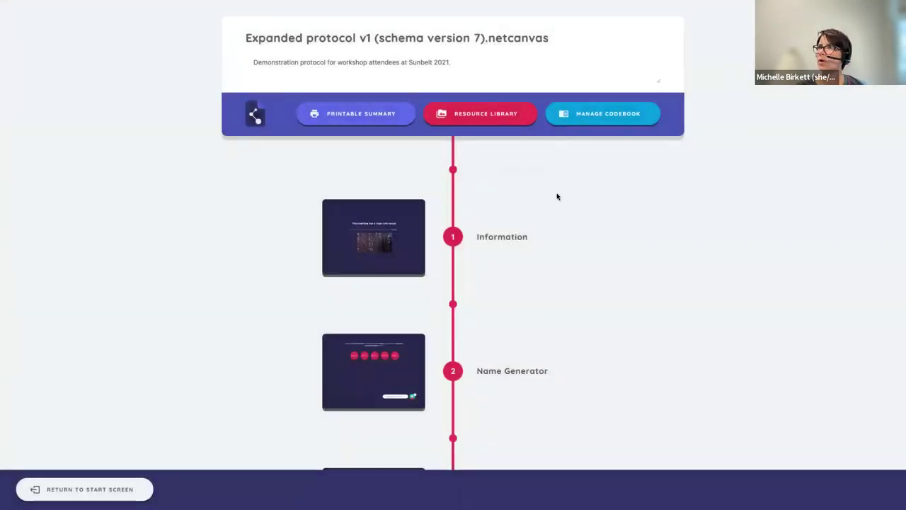
Step: Look over the protocol's stage timeline from Information down to Where heard of
mouse_move(557, 196)
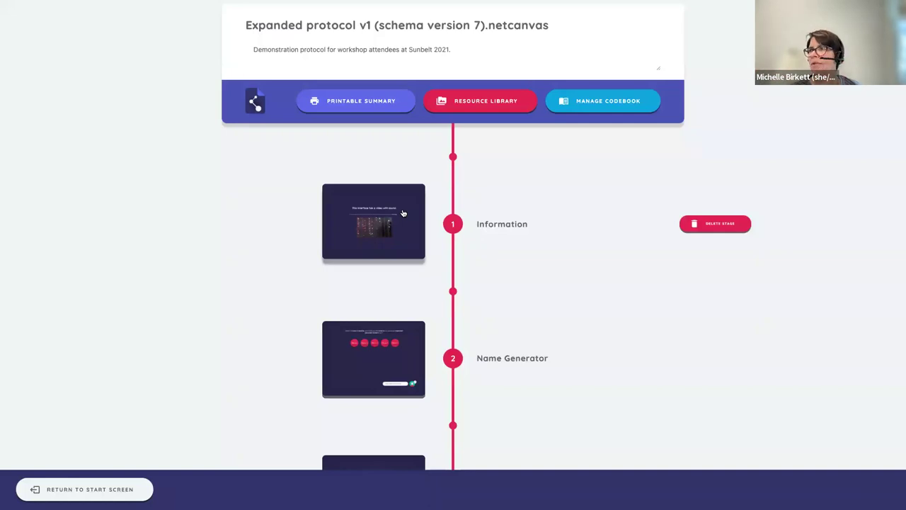
scroll(403, 213, "down", 5)
scroll(403, 213, "down", 8)
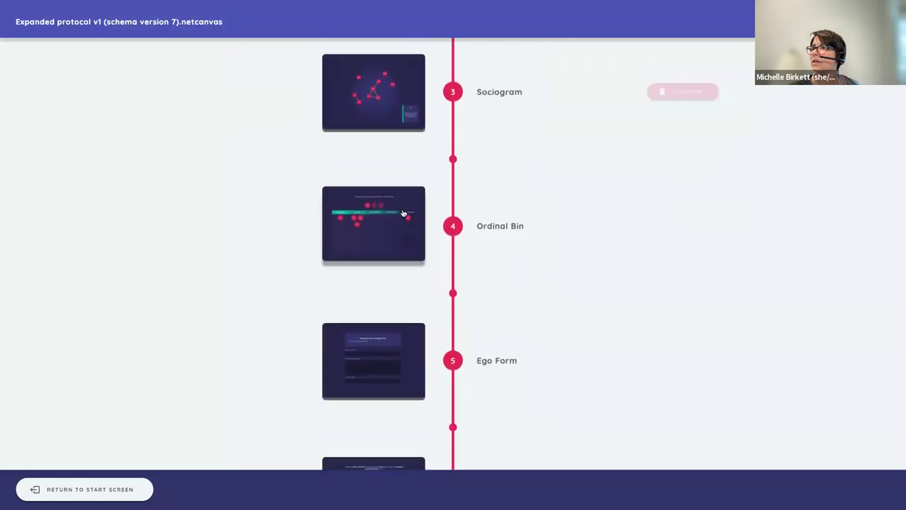
scroll(403, 213, "down", 9)
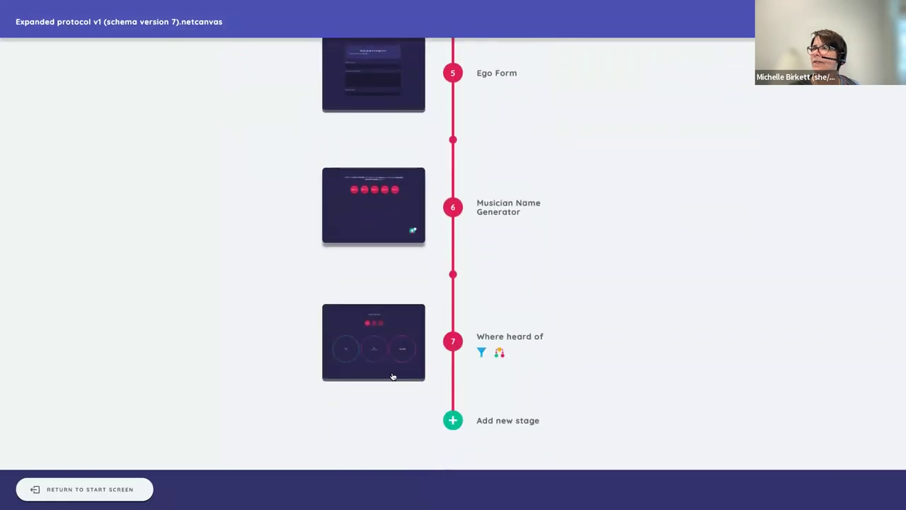
mouse_move(406, 359)
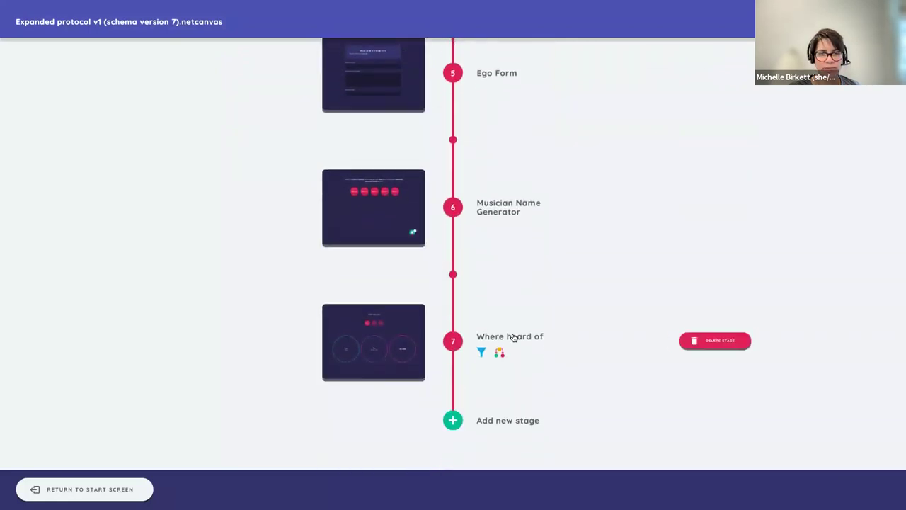
scroll(514, 338, "up", 20)
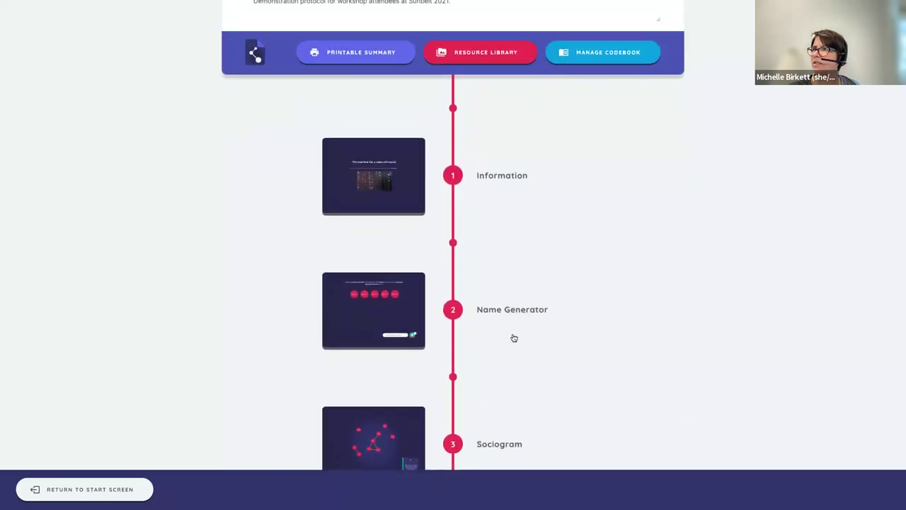
Step: Open the Information stage, examine its page heading and content items, and close it without making changes
mouse_move(464, 221)
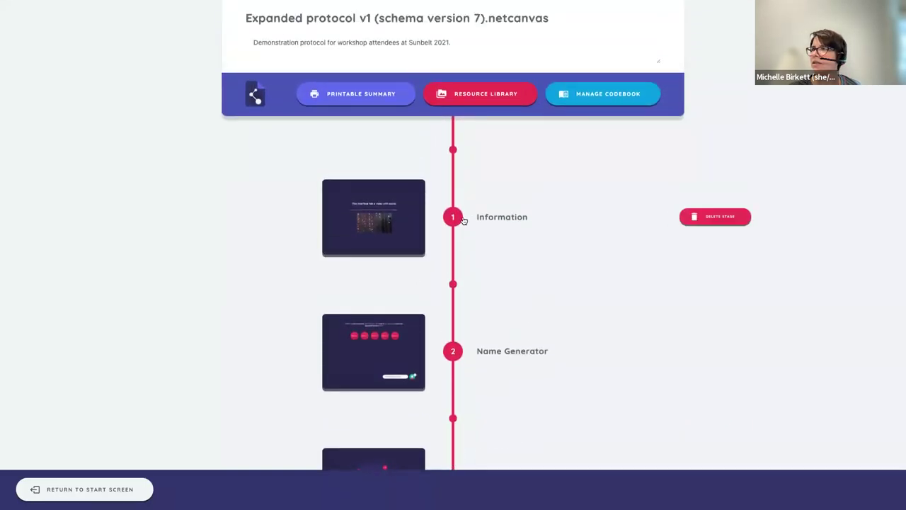
left_click(390, 219)
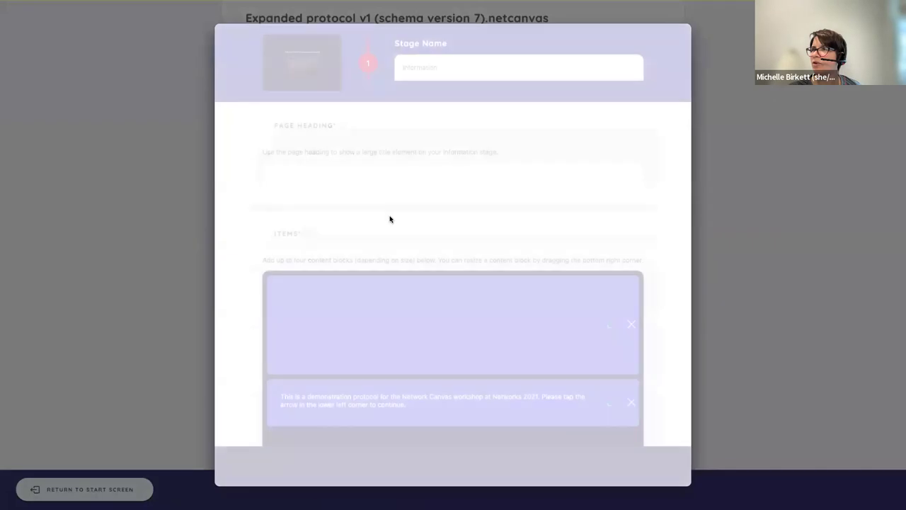
scroll(389, 219, "down", 5)
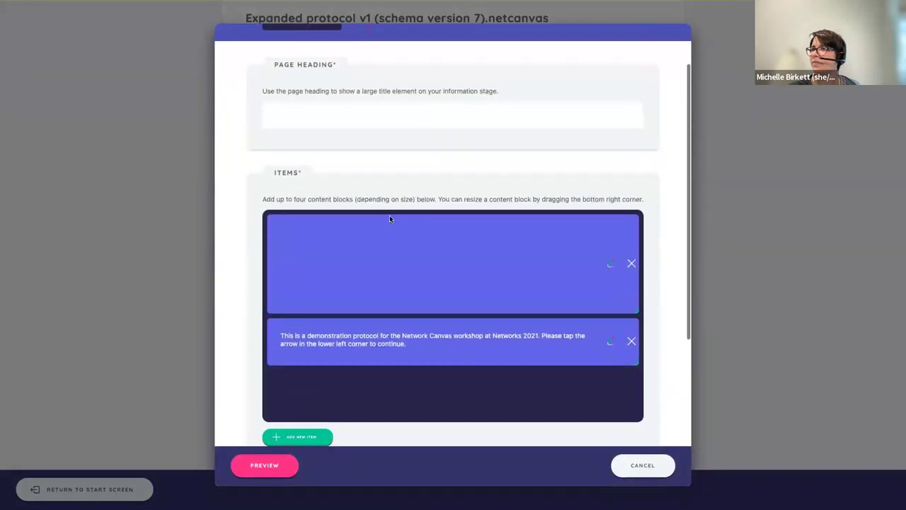
left_click(617, 465)
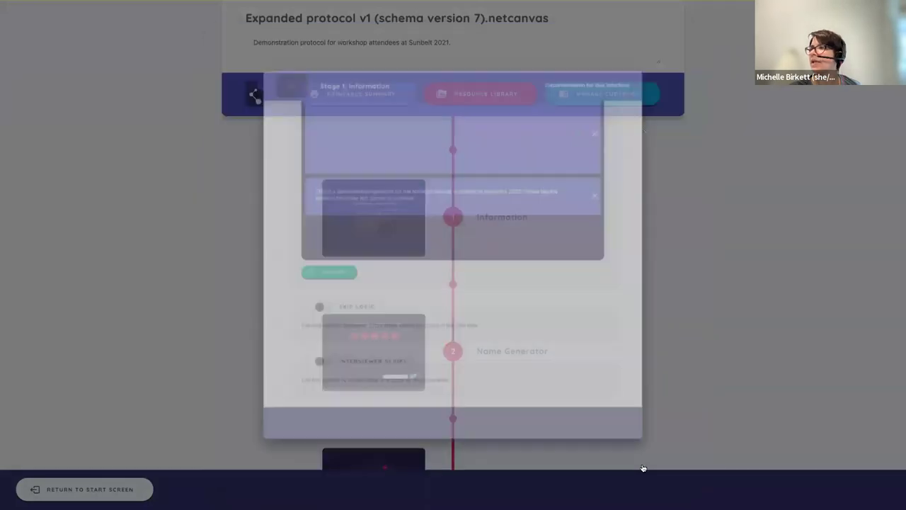
Step: Open the Name Generator stage, examine its node type, quick add variable, prompt and optional settings, and close it unchanged
scroll(610, 347, "down", 3)
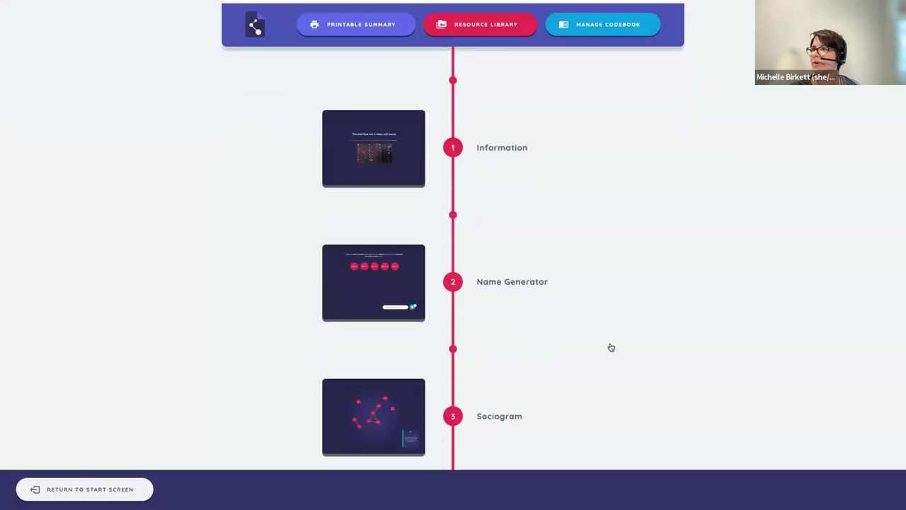
left_click(478, 248)
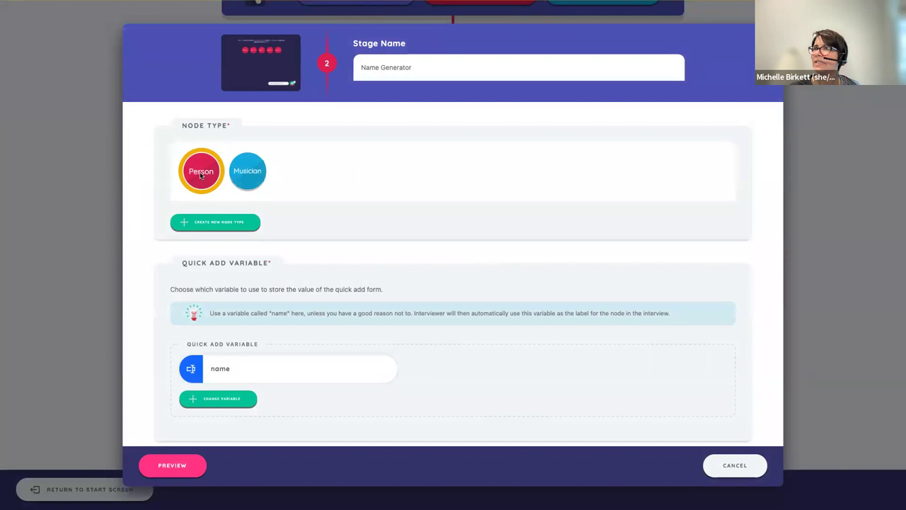
scroll(338, 184, "down", 5)
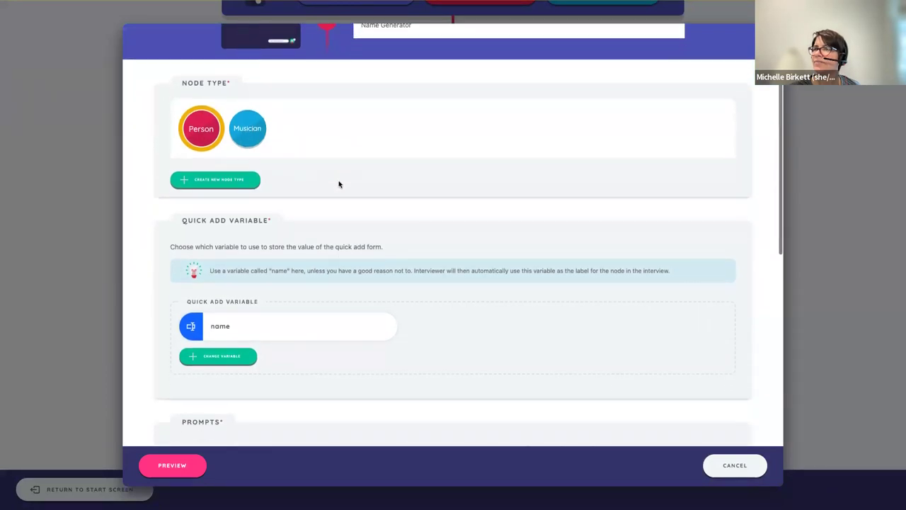
scroll(338, 184, "down", 1)
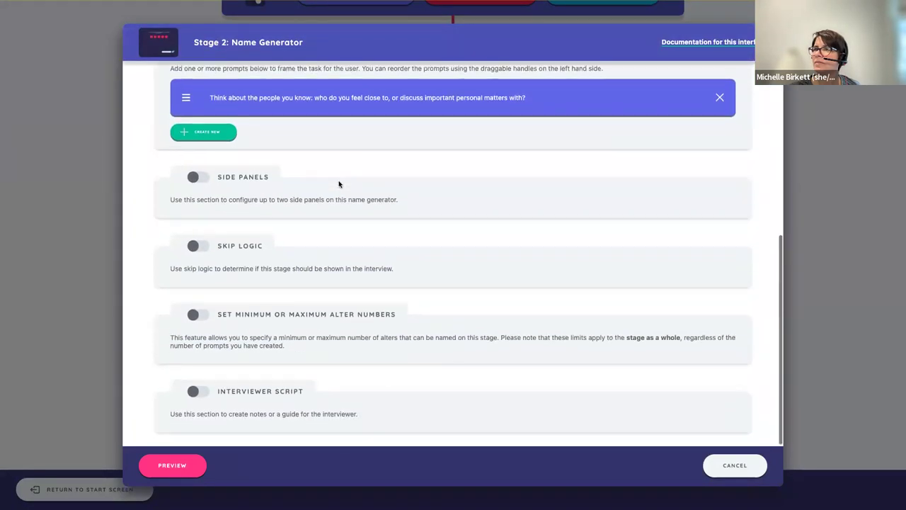
left_click(729, 473)
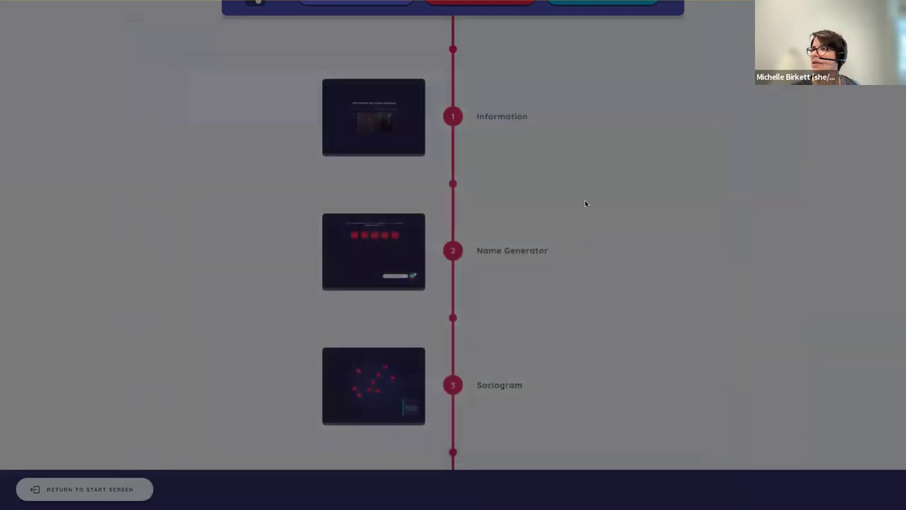
Step: Look through the remaining timeline stages from Sociogram to Where heard of, and return to the protocol's header
scroll(585, 201, "down", 3)
scroll(585, 204, "down", 4)
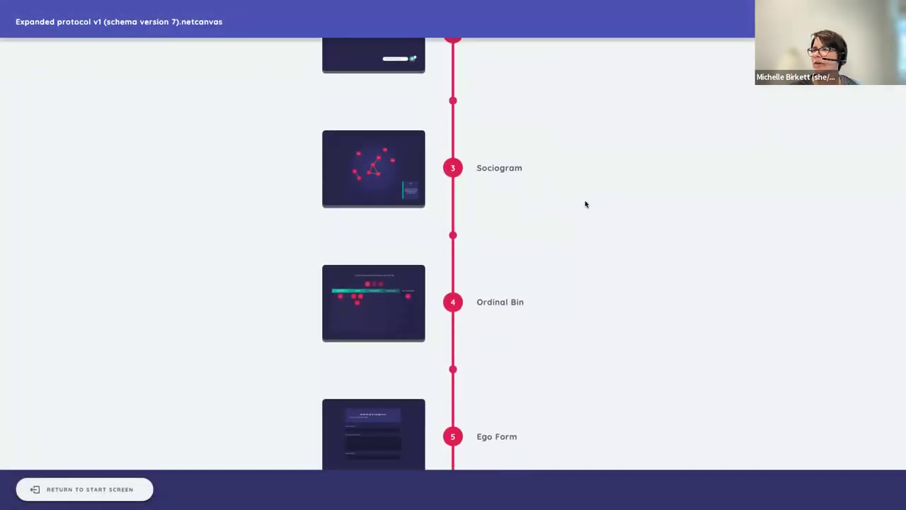
scroll(586, 204, "down", 2)
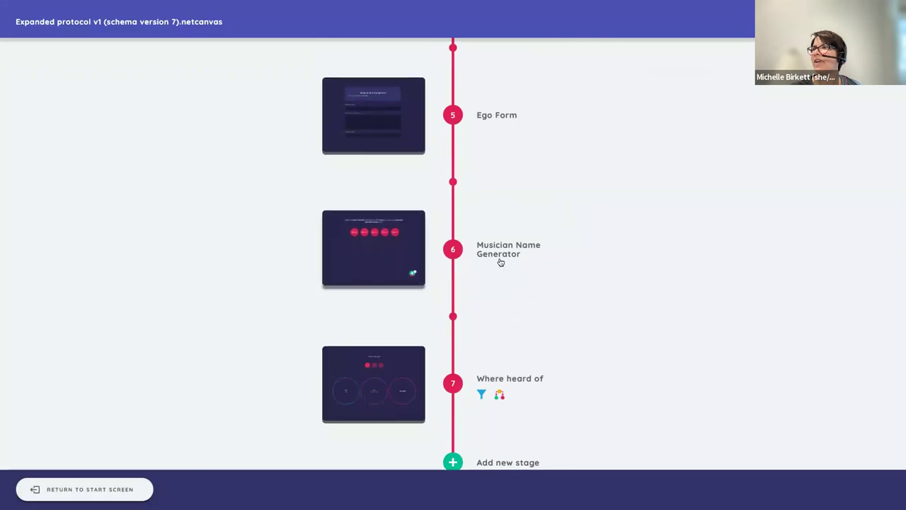
scroll(437, 300, "down", 1)
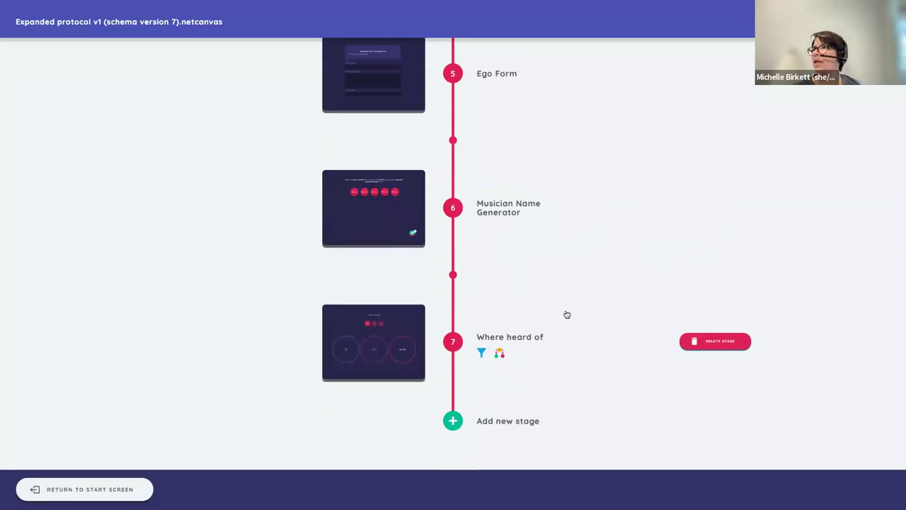
scroll(566, 315, "up", 10)
scroll(567, 314, "up", 1)
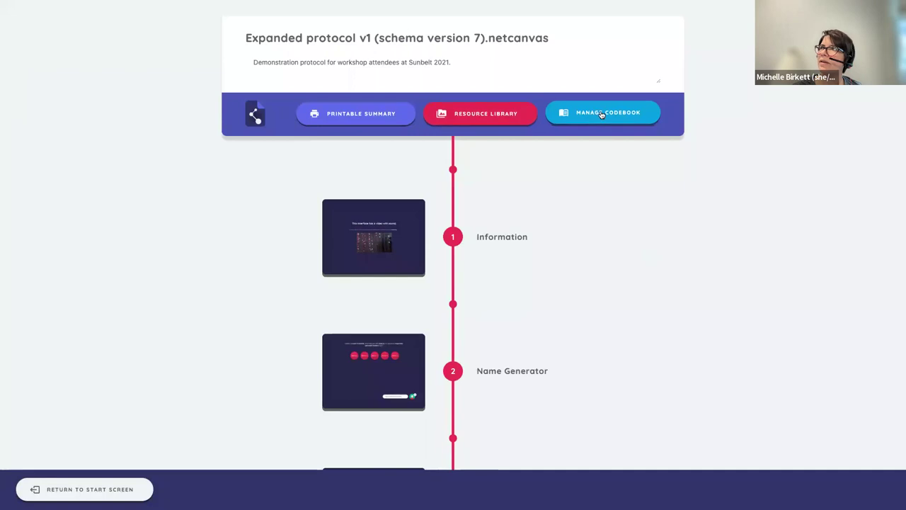
Step: Open the protocol's printable summary and look over its cover page and table of contents
left_click(360, 121)
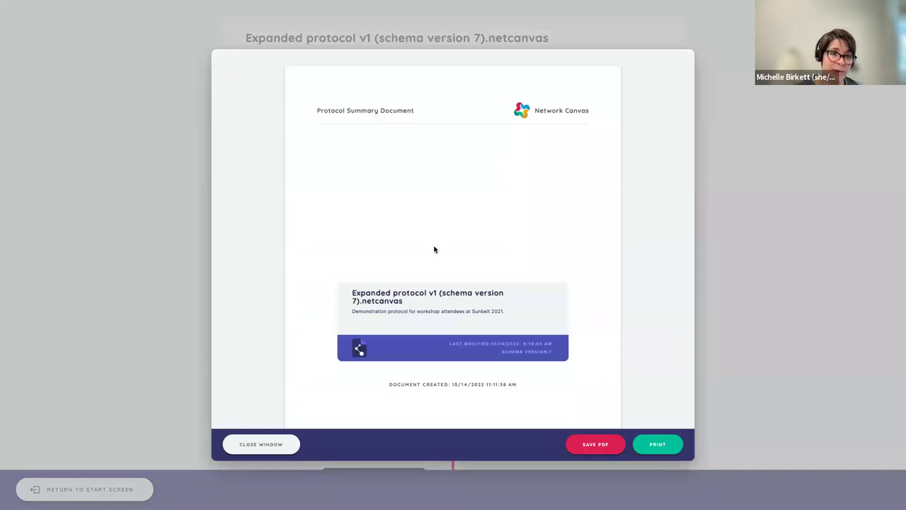
scroll(435, 250, "down", 1)
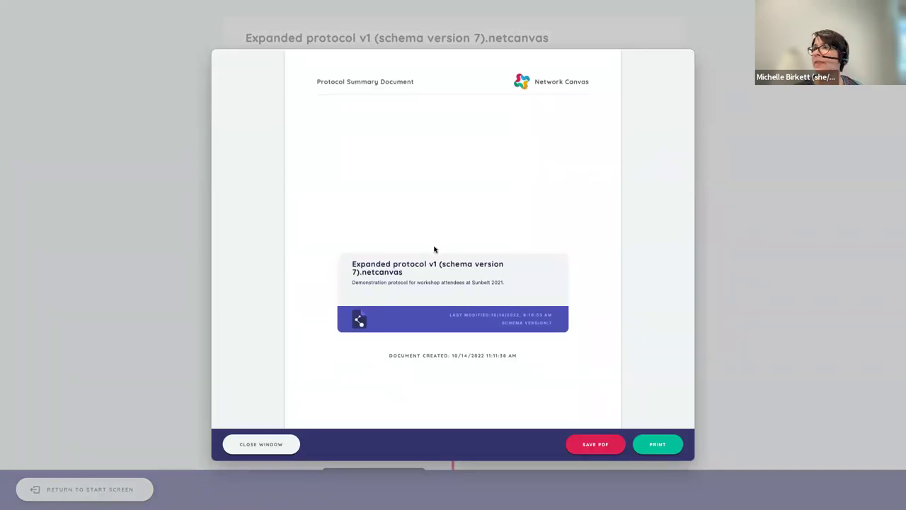
scroll(435, 250, "down", 1)
scroll(435, 249, "up", 2)
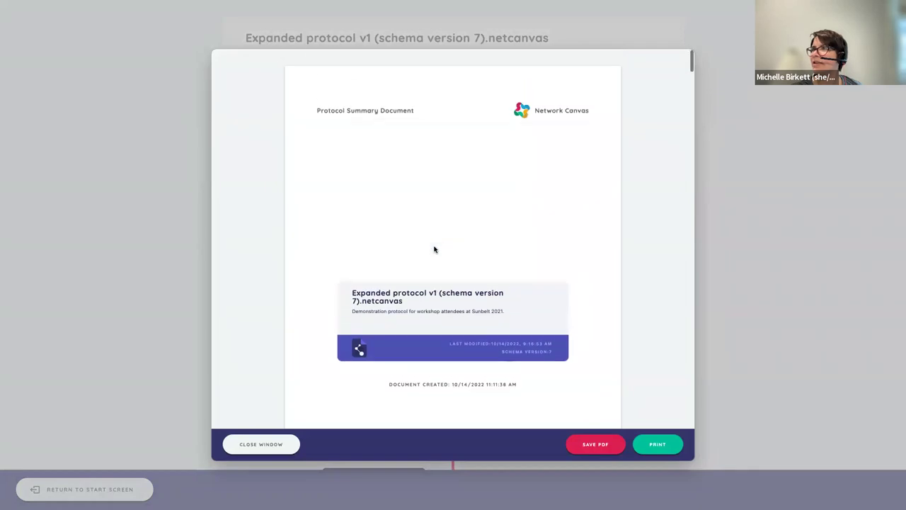
scroll(434, 249, "down", 1)
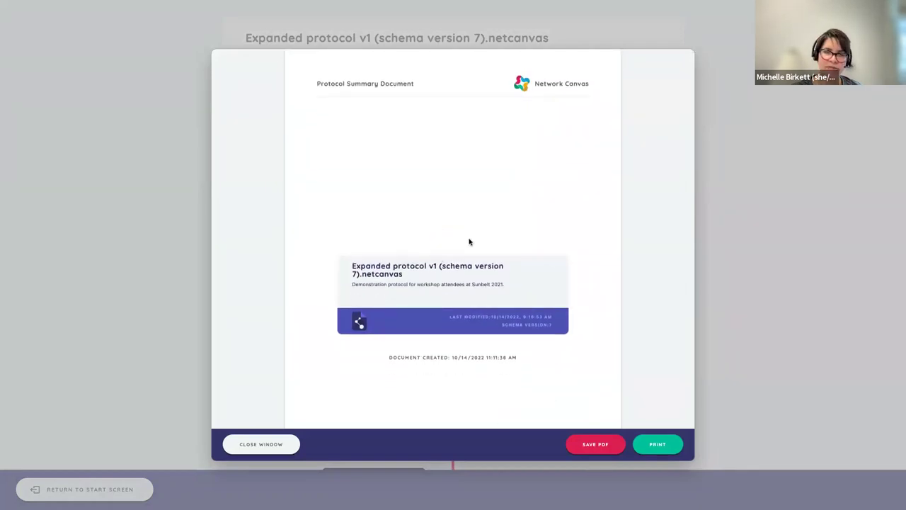
scroll(469, 241, "down", 1)
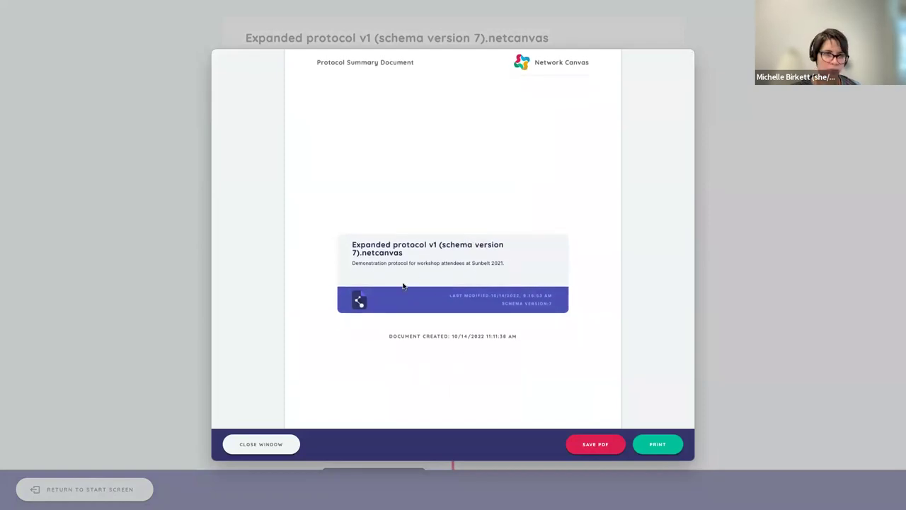
scroll(478, 337, "down", 8)
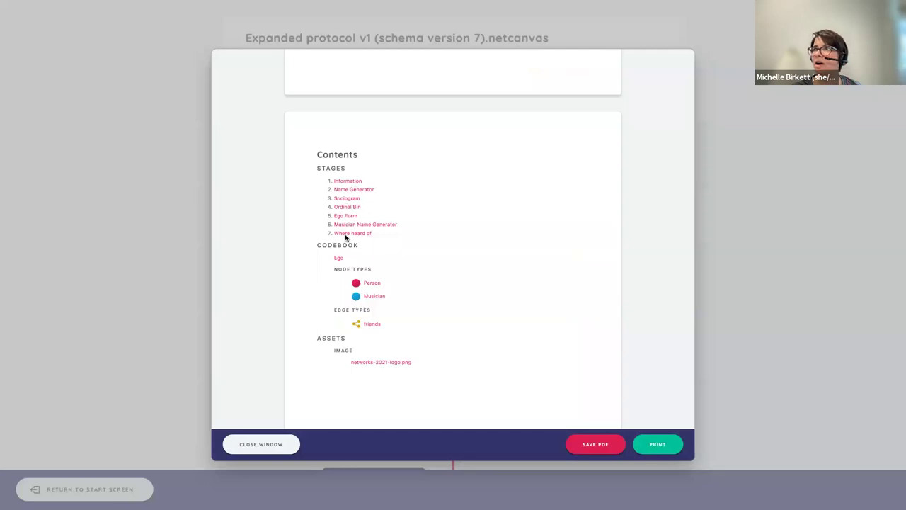
Step: Jump from the summary's contents to the Information section, and return to the contents to examine the codebook and assets entries
left_click(342, 183)
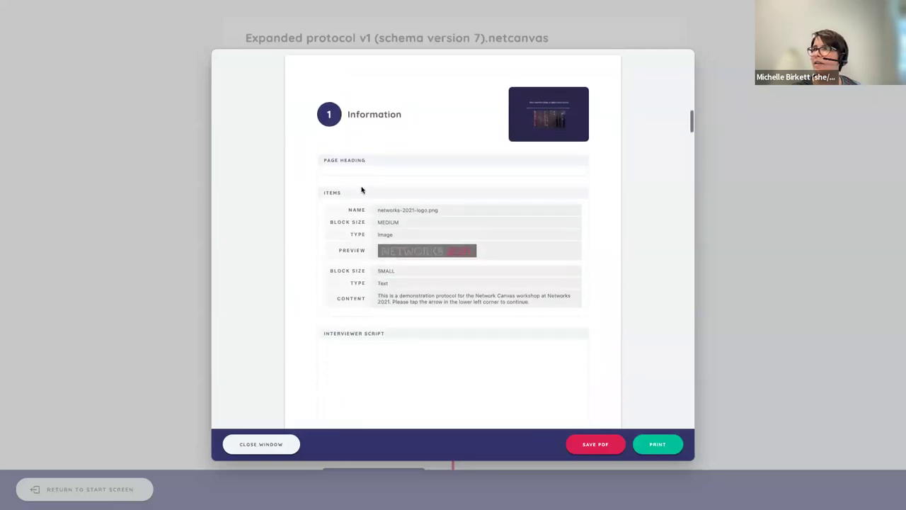
scroll(384, 292, "up", 5)
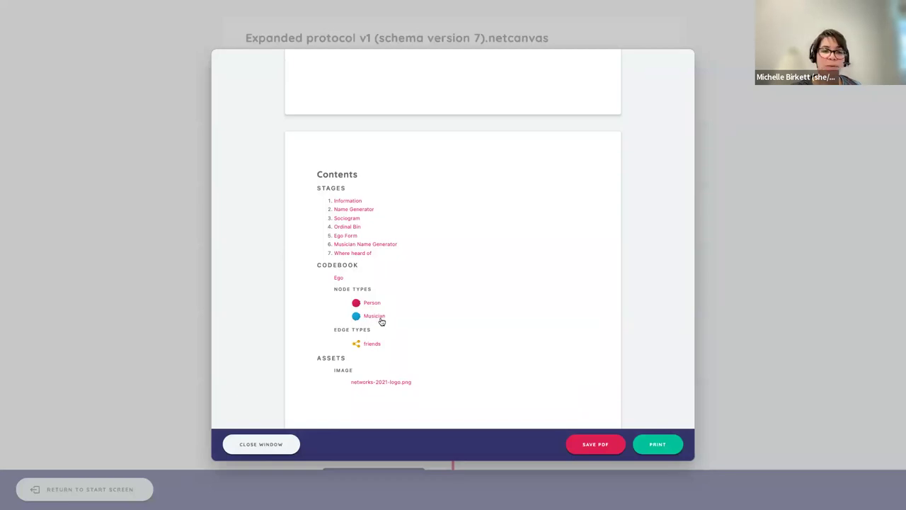
scroll(371, 319, "down", 1)
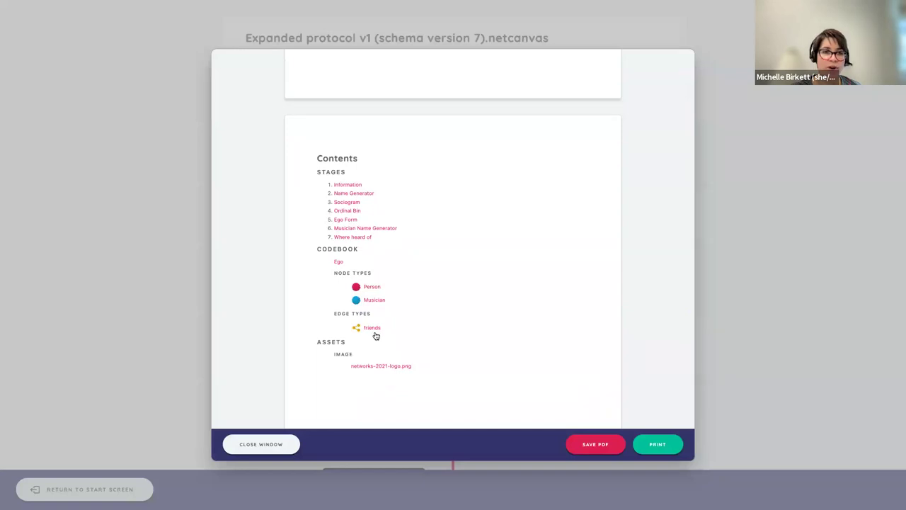
scroll(375, 335, "down", 2)
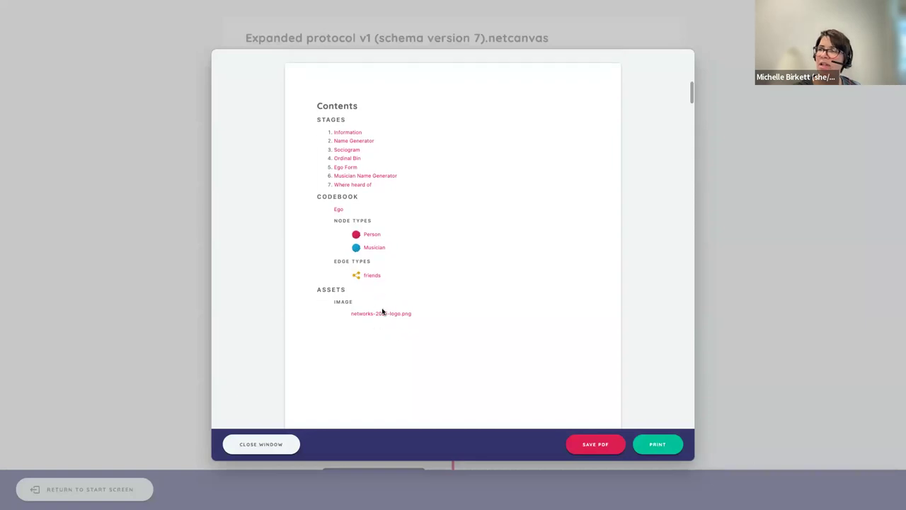
Step: Read the Information stage's page in the printable summary, including its items and interviewer script section
scroll(376, 317, "down", 6)
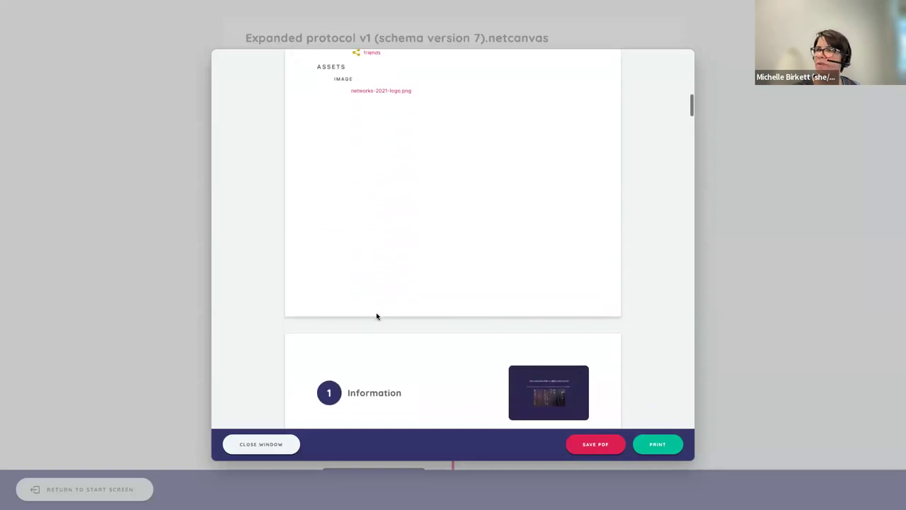
scroll(377, 221, "down", 1)
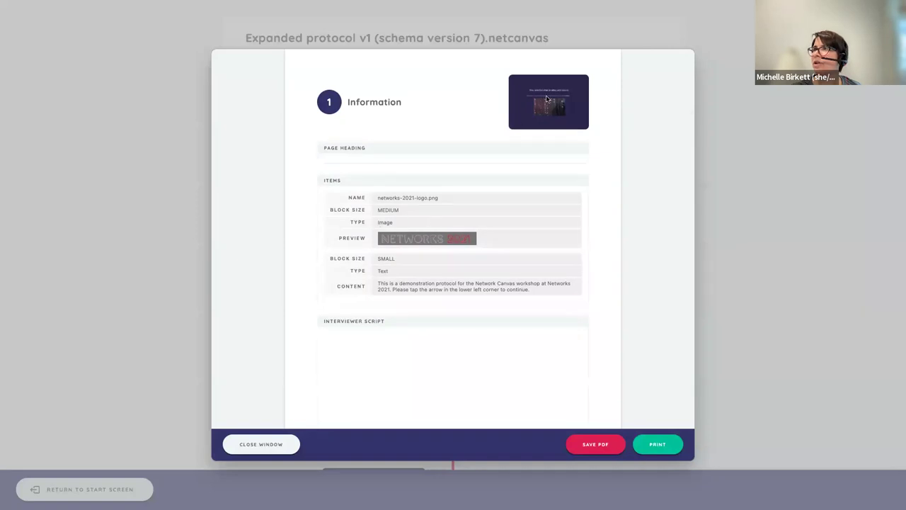
scroll(391, 206, "down", 1)
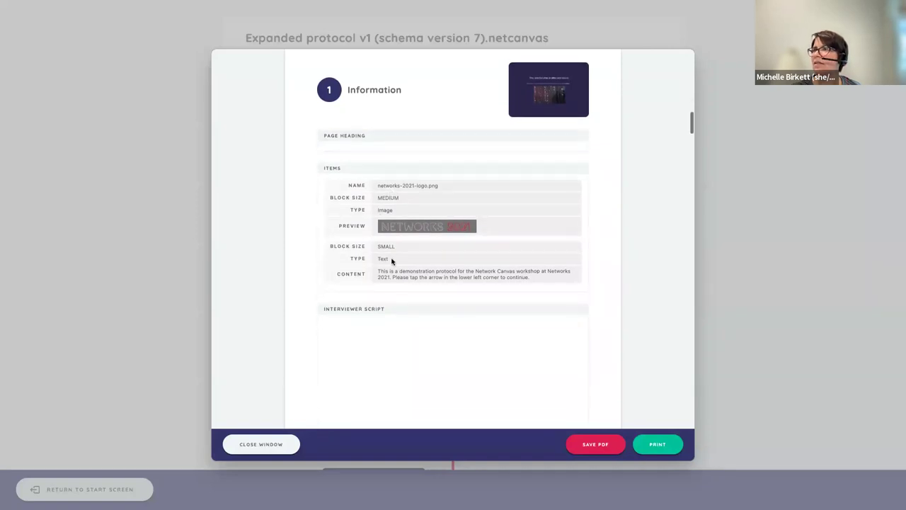
Step: Read the summary's Information and Name Generator pages, covering the interviewer script, subject, variables, quick add and prompts sections
scroll(424, 246, "down", 2)
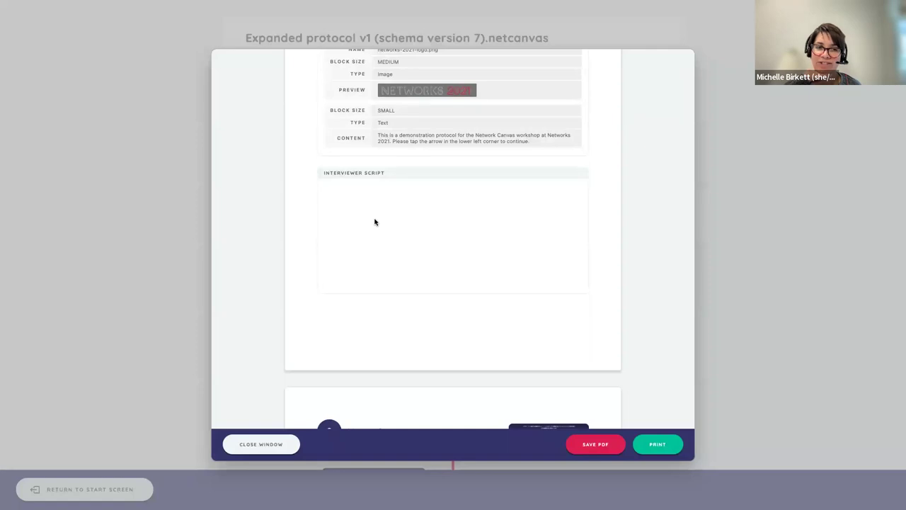
scroll(374, 222, "down", 5)
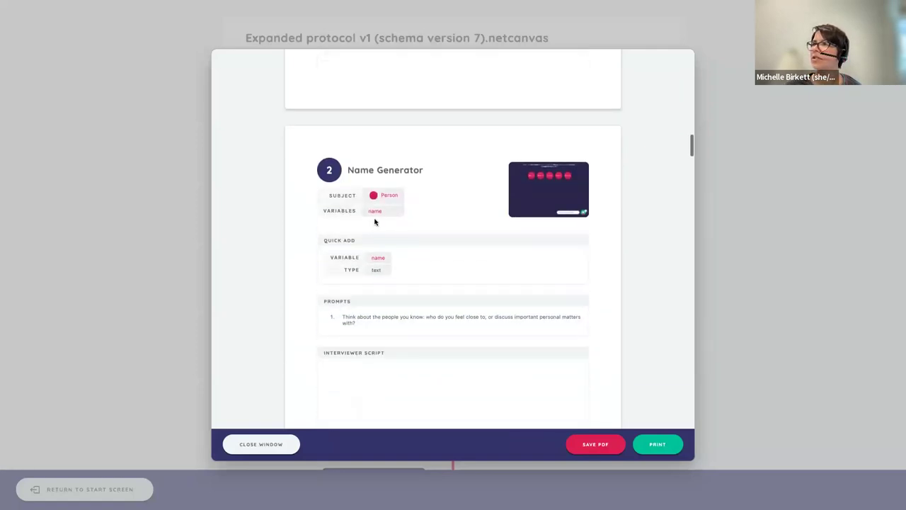
scroll(408, 153, "up", 5)
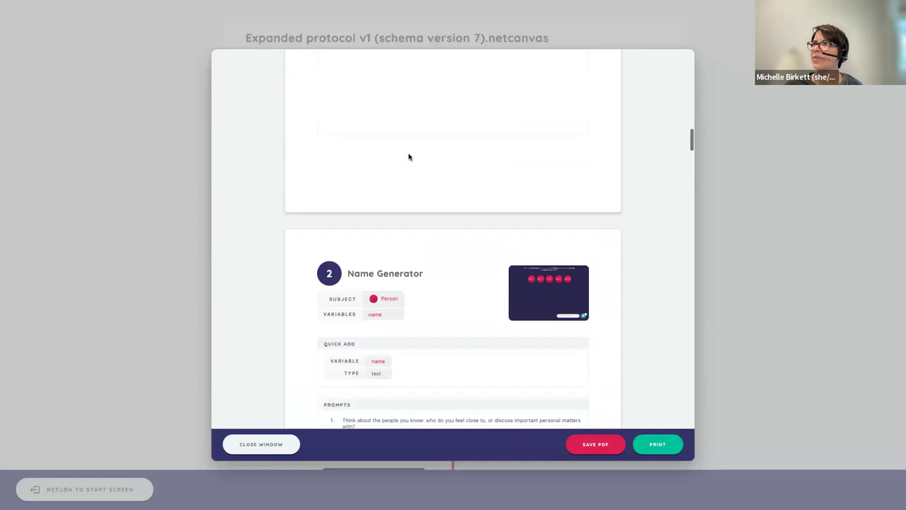
scroll(408, 156, "up", 1)
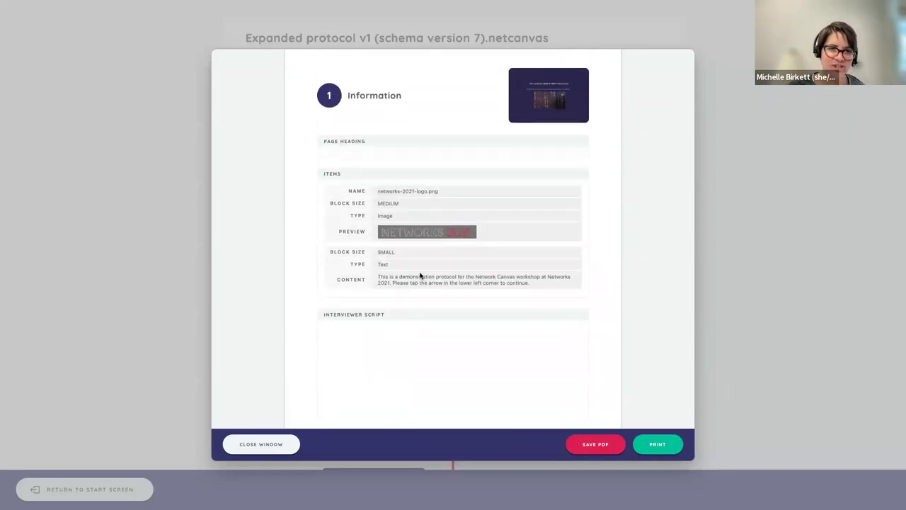
scroll(377, 306, "down", 6)
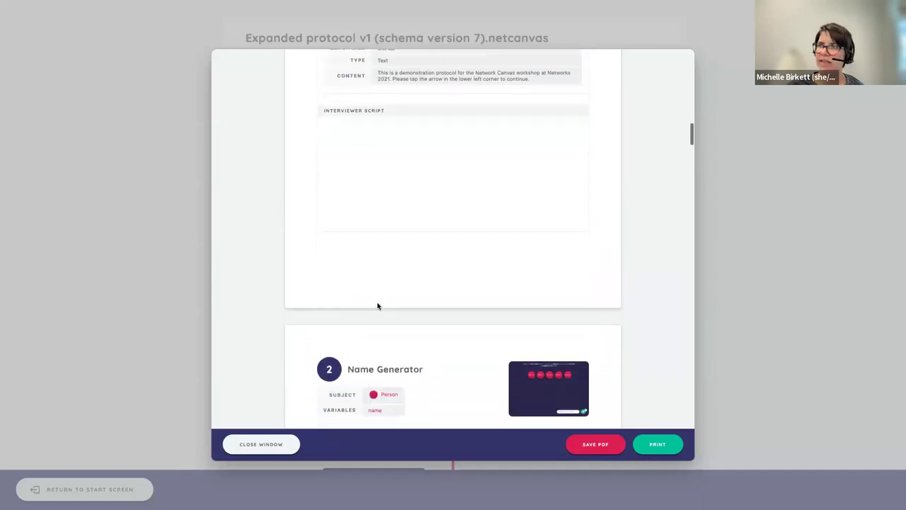
scroll(377, 306, "down", 2)
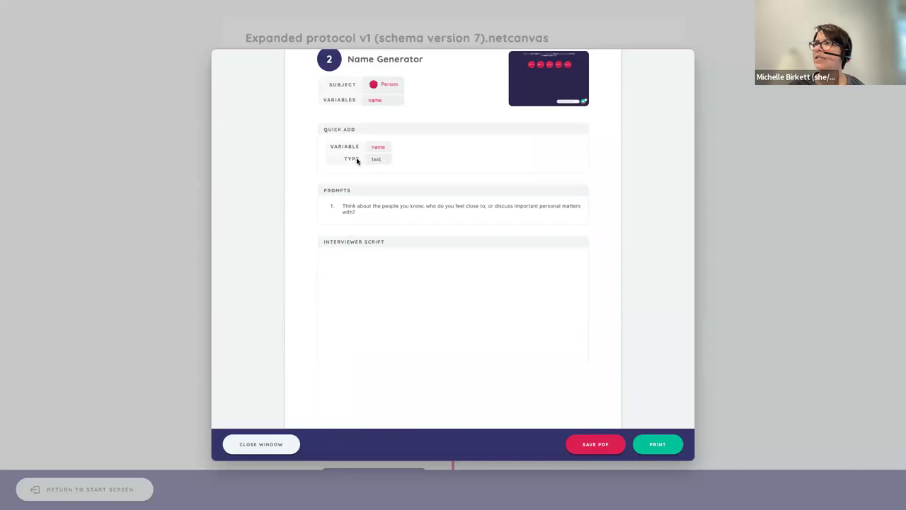
scroll(381, 163, "down", 5)
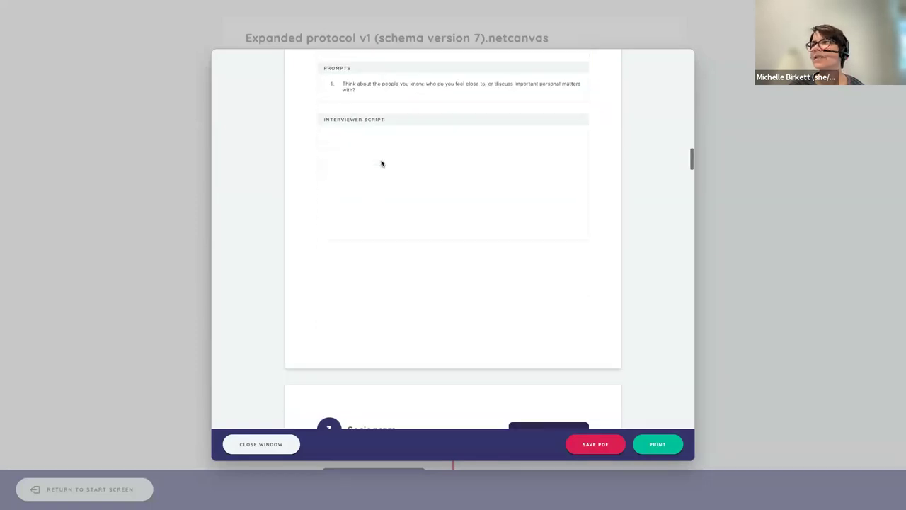
Step: Examine the Sociogram page of the summary, including its subject, variables and the settings listed under each prompt
scroll(381, 163, "down", 4)
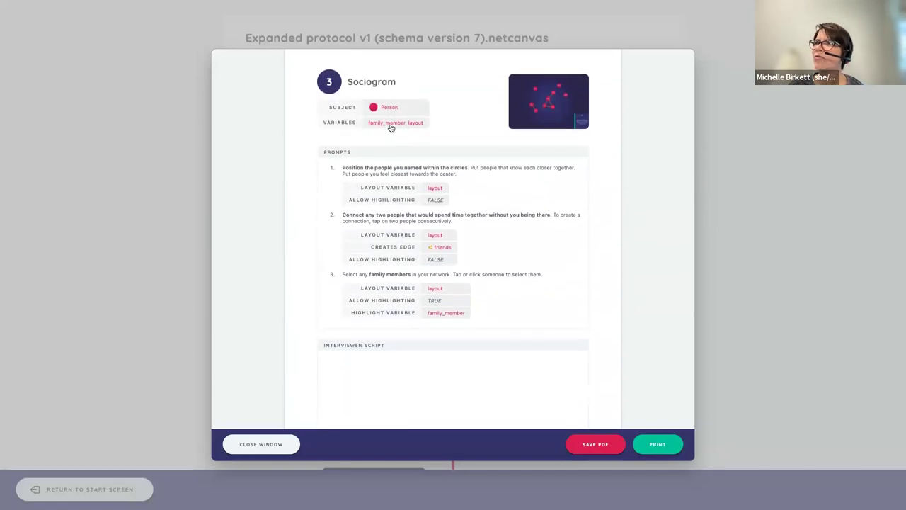
scroll(410, 128, "down", 10)
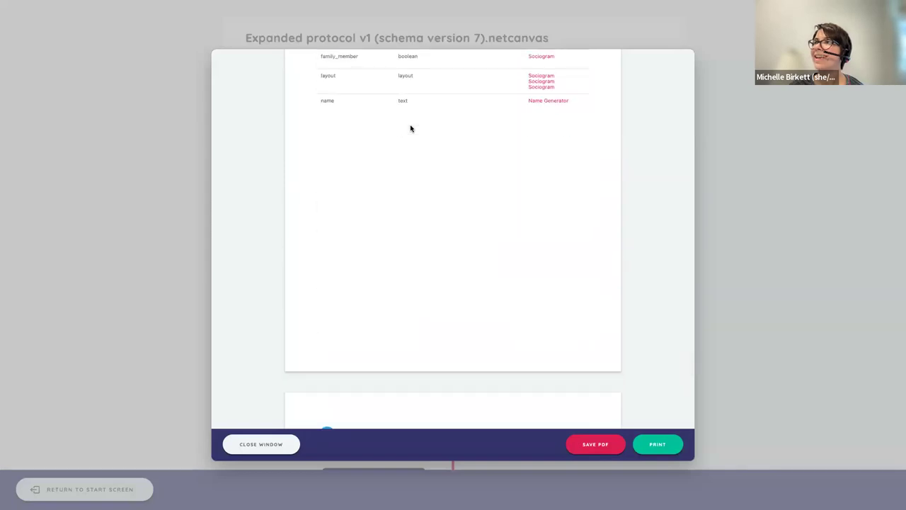
scroll(411, 128, "up", 15)
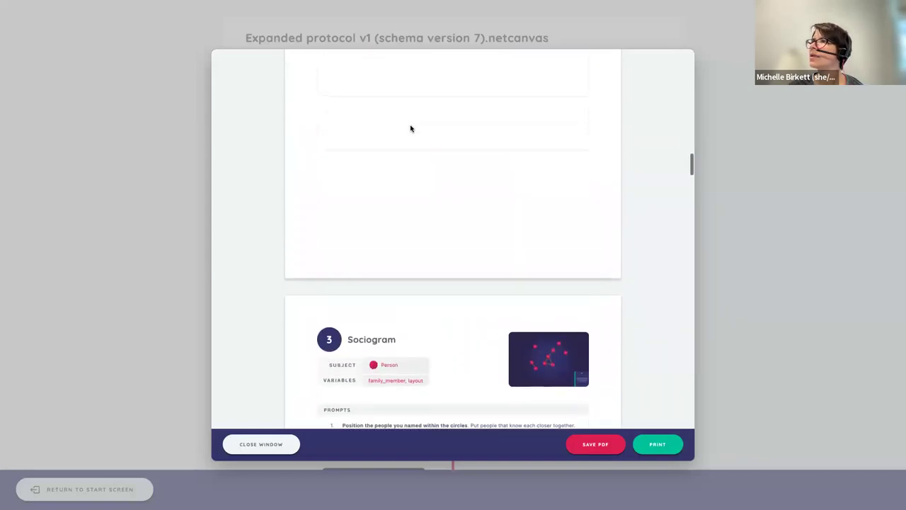
scroll(411, 129, "down", 5)
scroll(410, 128, "up", 1)
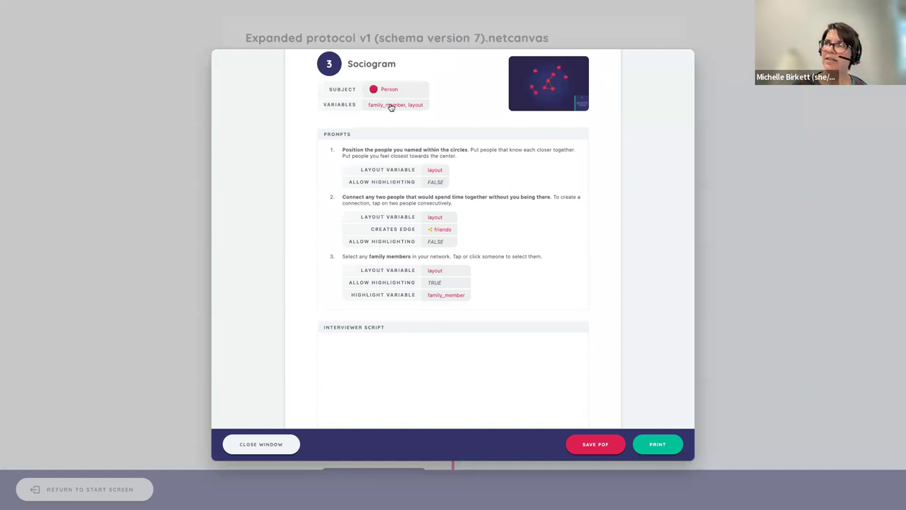
Step: Look over the summary's codebook tables for Ego and Person, checking each variable's type and the stages that use it
scroll(390, 106, "down", 15)
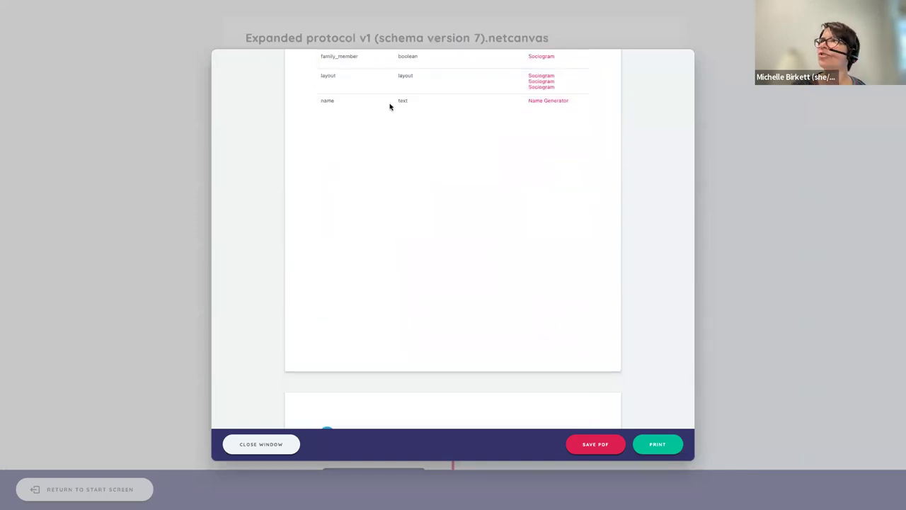
scroll(390, 107, "up", 3)
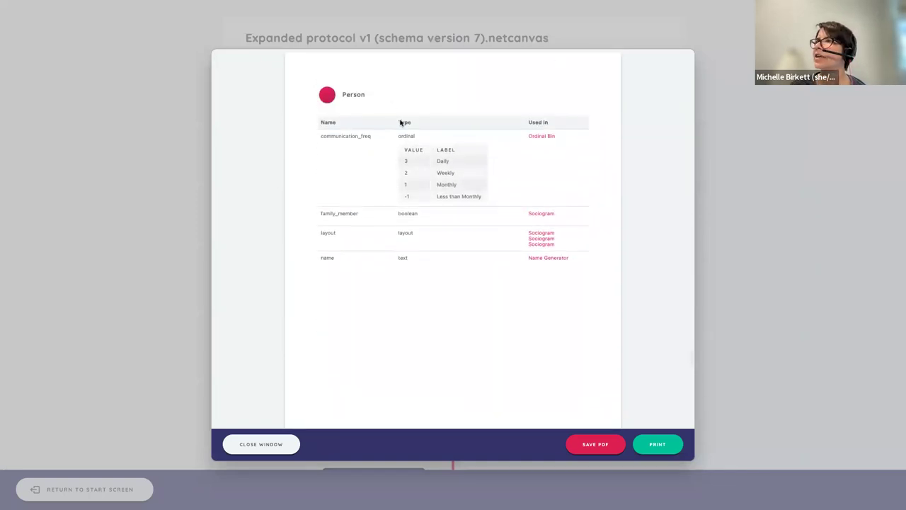
scroll(401, 173, "up", 1)
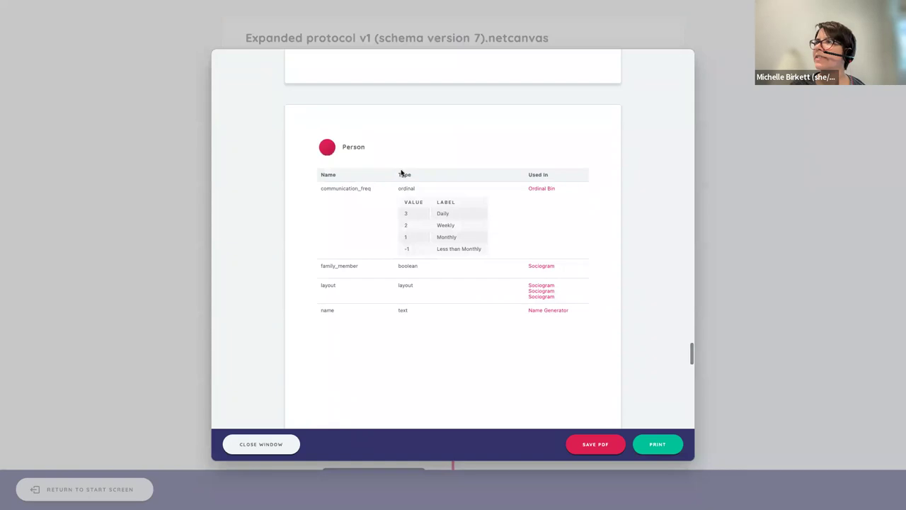
scroll(401, 173, "up", 8)
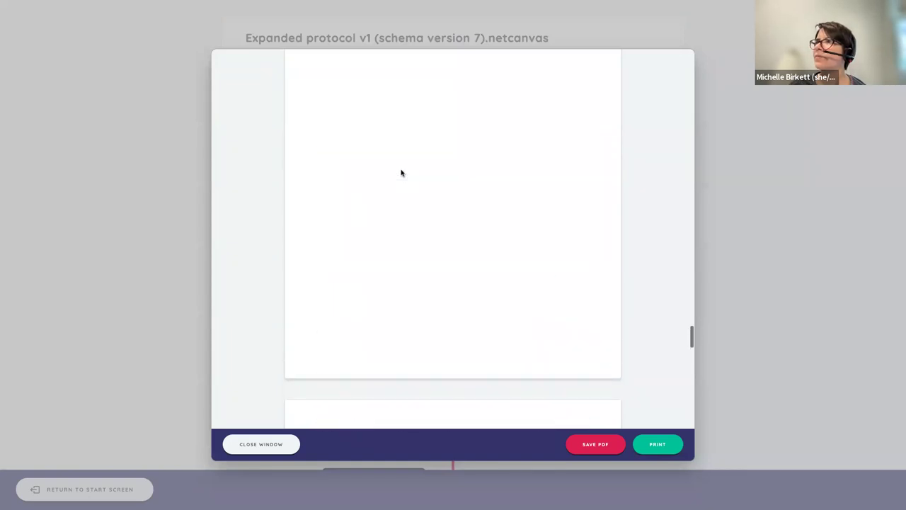
scroll(400, 173, "up", 10)
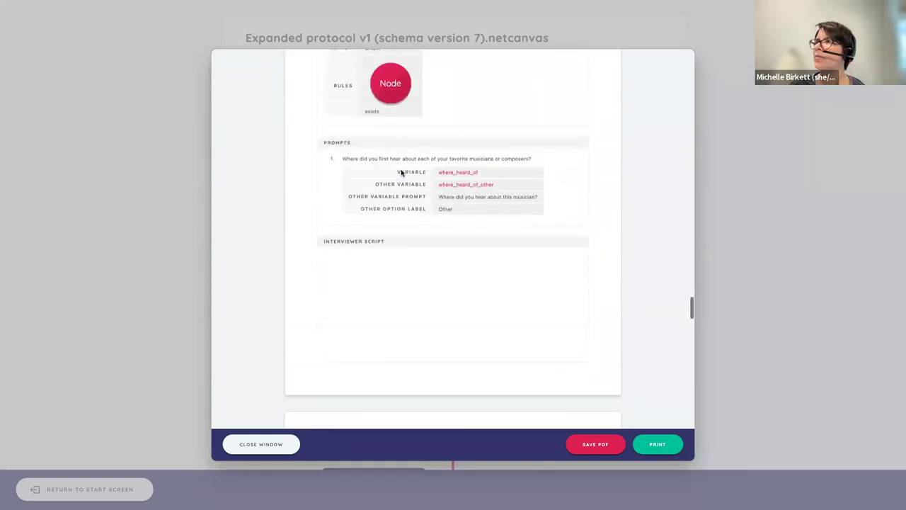
scroll(401, 173, "down", 10)
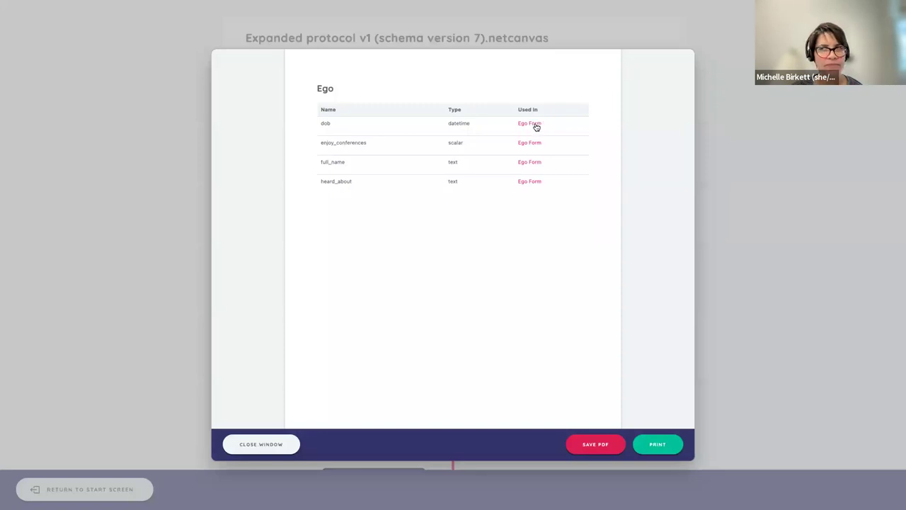
scroll(435, 188, "down", 10)
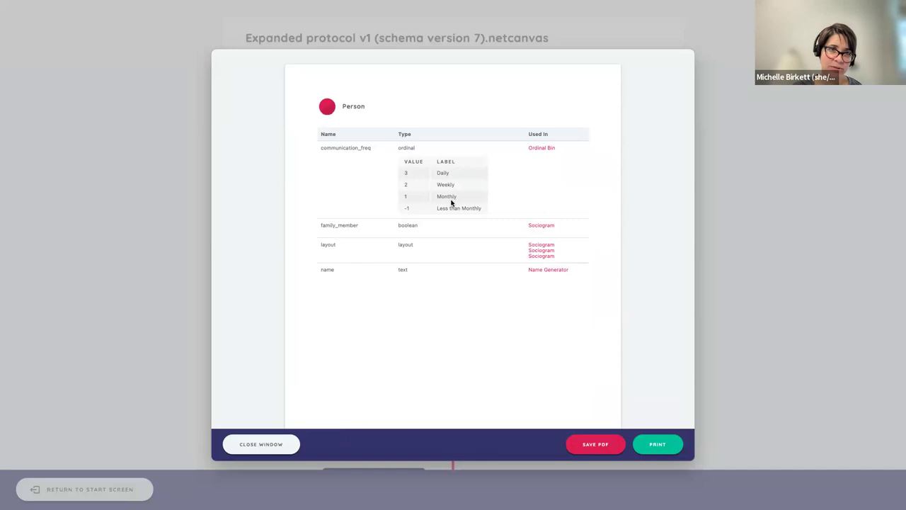
Step: Examine the Musician variable table in the summary, including the value and label lists of its categorical variables
scroll(525, 192, "down", 10)
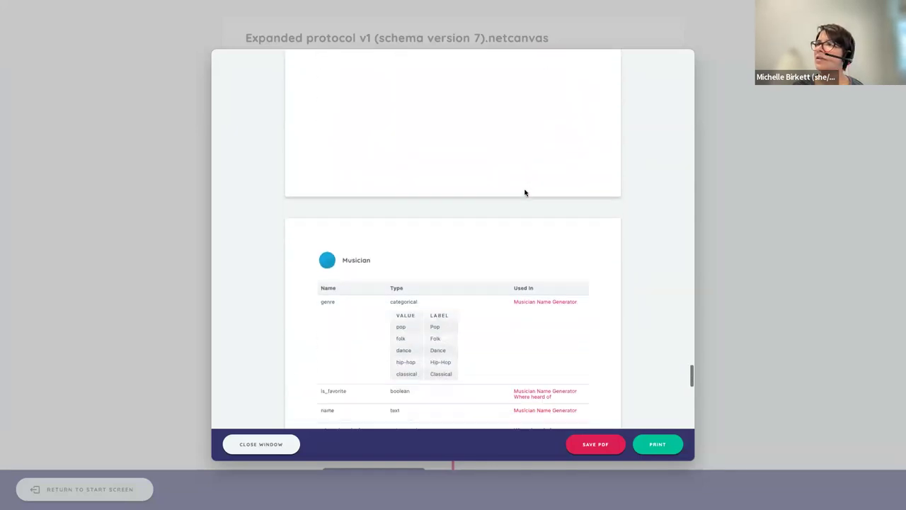
scroll(525, 192, "up", 1)
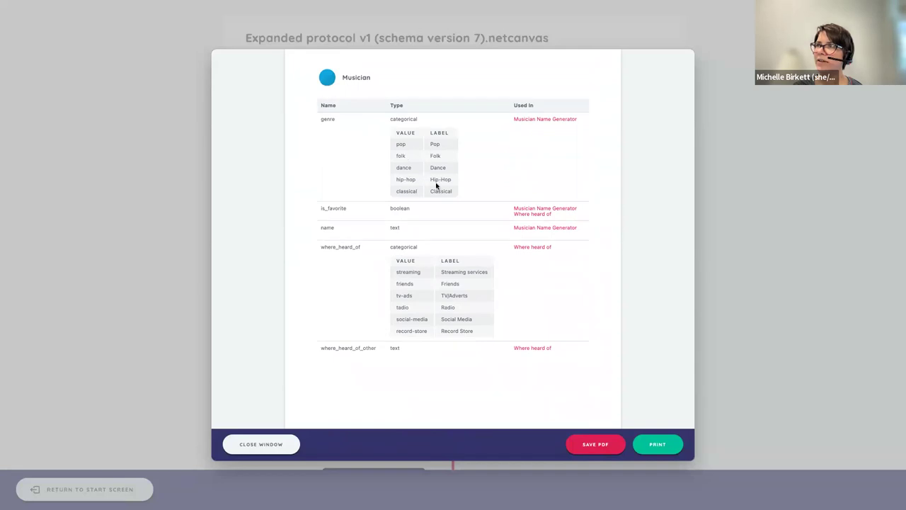
scroll(437, 182, "down", 1)
scroll(434, 310, "down", 2)
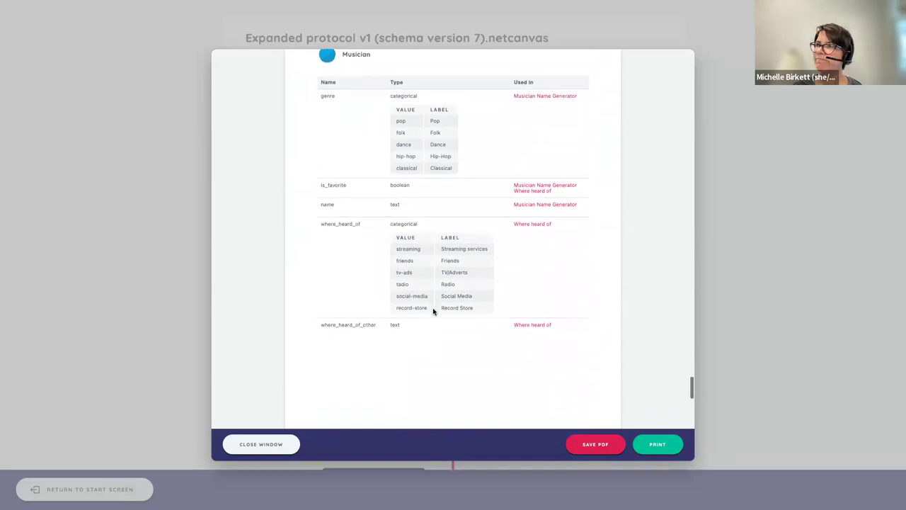
Step: View the summary's friends edge and Resource Library pages, return to the cover page and close the summary
scroll(435, 312, "down", 8)
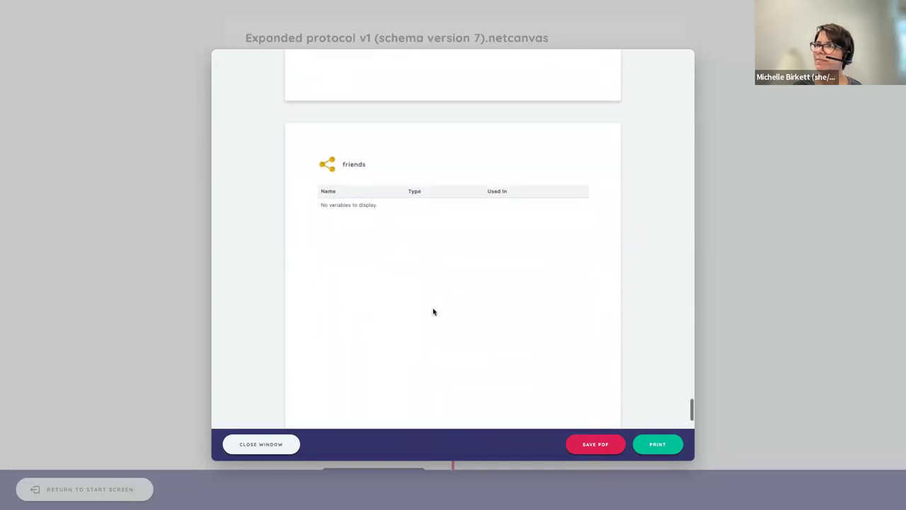
scroll(393, 177, "down", 2)
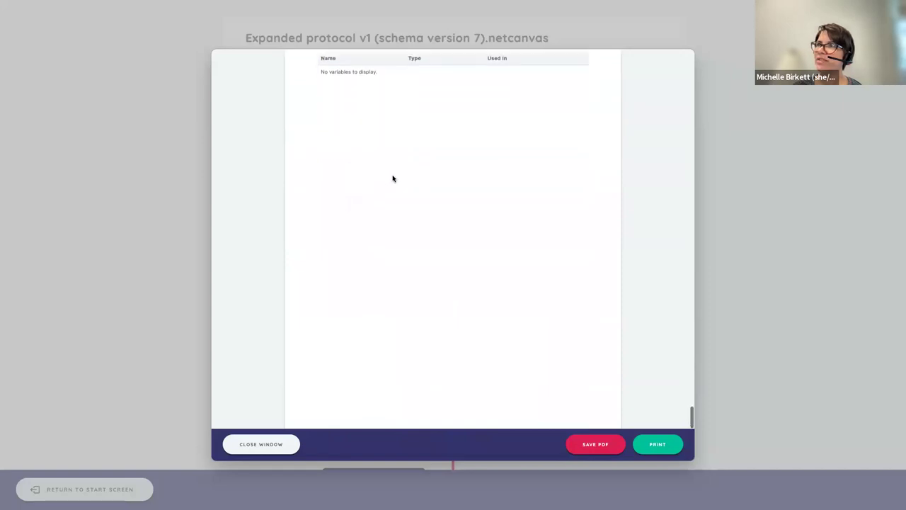
scroll(393, 179, "down", 1)
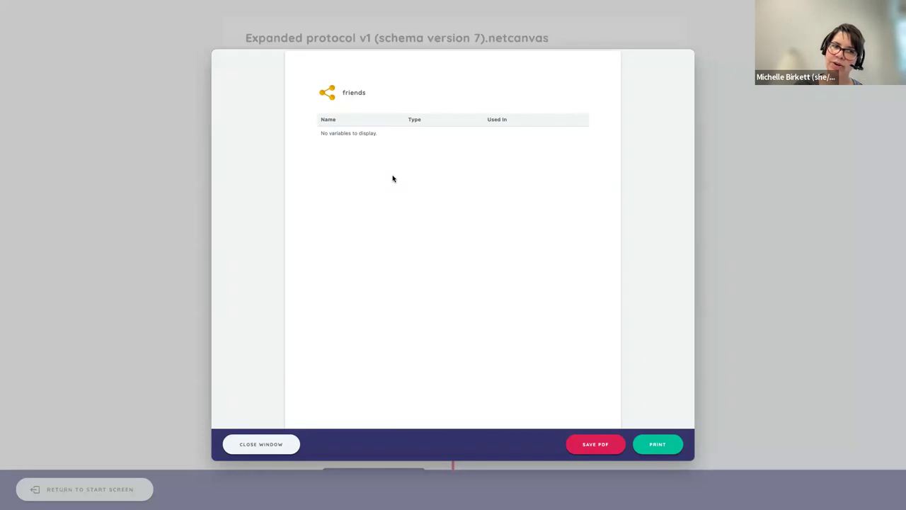
scroll(393, 179, "down", 10)
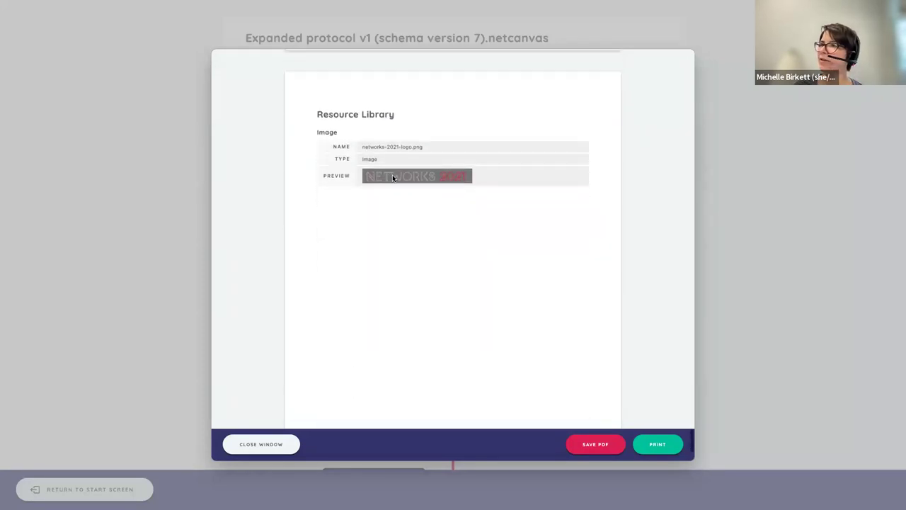
scroll(393, 179, "down", 1)
scroll(393, 179, "down", 5)
scroll(393, 178, "down", 15)
scroll(393, 179, "up", 20)
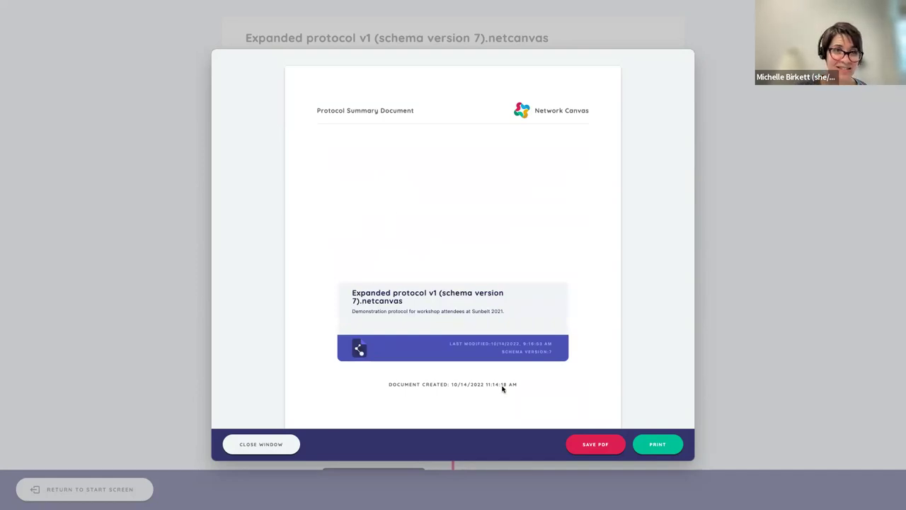
left_click(284, 443)
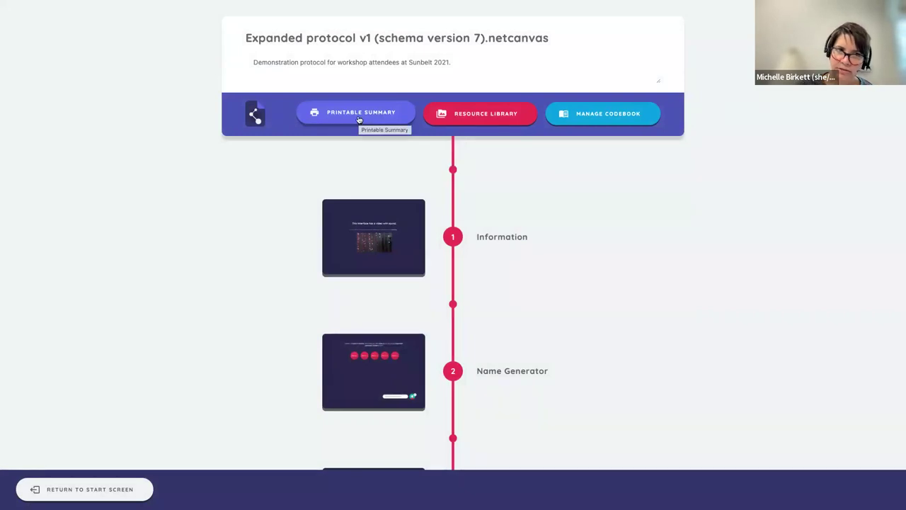
Step: Open the protocol's Resource Library to view the import area and stored resources, and close it again
left_click(498, 113)
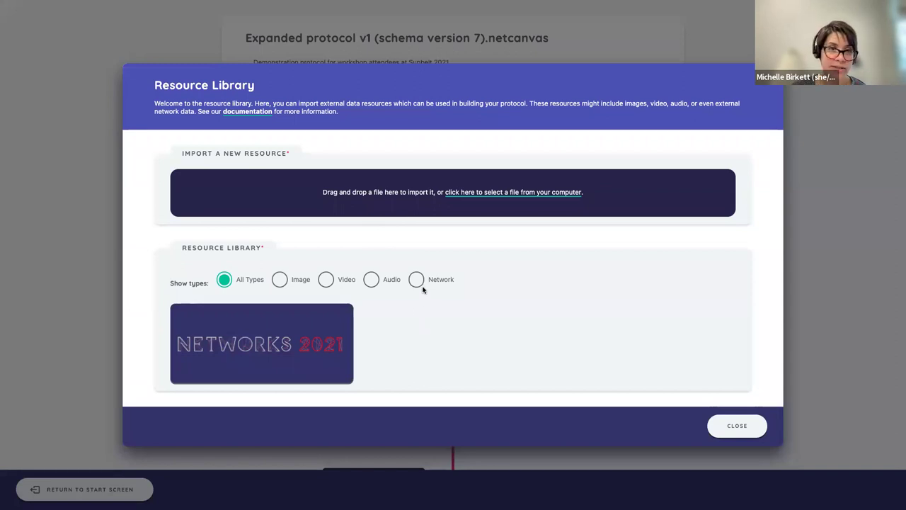
left_click(740, 427)
Step: Open the protocol's codebook and look over the Ego, Person and Musician variables and where they are used
left_click(596, 116)
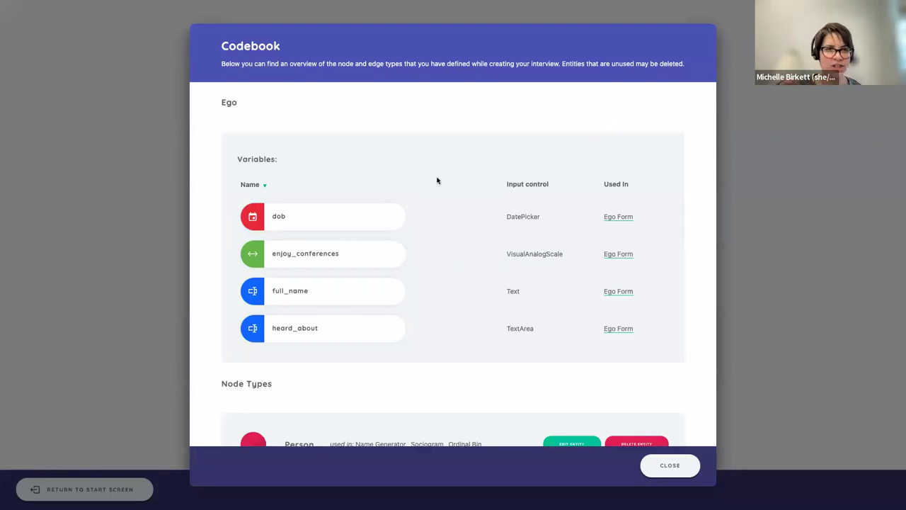
scroll(437, 181, "down", 5)
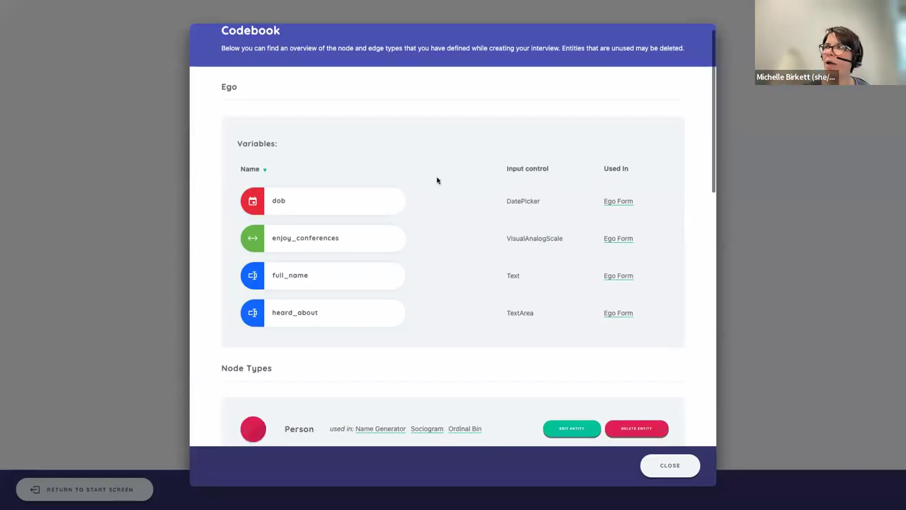
scroll(437, 180, "down", 5)
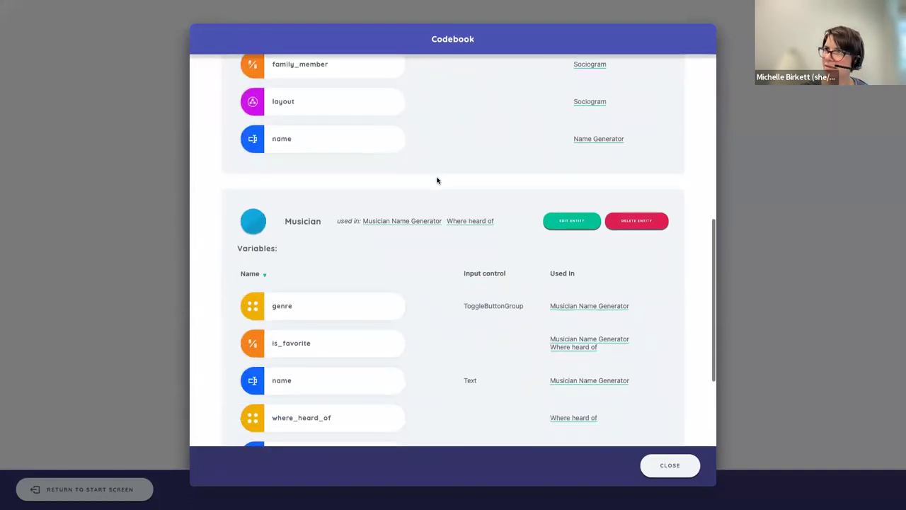
scroll(437, 180, "up", 10)
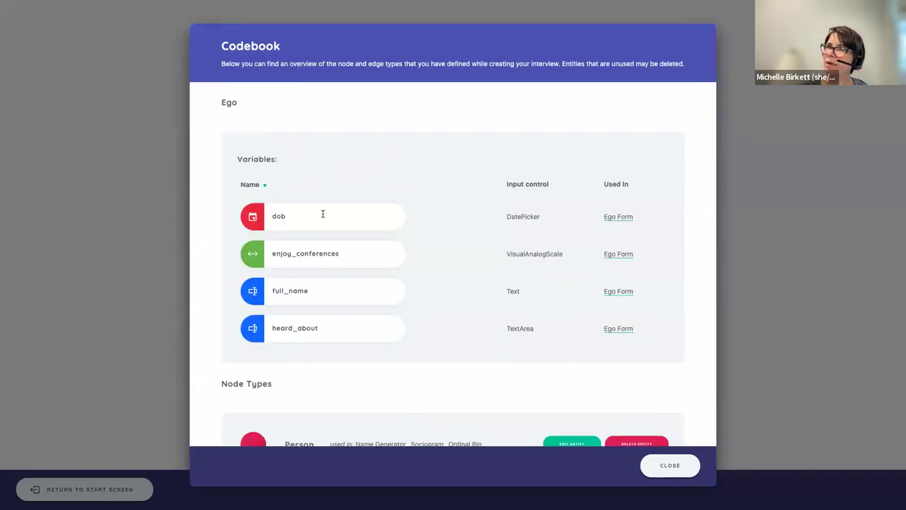
Step: Open the Ego Form stage from the codebook's dob variable and examine its introduction panel and form fields
left_click(619, 218)
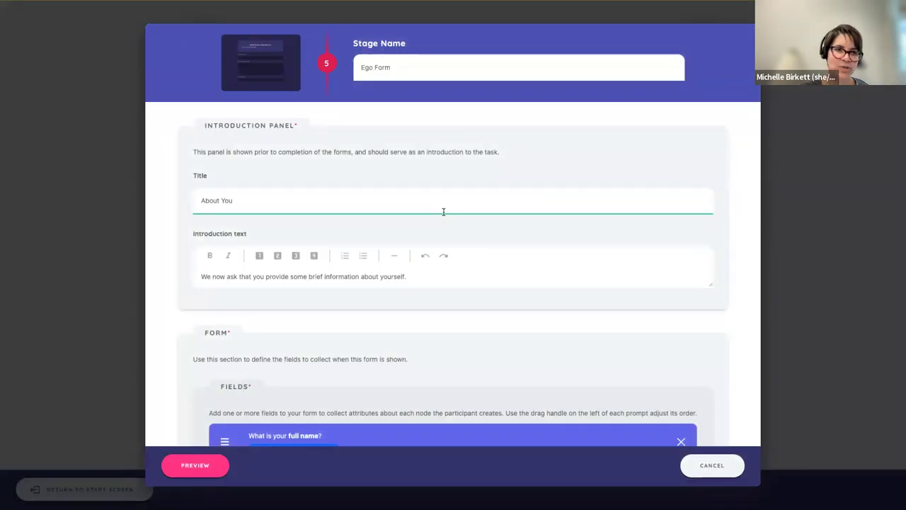
scroll(443, 211, "down", 3)
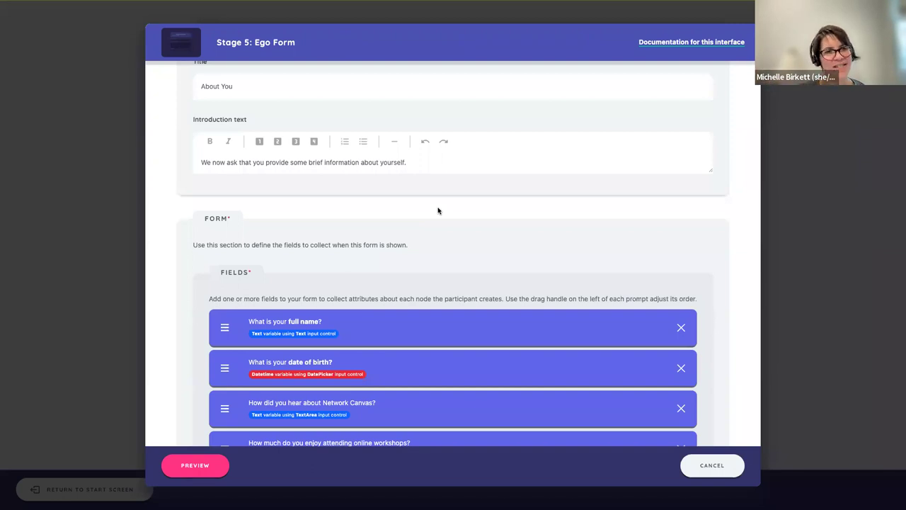
scroll(437, 208, "down", 3)
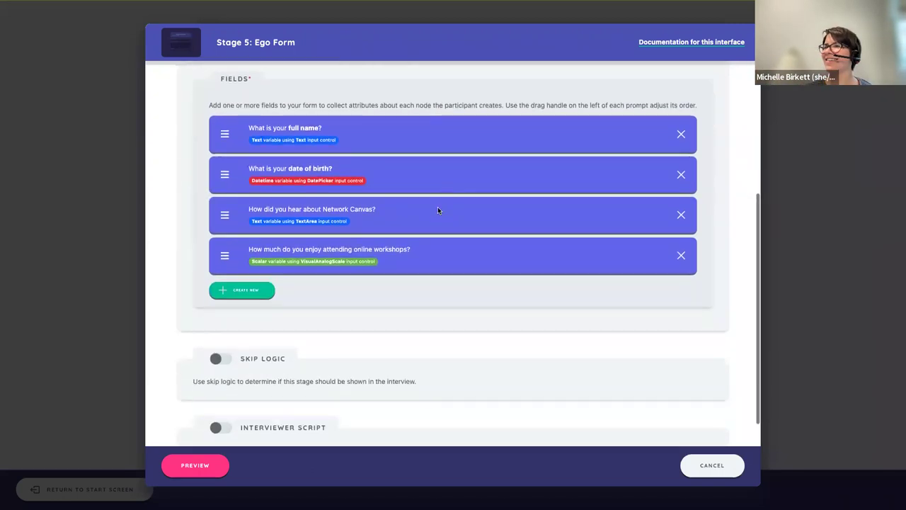
Step: Leave the Ego Form stage and look over the Person and Musician variables in the codebook
left_click(685, 473)
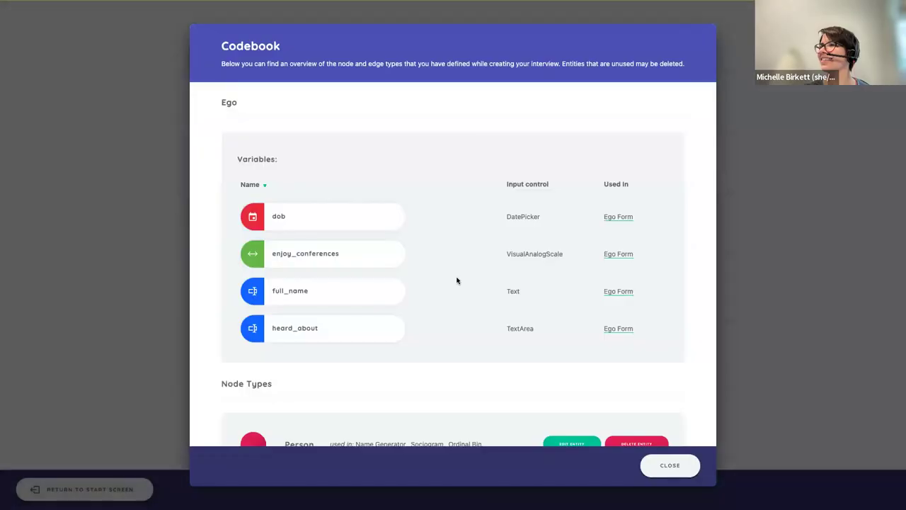
scroll(457, 280, "down", 5)
scroll(457, 280, "down", 2)
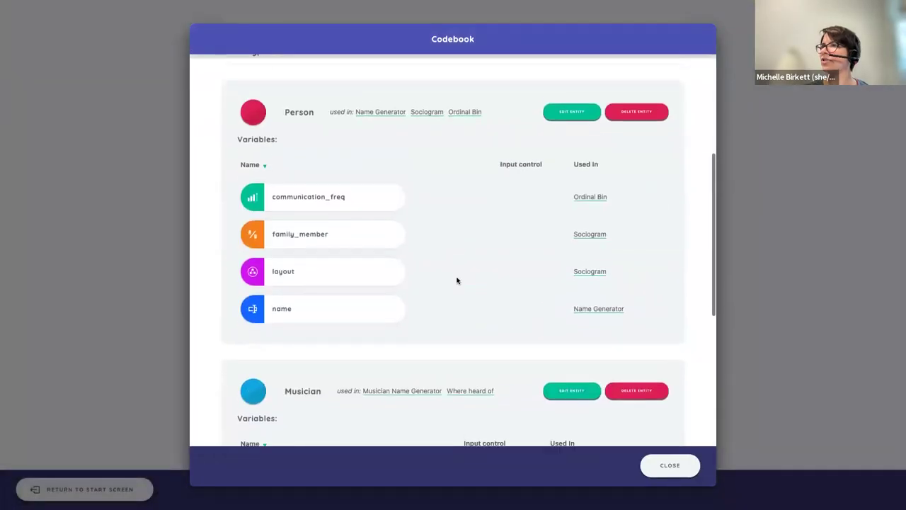
scroll(457, 281, "down", 3)
scroll(457, 281, "down", 2)
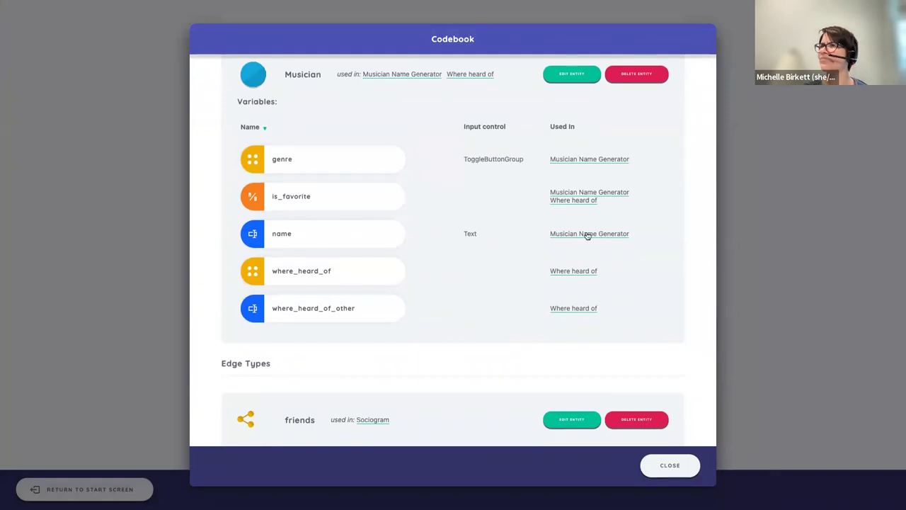
Step: Open the Where heard of stage from the where_heard_of variable, examine its filter, prompt and skip logic, and exit the stage and codebook
left_click(585, 275)
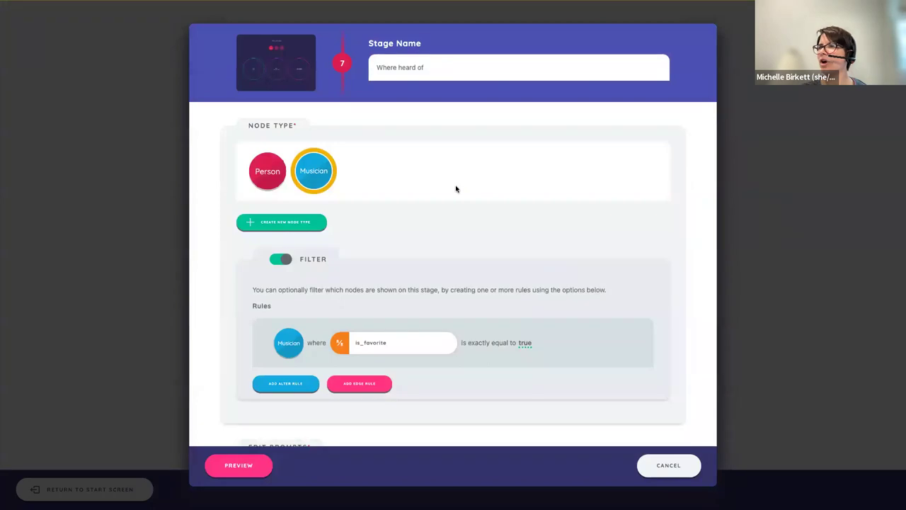
scroll(456, 188, "down", 5)
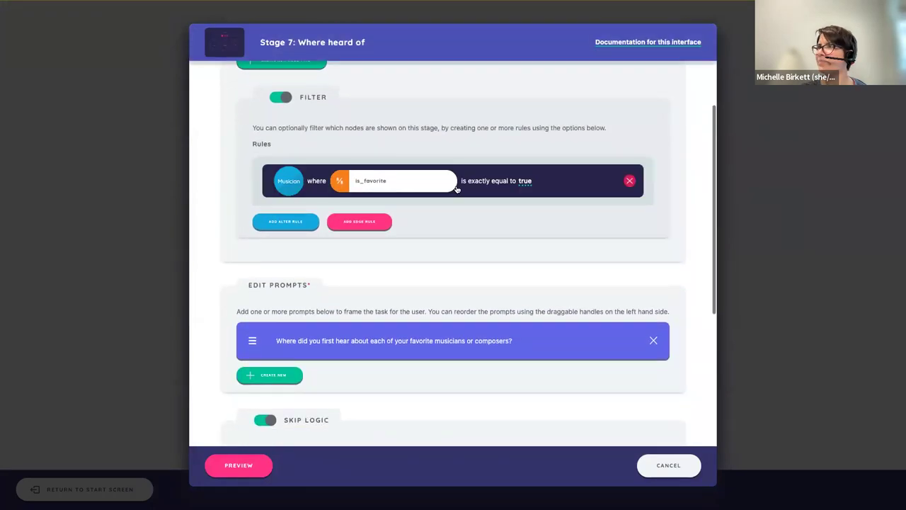
scroll(456, 188, "down", 7)
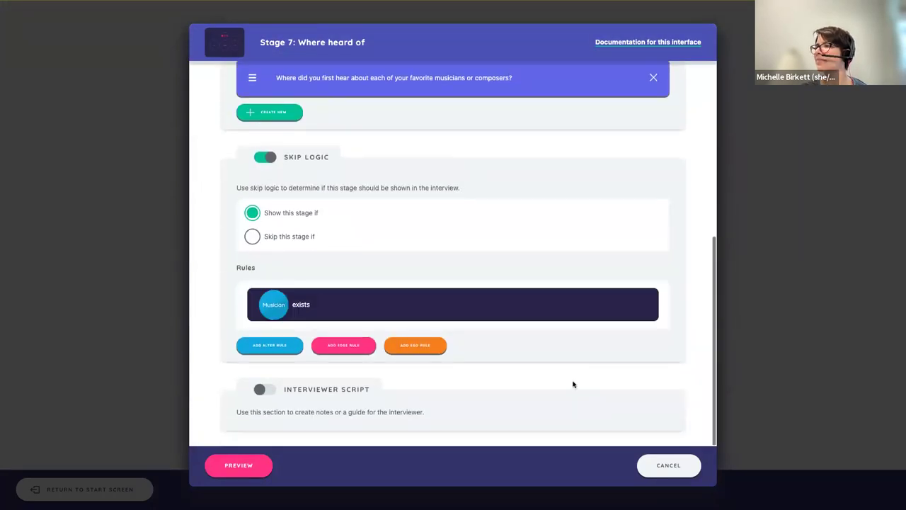
left_click(678, 464)
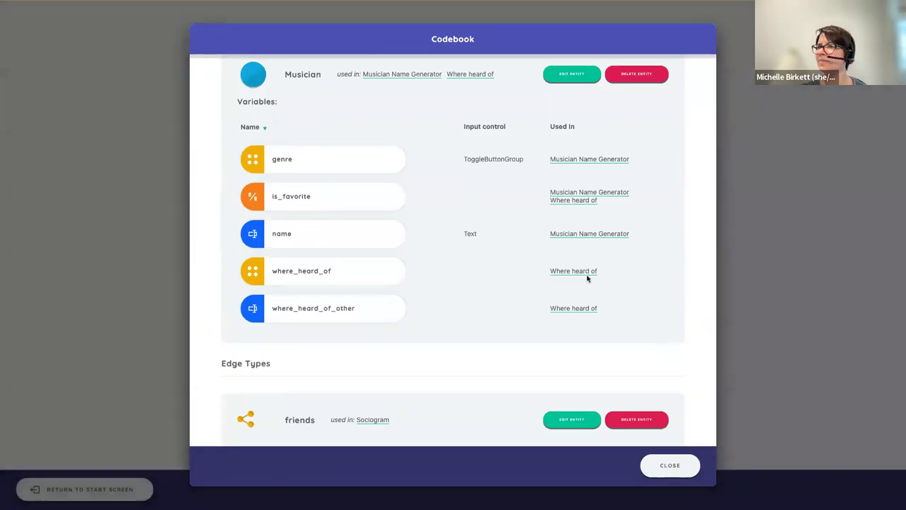
scroll(587, 279, "up", 10)
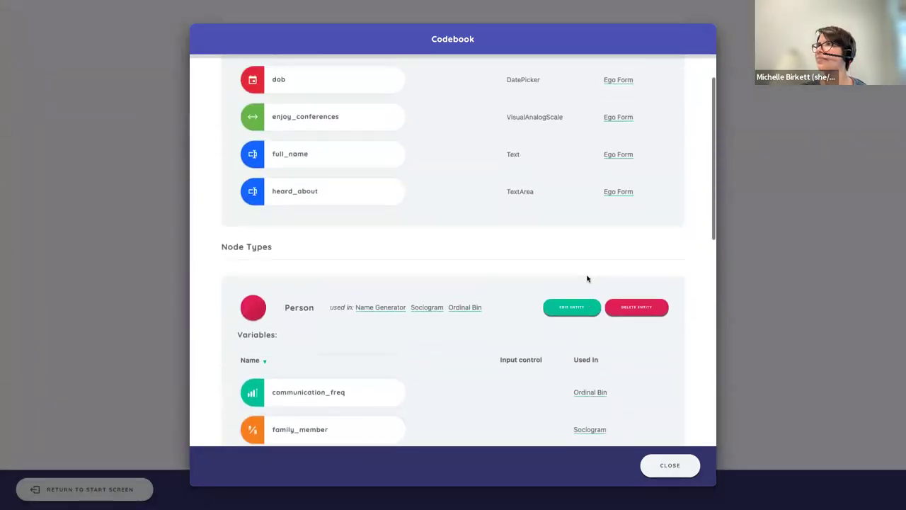
scroll(587, 278, "up", 3)
left_click(693, 465)
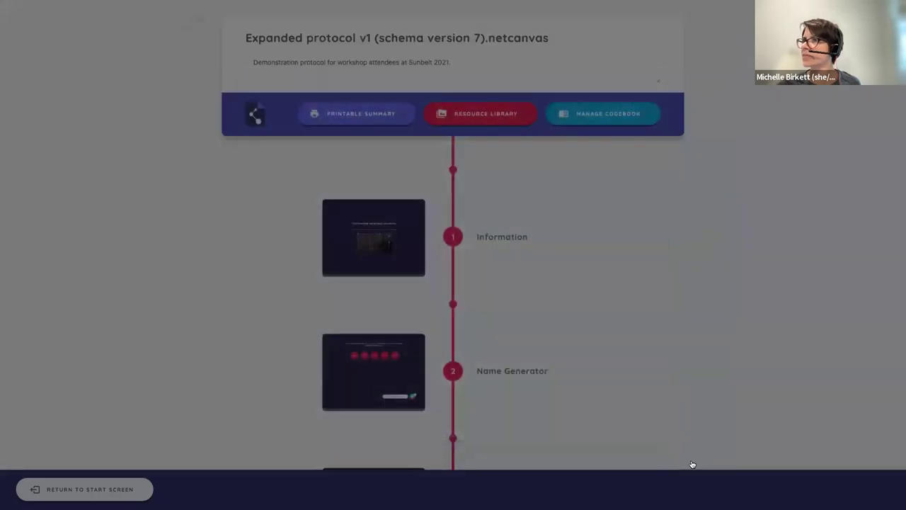
Step: Add a new Ordinal Bin stage at the end of the protocol's timeline
scroll(465, 275, "down", 3)
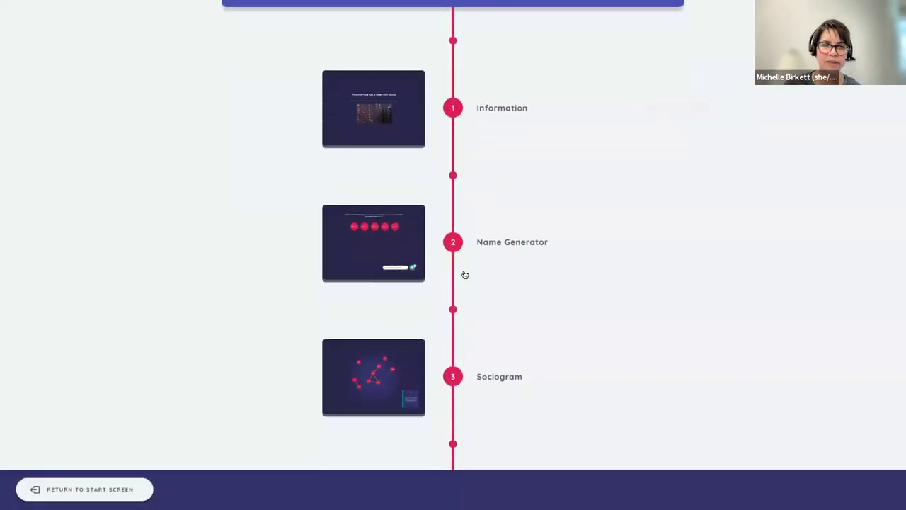
mouse_move(465, 275)
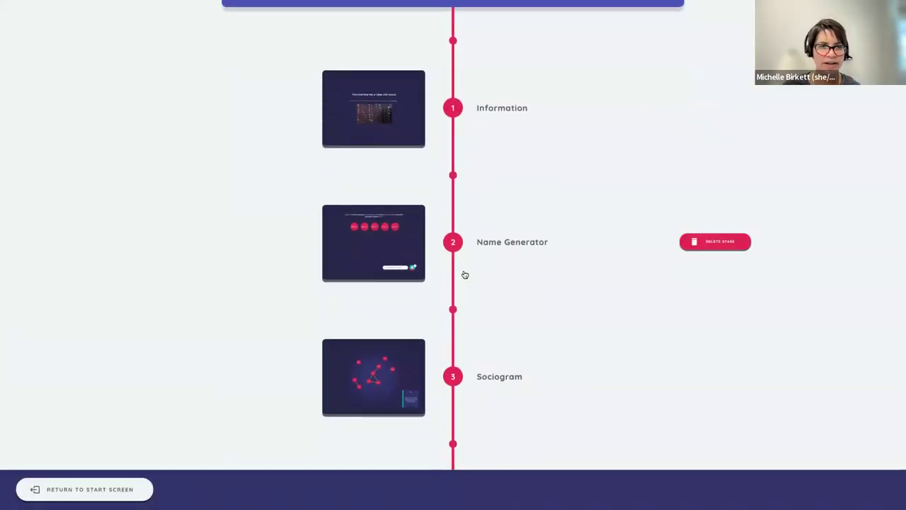
scroll(539, 189, "up", 3)
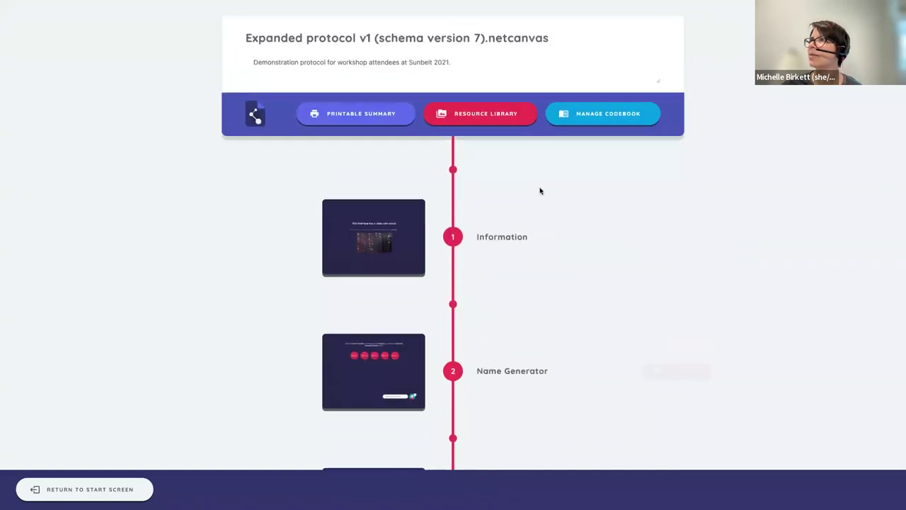
mouse_move(453, 169)
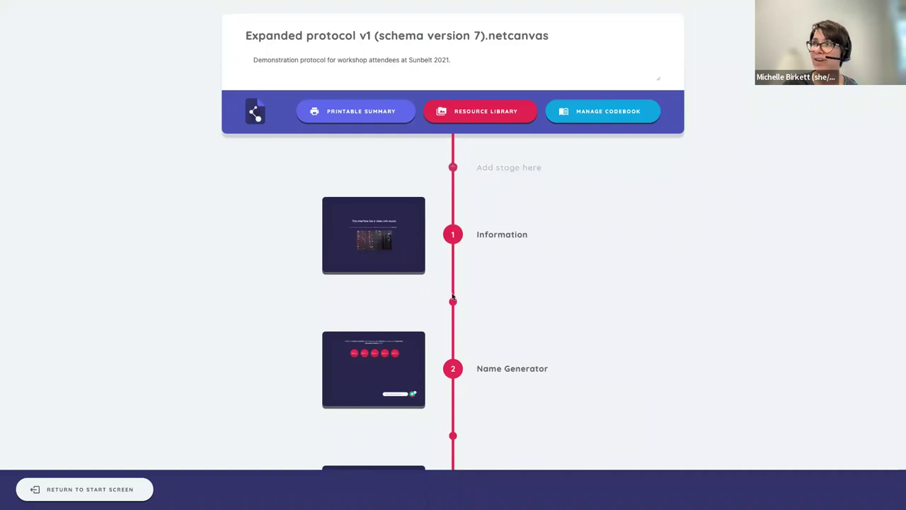
scroll(453, 303, "down", 3)
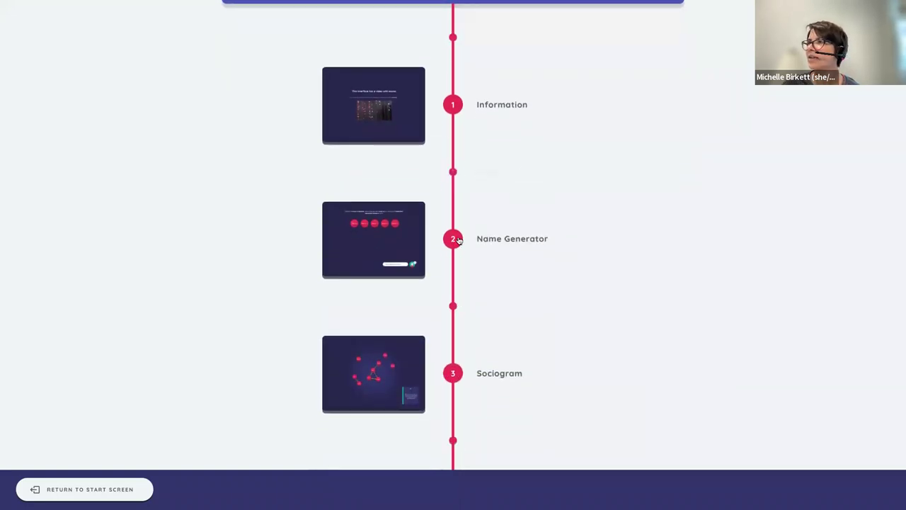
scroll(458, 238, "down", 10)
left_click(457, 422)
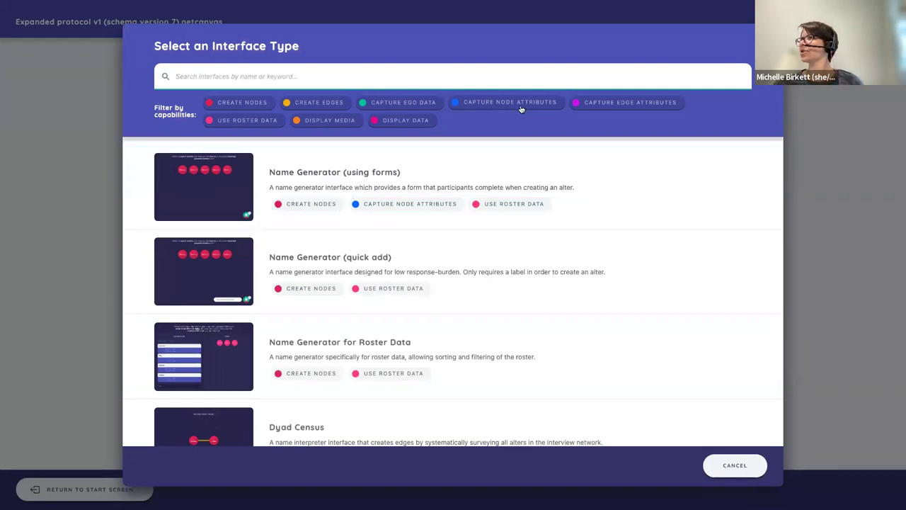
scroll(279, 281, "down", 10)
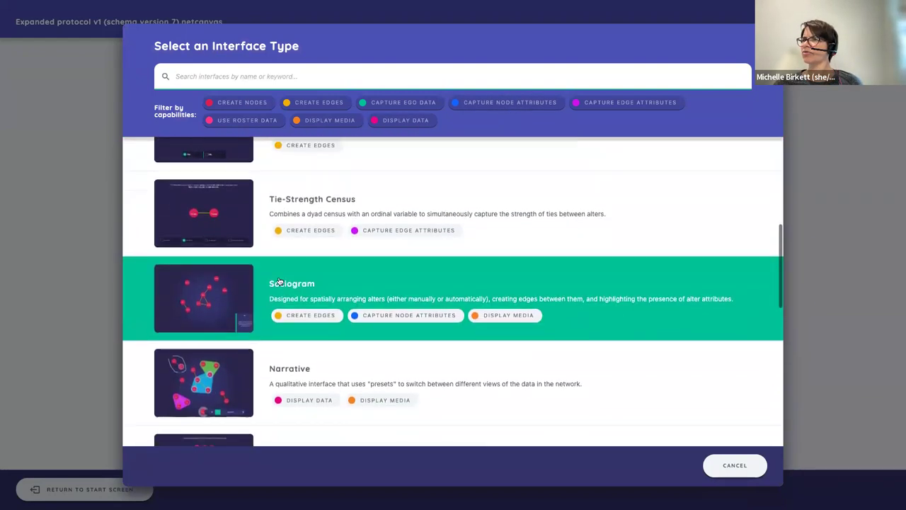
scroll(279, 283, "down", 1)
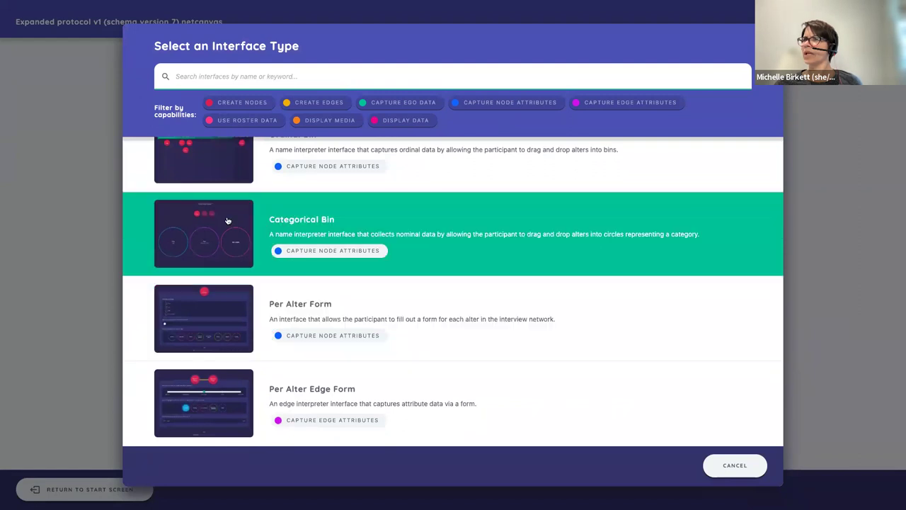
scroll(228, 221, "up", 1)
left_click(206, 203)
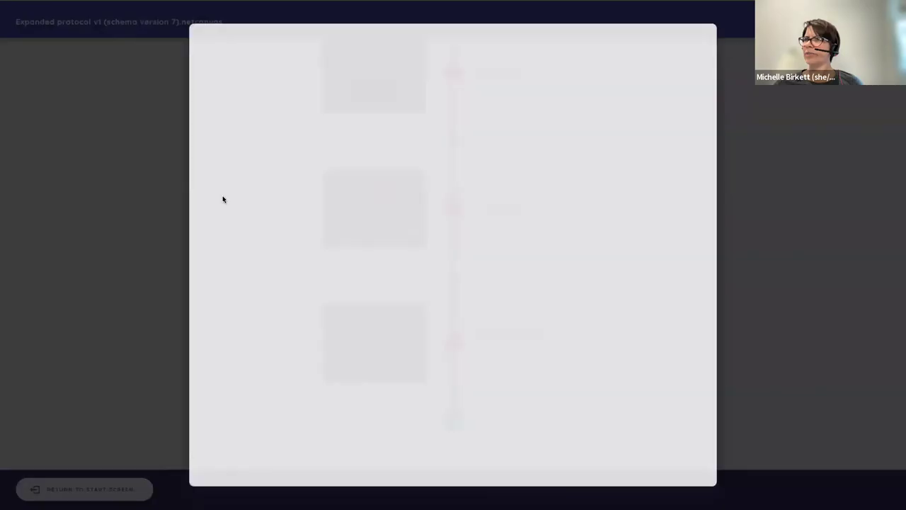
Step: Set the new stage's node type to Musician and name the stage "Frequency Listened To"
left_click(445, 77)
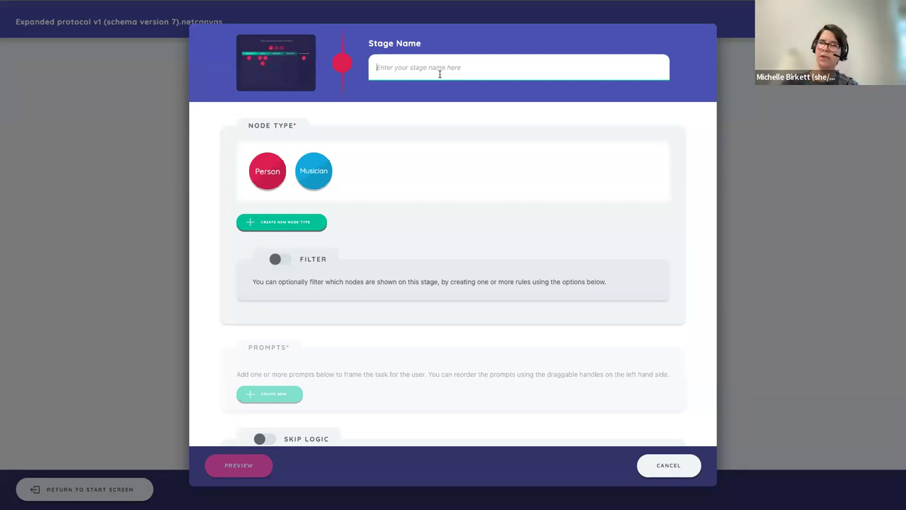
left_click(320, 174)
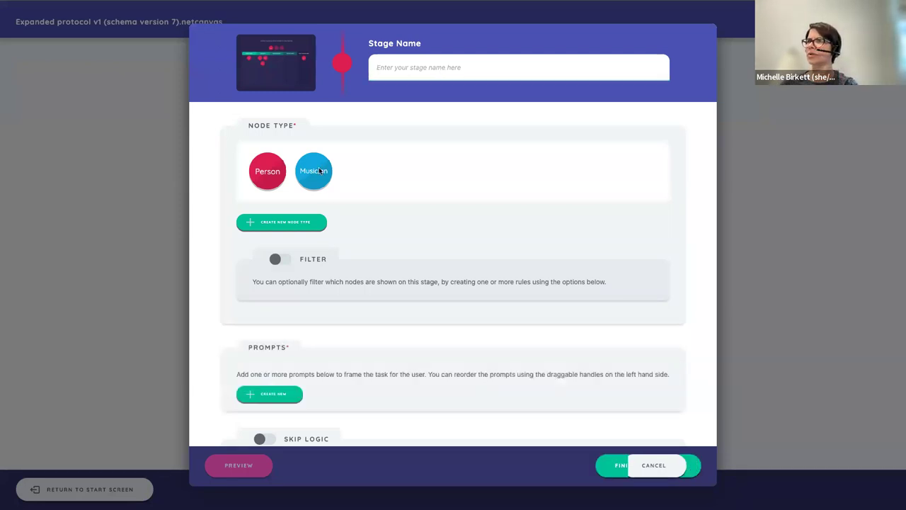
left_click(409, 70)
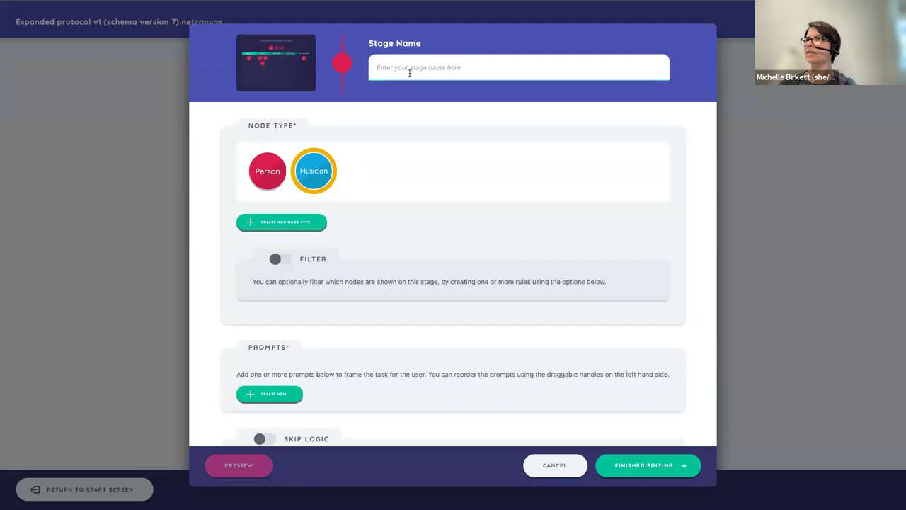
type("F")
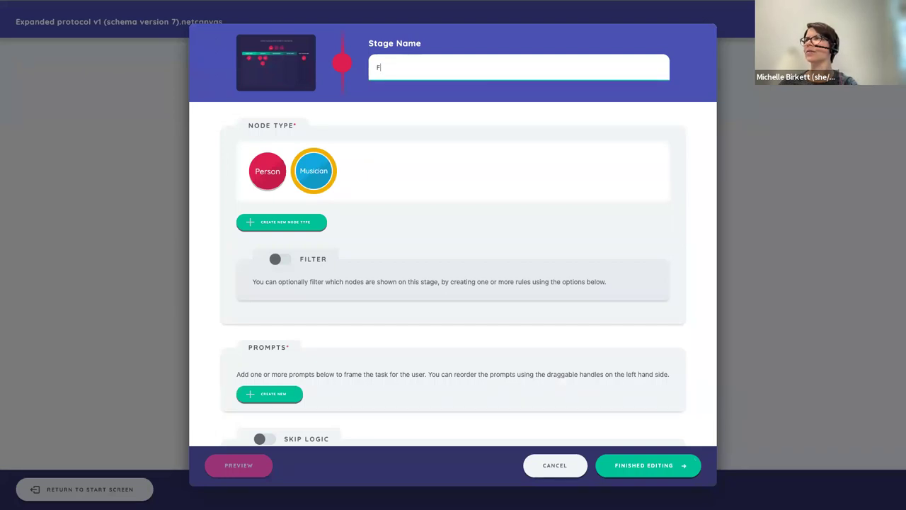
type("requency Listened To")
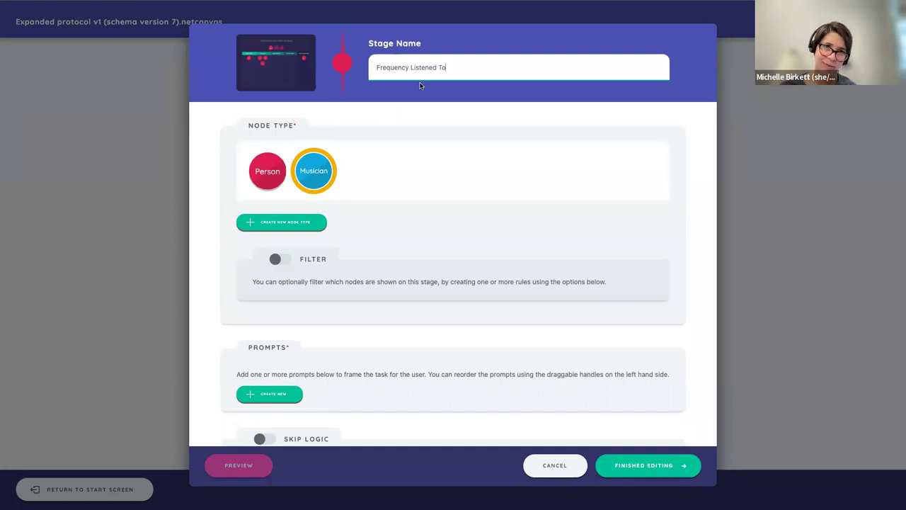
left_click(320, 172)
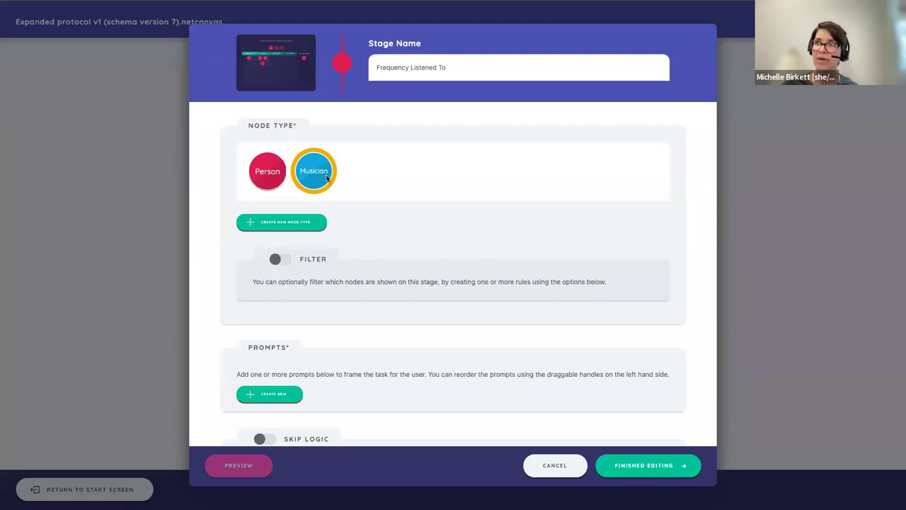
Step: Create a new prompt for the stage with the text "How often do you listen to this musician?"
scroll(319, 177, "down", 3)
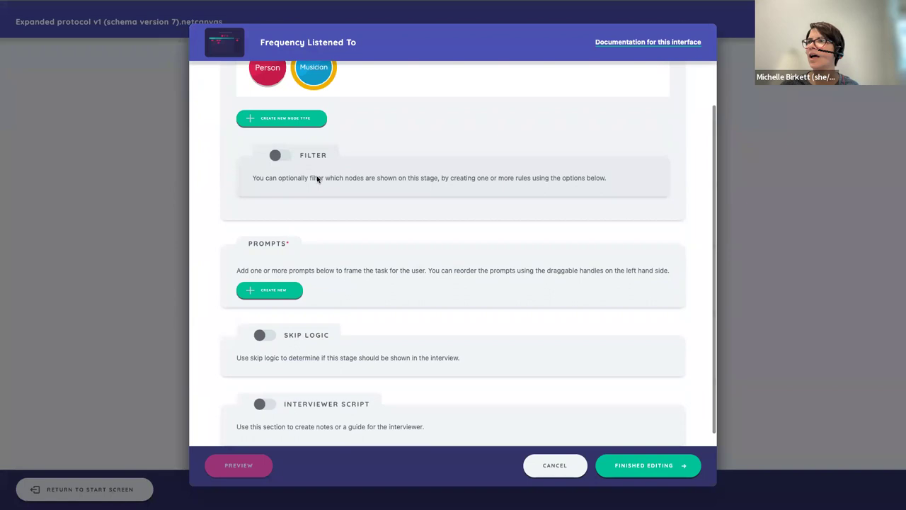
scroll(317, 179, "down", 1)
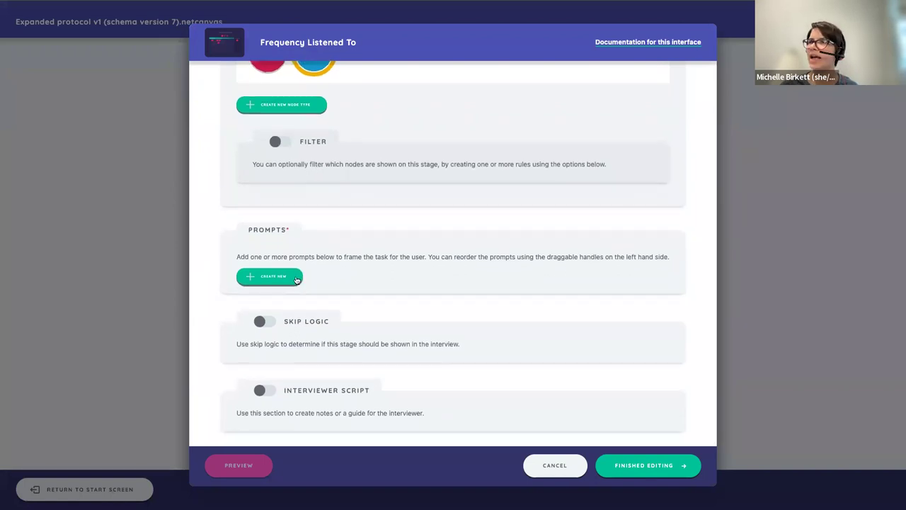
left_click(284, 281)
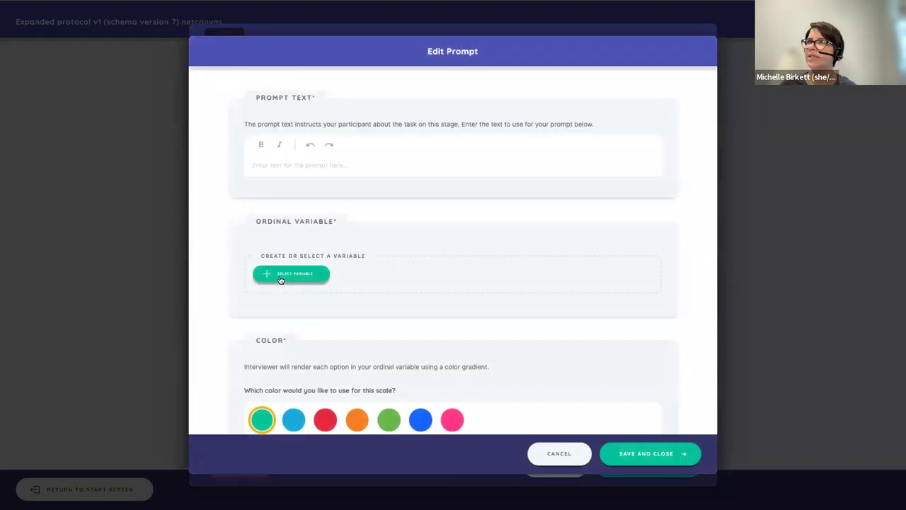
left_click(285, 170)
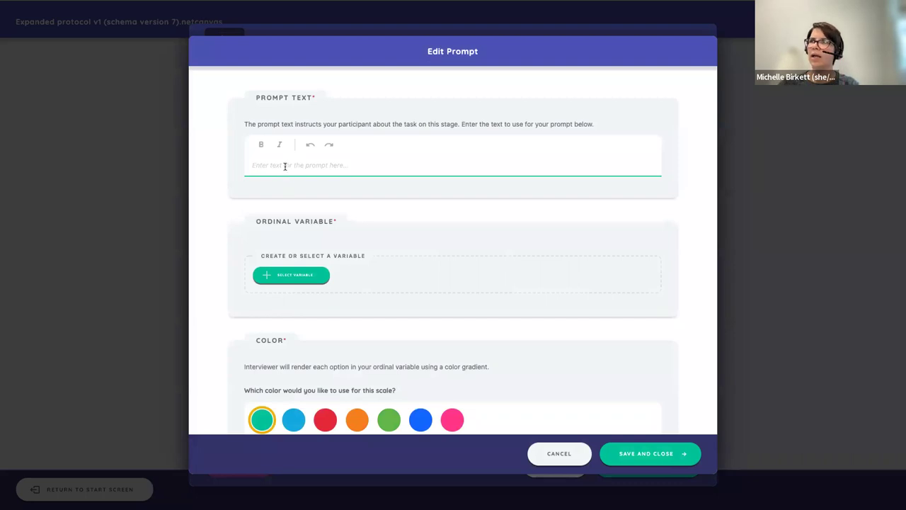
type("How often do yiouy")
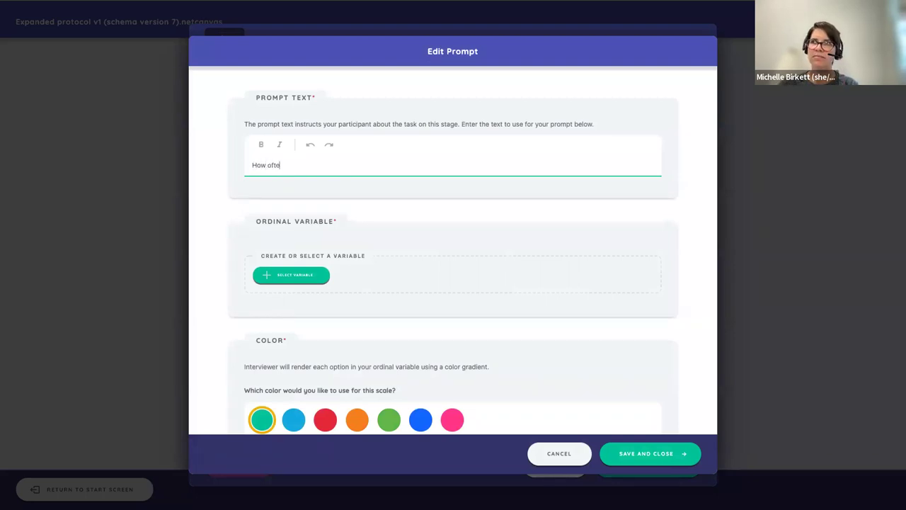
key("BackSpace")
key("BackSpace")
type("listen to this musc")
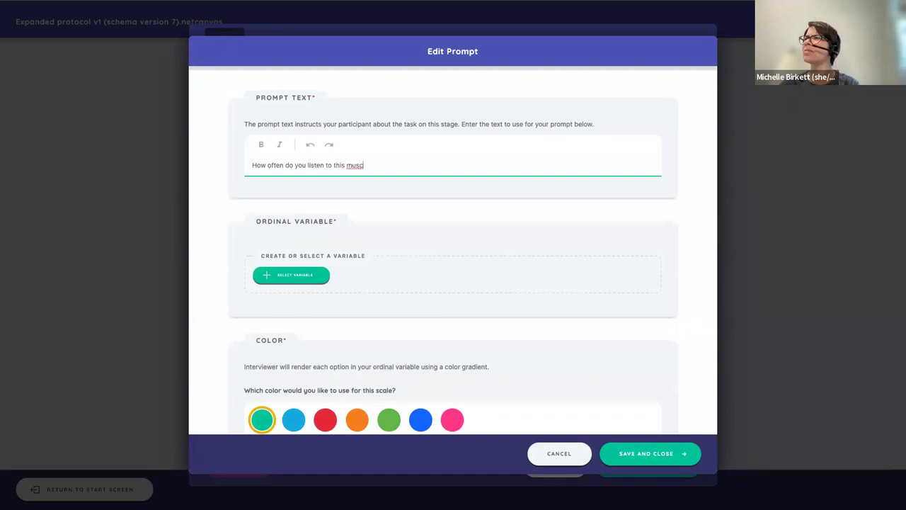
type("ialician?")
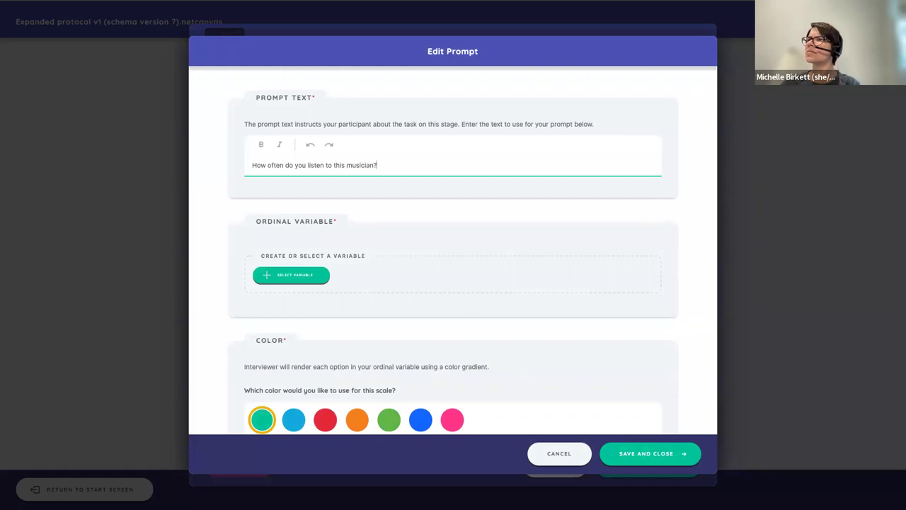
left_click(338, 243)
Step: Create a new ordinal variable named "FreqListen" for the prompt
scroll(338, 243, "down", 3)
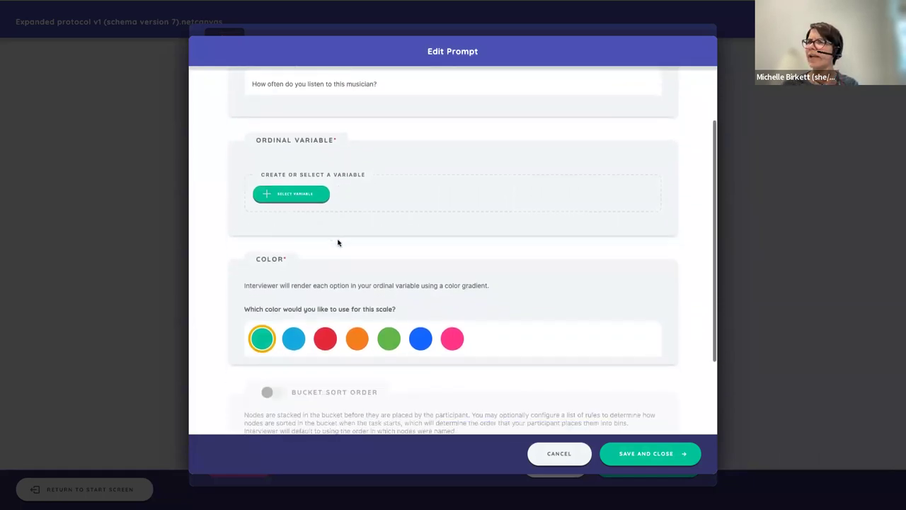
scroll(338, 242, "up", 3)
left_click(297, 275)
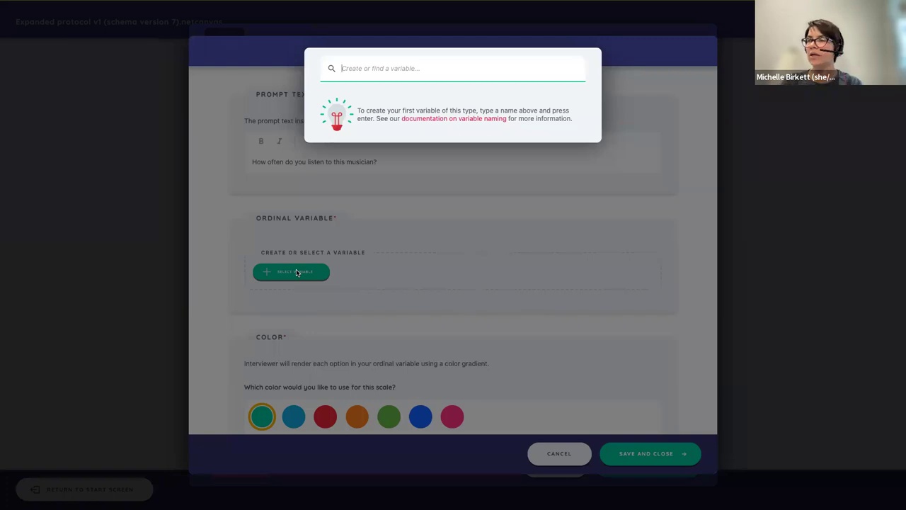
type("FreqListen")
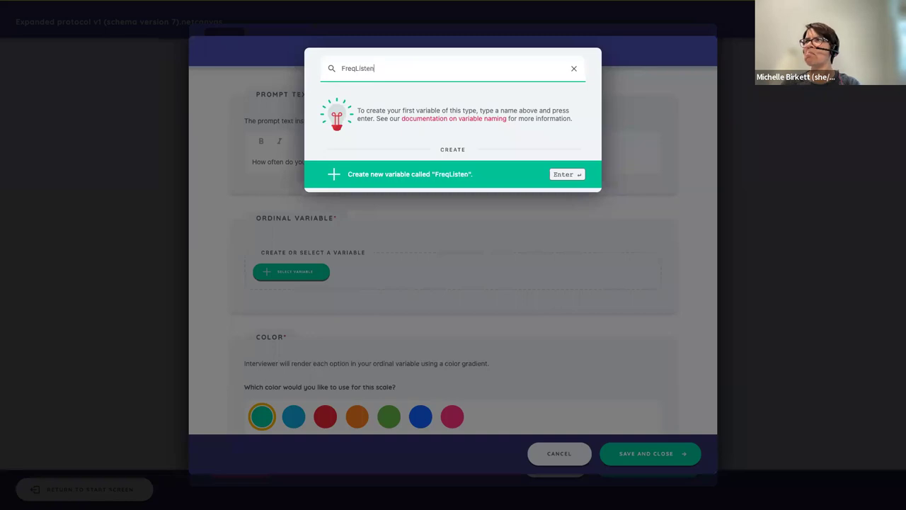
key("Return")
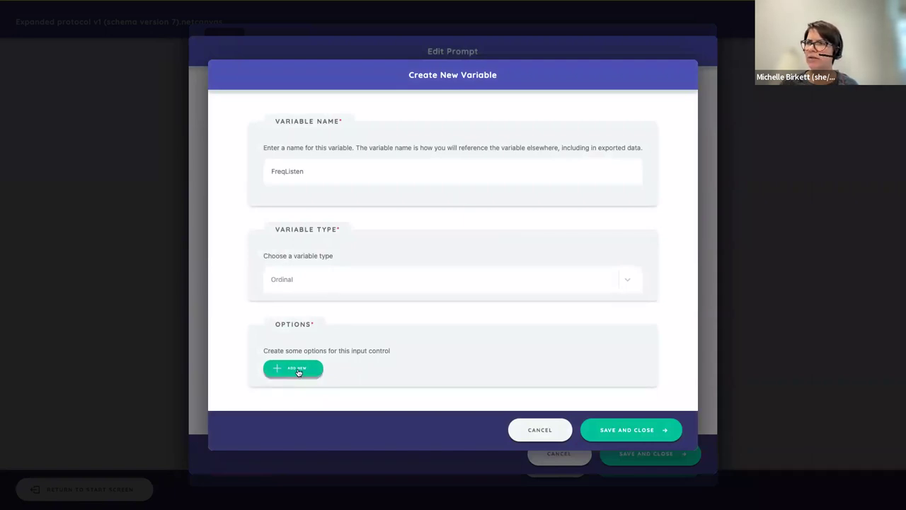
Step: Add the options "Every Day" with value 4 and "Weekly" with value 3 to the FreqListen variable
left_click(298, 371)
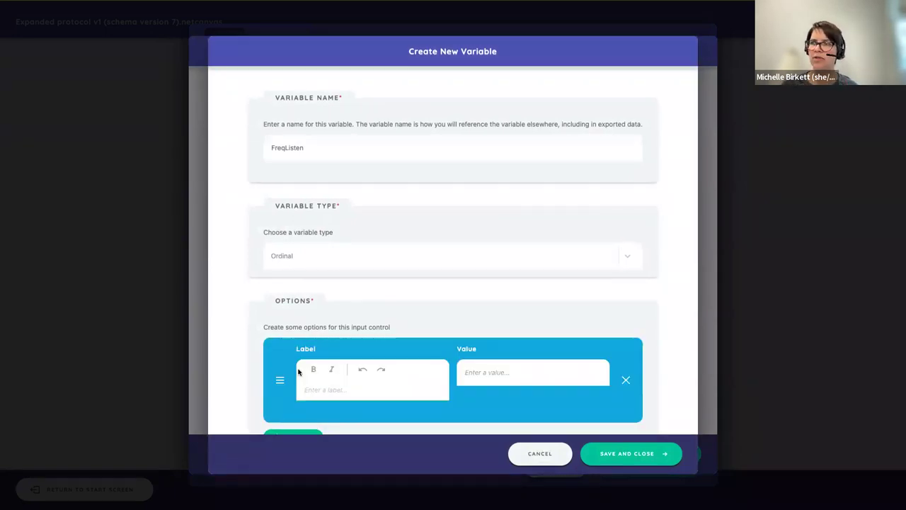
left_click(361, 347)
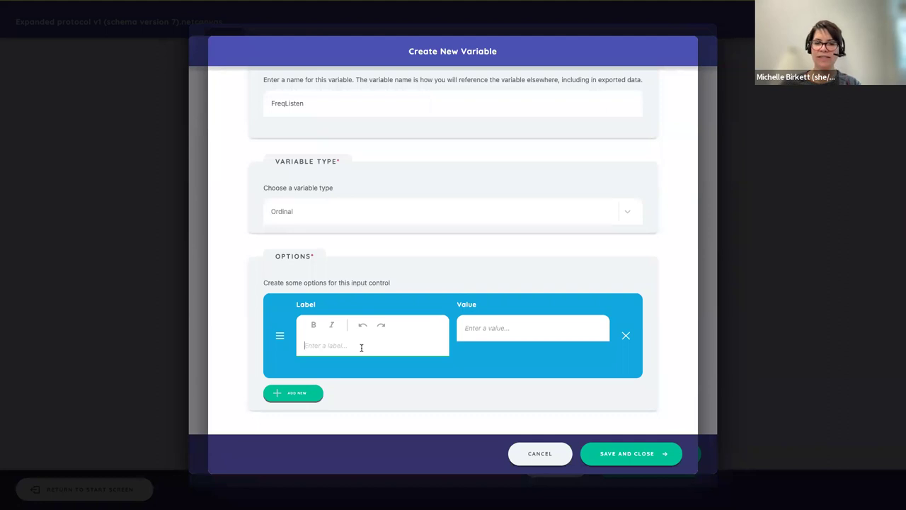
type("Every Day")
left_click(502, 328)
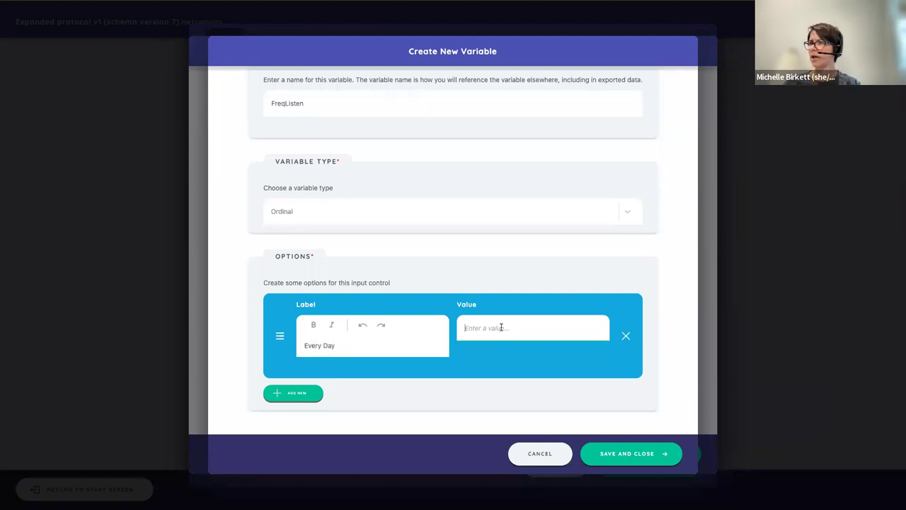
left_click(288, 401)
scroll(353, 374, "down", 2)
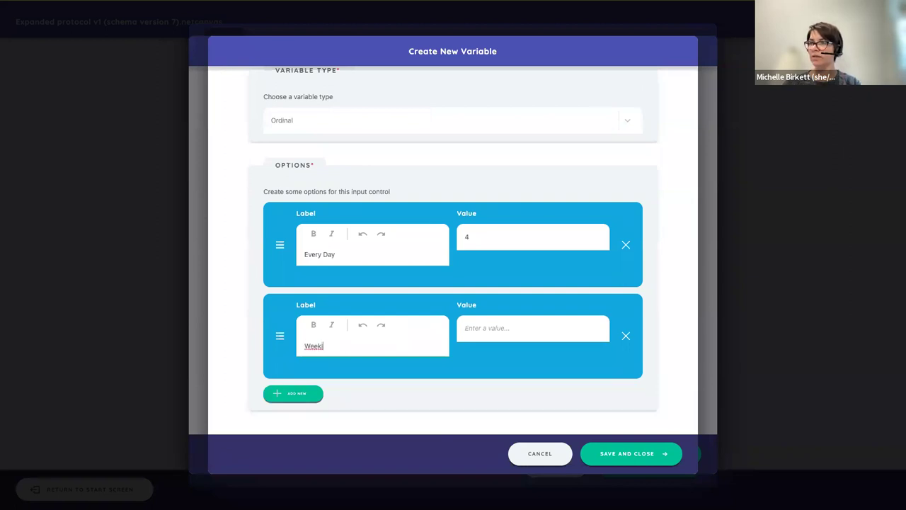
left_click(486, 330)
type("3")
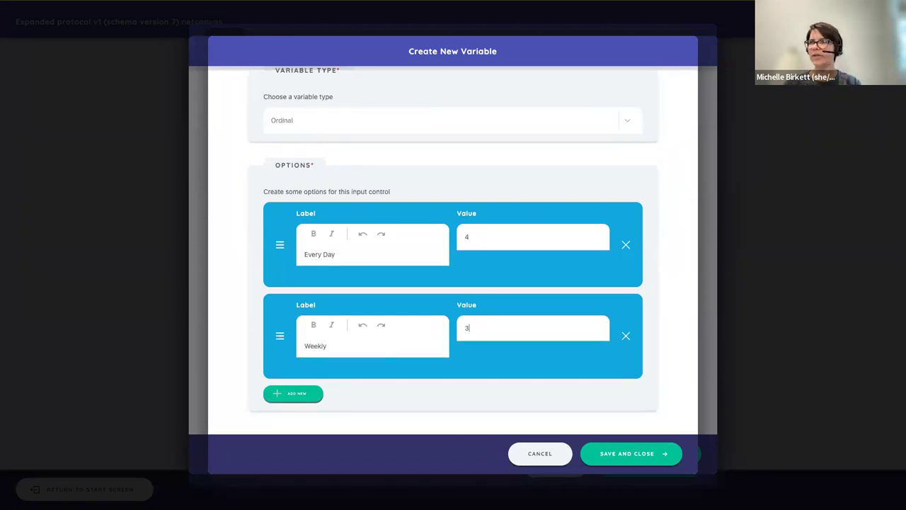
Step: Add a third option to the FreqListen variable, labelled "Monthly" with value 2
left_click(296, 393)
scroll(333, 382, "down", 2)
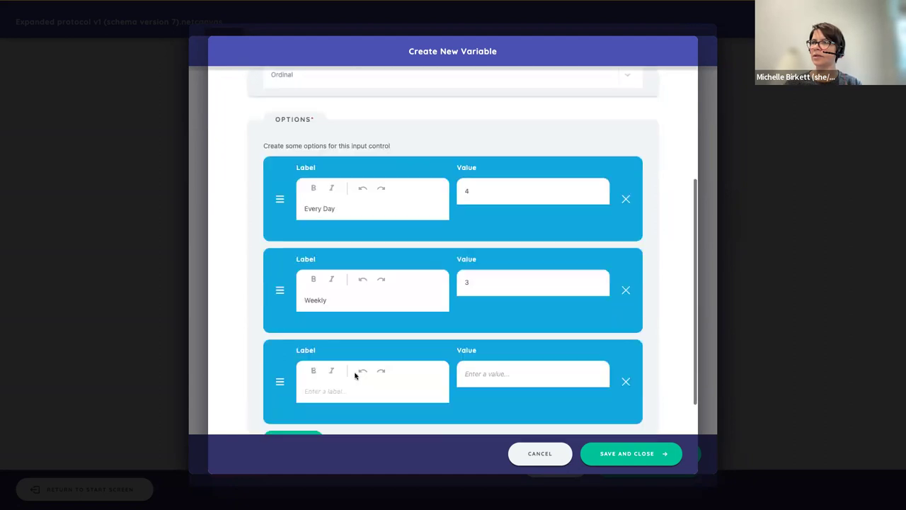
left_click(344, 345)
type("Monthly")
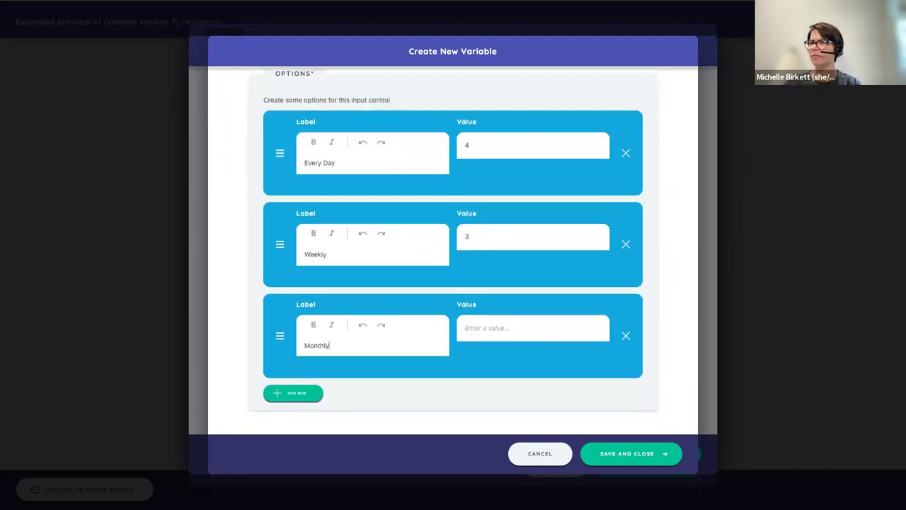
left_click(512, 323)
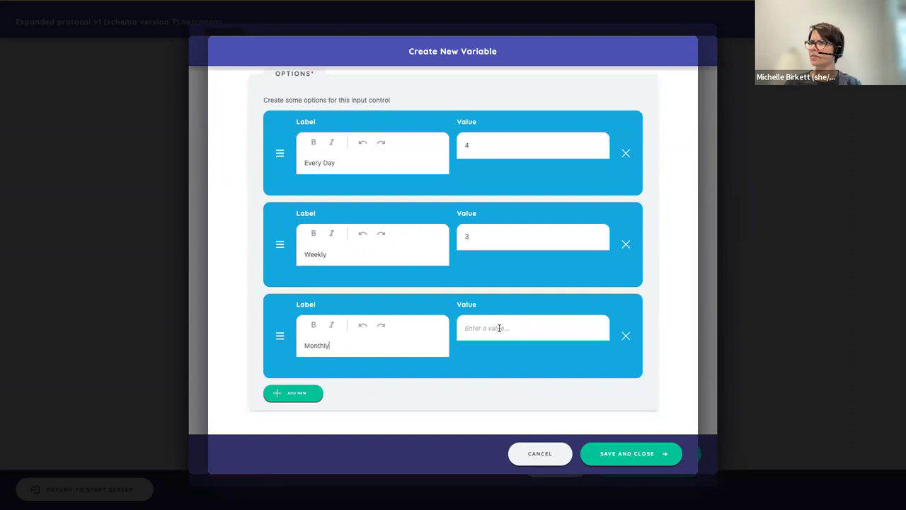
type("2")
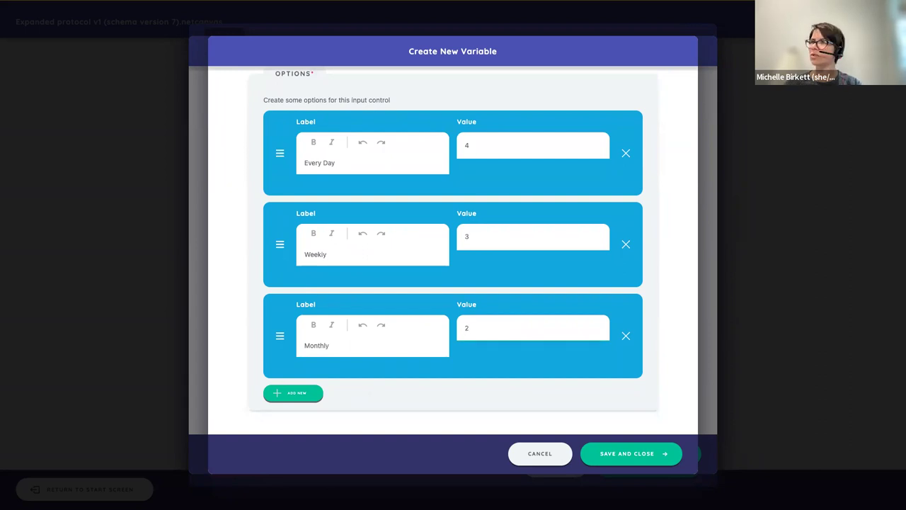
Step: Add a fourth option labelled "Less than monthly" with value 1, and save the FreqListen variable
left_click(300, 393)
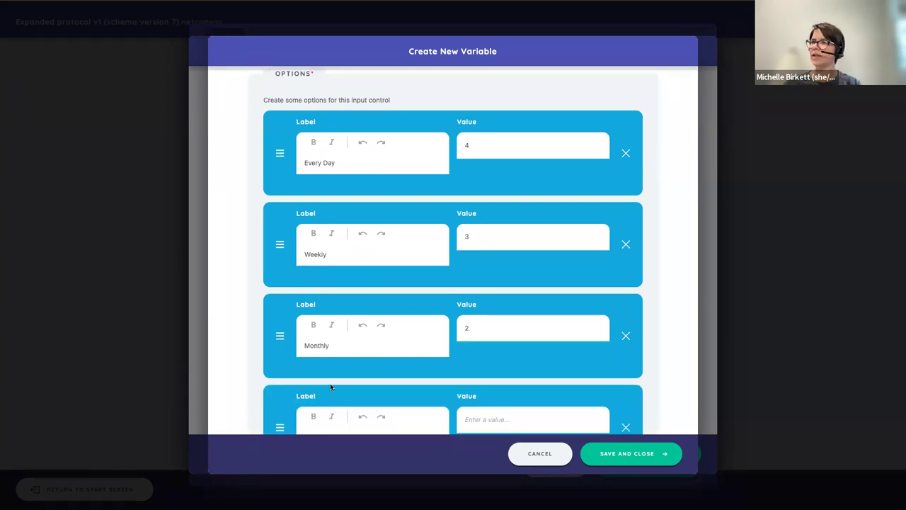
scroll(330, 387, "down", 3)
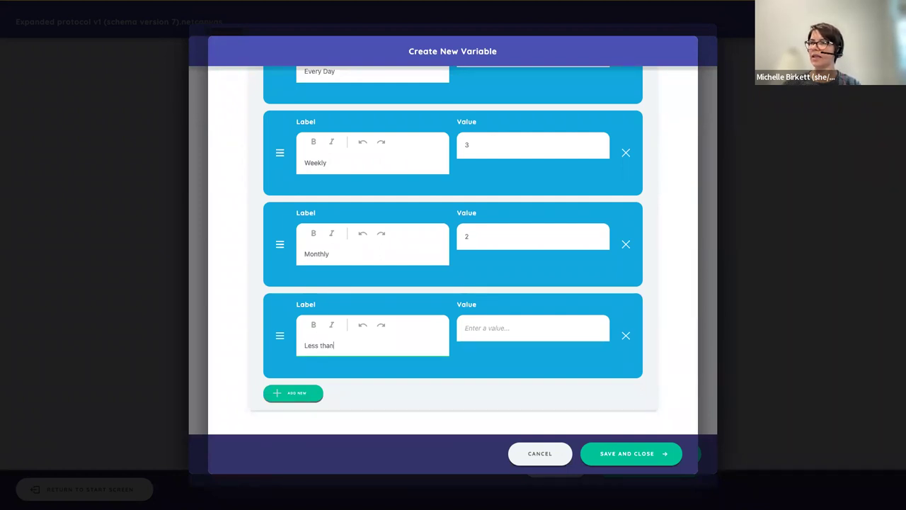
left_click(491, 328)
type("1")
left_click(408, 342)
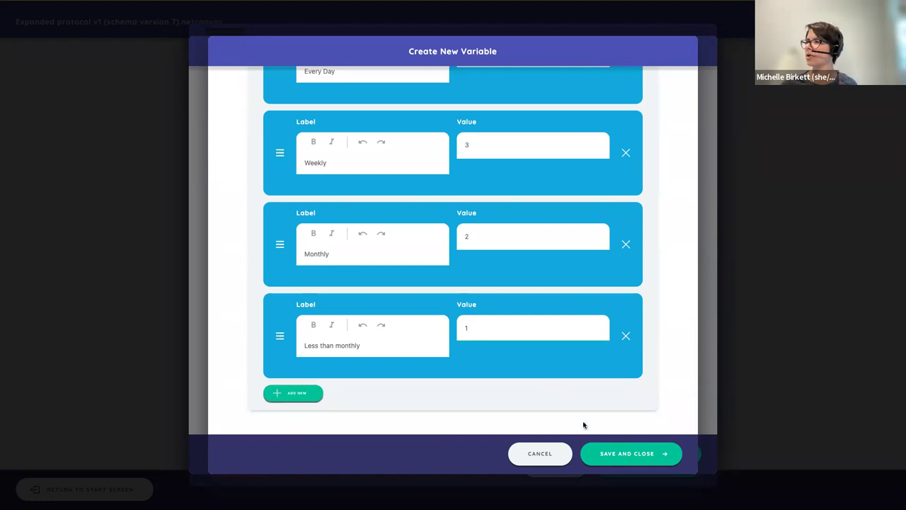
left_click(620, 453)
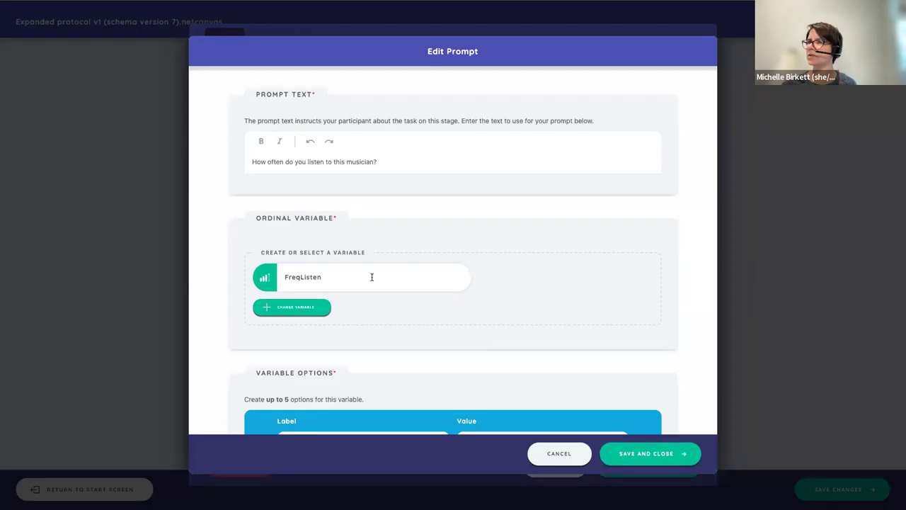
Step: Set the prompt's scale color to pink and save the prompt
scroll(371, 277, "down", 5)
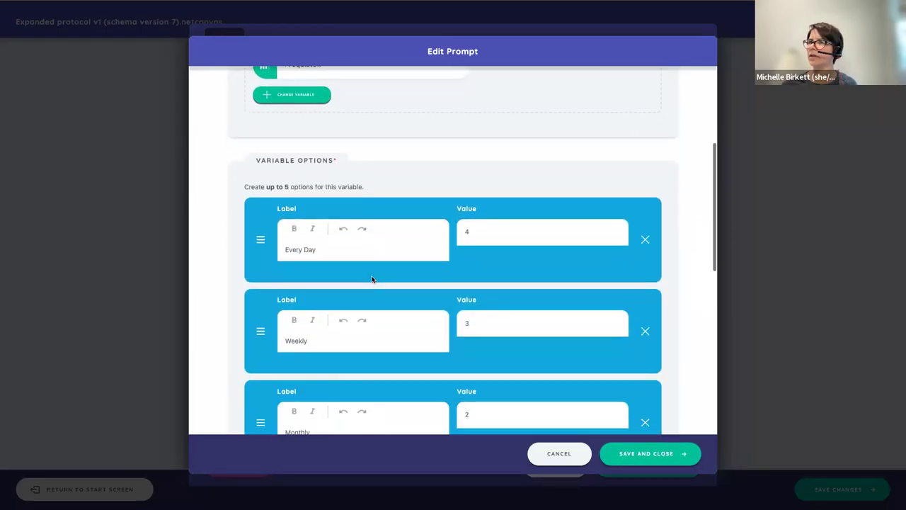
scroll(372, 279, "down", 3)
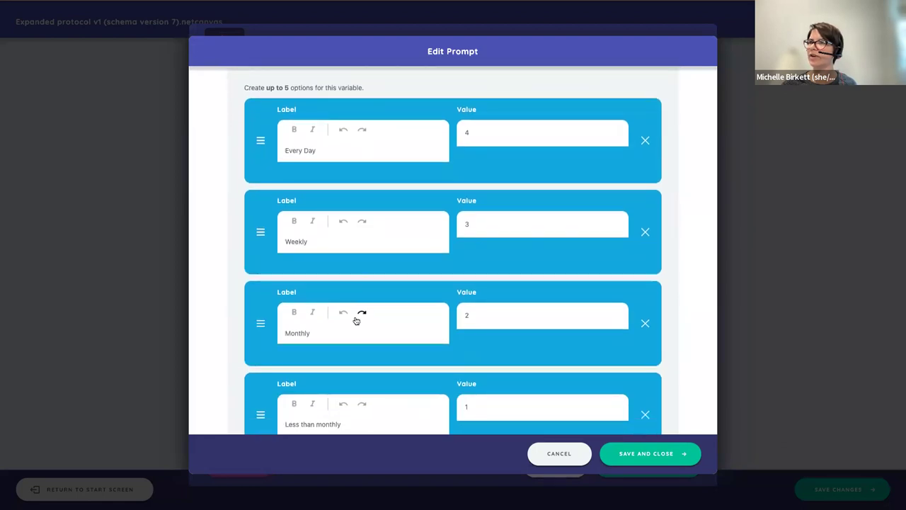
scroll(356, 321, "down", 8)
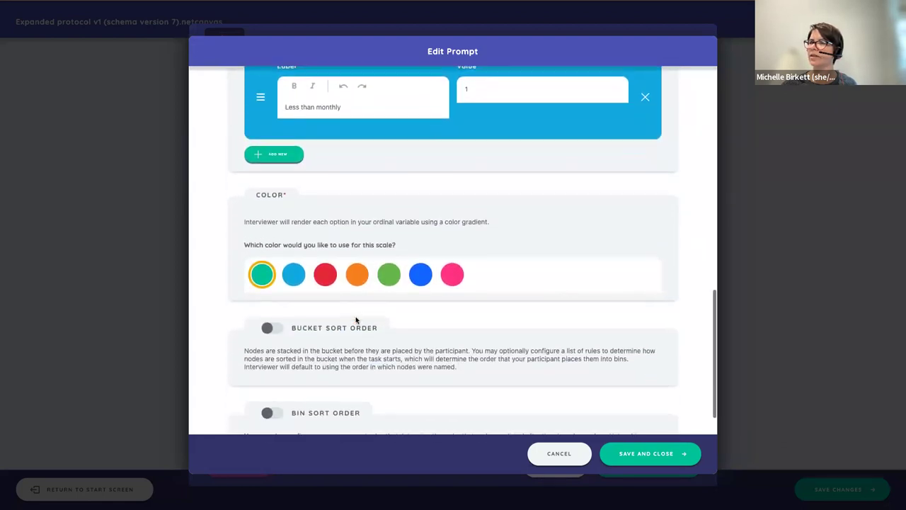
scroll(356, 320, "down", 1)
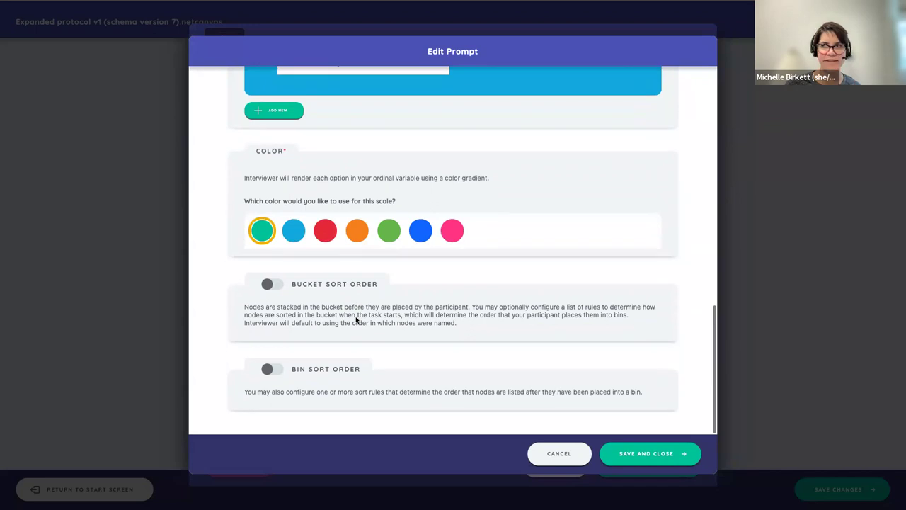
left_click(453, 231)
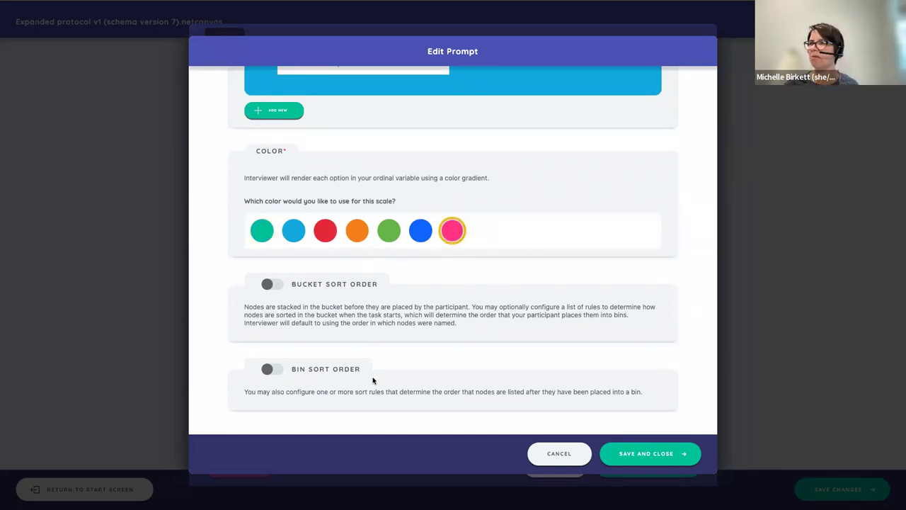
left_click(648, 455)
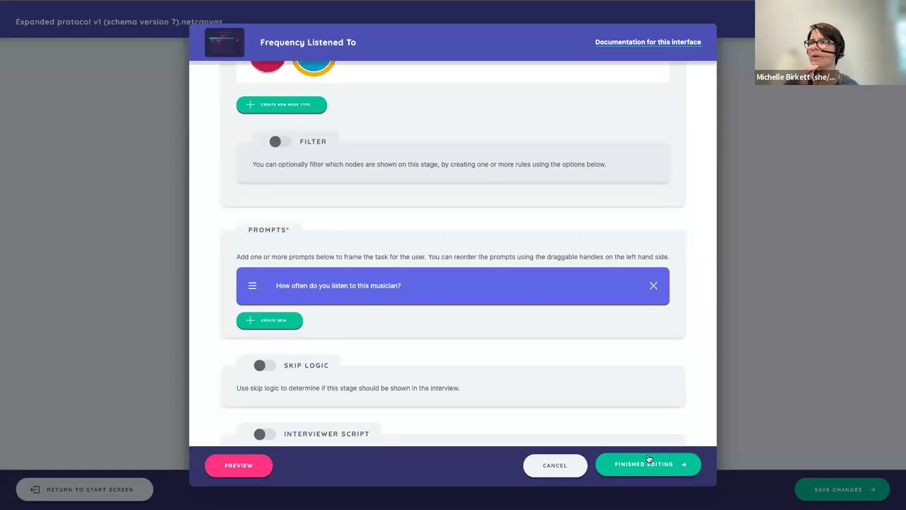
Step: Preview the Frequency Listened To stage and move through the interview to the question about favorite musicians or composers
scroll(542, 316, "down", 1)
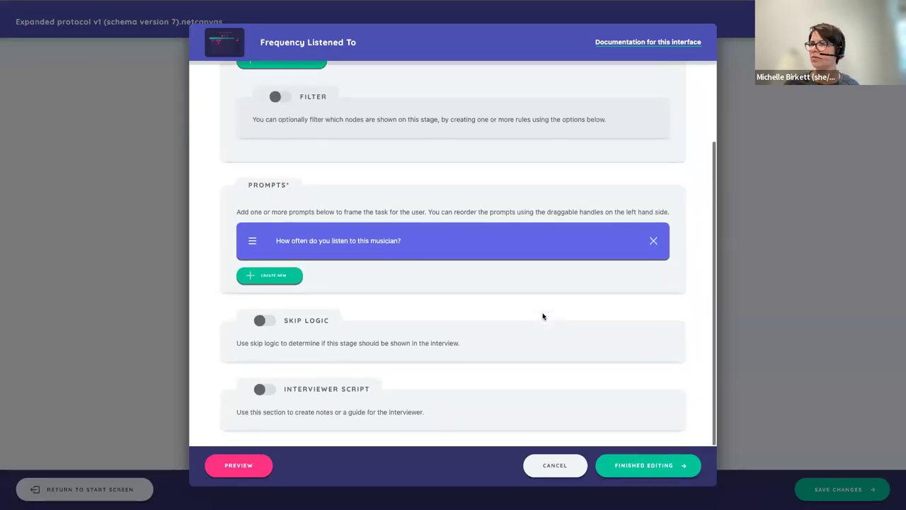
scroll(542, 314, "up", 4)
scroll(543, 313, "down", 4)
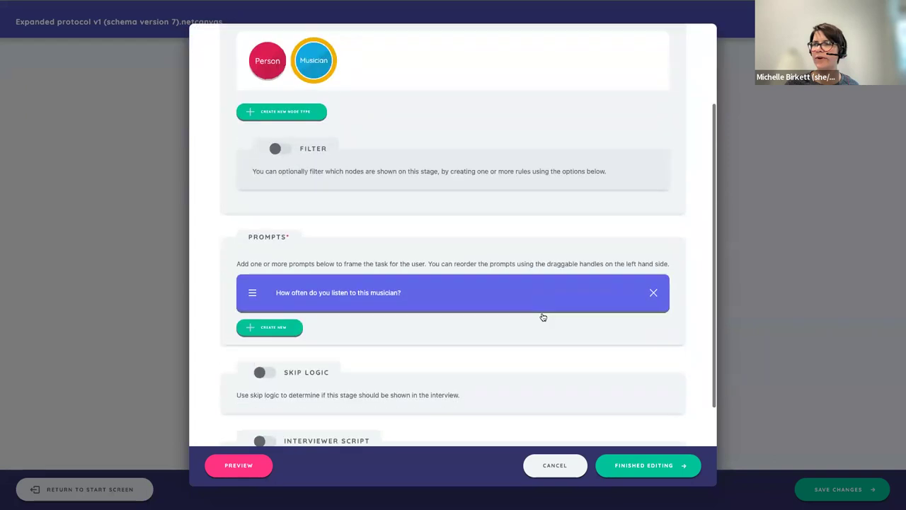
left_click(250, 464)
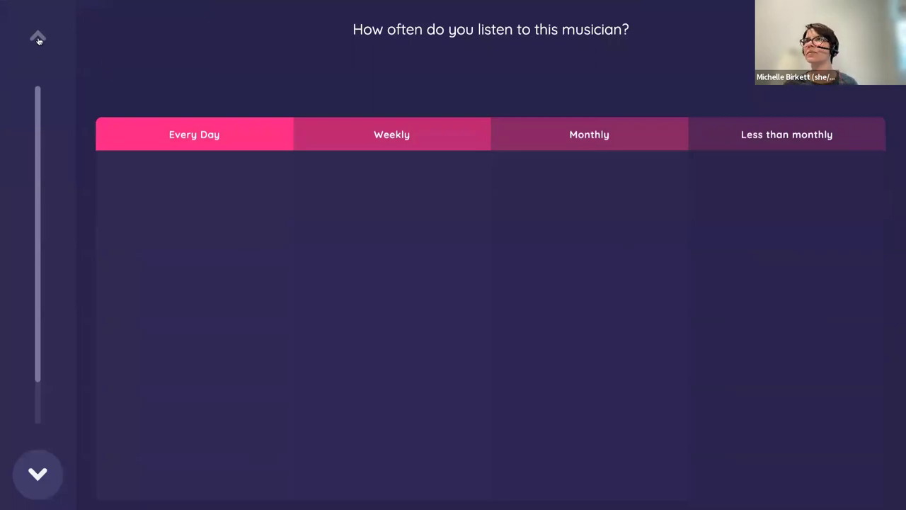
left_click(42, 474)
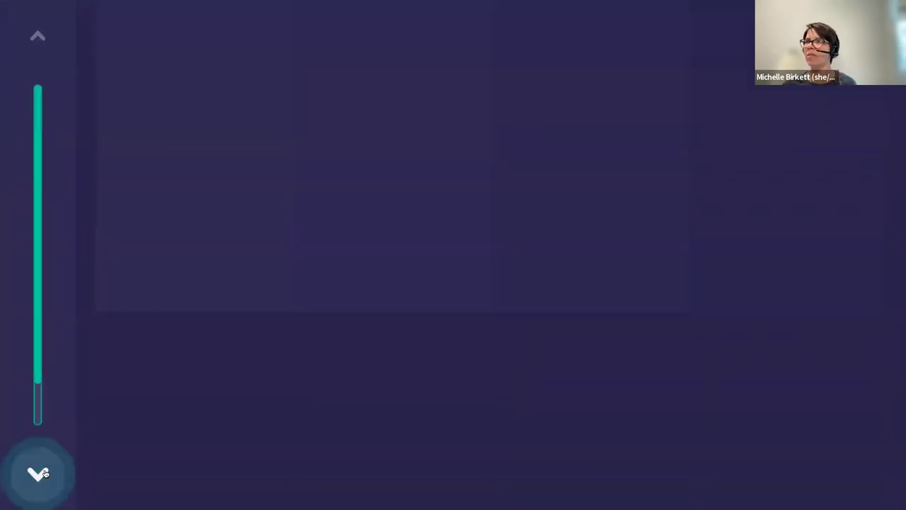
left_click(44, 37)
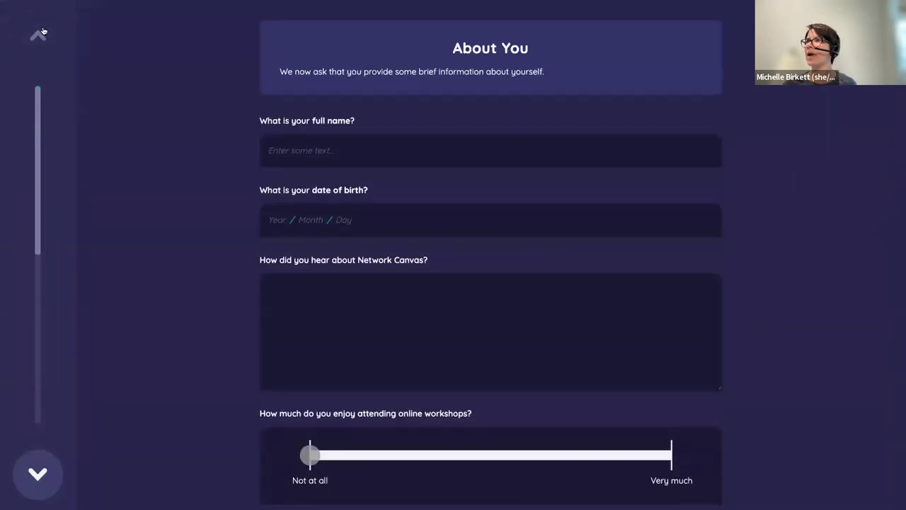
left_click(38, 465)
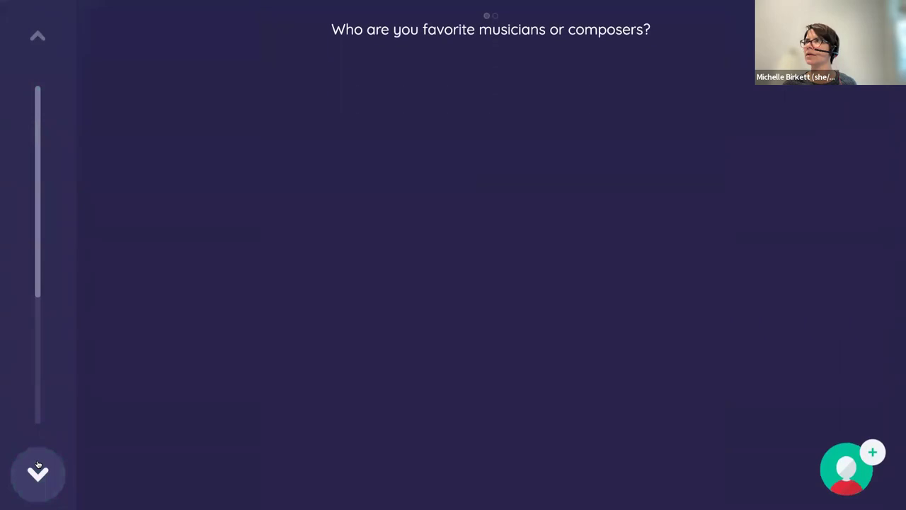
Step: Add a test musician named "1" with the genre Pop in the preview interview
left_click(844, 462)
type("1")
key("Return")
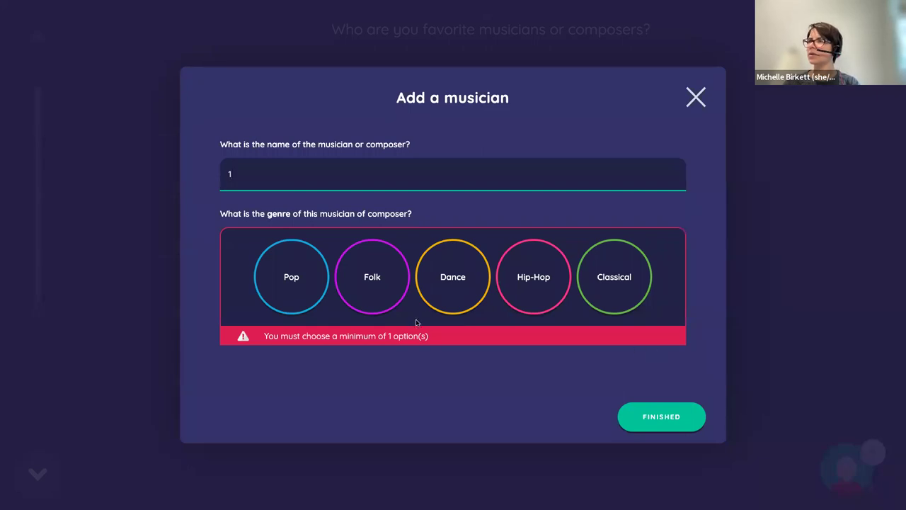
left_click(291, 287)
key("Return")
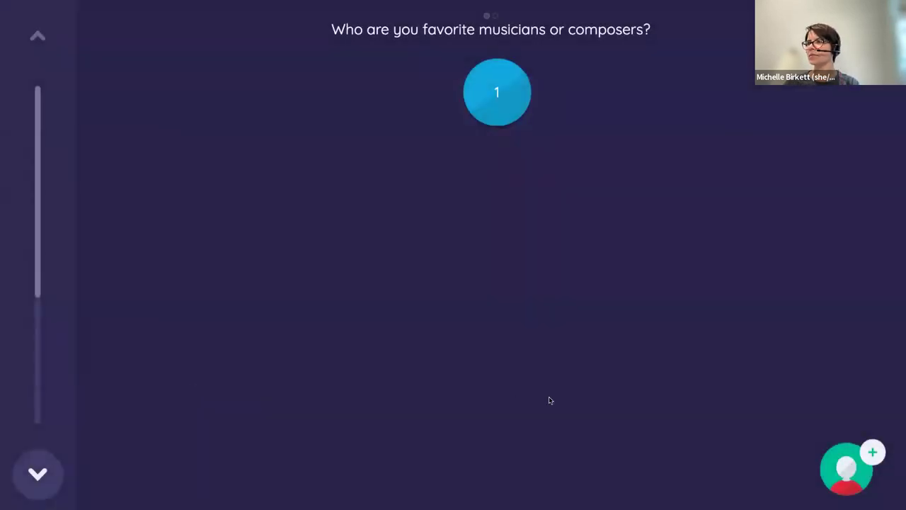
Step: Add two more test musicians: "2" with the genre Folk and "3" with the genre Hip-Hop
left_click(840, 476)
type("2")
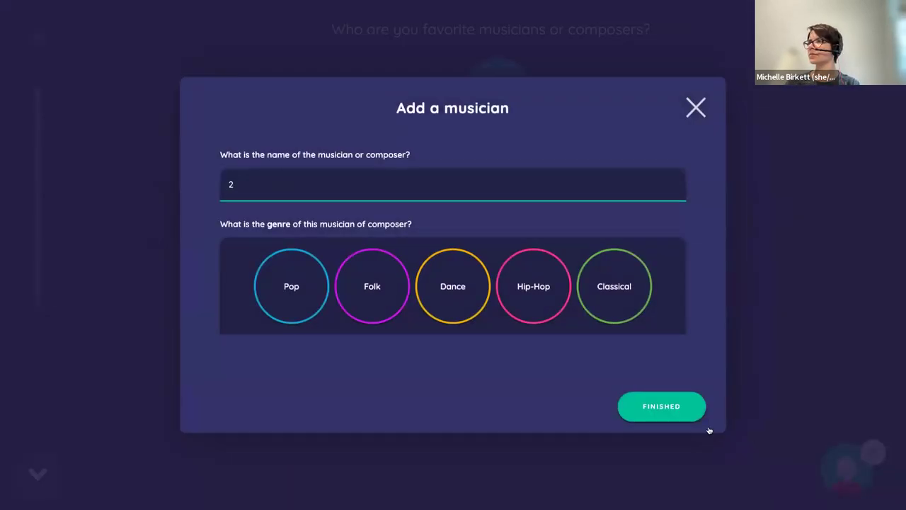
left_click(390, 296)
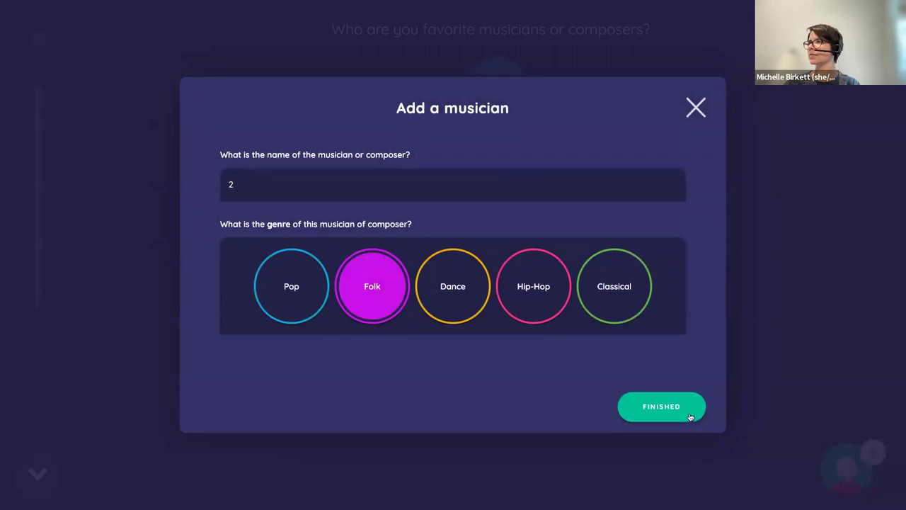
left_click(691, 417)
left_click(849, 466)
type("3")
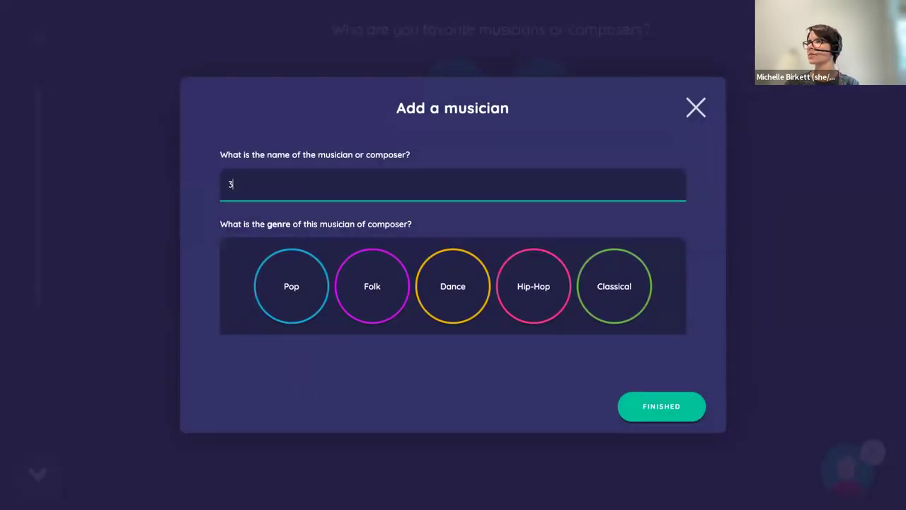
left_click(524, 287)
left_click(662, 406)
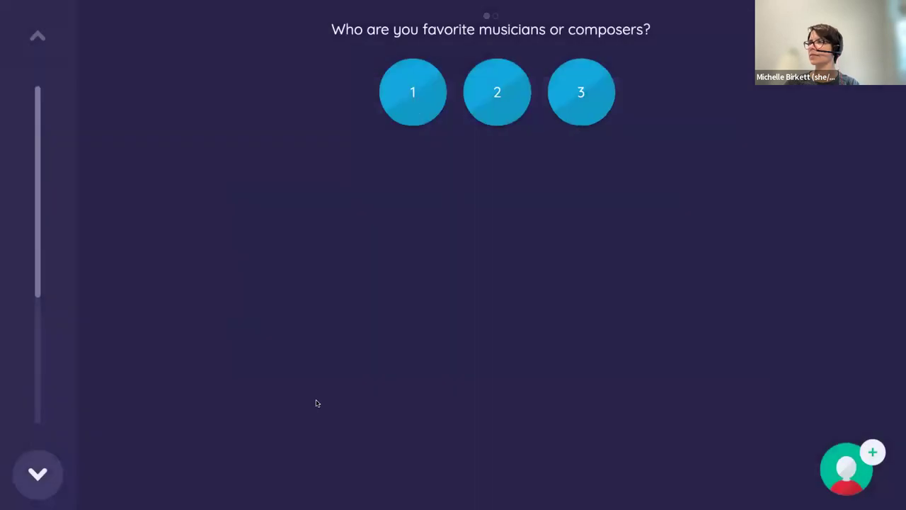
Step: Advance to the past 48 hours question, nominate musician 1 from the already mentioned musicians, and continue to the next stage
left_click(64, 482)
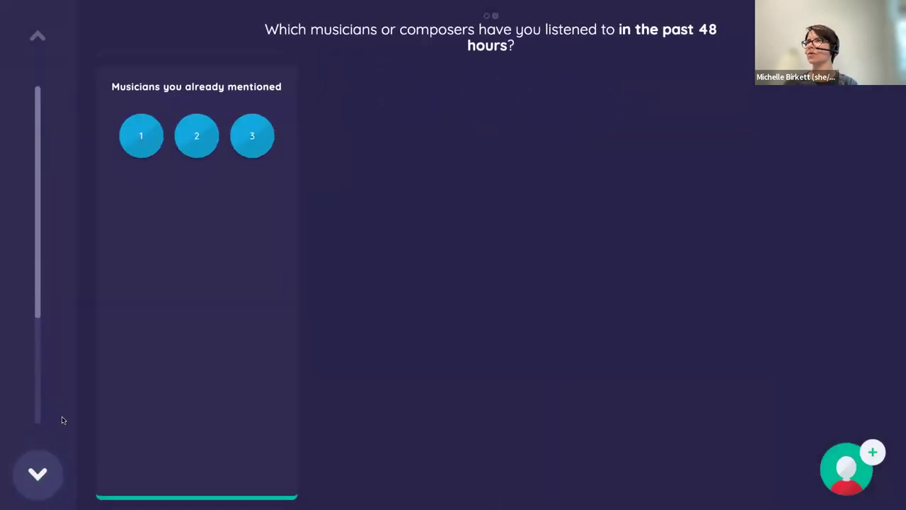
left_click_drag(139, 125, 424, 212)
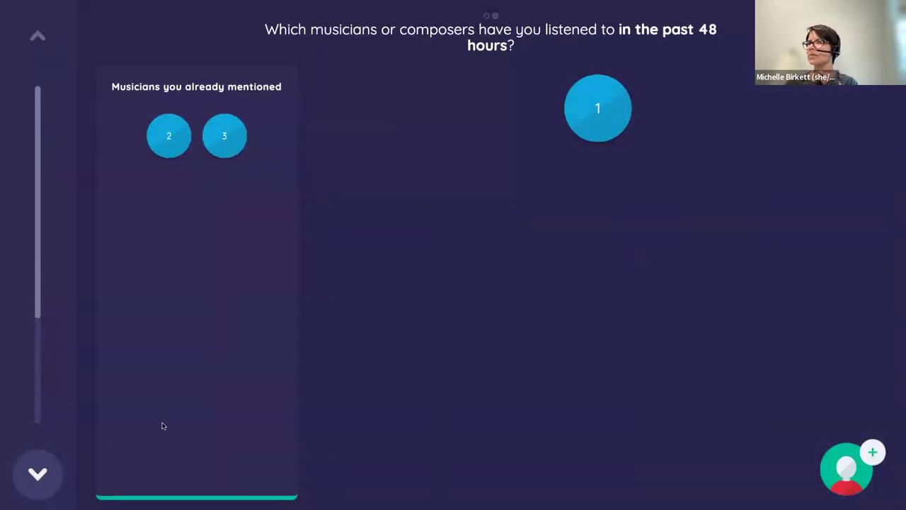
left_click(39, 473)
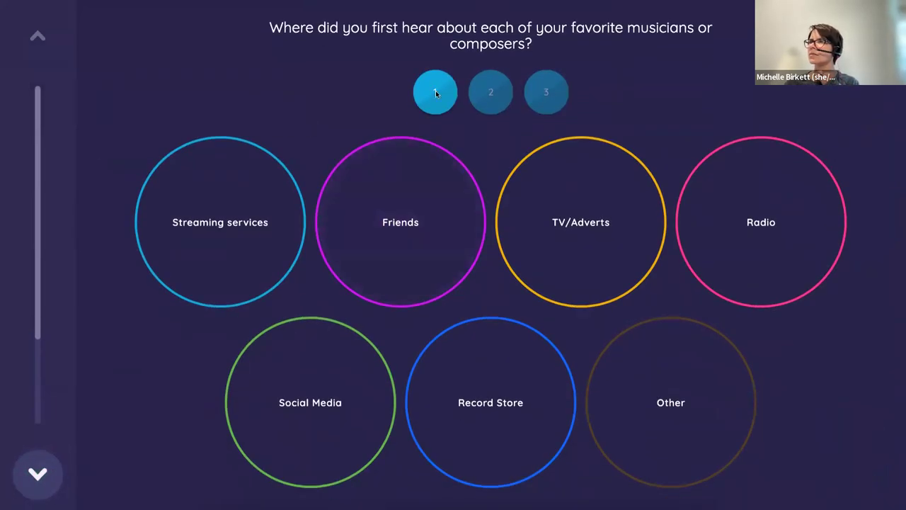
Step: Assign musician 1 to Streaming services, 2 to Friends and 3 to TV/Adverts, and continue to the listening frequency question
left_click_drag(435, 92, 233, 234)
left_click_drag(457, 91, 416, 190)
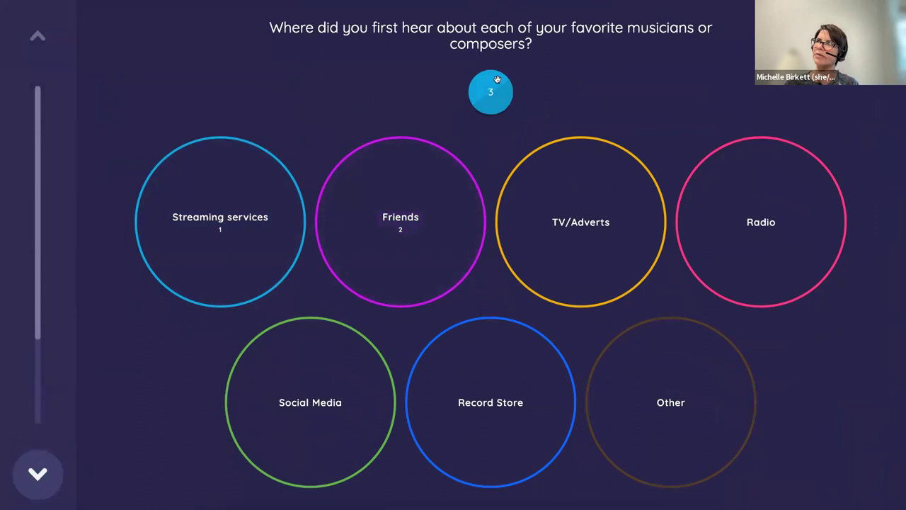
left_click_drag(491, 92, 615, 185)
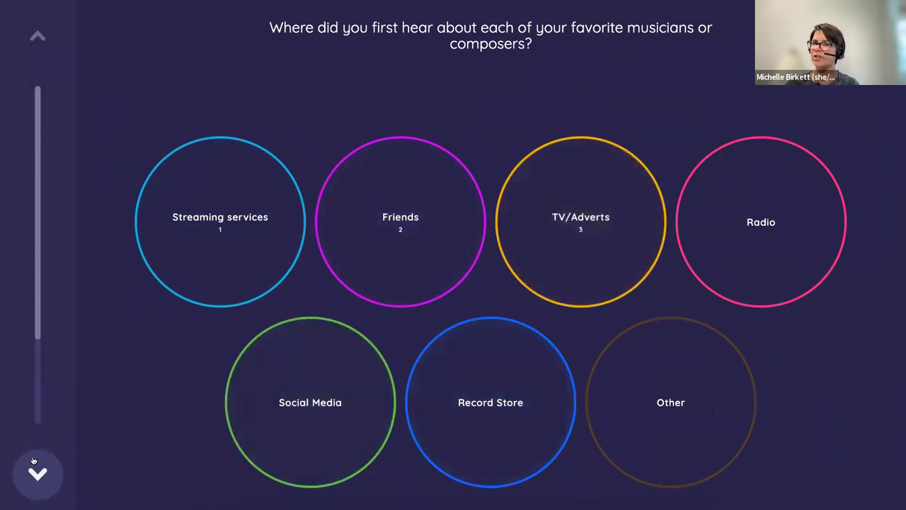
left_click(39, 467)
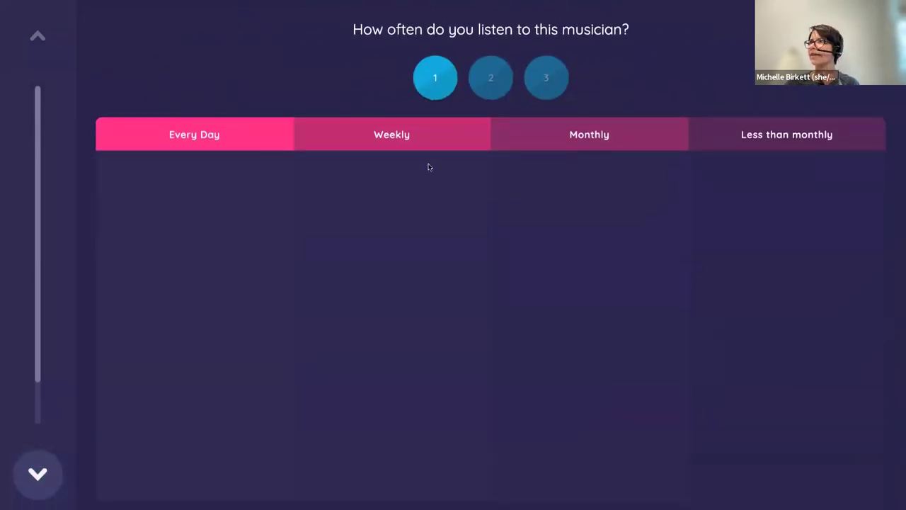
Step: Put musician 1 in the Every Day bin, sort musicians 2 and 3 into frequency bins, and continue past the stage
left_click_drag(439, 69, 200, 248)
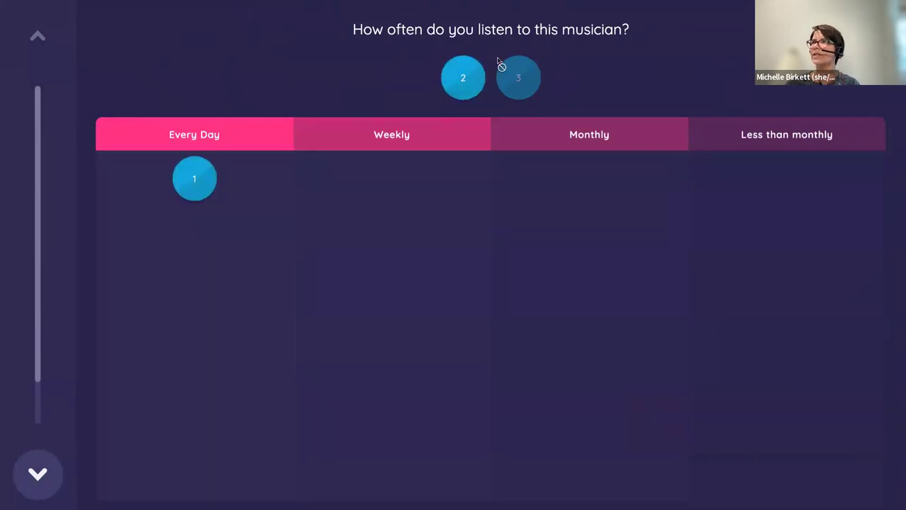
left_click_drag(463, 74, 234, 273)
left_click_drag(482, 87, 398, 230)
left_click(38, 474)
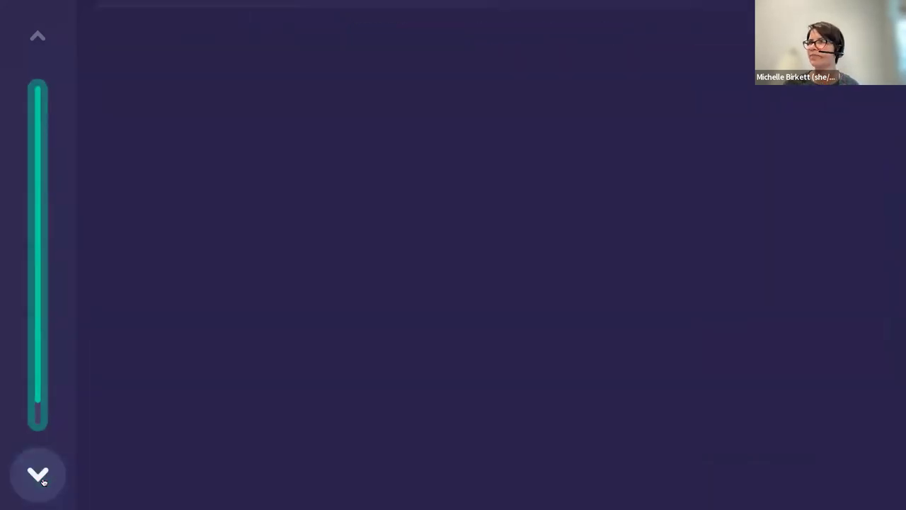